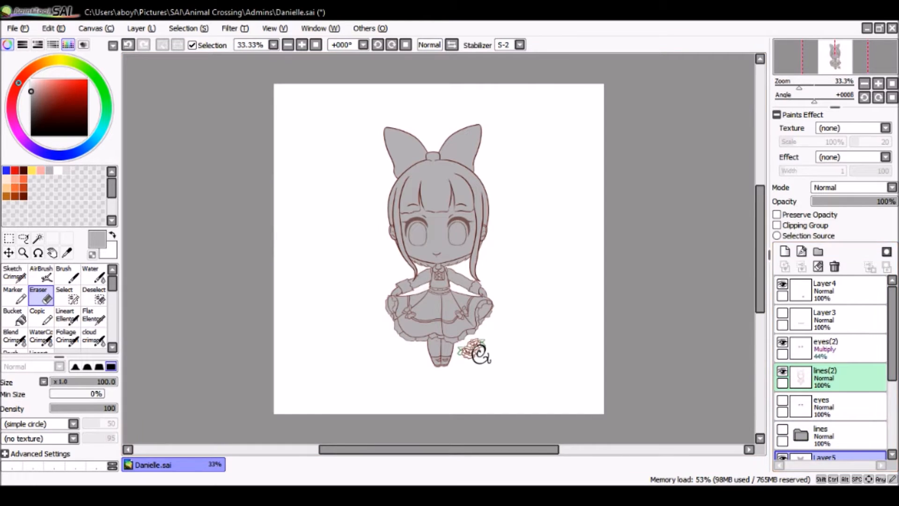
Step: Inspect the layers inside the lines folder and check the folder's visibility
drag(892, 357, 892, 372)
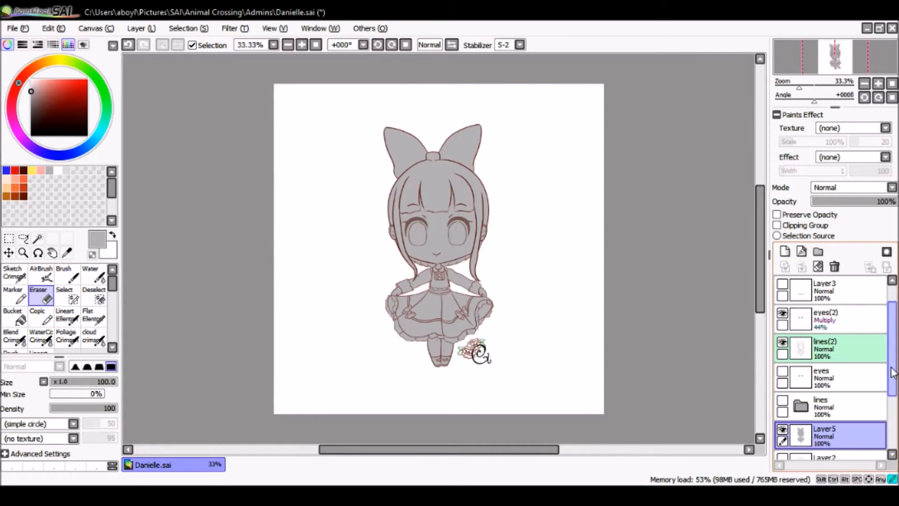
click(825, 407)
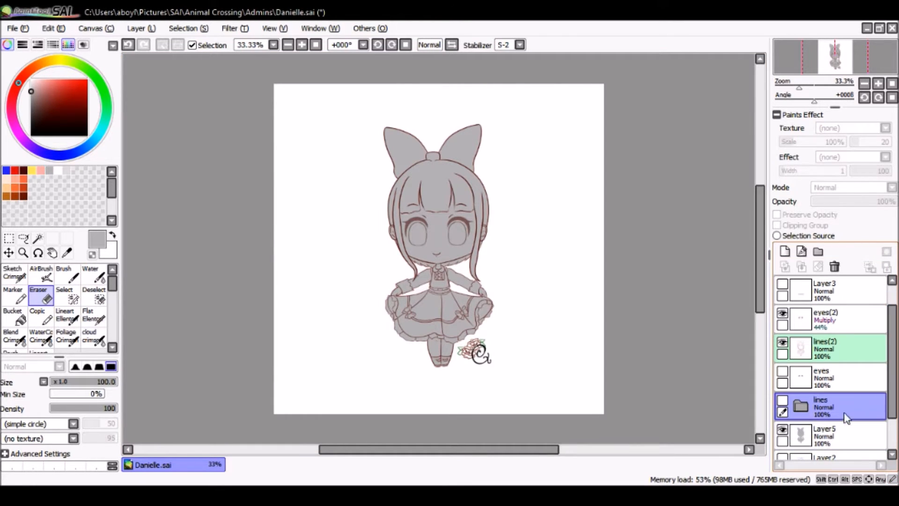
click(806, 408)
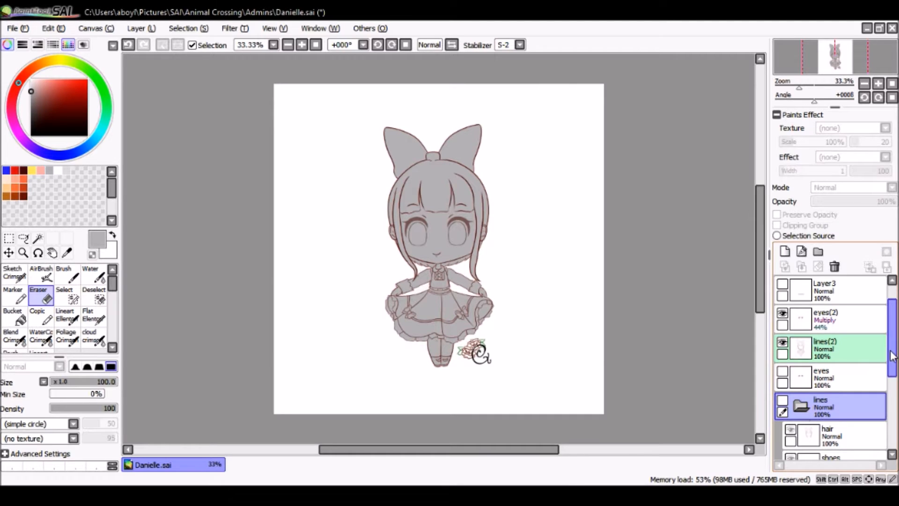
drag(892, 349, 892, 380)
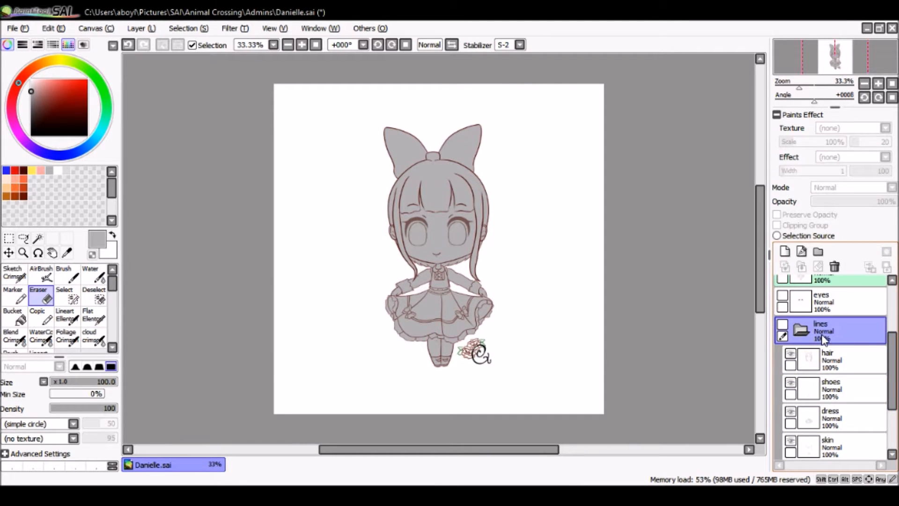
click(804, 330)
scroll(891, 368, up, 3)
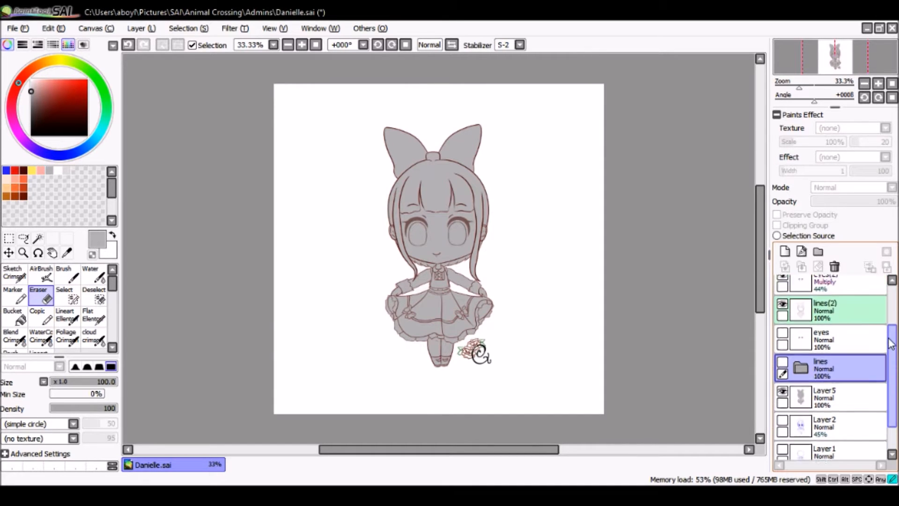
click(783, 368)
click(783, 368)
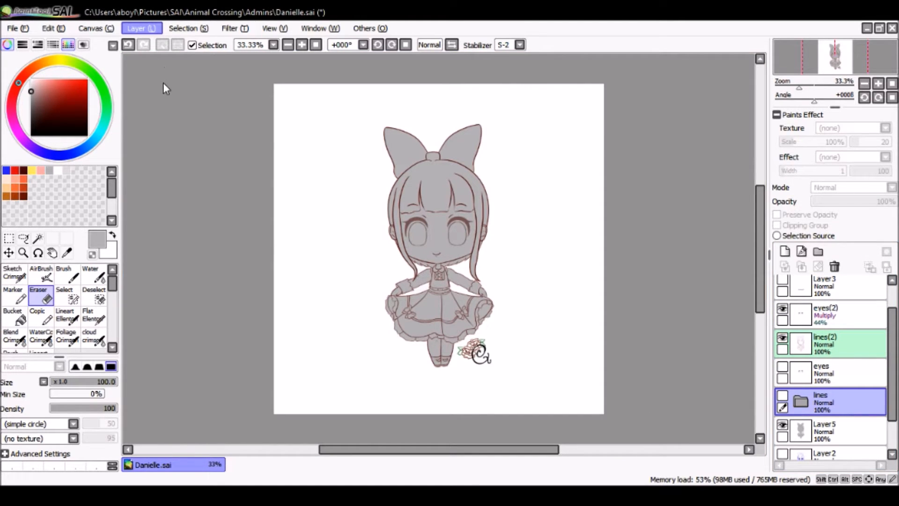
Step: Review the lines(2) selection-source layer and the eyes(2) layer, and pick the dark red line colour
click(842, 342)
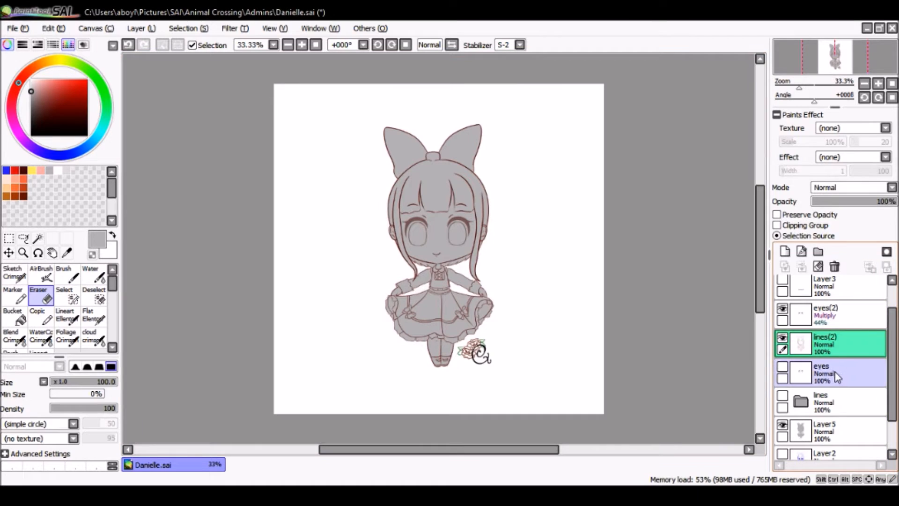
click(784, 310)
click(784, 311)
click(824, 311)
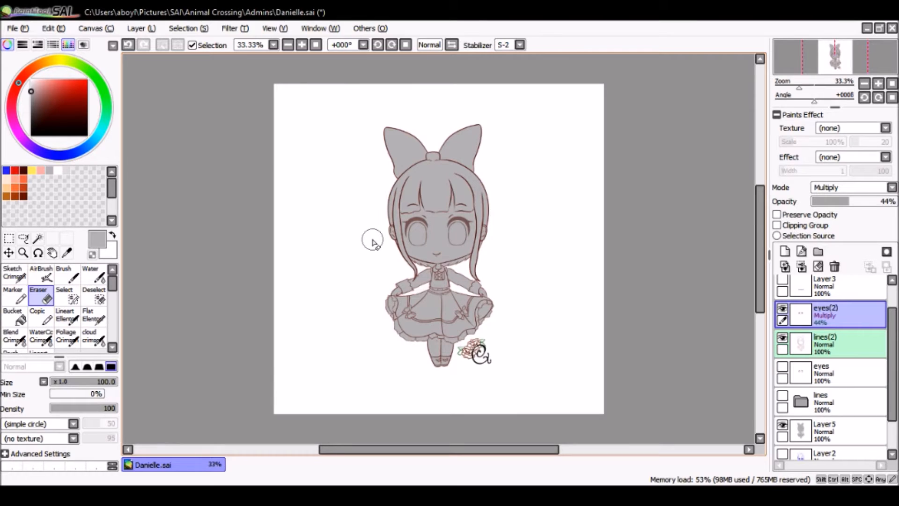
click(24, 168)
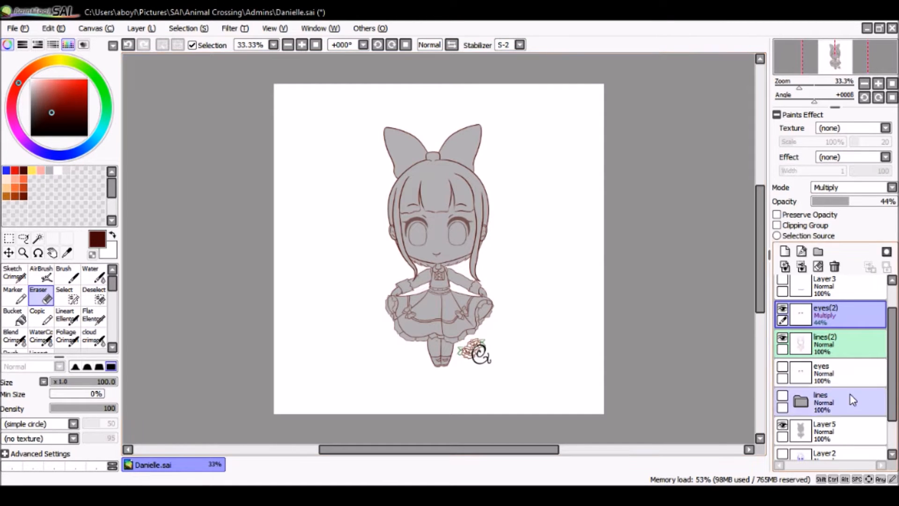
Step: Compare the drawing with the grey base on Layer5 hidden and shown
click(782, 426)
click(781, 426)
click(781, 426)
click(782, 426)
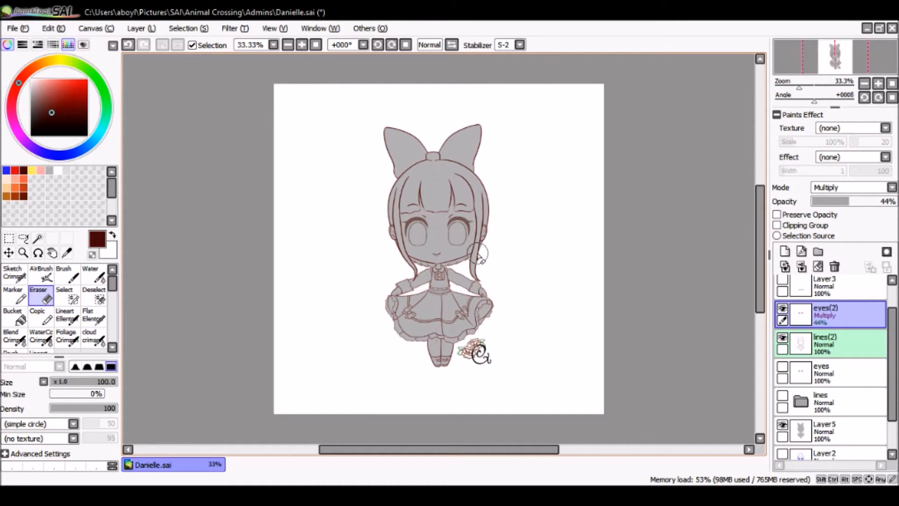
Step: Create a new layer directly above Layer2 and fill it with light grey as a backdrop
click(843, 454)
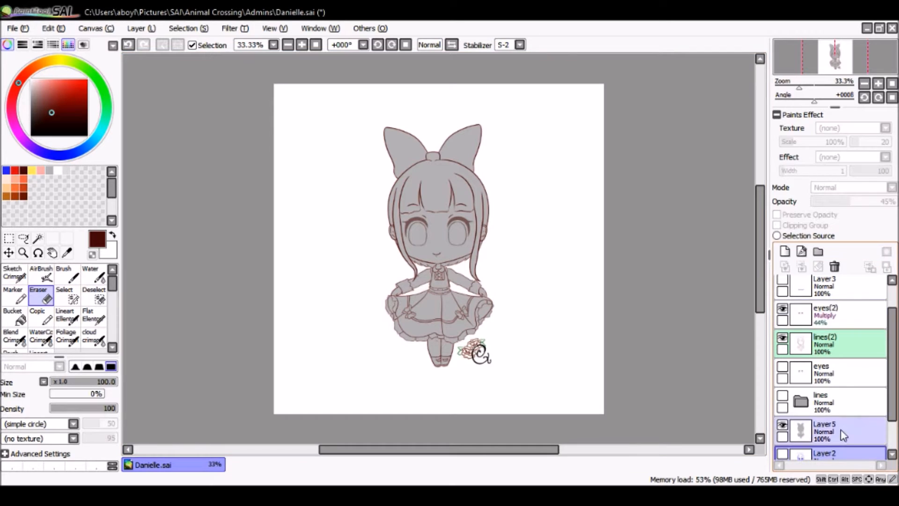
click(784, 251)
click(70, 169)
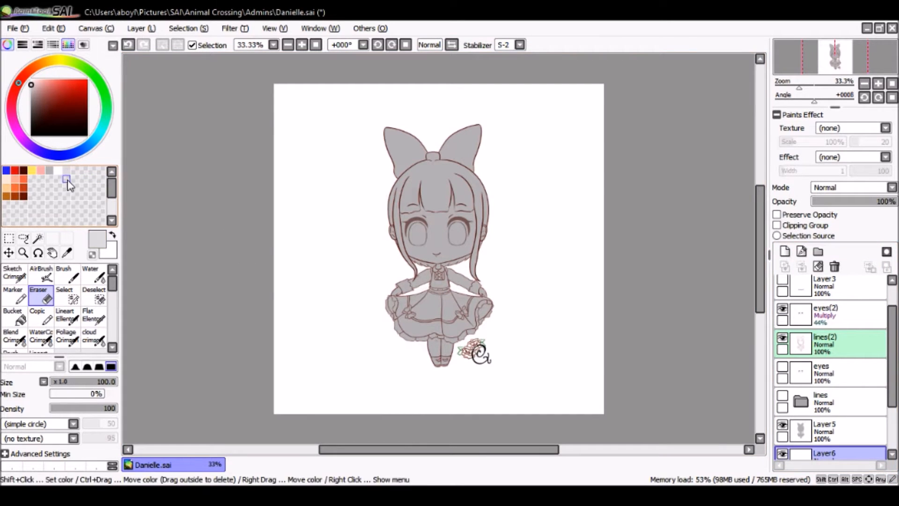
click(19, 318)
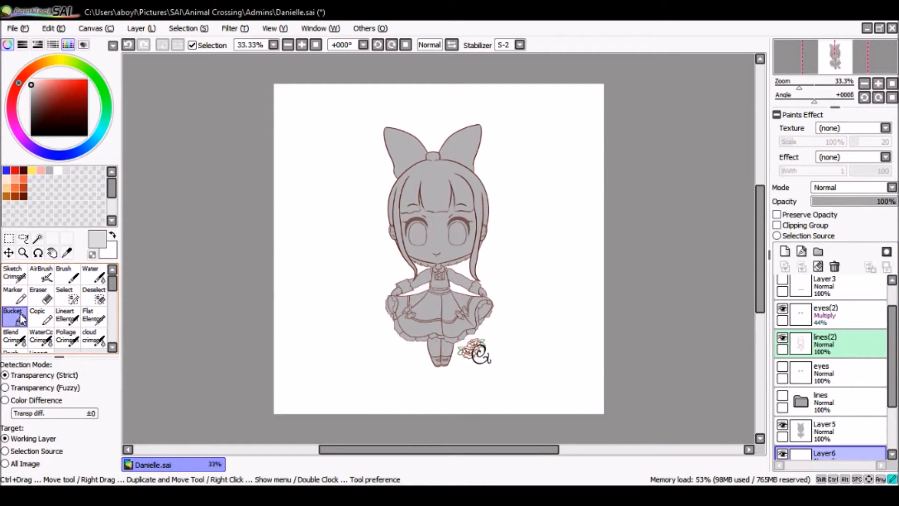
click(316, 227)
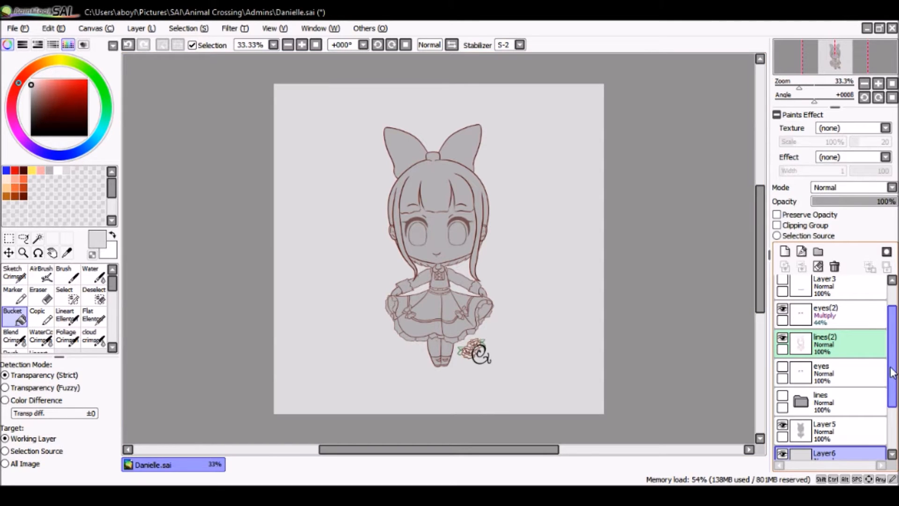
Step: With Layer5 active, select the background around the figure with the Magic Wand, detecting edges from the selection-source lines
click(833, 430)
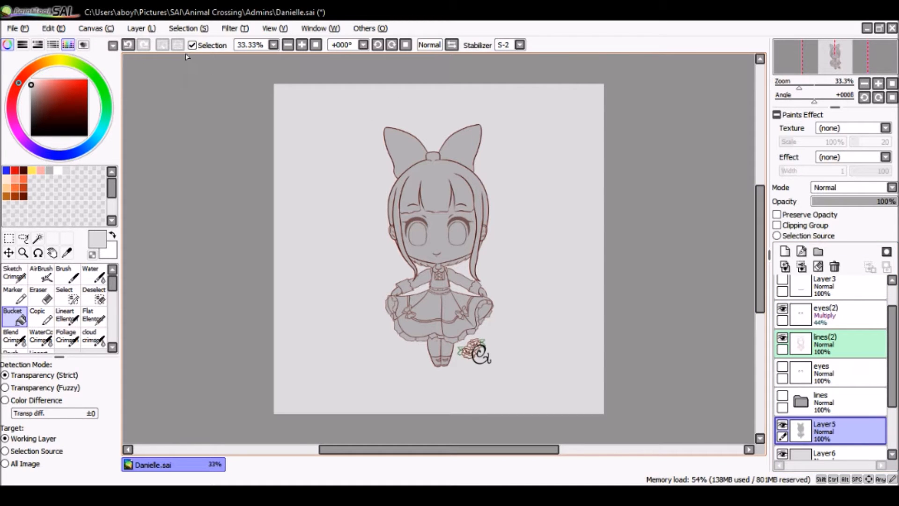
click(834, 344)
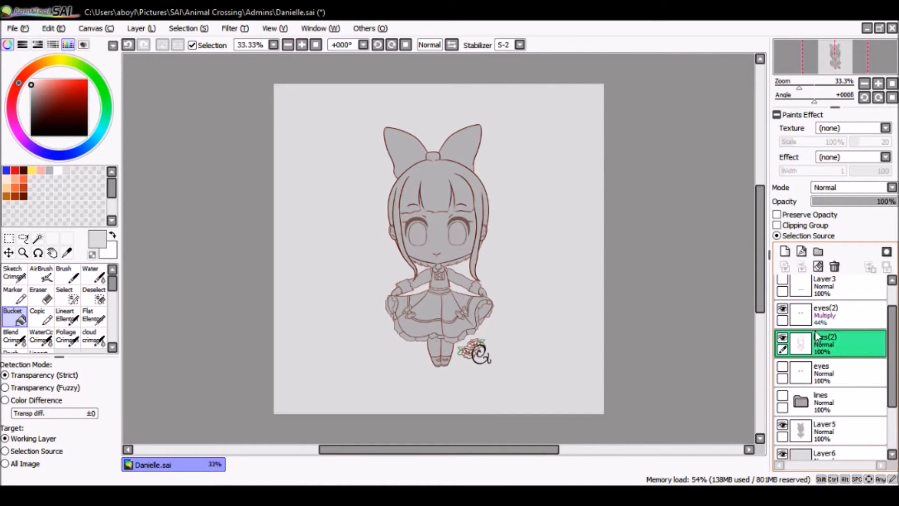
click(814, 430)
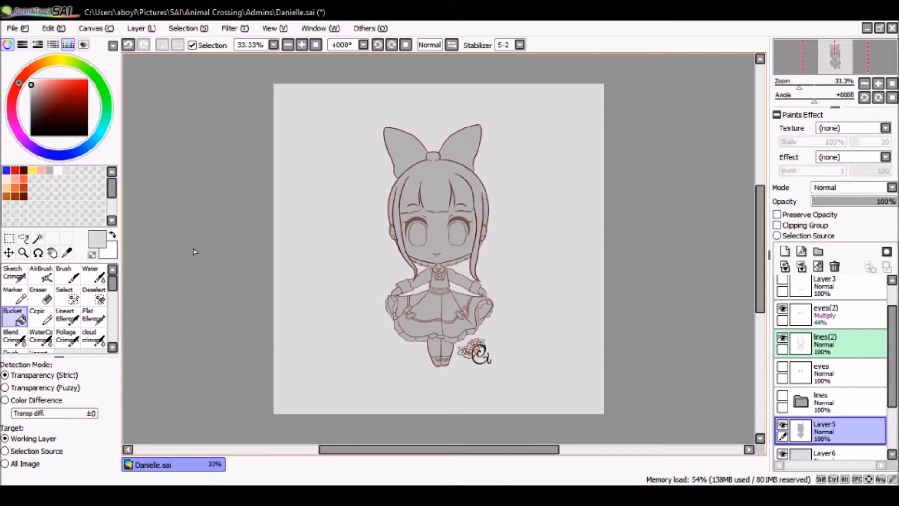
click(37, 238)
click(337, 290)
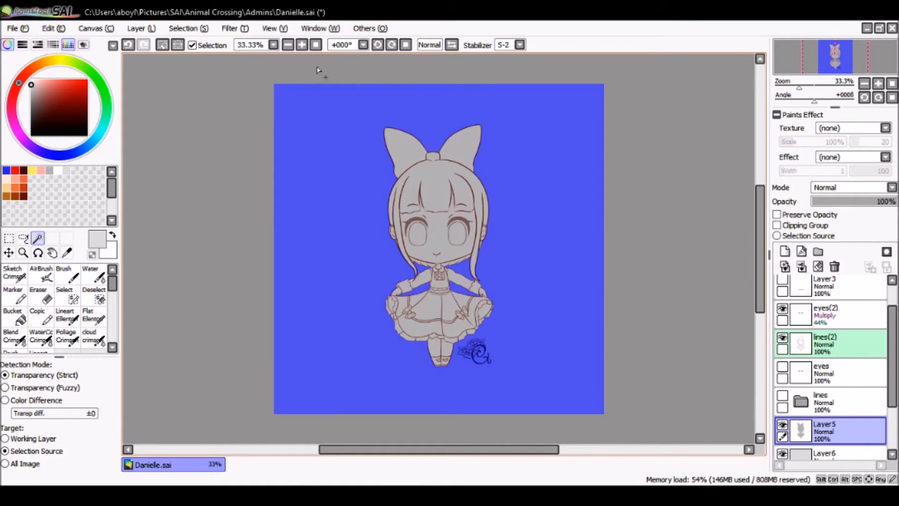
Step: Touch up the background selection in the gap between the hair strand and the chin fur, and invert it to the figure
click(302, 45)
click(302, 45)
click(302, 45)
click(302, 45)
click(302, 45)
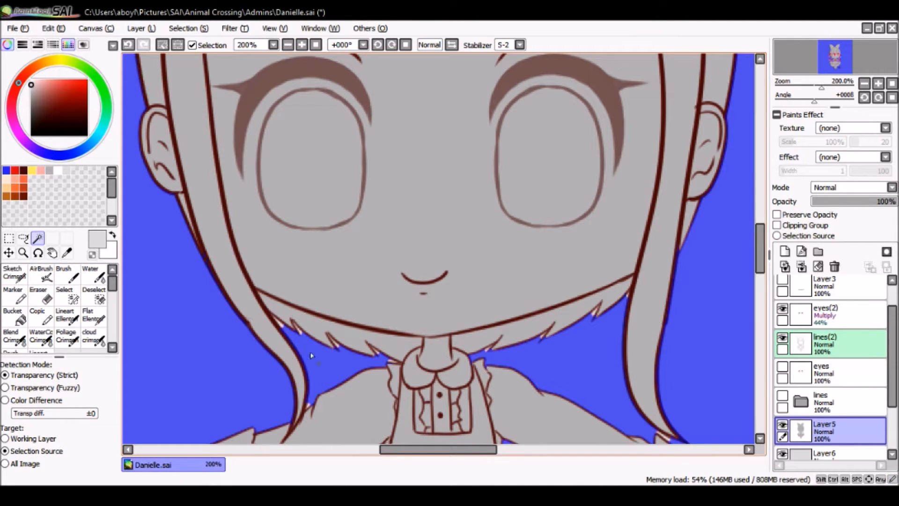
click(67, 295)
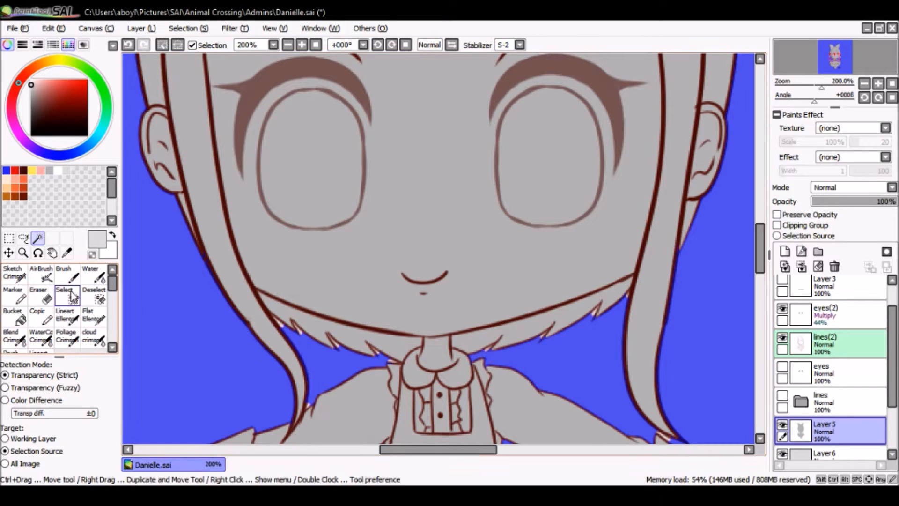
drag(274, 317, 273, 315)
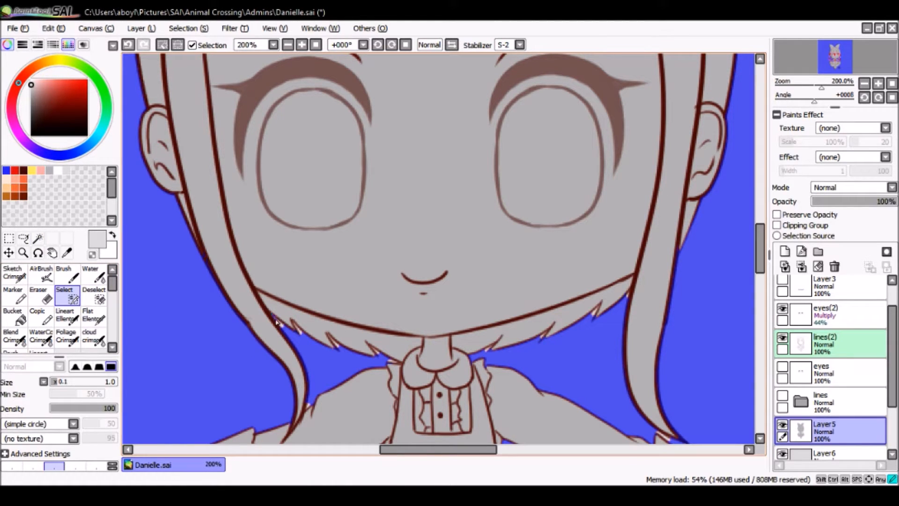
drag(272, 315, 274, 317)
click(178, 45)
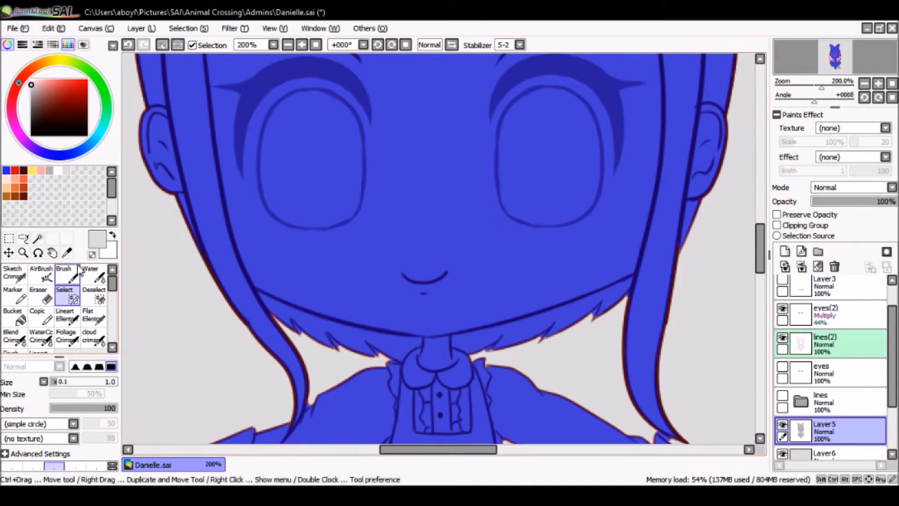
Step: Try filling the face with light grey on the lines(2) layer using the Bucket, and undo the fill
click(13, 314)
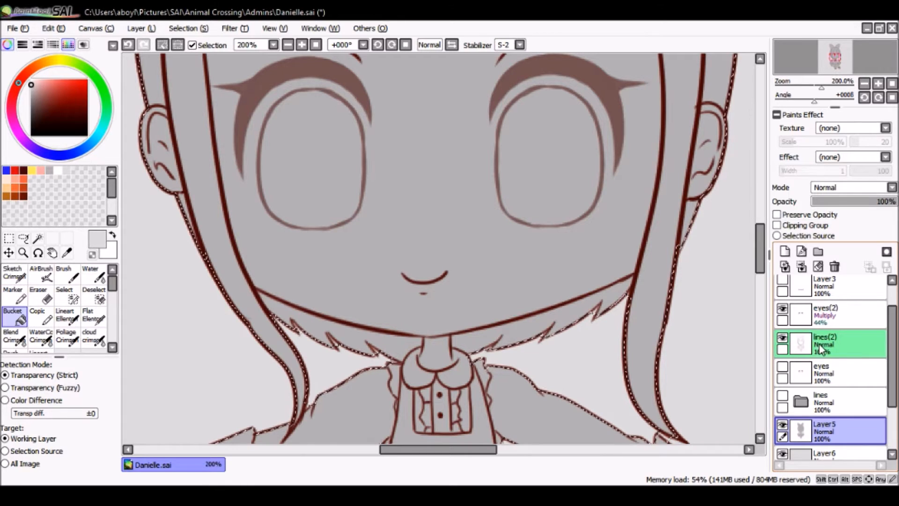
click(848, 340)
click(407, 226)
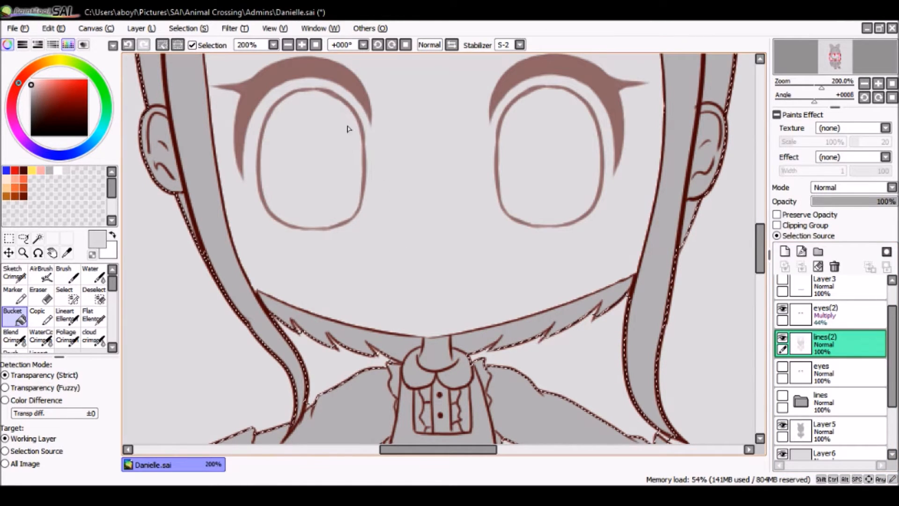
click(130, 44)
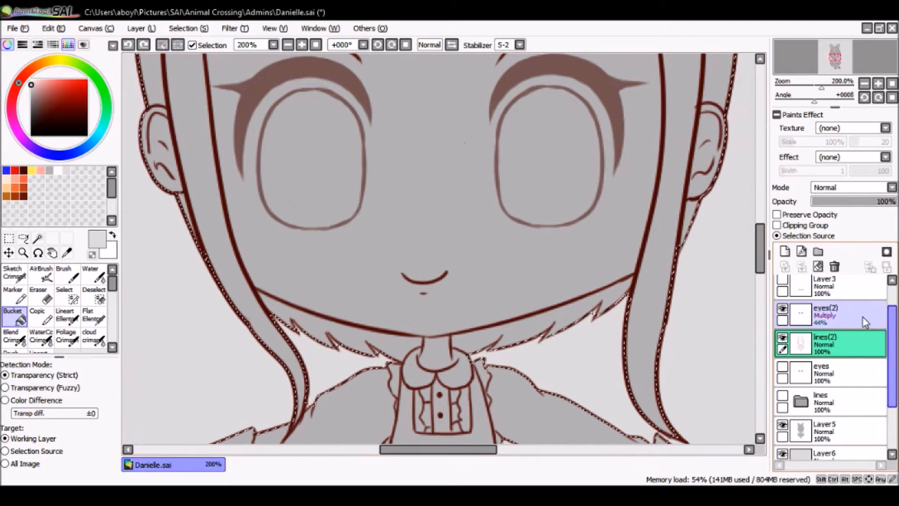
Step: Try filling the selected figure on lines(2) with the Bucket target set to All Image, and undo the fill
click(24, 463)
click(368, 216)
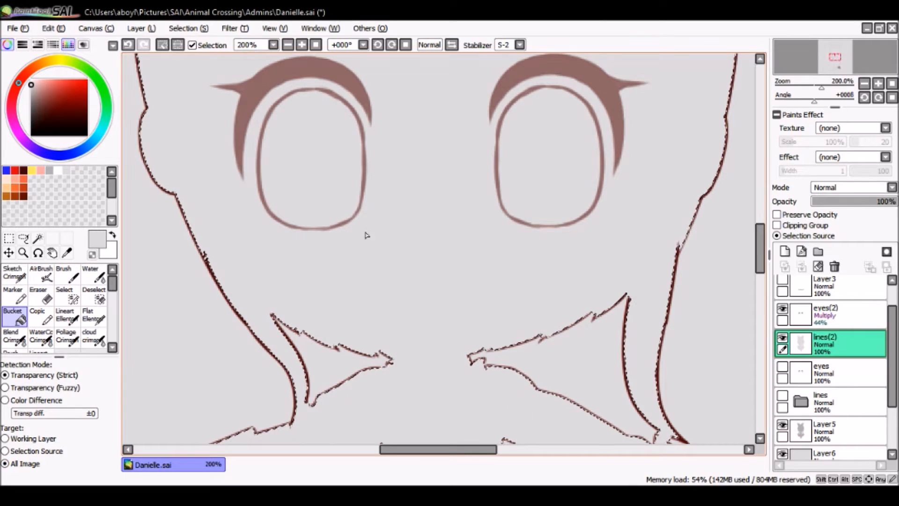
click(316, 44)
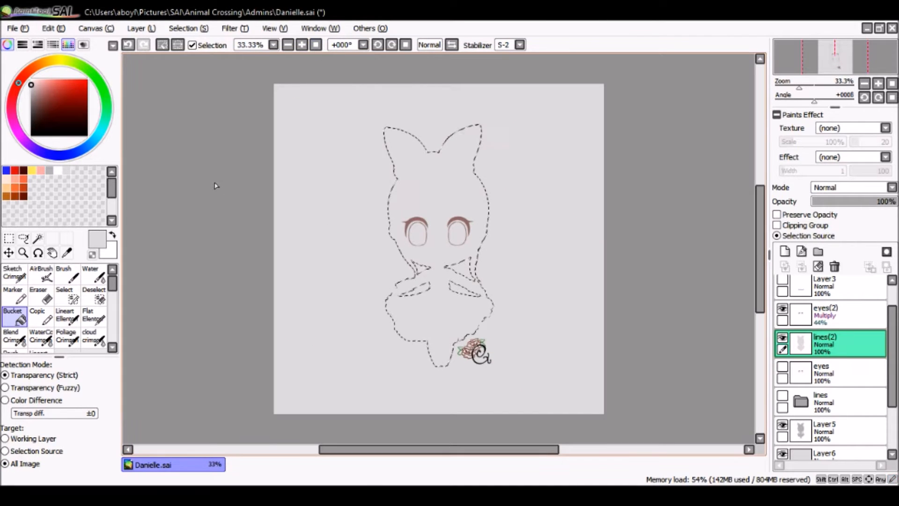
click(128, 44)
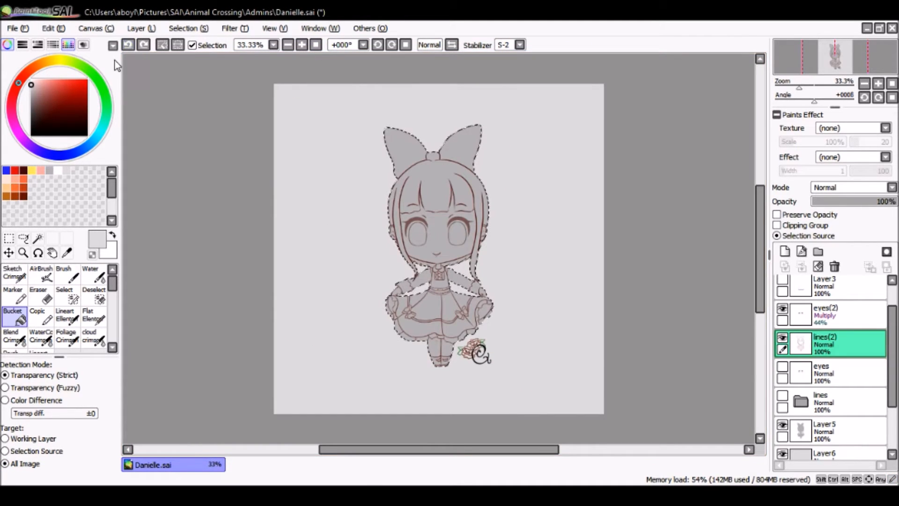
Step: Clear the selection and create a layer folder named colour directly above Layer5
click(831, 431)
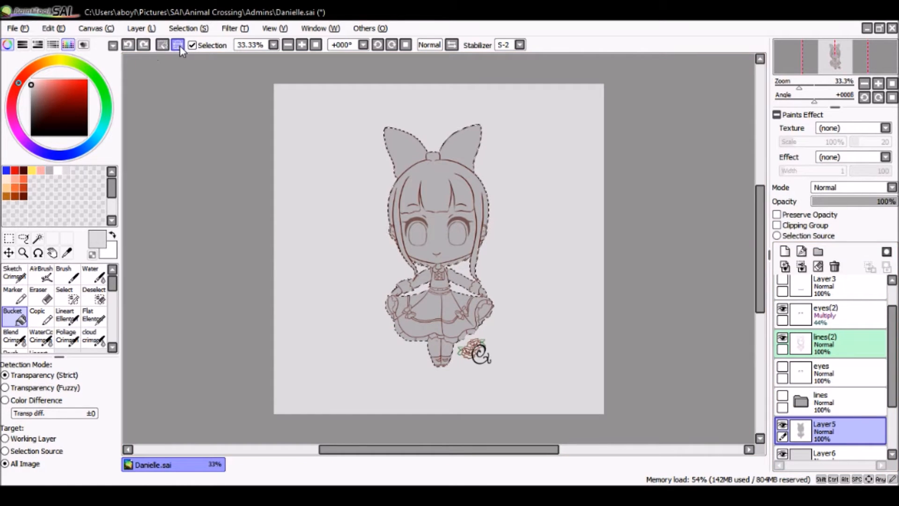
click(165, 44)
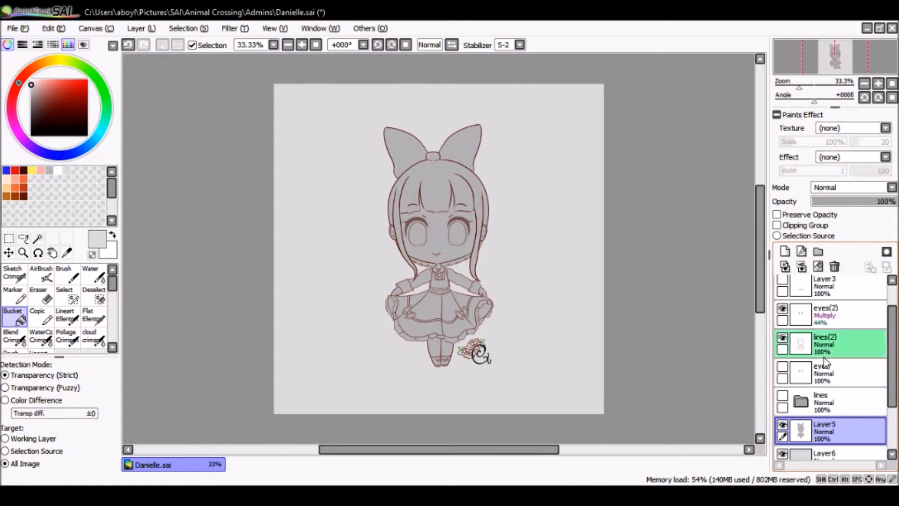
click(818, 251)
double_click(826, 426)
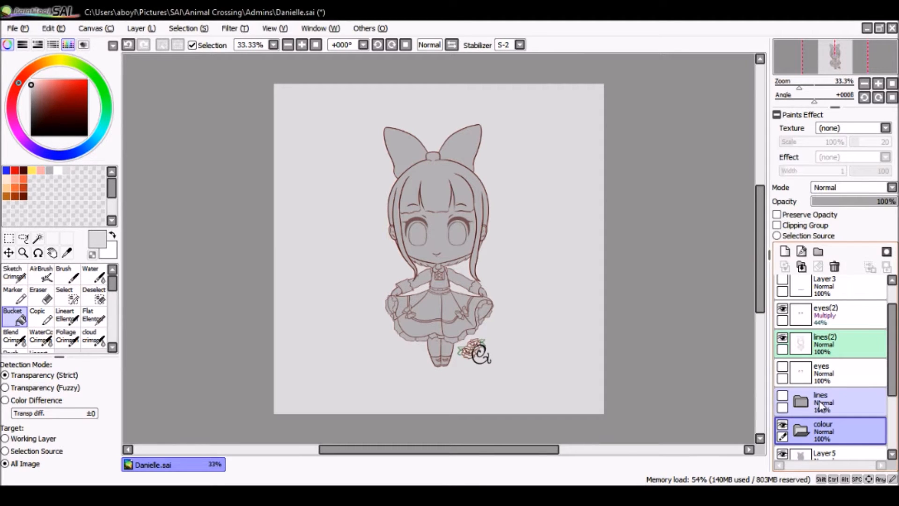
Step: Add a new layer inside the colour folder and name it Skin
click(785, 251)
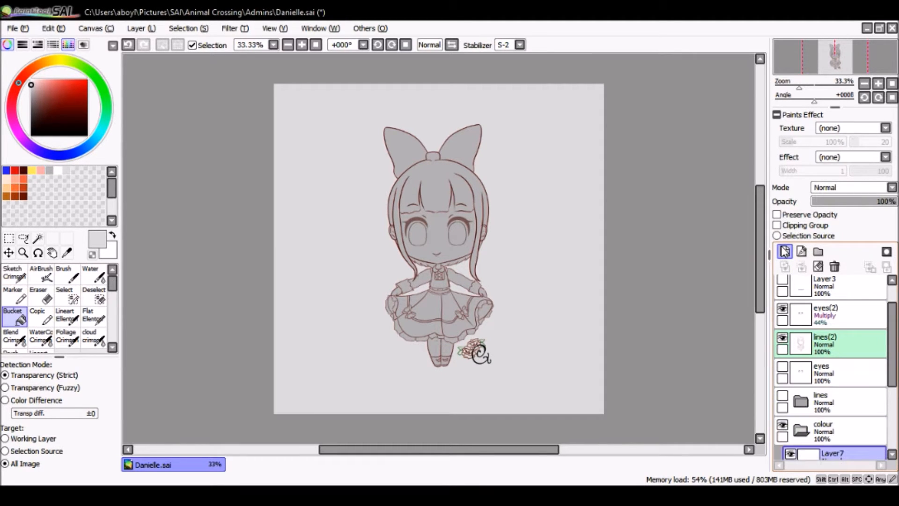
drag(890, 314, 891, 354)
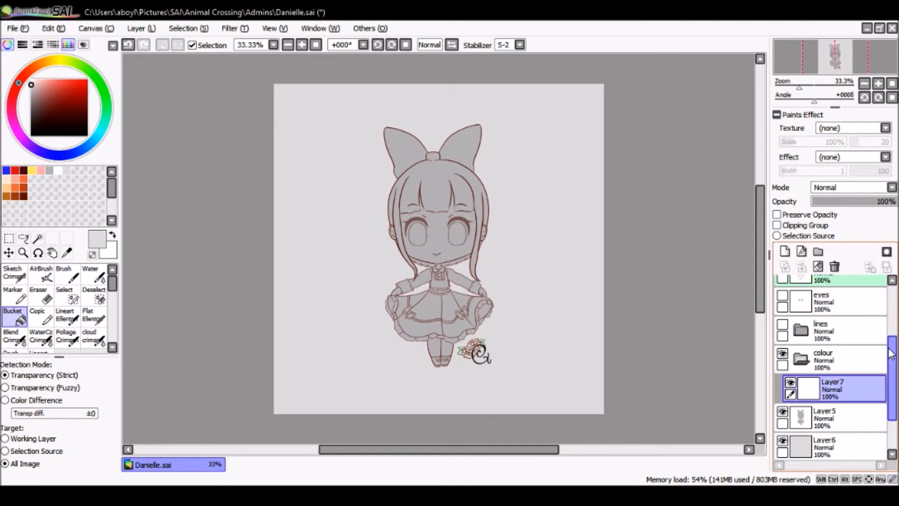
double_click(837, 388)
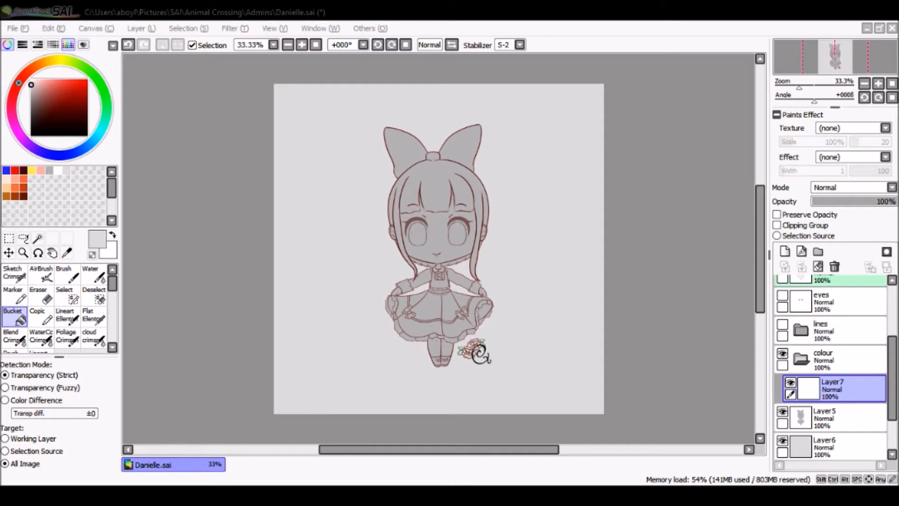
text(Skin)
key(Return)
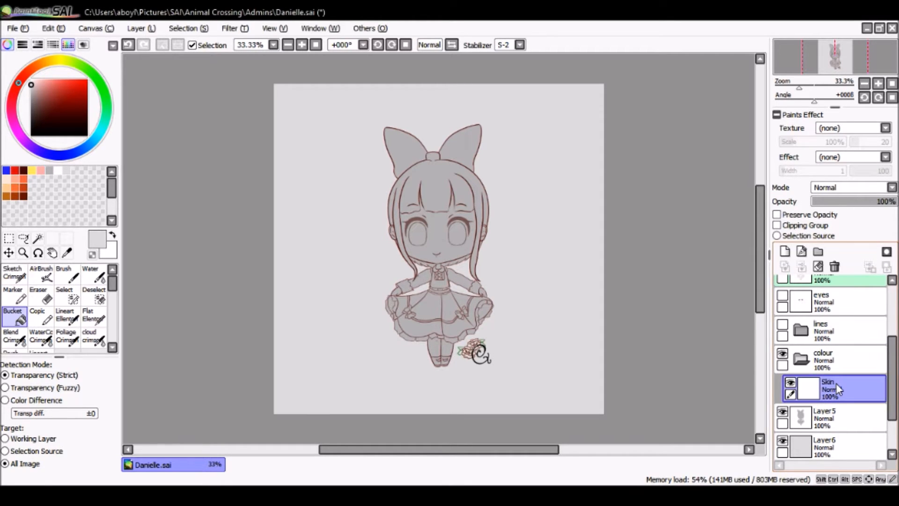
Step: Add a new layer above Skin in the colour folder and name it eye
click(783, 252)
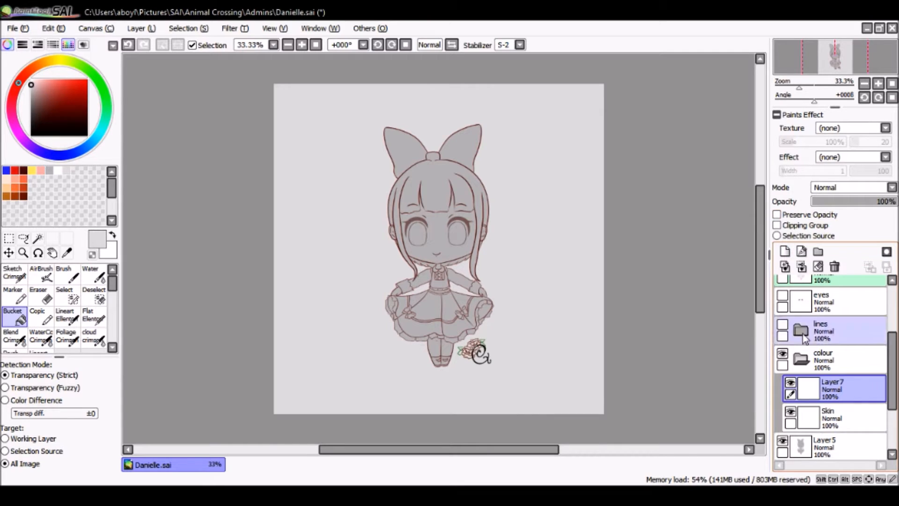
double_click(836, 391)
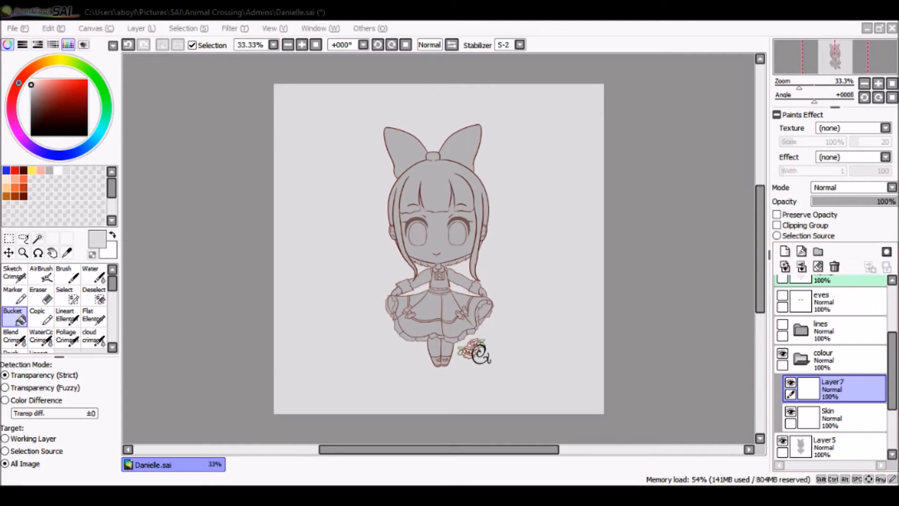
key(Return)
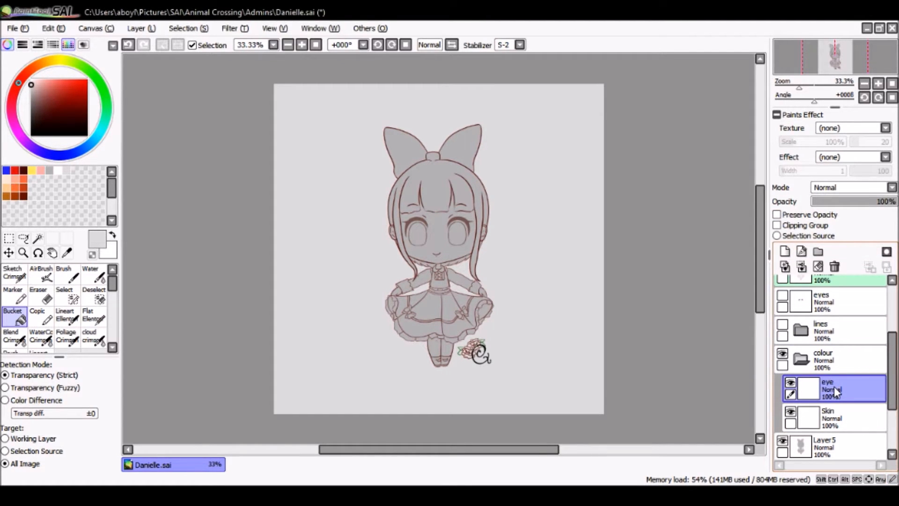
Step: Add another new layer between the eye and Skin layers in the colour folder
click(827, 412)
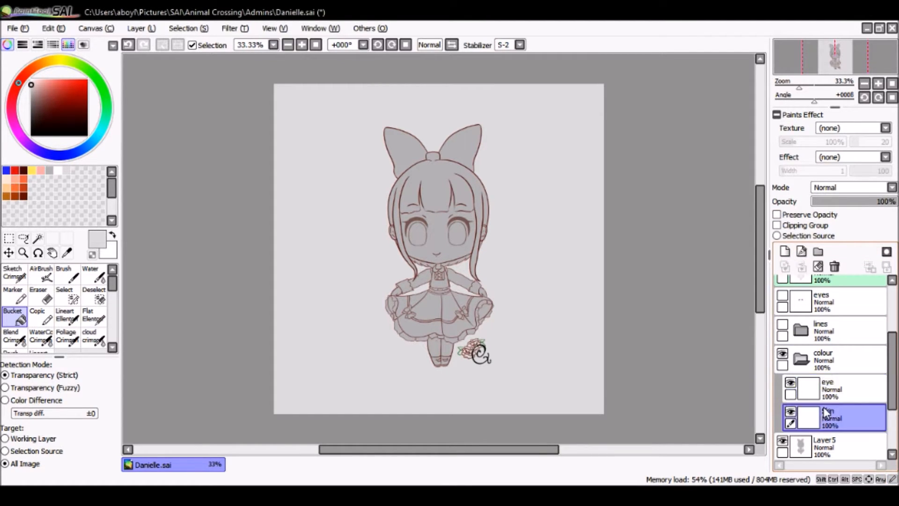
click(785, 252)
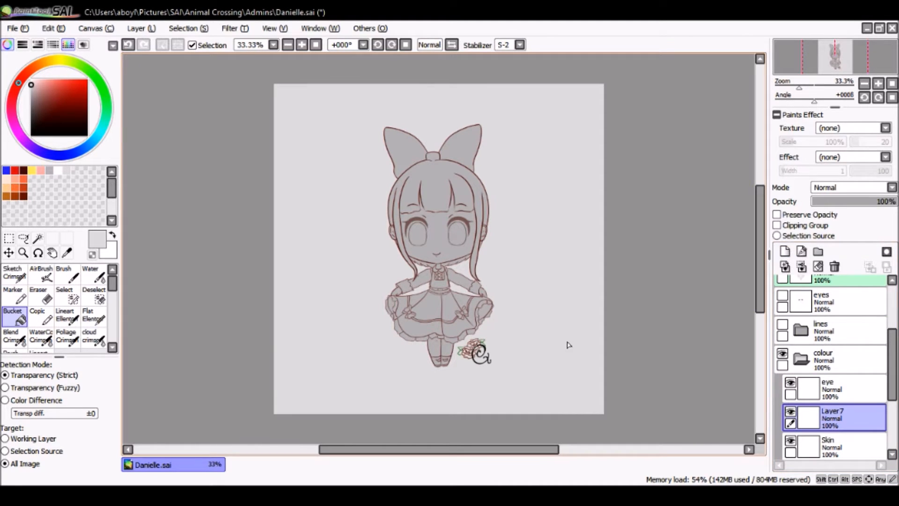
key(alt+Tab)
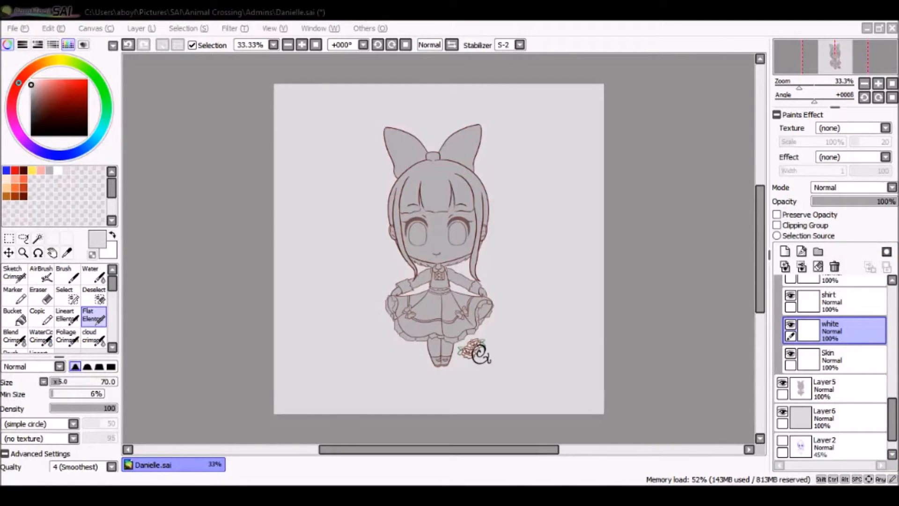
click(731, 31)
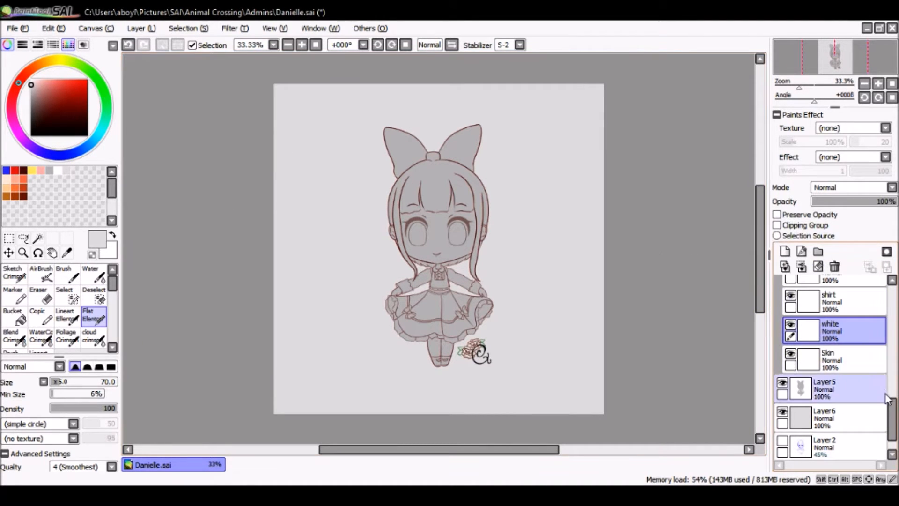
Step: Set the Flat brush to an orange swatch colour at size 29 for work on the white layer at 300% zoom
drag(891, 401, 888, 392)
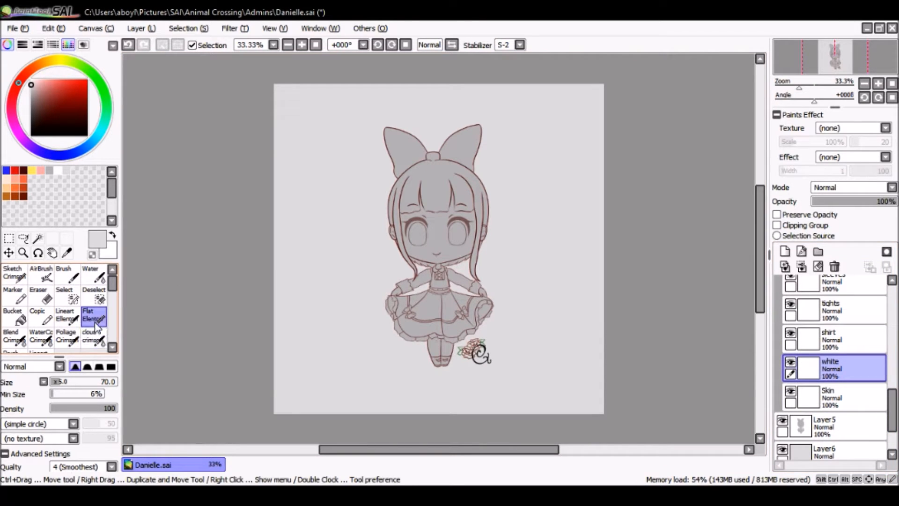
click(58, 169)
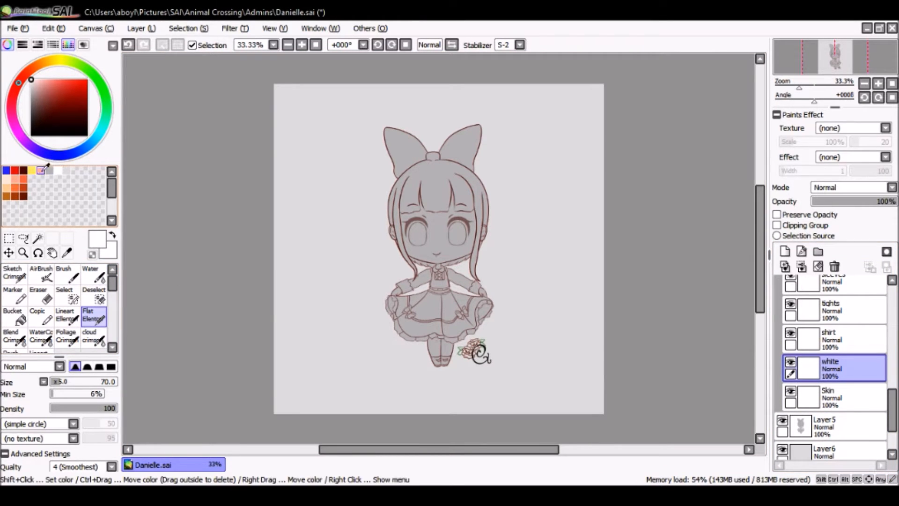
click(26, 178)
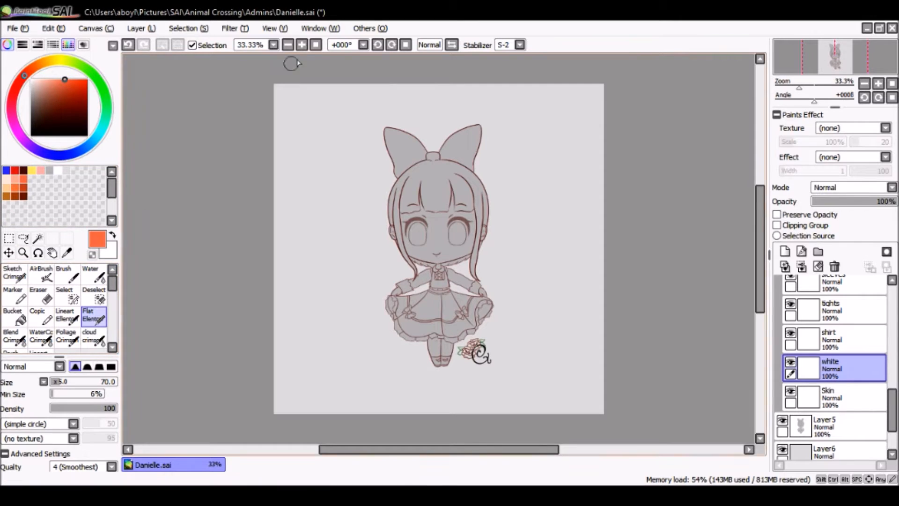
click(301, 45)
click(301, 45)
click(301, 45)
click(301, 45)
click(301, 45)
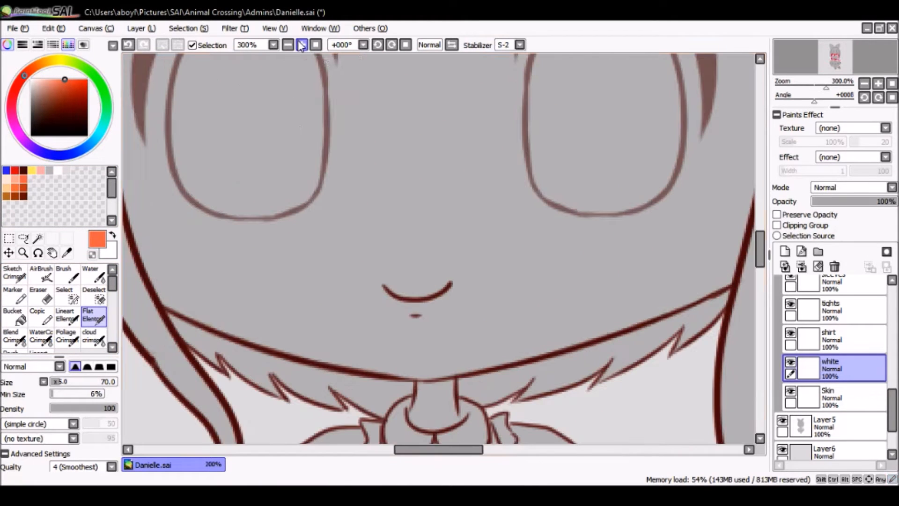
click(57, 396)
drag(87, 383, 68, 383)
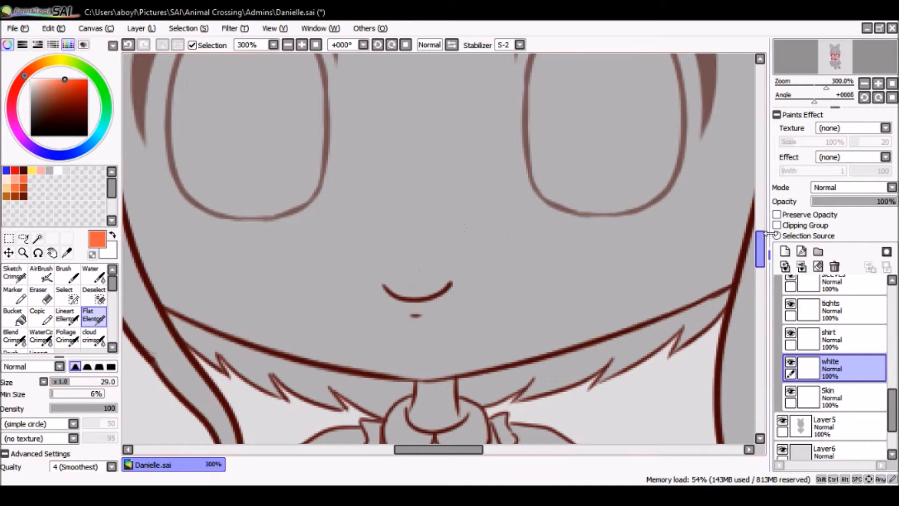
Step: Paint both eyes completely orange on the white layer with the Flat brush, covering the area up to the upper lashes
drag(760, 248, 759, 231)
mouse_move(592, 184)
mouse_down()
mouse_move(611, 181)
mouse_move(575, 186)
mouse_move(618, 179)
mouse_move(611, 179)
mouse_move(651, 197)
mouse_move(670, 223)
mouse_move(675, 255)
mouse_move(594, 188)
mouse_move(566, 200)
mouse_move(574, 187)
mouse_move(556, 217)
mouse_move(558, 197)
mouse_move(546, 255)
mouse_move(546, 207)
mouse_move(545, 272)
mouse_up()
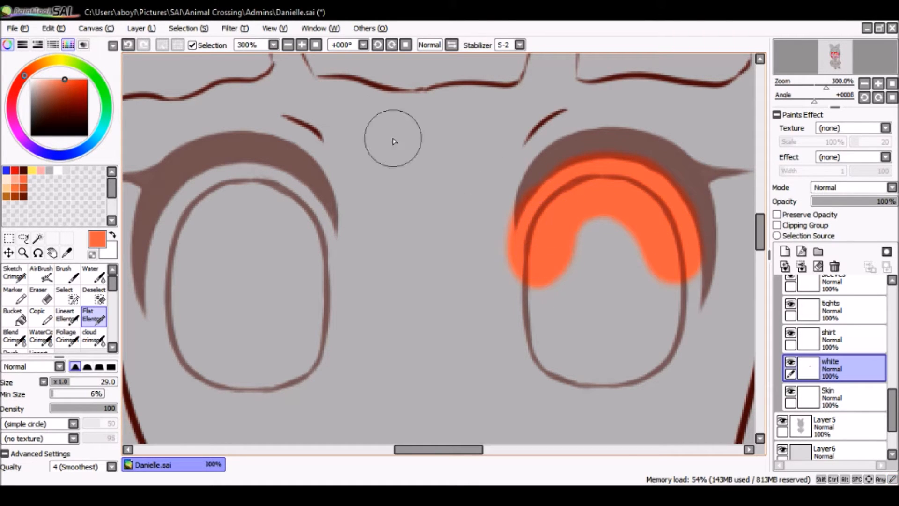
click(130, 46)
mouse_move(562, 211)
mouse_down()
mouse_move(541, 277)
mouse_move(542, 247)
mouse_move(552, 324)
mouse_up()
mouse_move(542, 261)
mouse_down()
mouse_move(555, 338)
mouse_move(584, 359)
mouse_move(567, 357)
mouse_move(638, 357)
mouse_move(602, 368)
mouse_move(631, 372)
mouse_move(658, 332)
mouse_move(668, 245)
mouse_move(674, 290)
mouse_move(677, 258)
mouse_move(679, 268)
mouse_move(658, 342)
mouse_move(601, 317)
mouse_move(594, 261)
mouse_move(550, 261)
mouse_move(636, 255)
mouse_move(601, 352)
mouse_up()
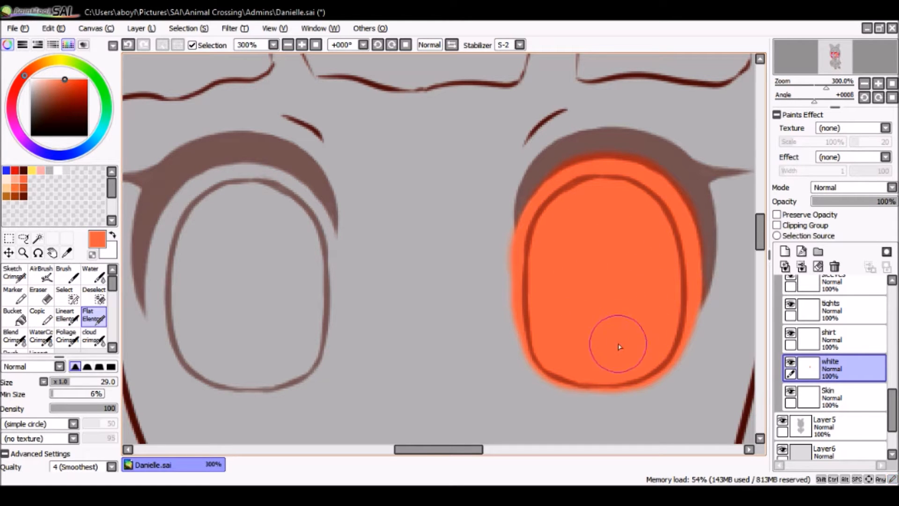
mouse_move(216, 225)
mouse_down()
mouse_move(224, 195)
mouse_move(273, 190)
mouse_move(299, 221)
mouse_move(309, 281)
mouse_move(307, 260)
mouse_move(293, 350)
mouse_move(299, 342)
mouse_move(291, 361)
mouse_move(257, 371)
mouse_move(223, 365)
mouse_move(186, 342)
mouse_move(176, 291)
mouse_move(187, 225)
mouse_move(176, 256)
mouse_move(191, 267)
mouse_move(177, 271)
mouse_move(184, 315)
mouse_move(236, 320)
mouse_move(267, 245)
mouse_move(227, 225)
mouse_move(183, 319)
mouse_up()
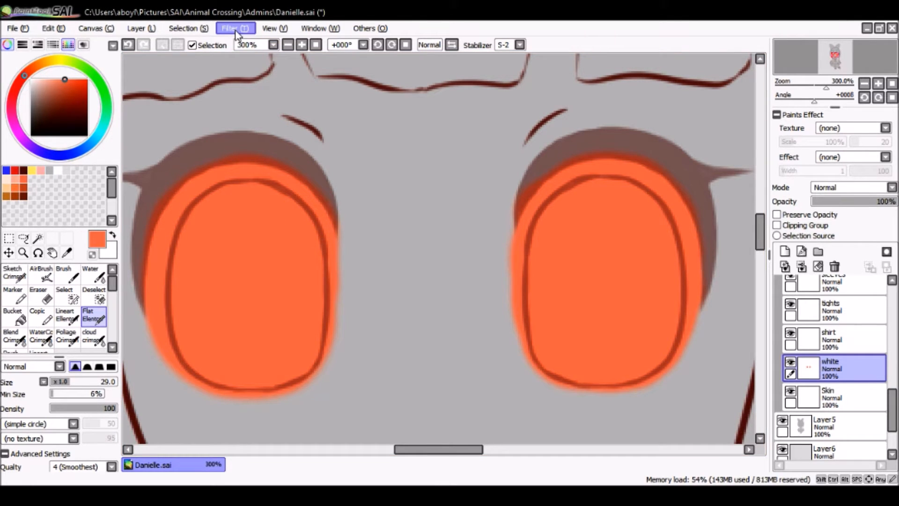
Step: Turn the orange eye paint on the white layer pure white with a colour adjustment filter
click(235, 44)
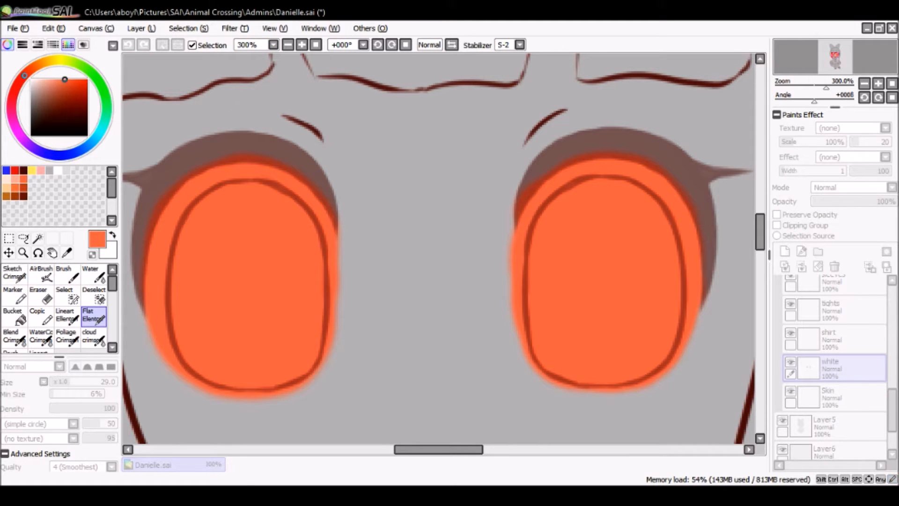
drag(450, 262, 506, 262)
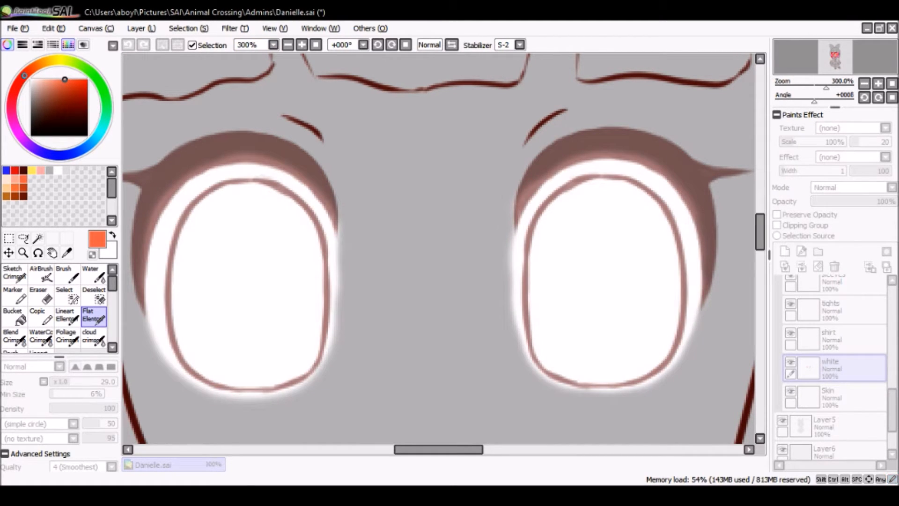
click(591, 299)
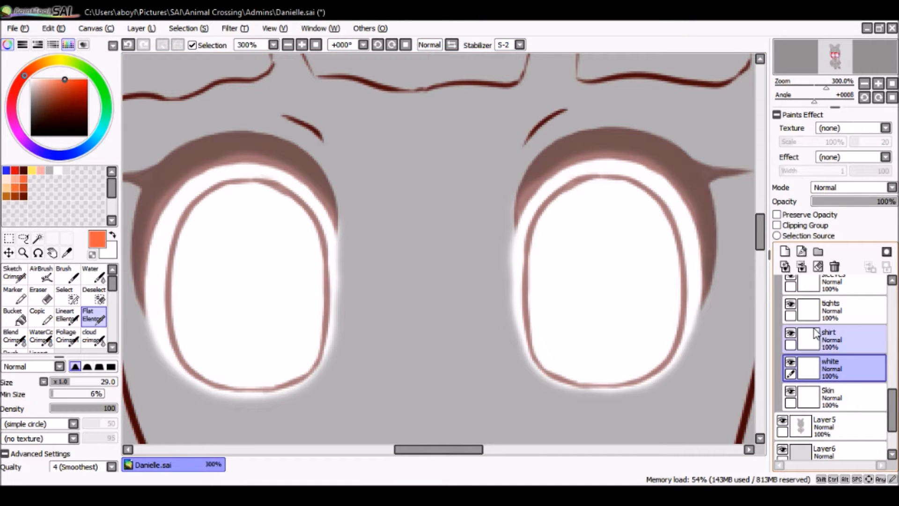
Step: Make the eye layer active and set the Flat brush to light blue at size 6
click(841, 346)
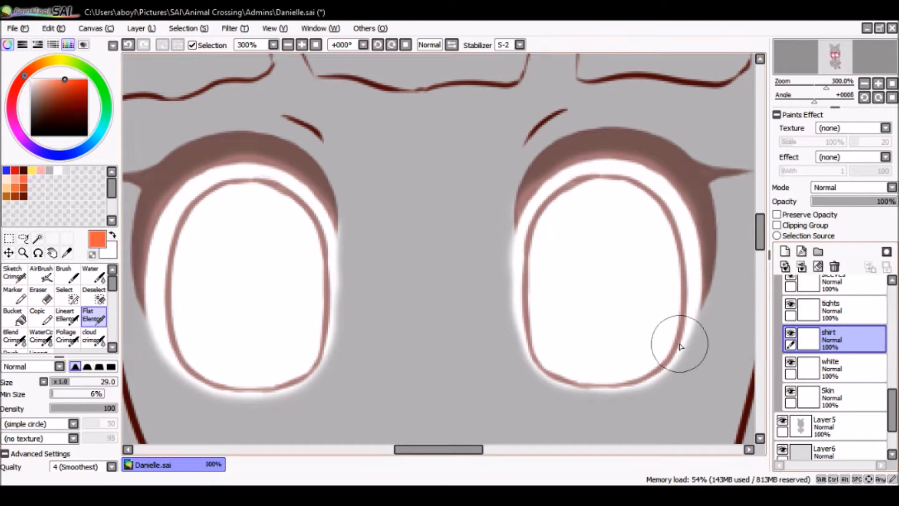
drag(891, 402, 891, 337)
click(833, 347)
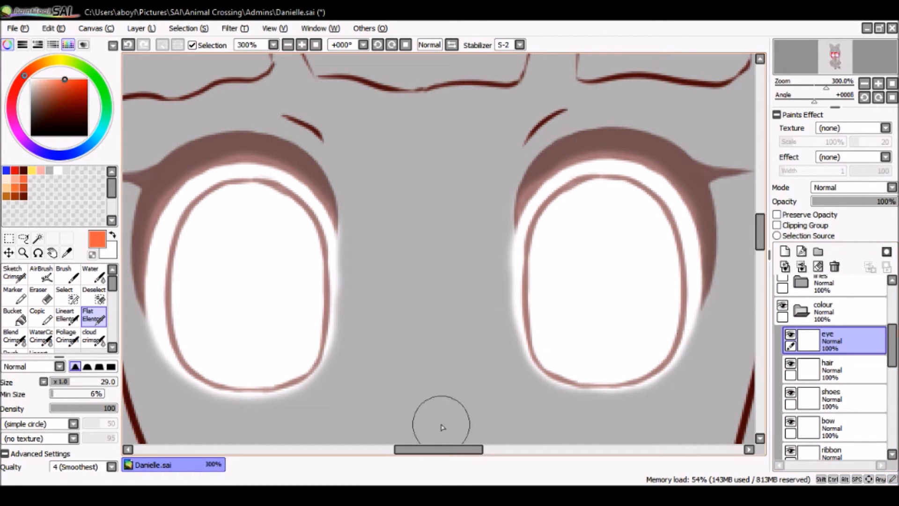
click(93, 143)
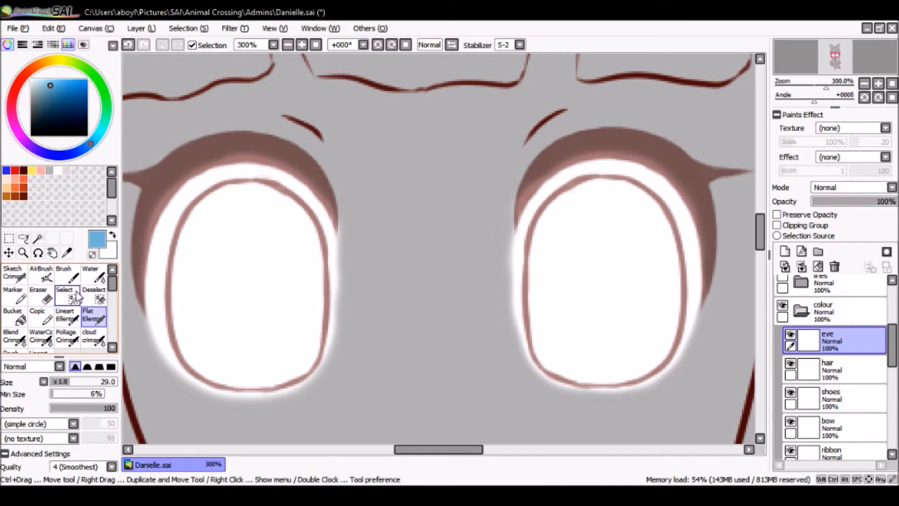
click(62, 382)
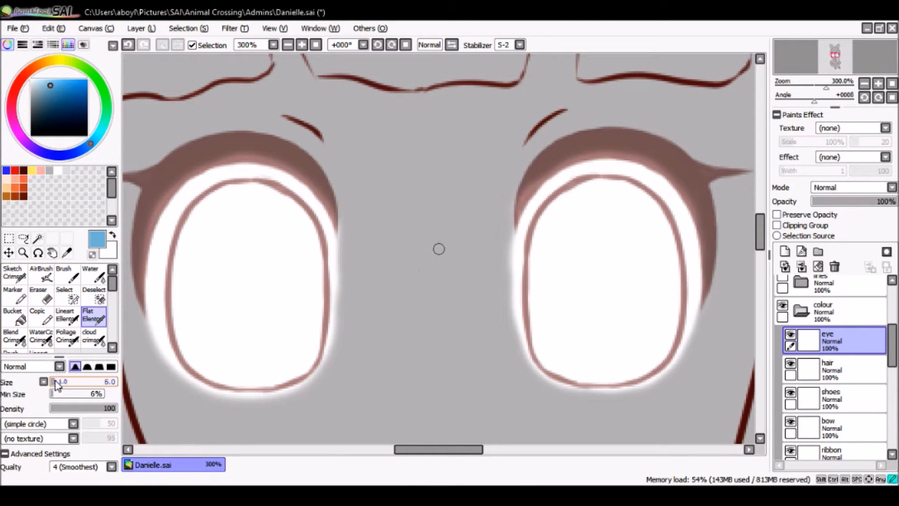
Step: Make eyes(2) the selection source and select the inside of both iris outlines with the Magic Wand
click(38, 239)
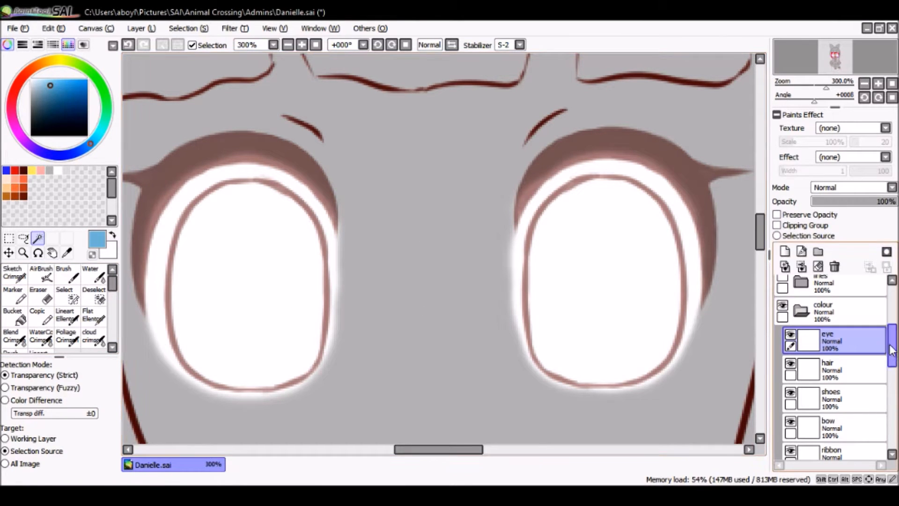
drag(890, 351, 890, 318)
click(857, 325)
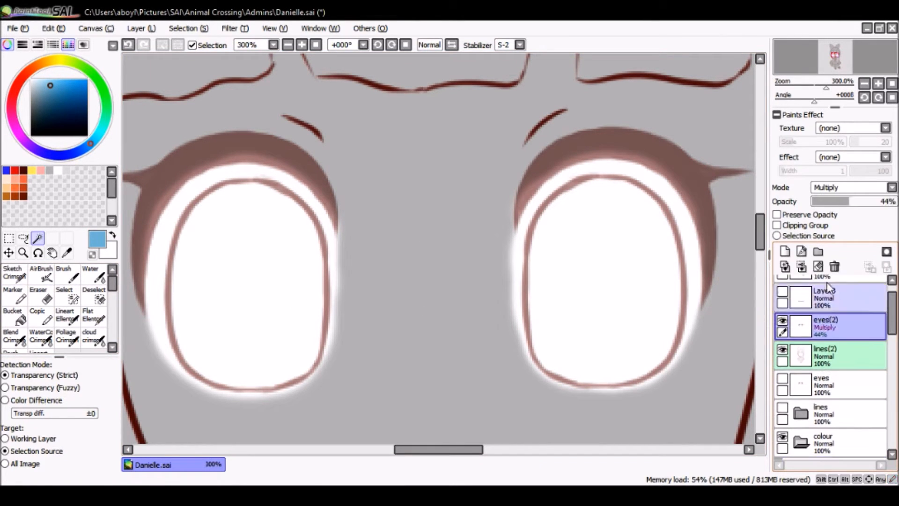
click(800, 236)
click(611, 284)
click(263, 288)
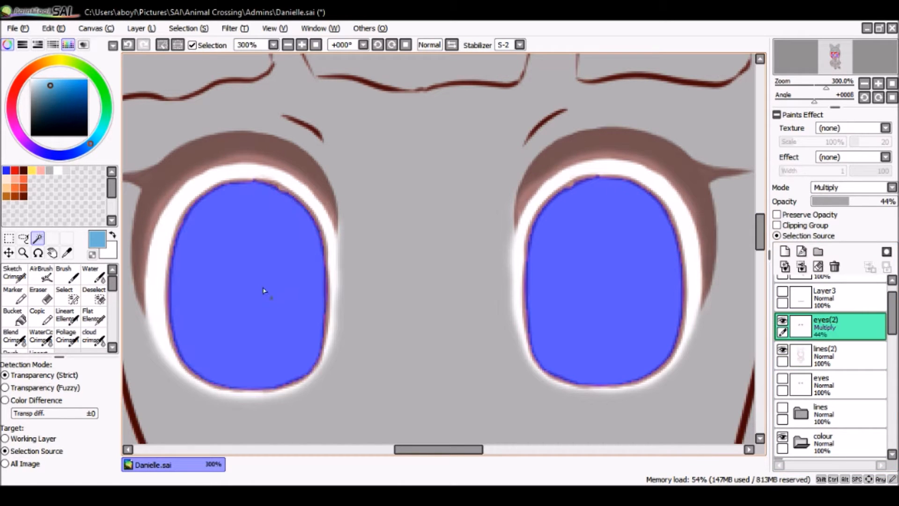
Step: Try filling the selected irises with light blue on the eyes(2) layer using the Bucket, and undo the fills
click(21, 320)
click(229, 297)
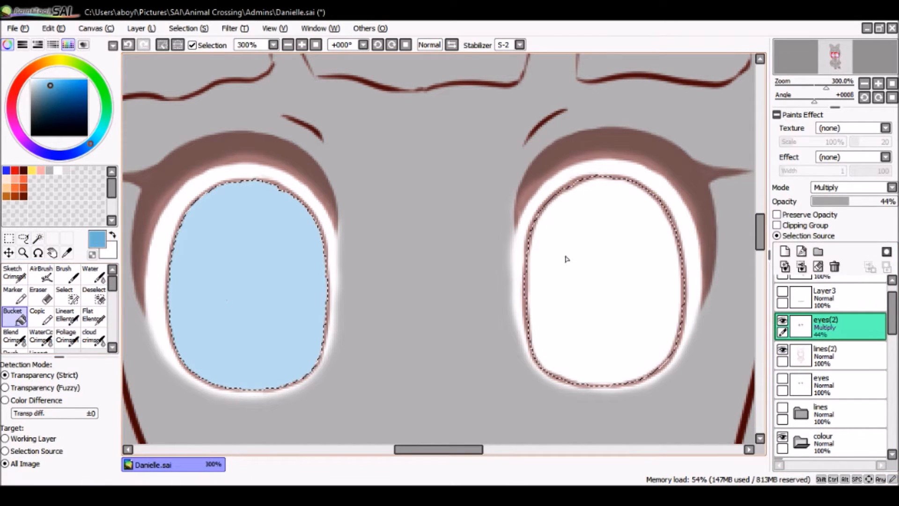
click(562, 297)
key(ctrl+z)
key(ctrl+z)
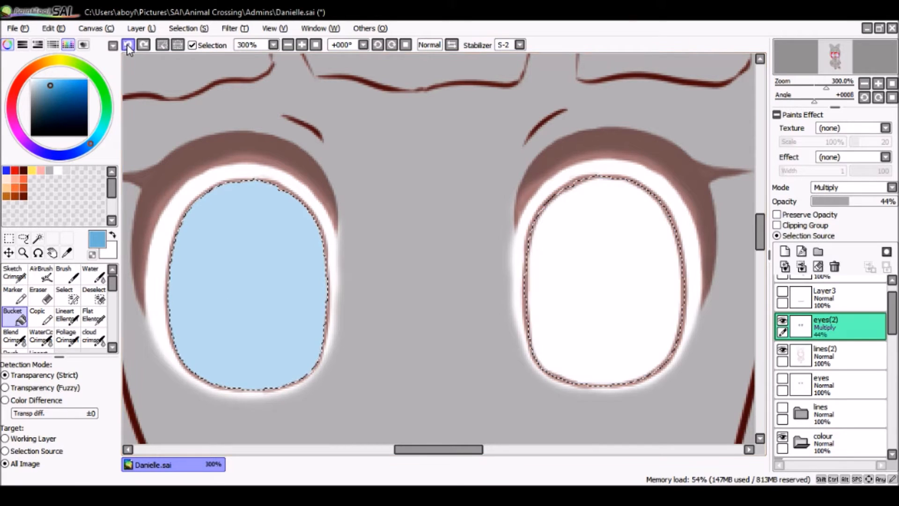
Step: Fill both selected irises with light blue on the eye layer using the Bucket, and clear the selection
scroll(834, 365, down, 3)
click(856, 346)
click(856, 346)
click(626, 283)
click(245, 287)
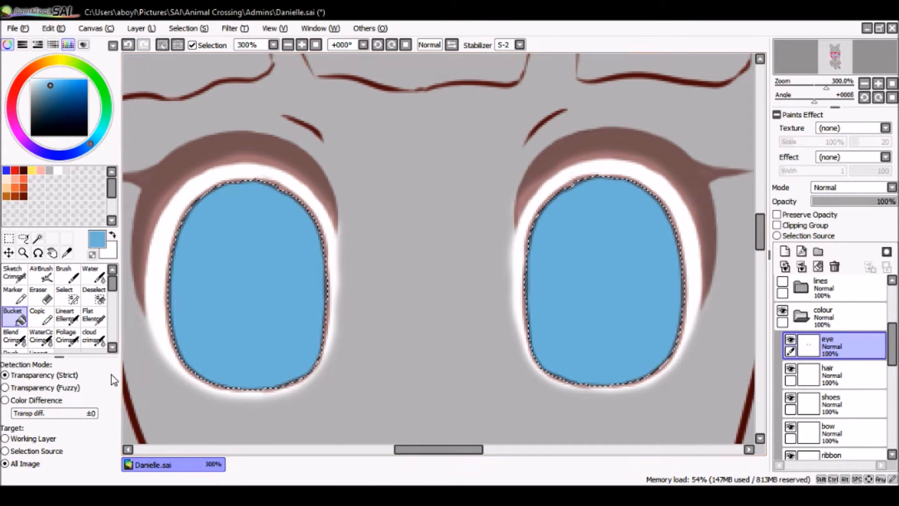
click(177, 45)
Step: Paint light blue over the top and sides of the left iris outline on the eye layer with the Flat brush
click(93, 316)
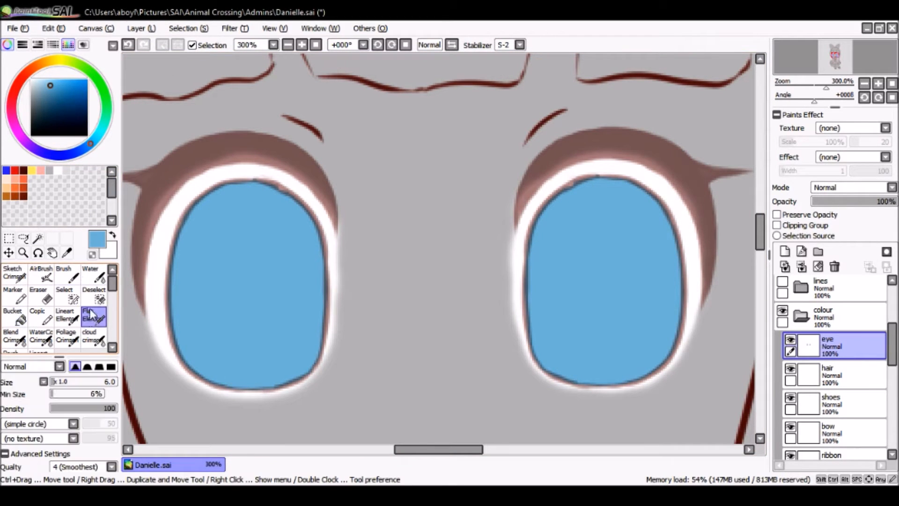
click(302, 44)
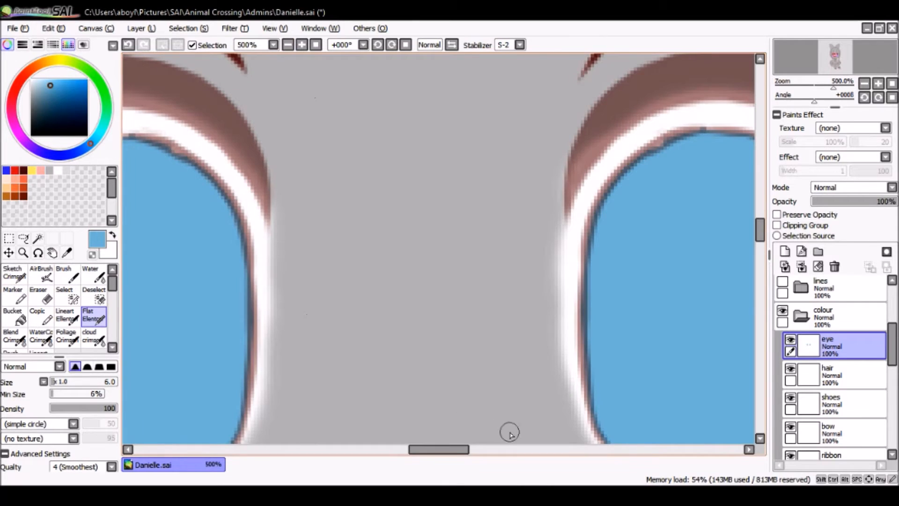
drag(457, 449, 421, 431)
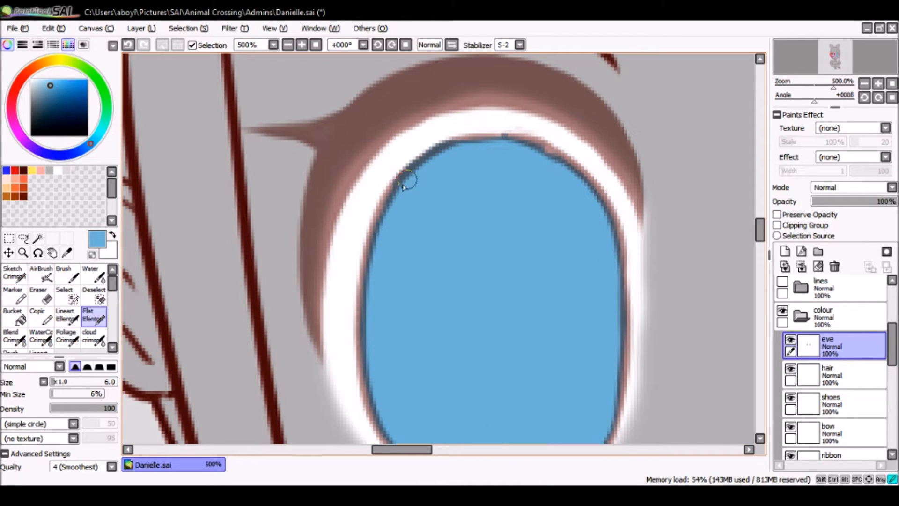
drag(373, 249, 366, 354)
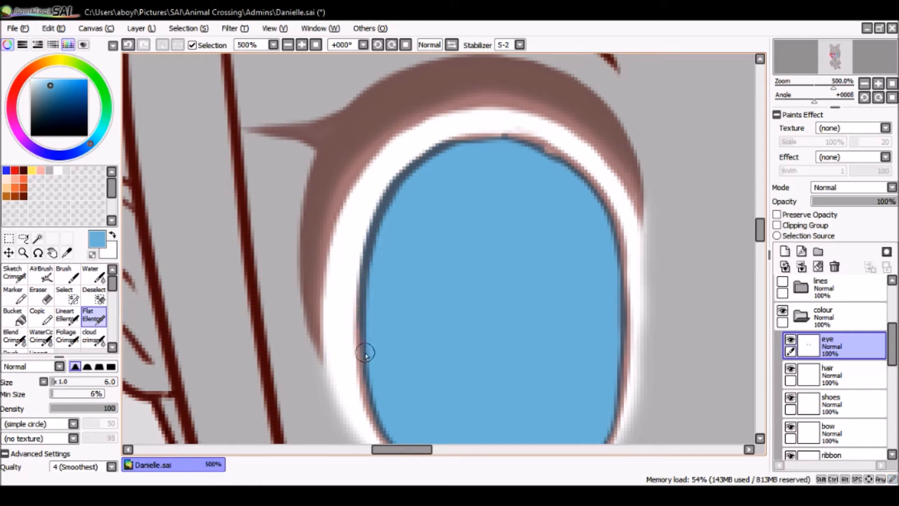
mouse_move(370, 287)
mouse_down()
mouse_move(369, 358)
mouse_move(365, 345)
mouse_move(373, 398)
mouse_up()
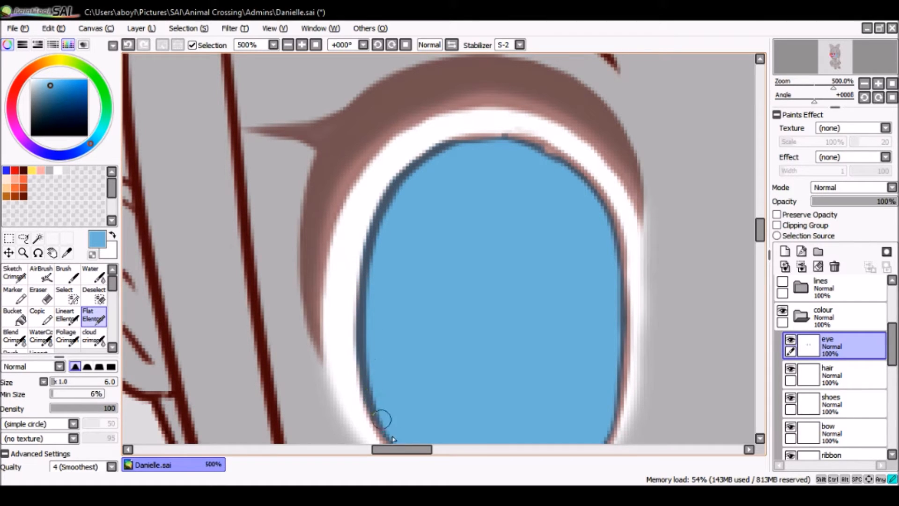
drag(461, 143, 534, 150)
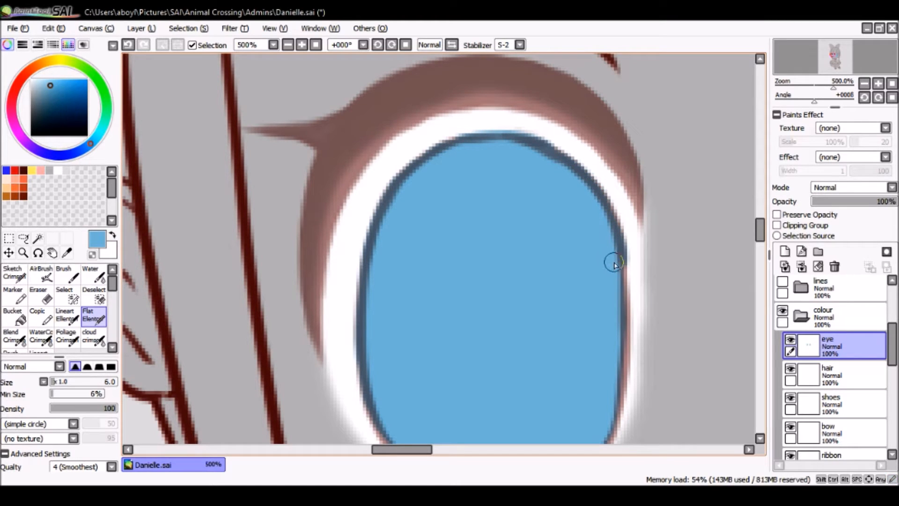
drag(617, 271, 620, 299)
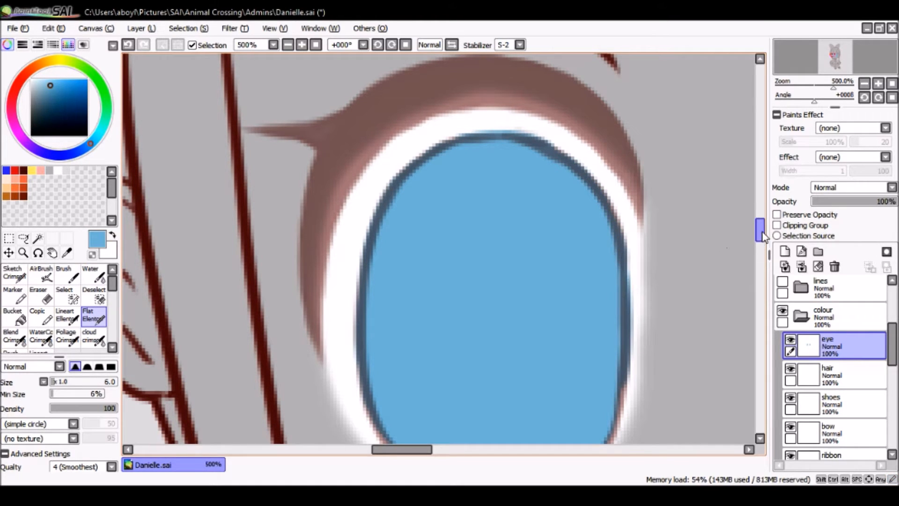
Step: Cover the lower edge of the left iris outline with light blue, undoing the stroke that spills outside it
scroll(763, 236, down, 3)
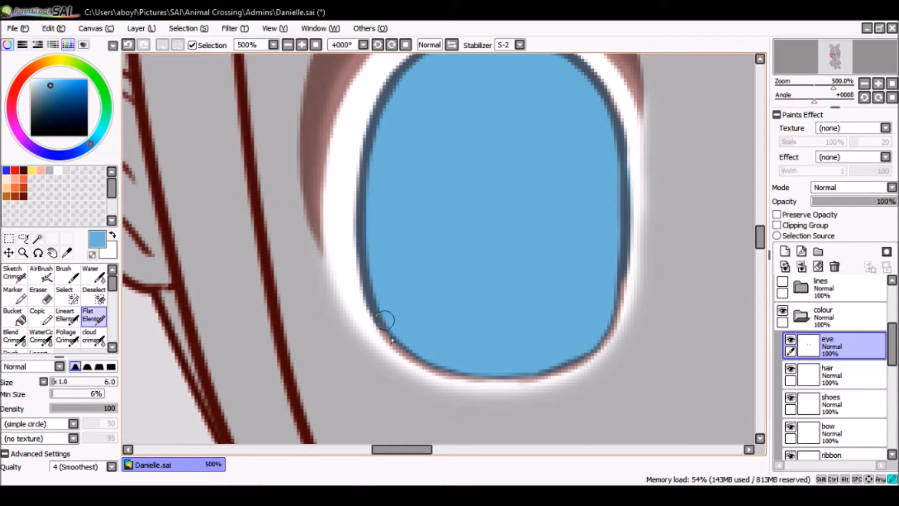
drag(382, 314, 395, 334)
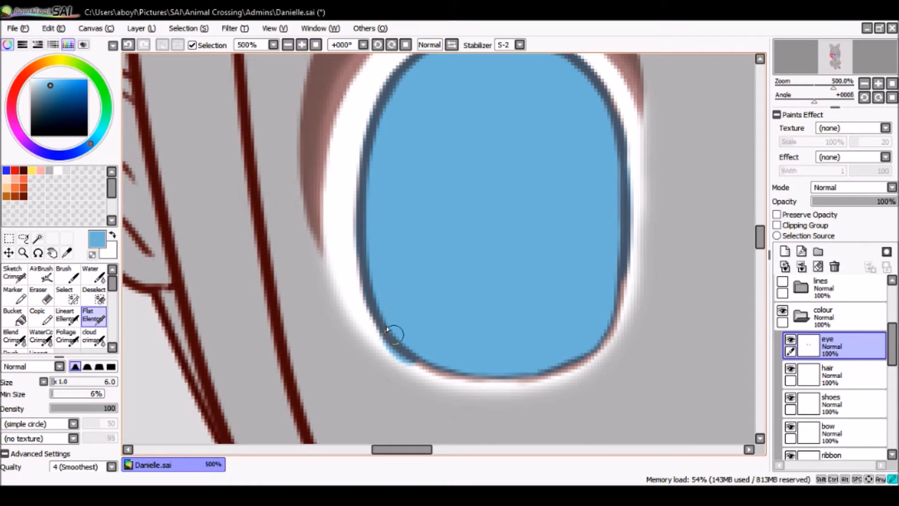
click(134, 45)
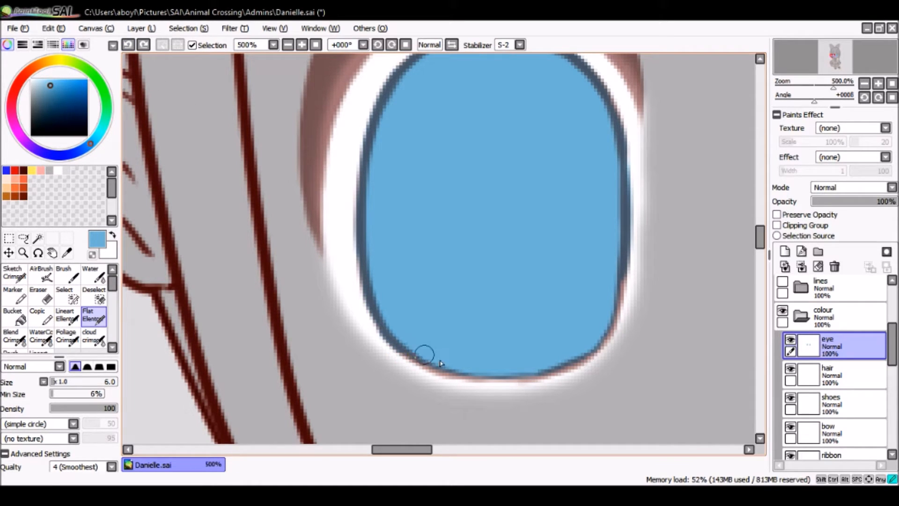
mouse_move(411, 346)
mouse_down()
mouse_move(467, 371)
mouse_move(505, 371)
mouse_move(497, 371)
mouse_move(581, 354)
mouse_move(604, 327)
mouse_move(614, 277)
mouse_move(608, 307)
mouse_up()
Step: Paint light blue along the wing and upper edge of the left eye's lash, undoing the strokes that overrun
drag(760, 238, 761, 229)
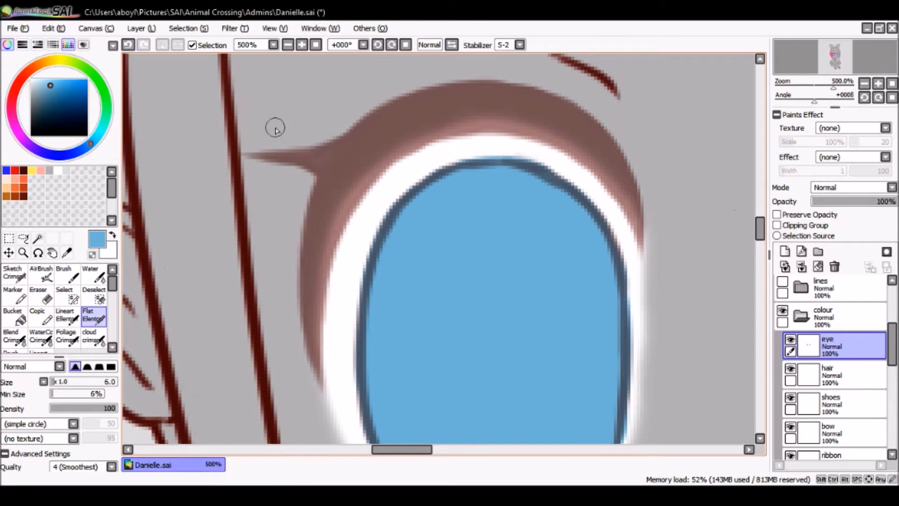
mouse_move(245, 153)
mouse_down()
mouse_move(321, 158)
mouse_move(279, 153)
mouse_move(337, 152)
mouse_move(312, 156)
mouse_move(404, 108)
mouse_move(364, 135)
mouse_move(392, 111)
mouse_move(469, 92)
mouse_move(426, 97)
mouse_move(540, 104)
mouse_move(465, 88)
mouse_move(554, 109)
mouse_move(506, 89)
mouse_move(572, 122)
mouse_move(529, 96)
mouse_move(595, 135)
mouse_move(549, 106)
mouse_move(611, 162)
mouse_move(575, 115)
mouse_move(598, 140)
mouse_up()
click(128, 45)
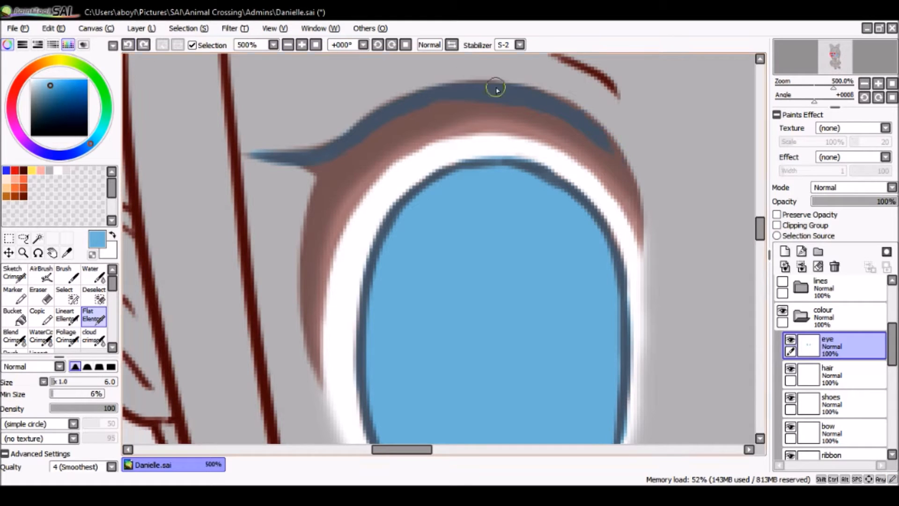
mouse_move(473, 89)
mouse_down()
mouse_move(466, 84)
mouse_move(562, 109)
mouse_up()
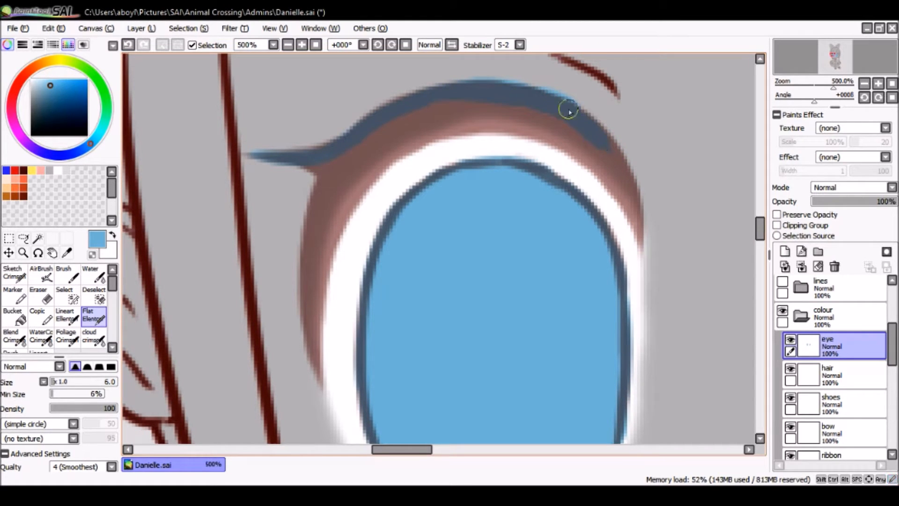
click(127, 45)
click(127, 44)
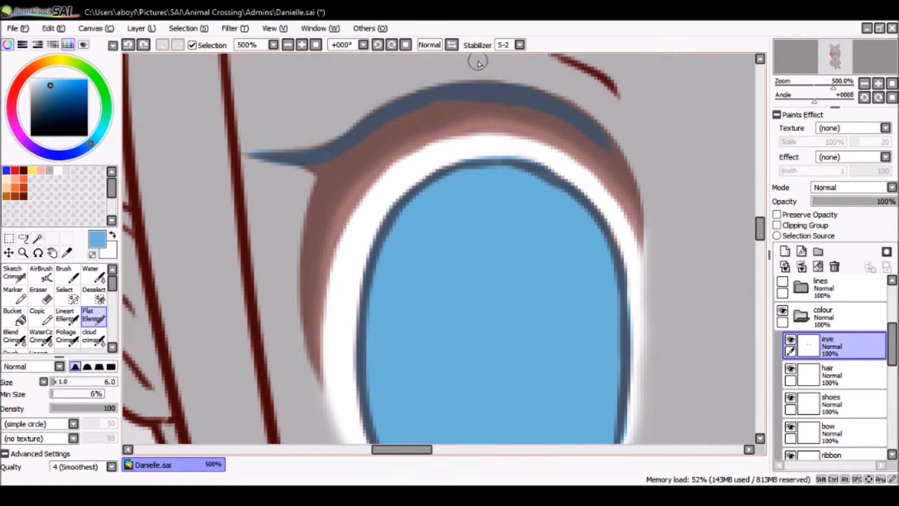
drag(584, 124, 631, 174)
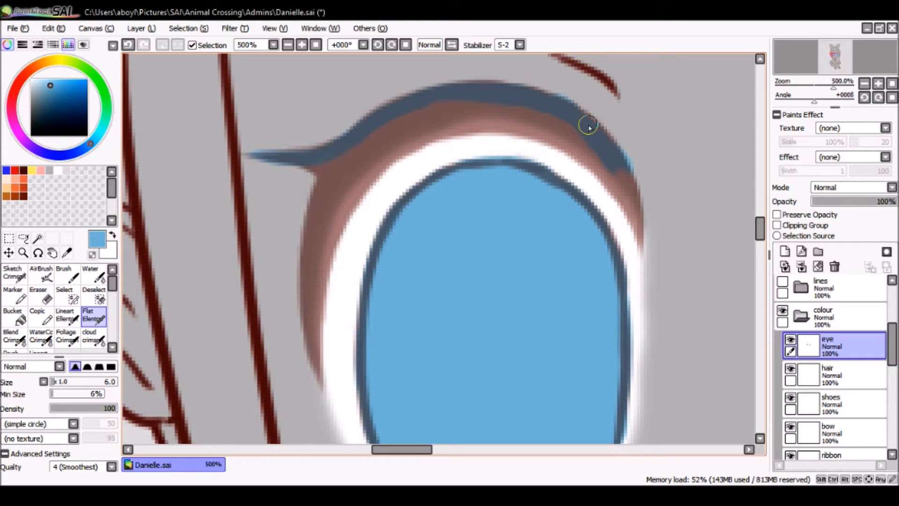
Step: Fill the rest of the left eye's lash shape with light blue, down to its inner and outer ends
mouse_move(595, 135)
mouse_down()
mouse_move(634, 211)
mouse_move(565, 122)
mouse_move(580, 157)
mouse_move(552, 136)
mouse_move(462, 120)
mouse_move(511, 126)
mouse_move(427, 128)
mouse_move(369, 165)
mouse_move(335, 215)
mouse_move(324, 264)
mouse_up()
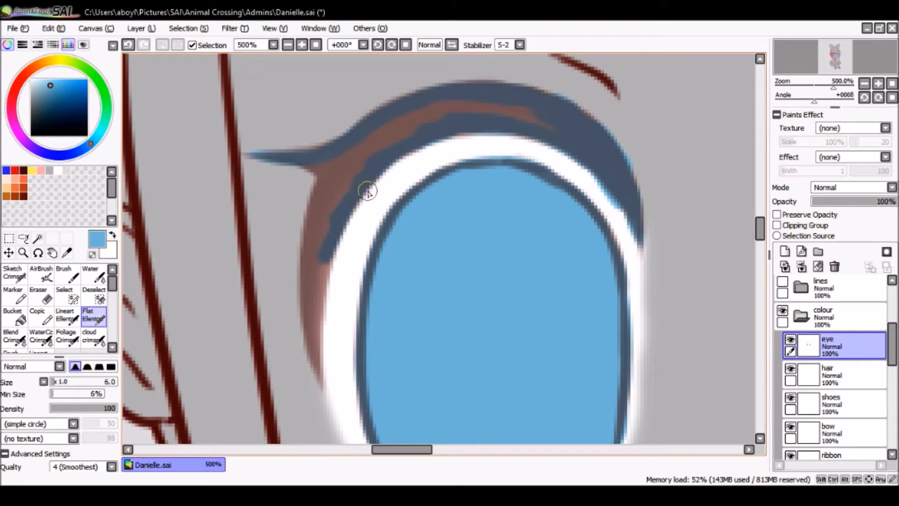
mouse_move(334, 224)
mouse_down()
mouse_move(315, 346)
mouse_move(315, 319)
mouse_move(321, 391)
mouse_move(318, 269)
mouse_move(306, 302)
mouse_move(308, 309)
mouse_move(330, 168)
mouse_move(314, 217)
mouse_move(327, 164)
mouse_move(311, 164)
mouse_move(325, 171)
mouse_move(307, 251)
mouse_move(310, 314)
mouse_move(317, 235)
mouse_move(366, 154)
mouse_move(344, 180)
mouse_move(316, 192)
mouse_move(336, 155)
mouse_move(442, 116)
mouse_move(422, 132)
mouse_move(535, 117)
mouse_move(489, 105)
mouse_move(525, 107)
mouse_move(440, 111)
mouse_up()
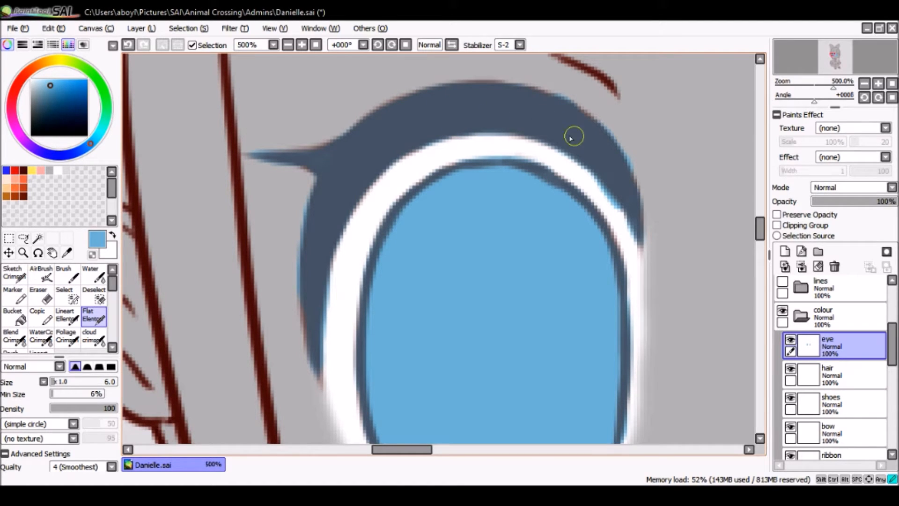
drag(550, 117, 585, 128)
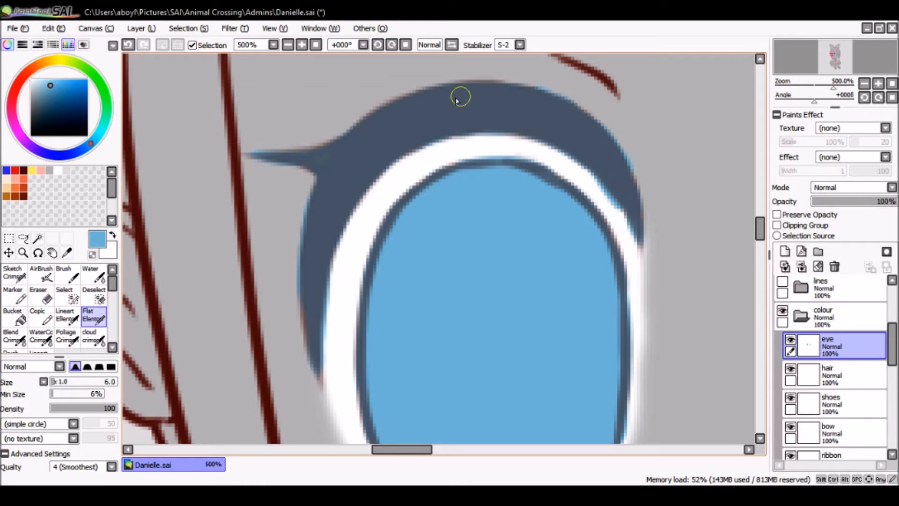
Step: Trim the blue overspill around the left lash with the Eraser at size 5, and retouch its outer lower end with the Lineart brush
key(e)
drag(88, 381, 53, 381)
mouse_move(529, 87)
mouse_down()
mouse_move(563, 85)
mouse_move(543, 81)
mouse_move(625, 129)
mouse_up()
drag(636, 140, 639, 171)
drag(593, 195, 593, 186)
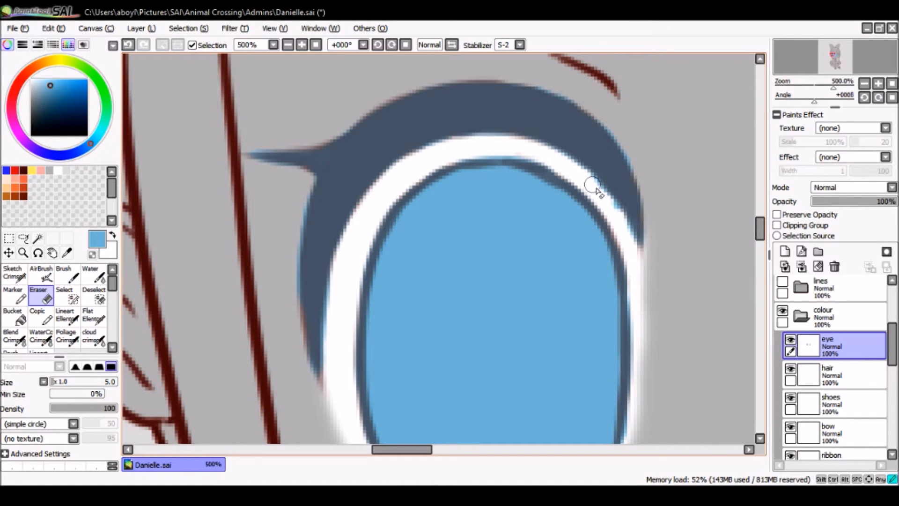
click(76, 321)
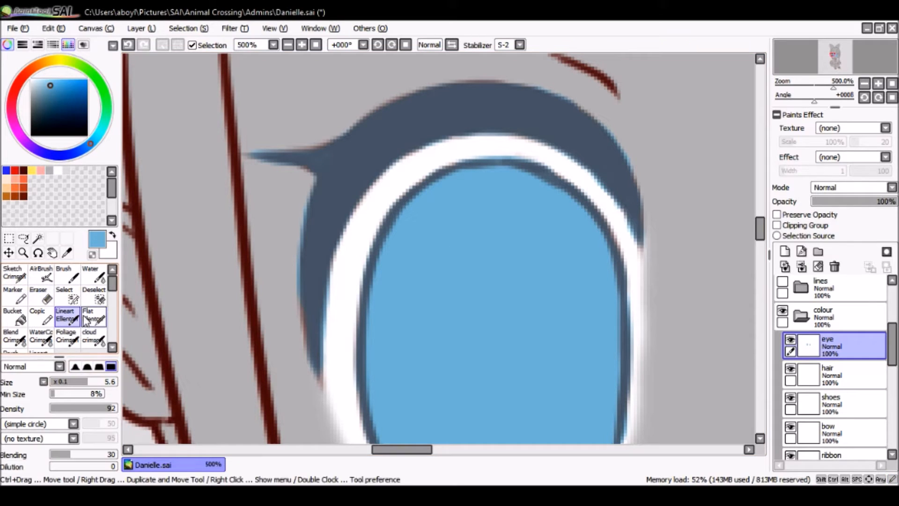
drag(310, 299, 326, 377)
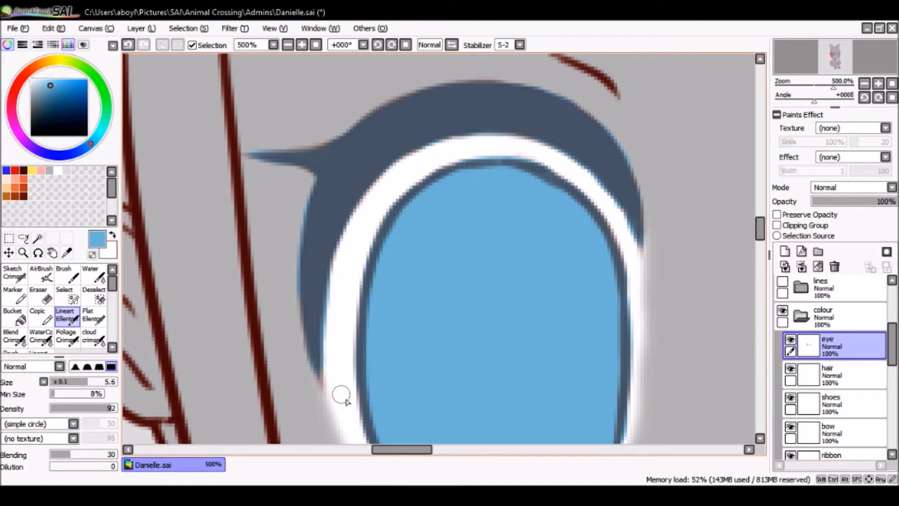
Step: Paint light blue along the inner edge, wing and outer side of the right eye's lash with the Lineart brush
drag(420, 457, 494, 460)
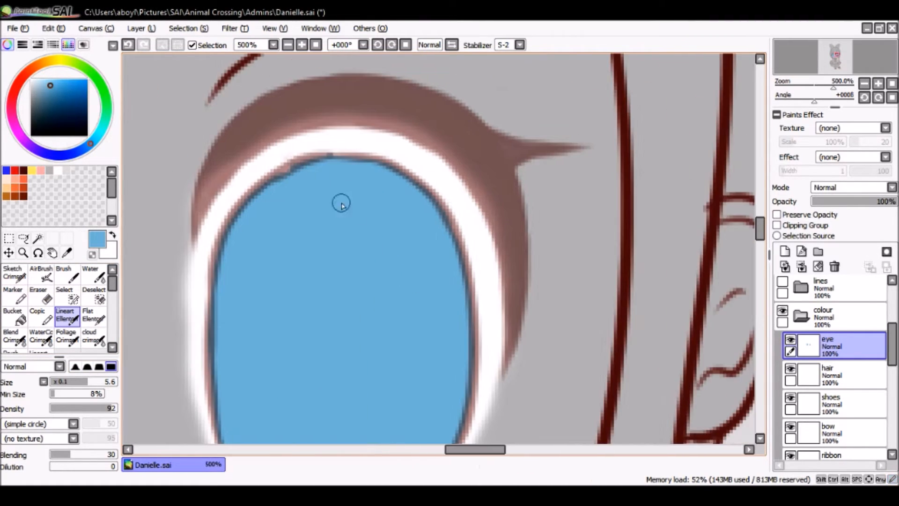
mouse_move(203, 193)
mouse_down()
mouse_move(197, 229)
mouse_move(220, 182)
mouse_move(204, 201)
mouse_move(265, 137)
mouse_move(237, 163)
mouse_move(351, 114)
mouse_move(312, 127)
mouse_move(375, 122)
mouse_move(403, 132)
mouse_move(345, 124)
mouse_move(422, 138)
mouse_move(483, 195)
mouse_move(458, 175)
mouse_move(487, 231)
mouse_move(494, 223)
mouse_move(511, 368)
mouse_up()
mouse_move(502, 139)
mouse_down()
mouse_move(575, 151)
mouse_move(515, 157)
mouse_move(530, 152)
mouse_move(505, 173)
mouse_move(515, 156)
mouse_move(521, 218)
mouse_up()
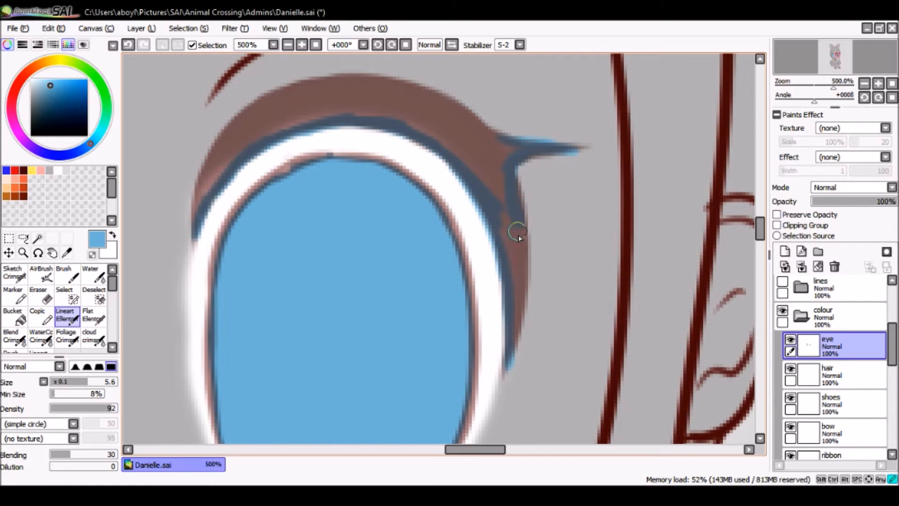
drag(513, 180, 516, 193)
drag(518, 256, 515, 282)
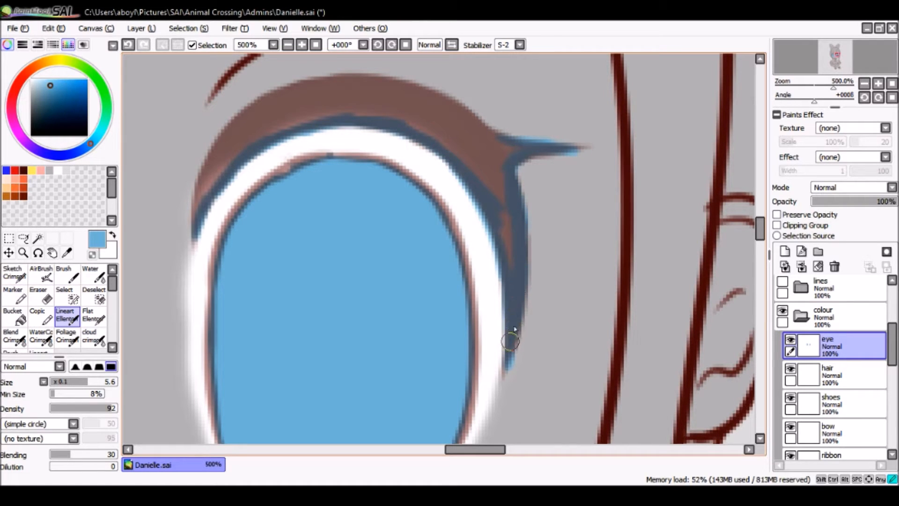
Step: Fill the remaining unpainted areas of the right eye's lash with light blue
drag(510, 274, 506, 254)
drag(496, 184, 499, 176)
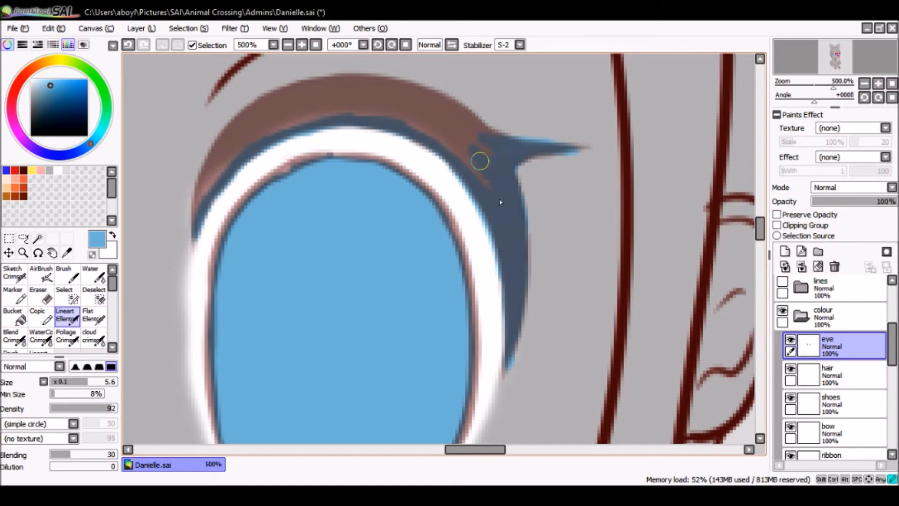
drag(471, 157, 435, 136)
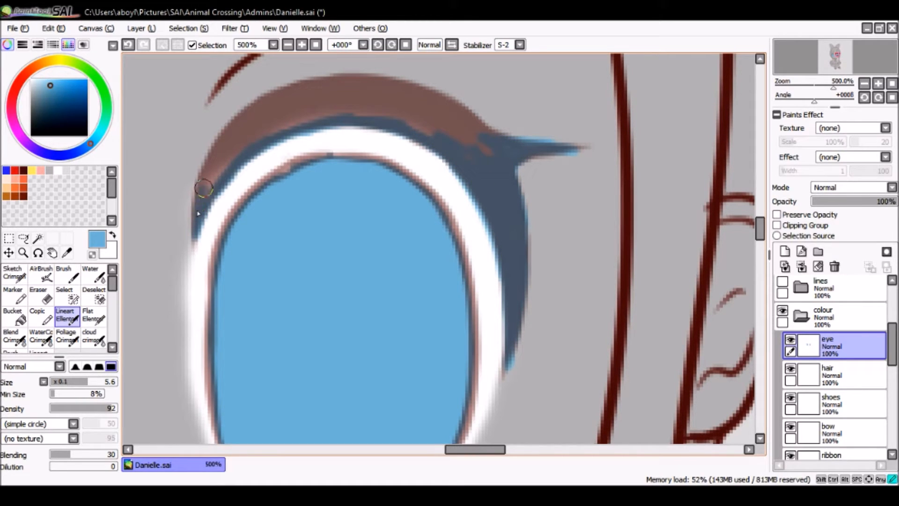
mouse_move(219, 164)
mouse_down()
mouse_move(243, 148)
mouse_move(208, 189)
mouse_move(213, 171)
mouse_move(204, 180)
mouse_move(199, 198)
mouse_move(226, 133)
mouse_move(212, 162)
mouse_move(251, 103)
mouse_move(235, 127)
mouse_move(297, 90)
mouse_move(249, 111)
mouse_move(266, 106)
mouse_move(229, 158)
mouse_move(329, 113)
mouse_move(297, 116)
mouse_move(315, 102)
mouse_move(309, 98)
mouse_move(286, 94)
mouse_up()
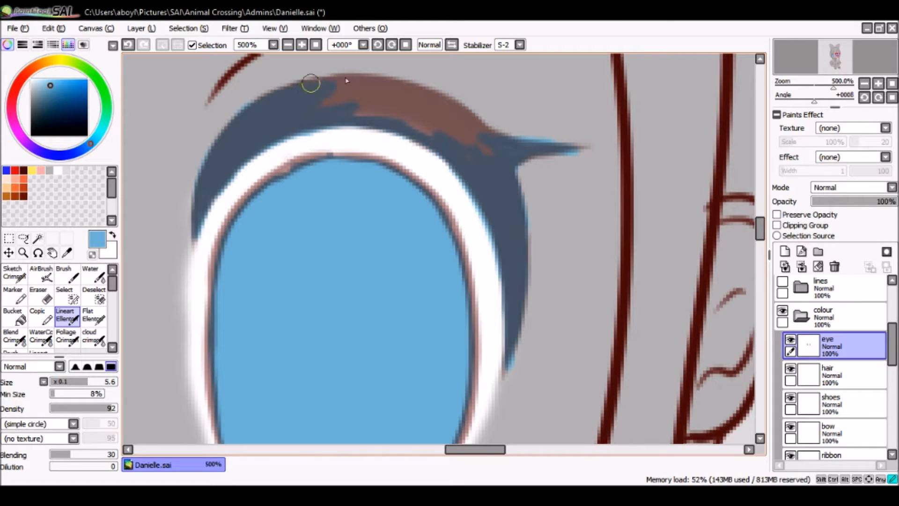
drag(388, 87, 329, 82)
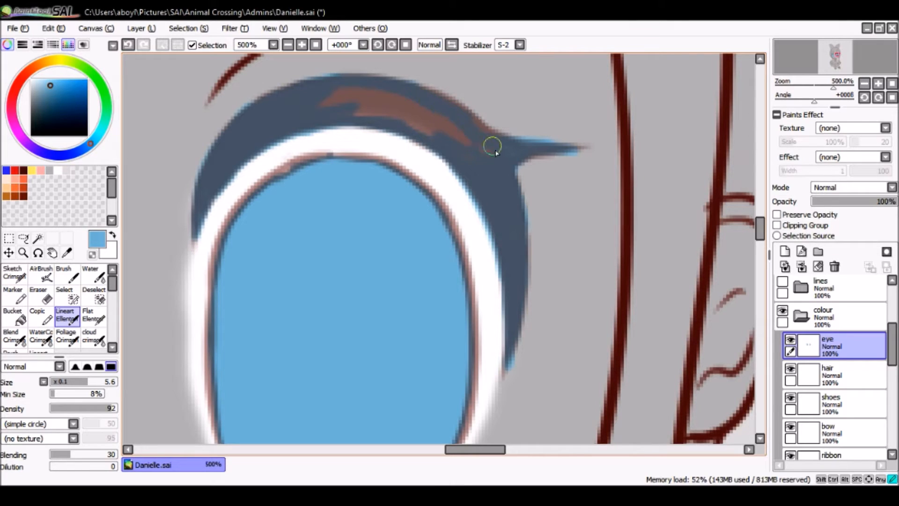
mouse_move(459, 132)
mouse_down()
mouse_move(358, 101)
mouse_move(326, 110)
mouse_move(438, 119)
mouse_up()
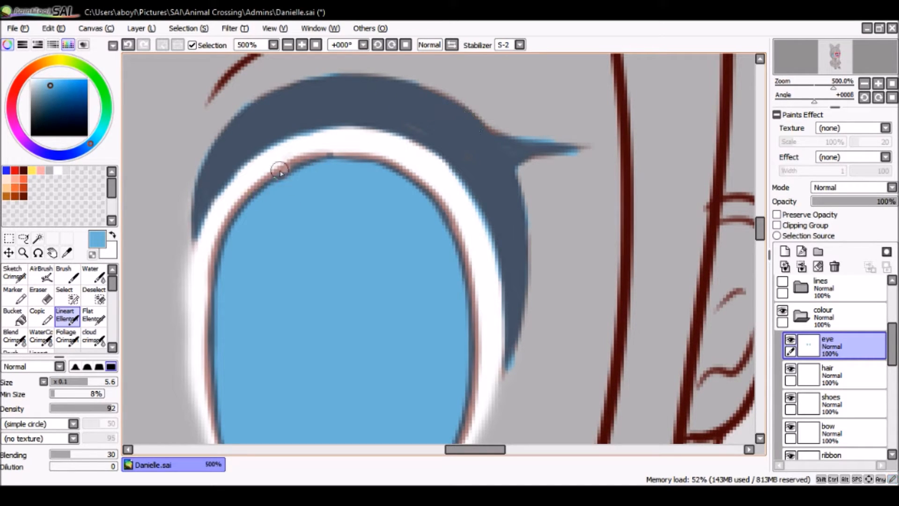
Step: Paint light blue over the entire right iris outline with the Lineart brush
mouse_move(298, 171)
mouse_down()
mouse_move(262, 184)
mouse_move(291, 164)
mouse_move(251, 190)
mouse_move(222, 263)
mouse_up()
mouse_move(217, 295)
mouse_down()
mouse_move(216, 265)
mouse_move(211, 322)
mouse_move(211, 287)
mouse_up()
mouse_move(351, 168)
mouse_down()
mouse_move(404, 175)
mouse_move(389, 167)
mouse_move(428, 194)
mouse_move(464, 245)
mouse_move(439, 212)
mouse_move(461, 256)
mouse_move(430, 195)
mouse_move(467, 271)
mouse_up()
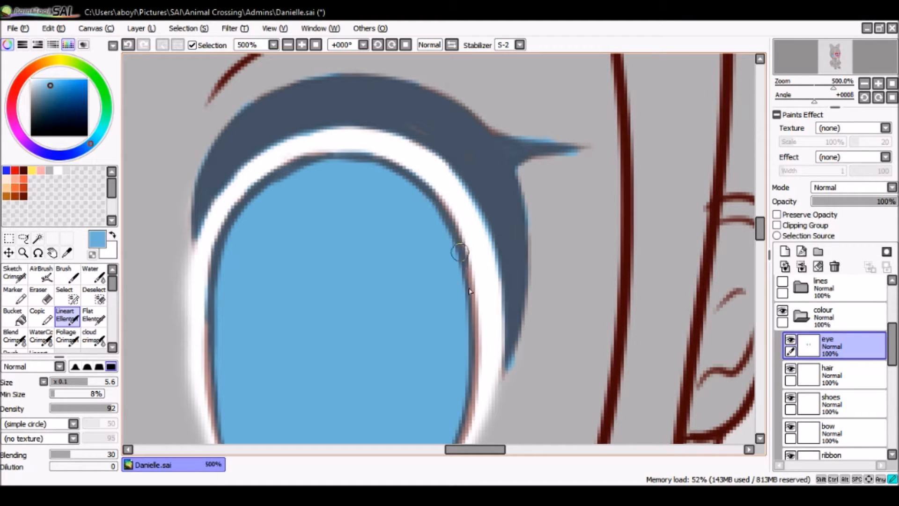
scroll(686, 239, down, 3)
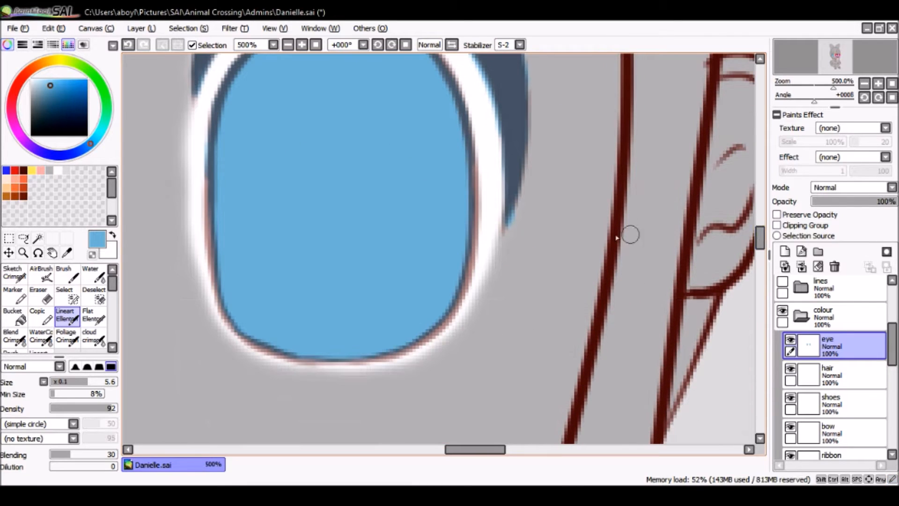
mouse_move(209, 174)
mouse_down()
mouse_move(212, 265)
mouse_move(213, 237)
mouse_move(229, 311)
mouse_move(214, 260)
mouse_move(227, 301)
mouse_move(248, 331)
mouse_move(218, 291)
mouse_move(239, 334)
mouse_move(222, 292)
mouse_move(232, 321)
mouse_move(279, 356)
mouse_move(293, 348)
mouse_move(268, 346)
mouse_move(330, 363)
mouse_move(319, 358)
mouse_move(413, 344)
mouse_move(399, 345)
mouse_move(444, 320)
mouse_move(431, 330)
mouse_move(465, 253)
mouse_up()
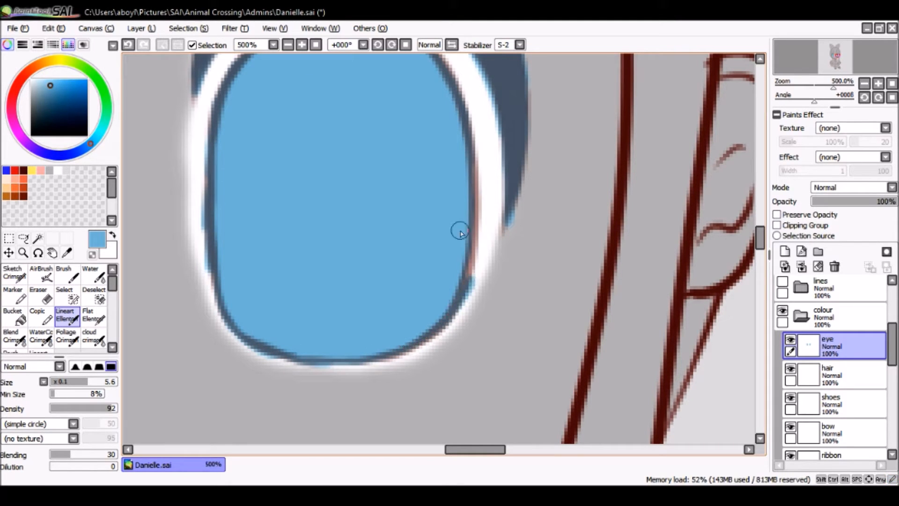
mouse_move(465, 131)
mouse_down()
mouse_move(468, 236)
mouse_move(431, 280)
mouse_up()
Step: Switch to the Eraser and make the shirt layer in the colour folder active
click(41, 295)
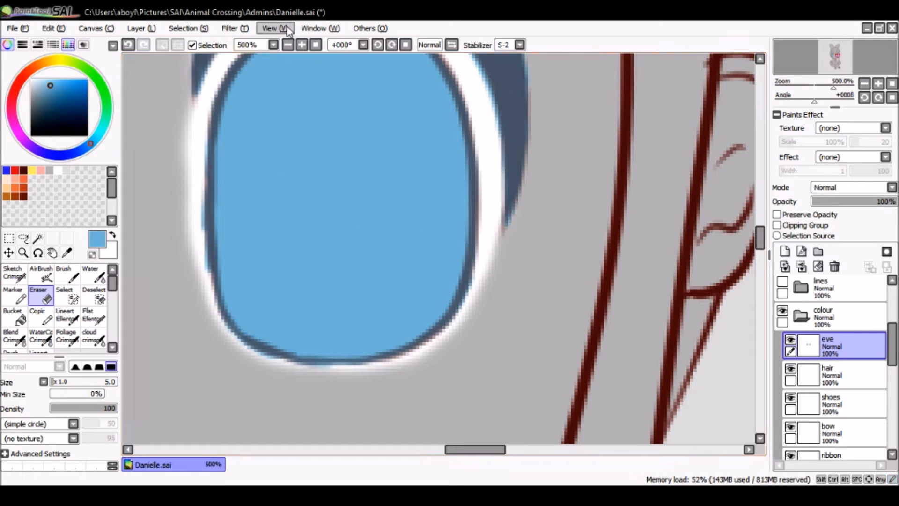
click(287, 45)
click(288, 45)
click(316, 45)
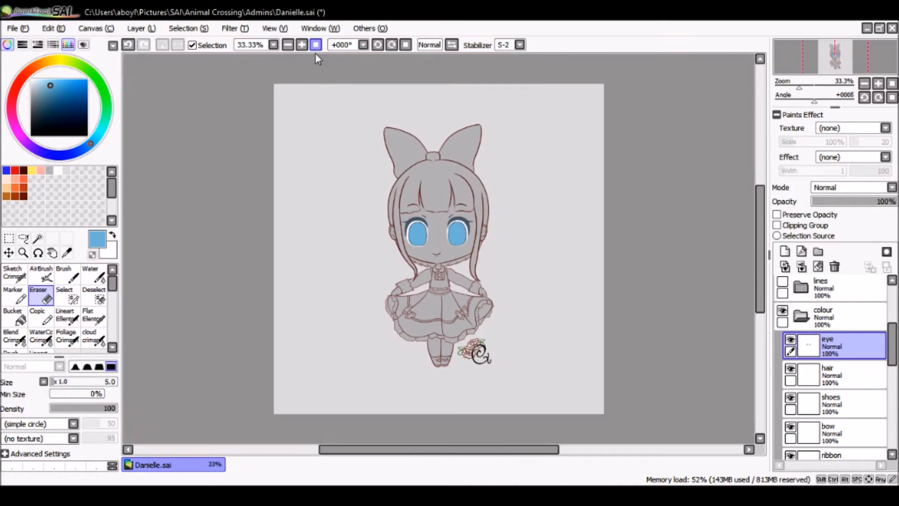
drag(893, 355, 893, 413)
click(842, 389)
click(838, 365)
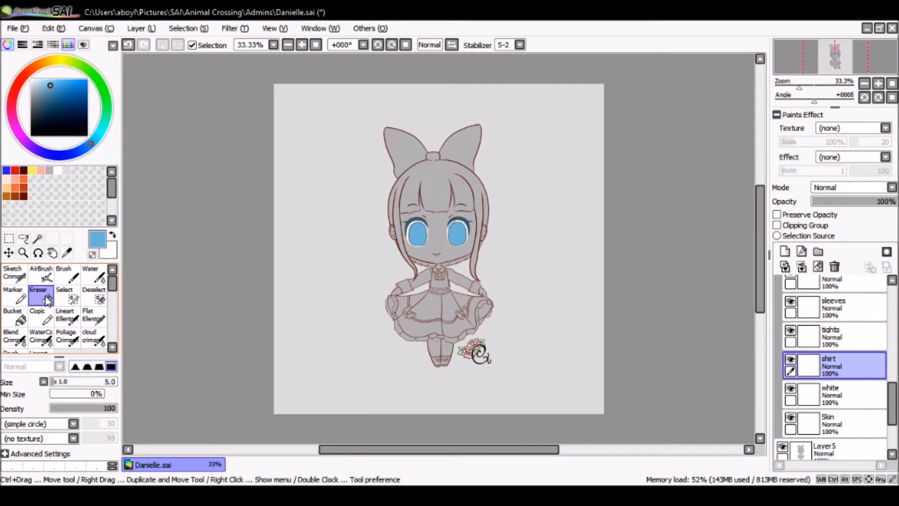
Step: Set the lines(2) layer as the selection source for the Magic Wand, then return to the shirt layer
click(38, 239)
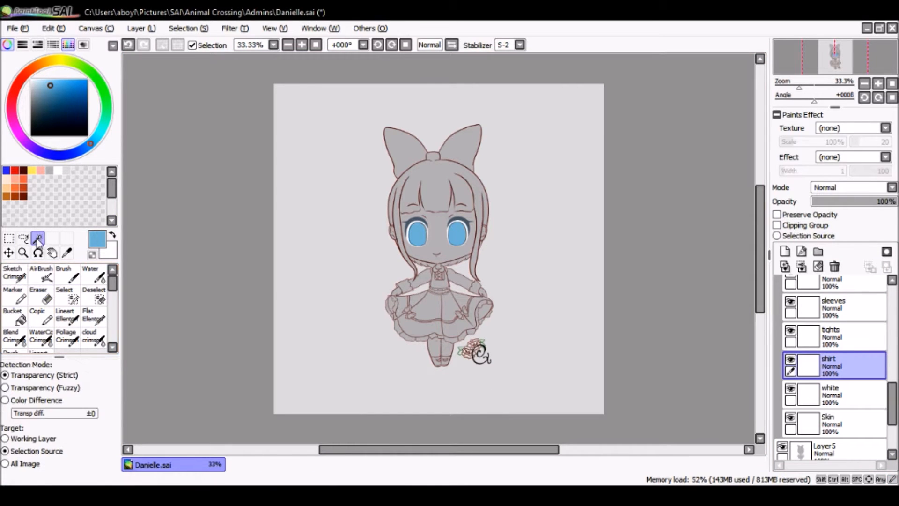
drag(891, 403, 883, 327)
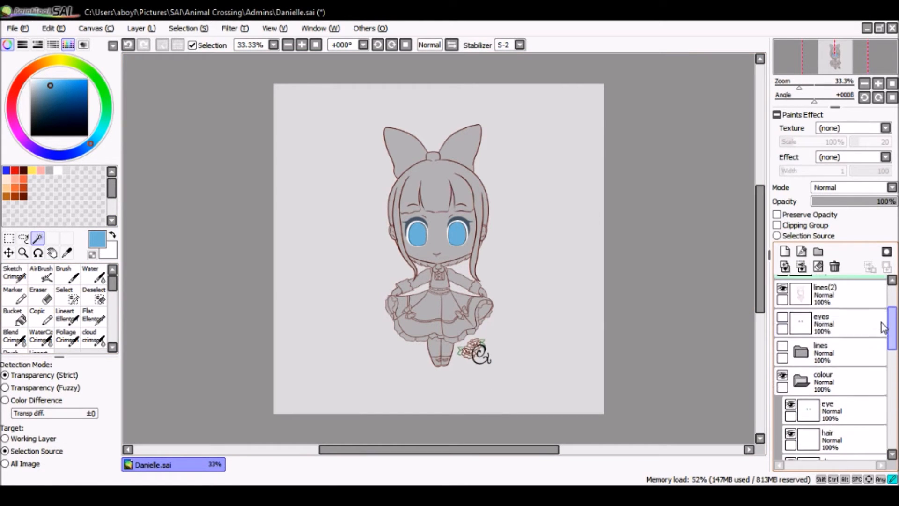
scroll(883, 327, up, 1)
click(859, 324)
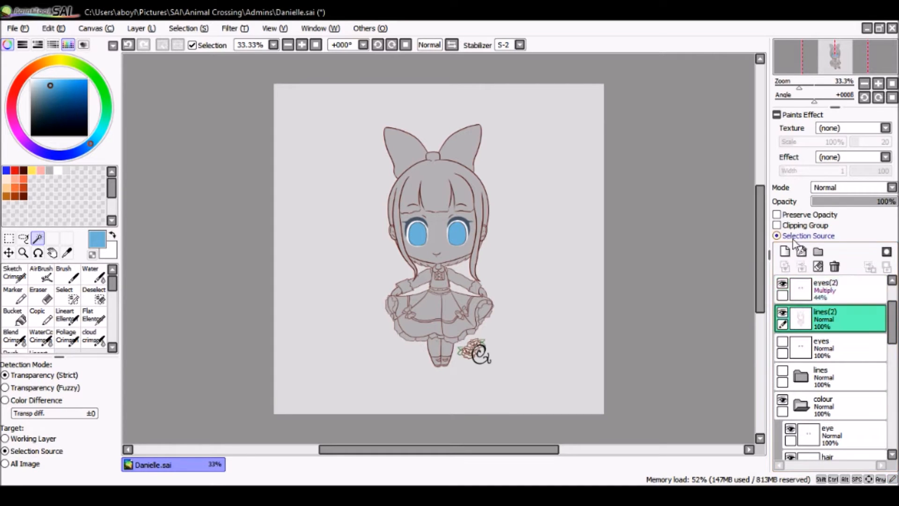
drag(891, 323, 894, 403)
click(838, 393)
Step: Select both halves of the girl's collar with the Magic Wand
click(302, 45)
click(302, 45)
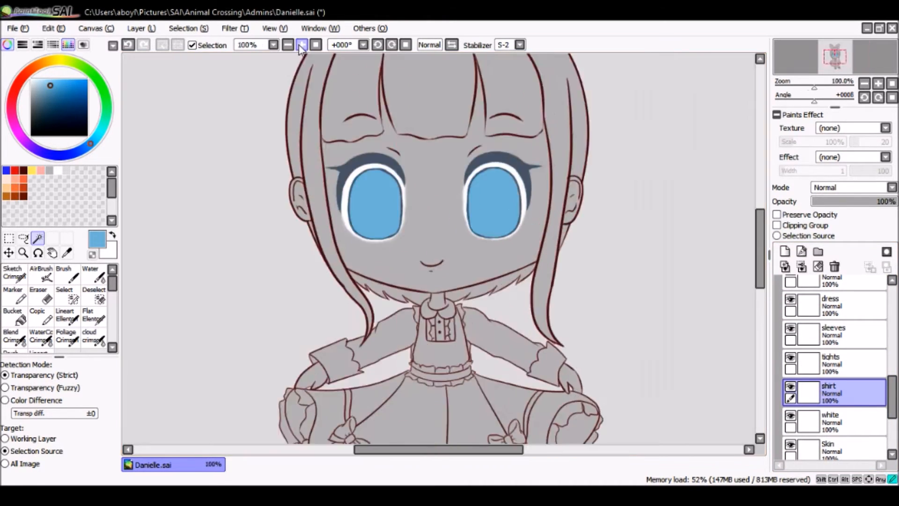
click(302, 45)
click(302, 45)
click(302, 45)
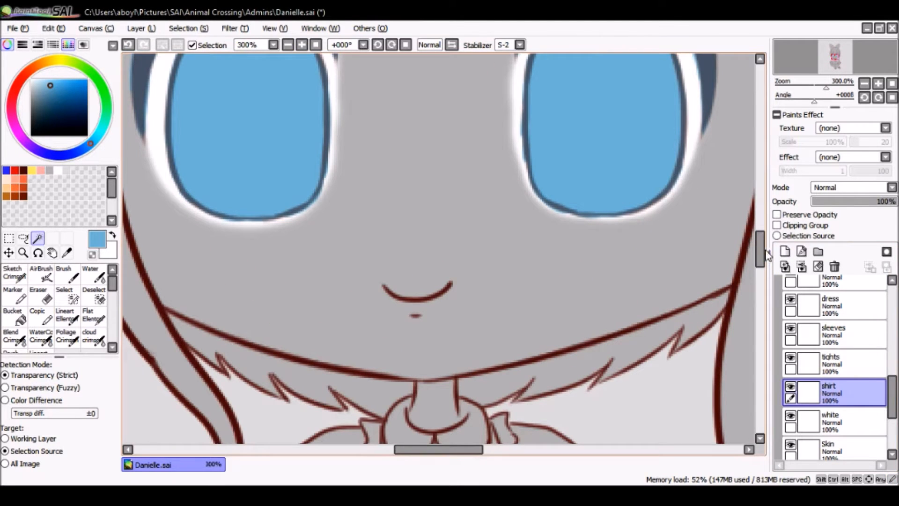
drag(760, 253, 742, 276)
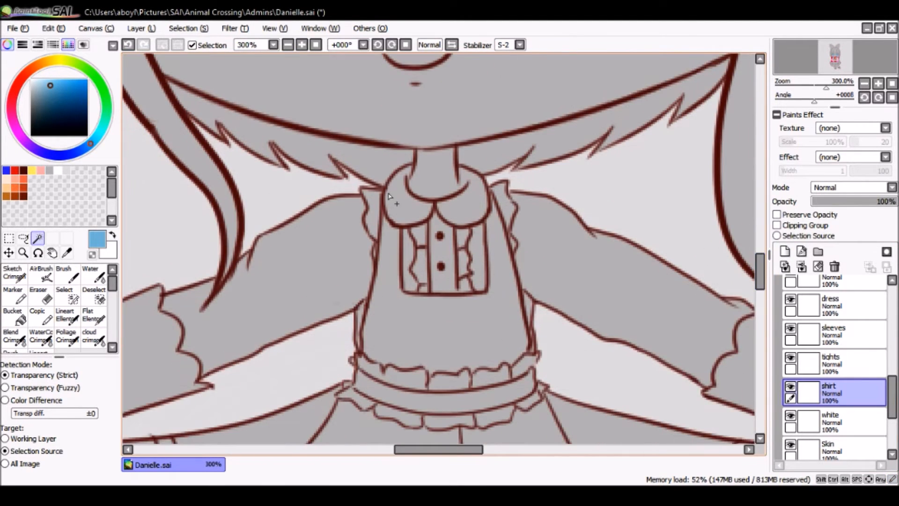
click(395, 206)
click(467, 200)
Step: Add the buttoned centre strip and the ruffled sections on both sides of the shirt front to the selection
click(451, 241)
click(461, 243)
click(466, 271)
click(478, 266)
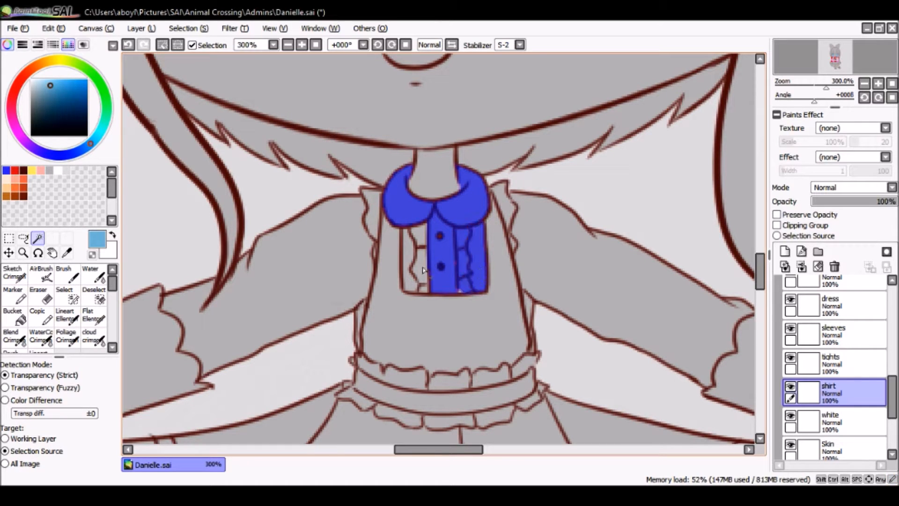
click(410, 257)
click(420, 231)
click(424, 276)
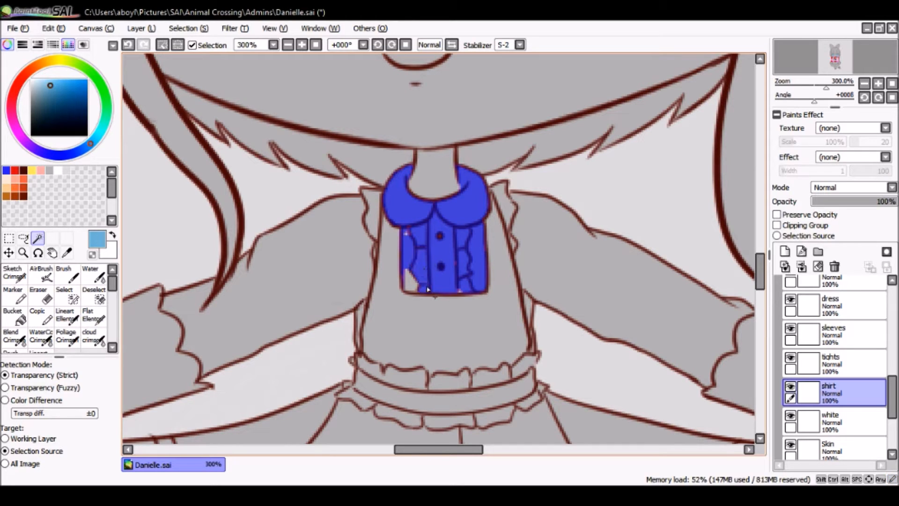
click(425, 284)
Step: Add both arms' sleeves and the narrow shirt slivers beside the apron to the selection
click(528, 305)
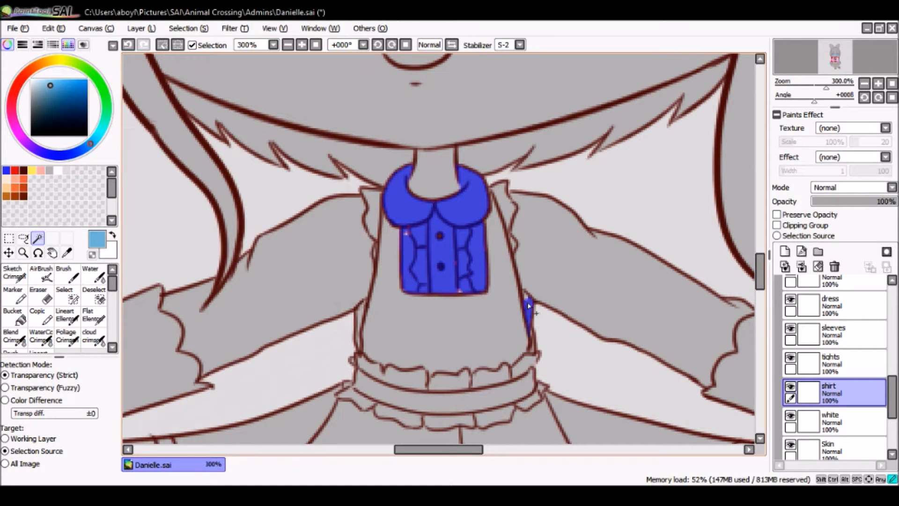
click(539, 273)
click(324, 267)
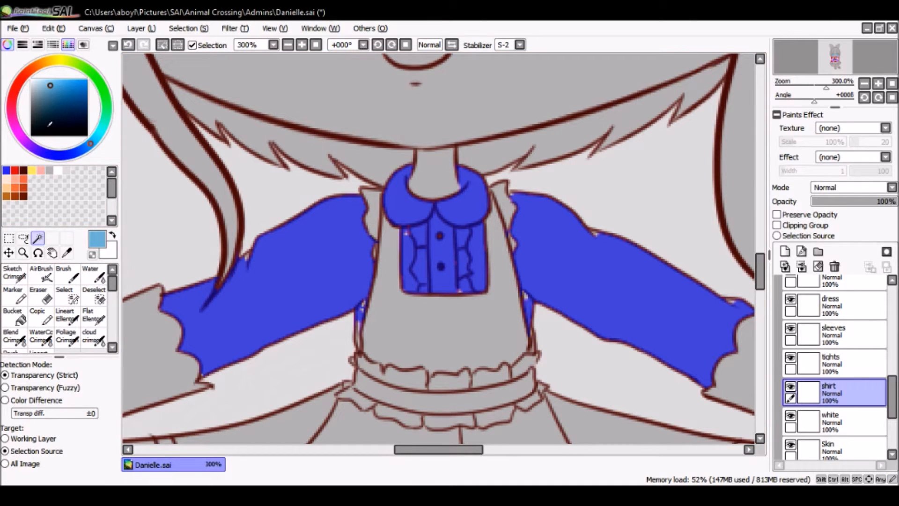
Step: Choose a light pink as the painting colour for the shirt
click(16, 131)
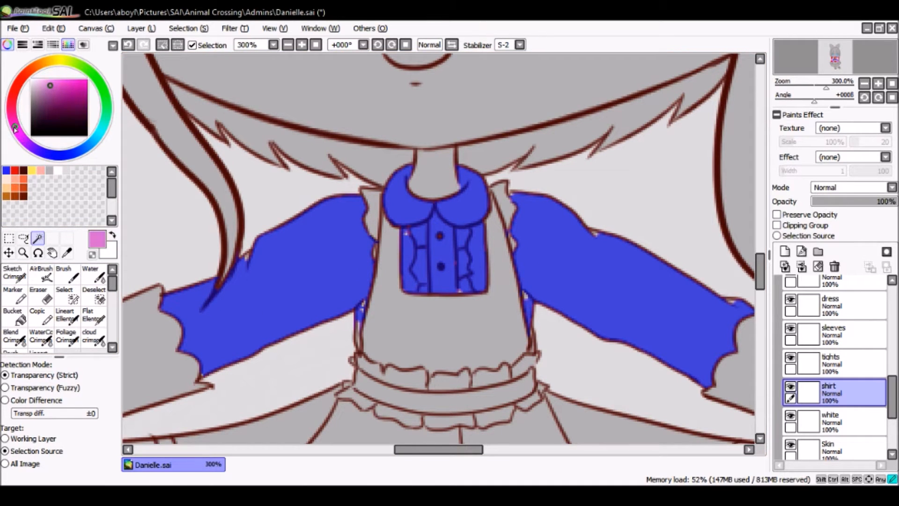
drag(40, 89, 44, 78)
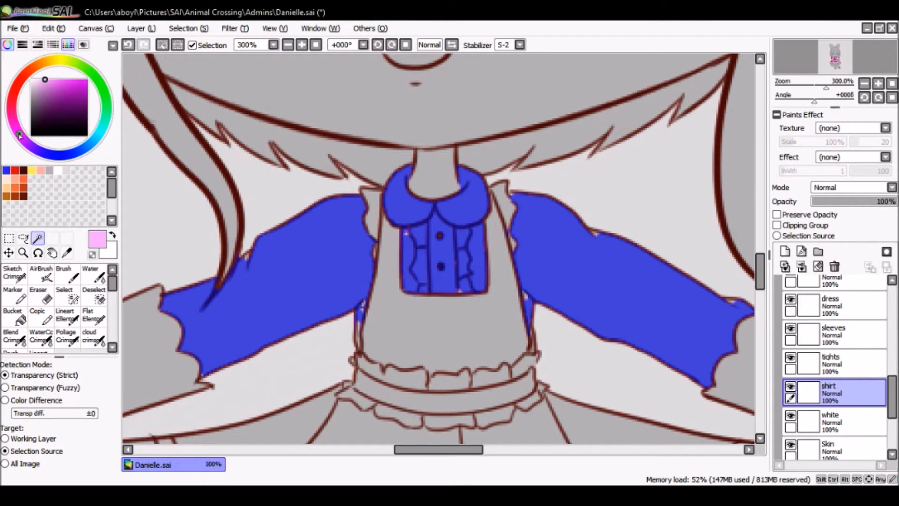
drag(46, 79, 44, 80)
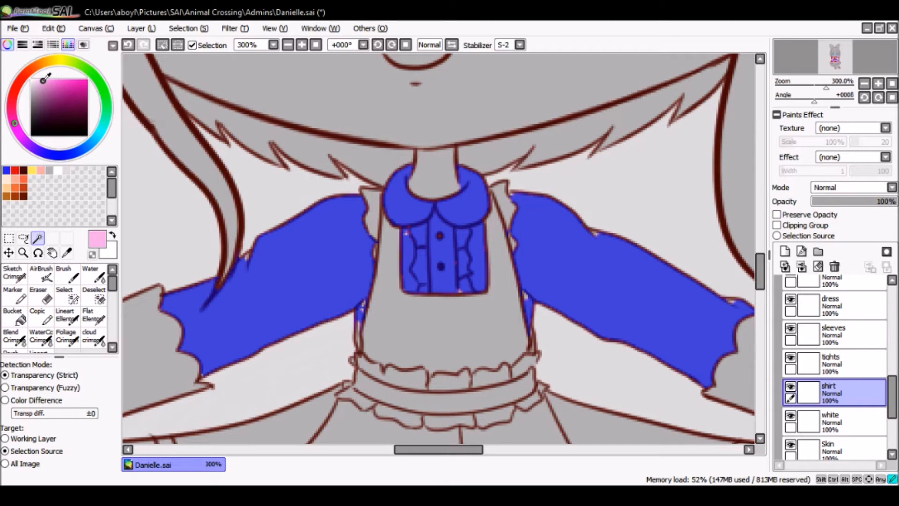
Step: Clean up the selection around the shirt front, buttons and sleeve edges with the Select and Deselect brushes
click(302, 44)
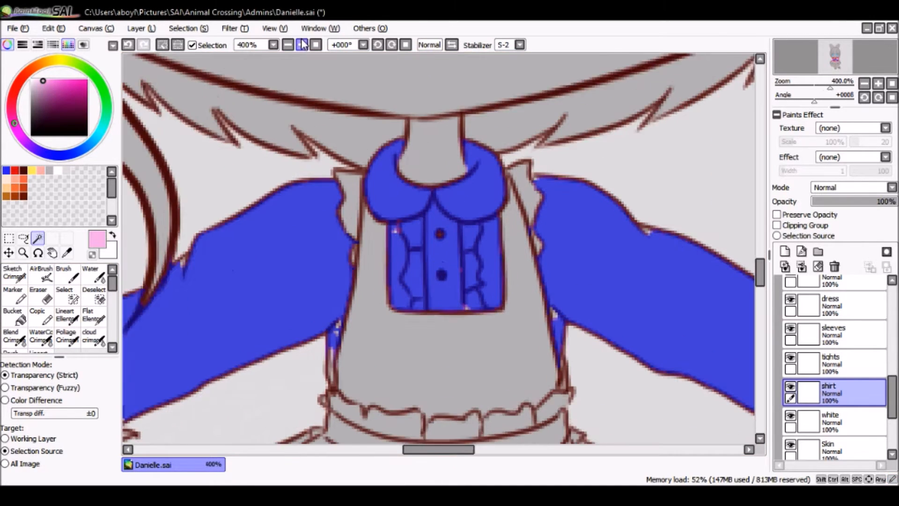
click(301, 45)
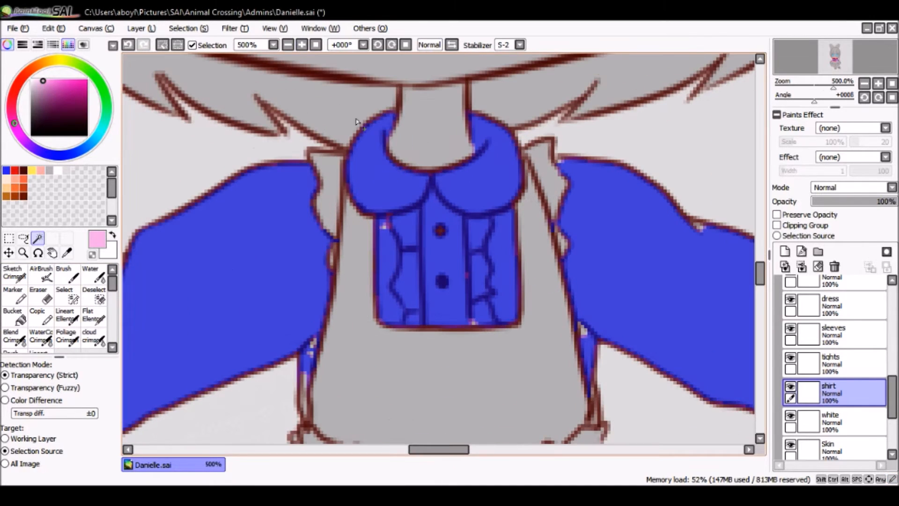
click(94, 323)
click(66, 296)
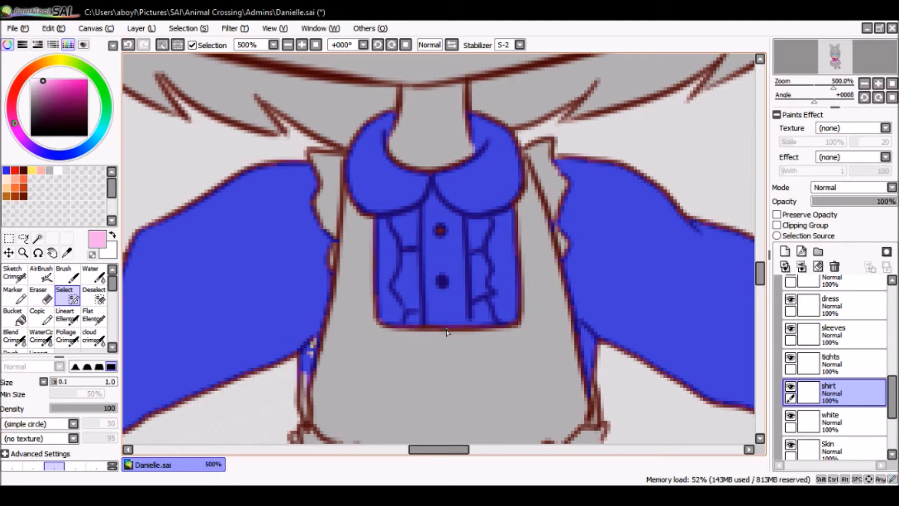
click(92, 299)
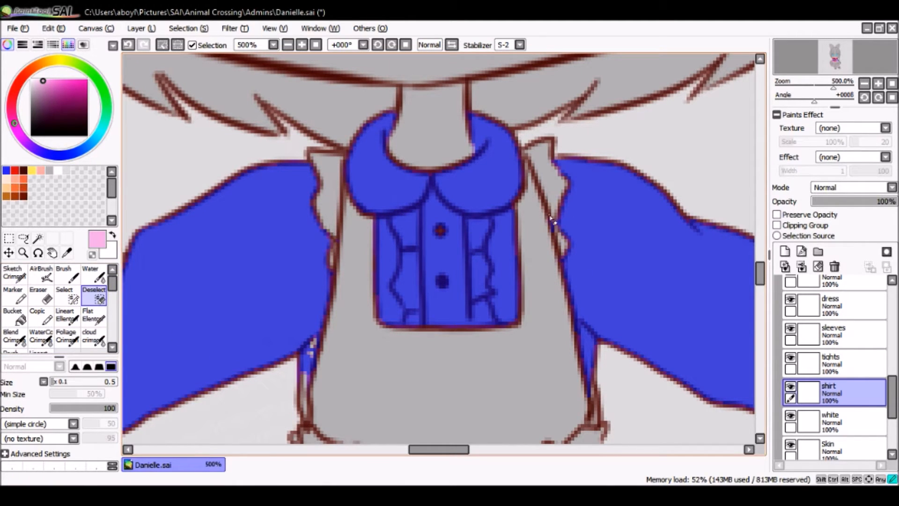
click(67, 297)
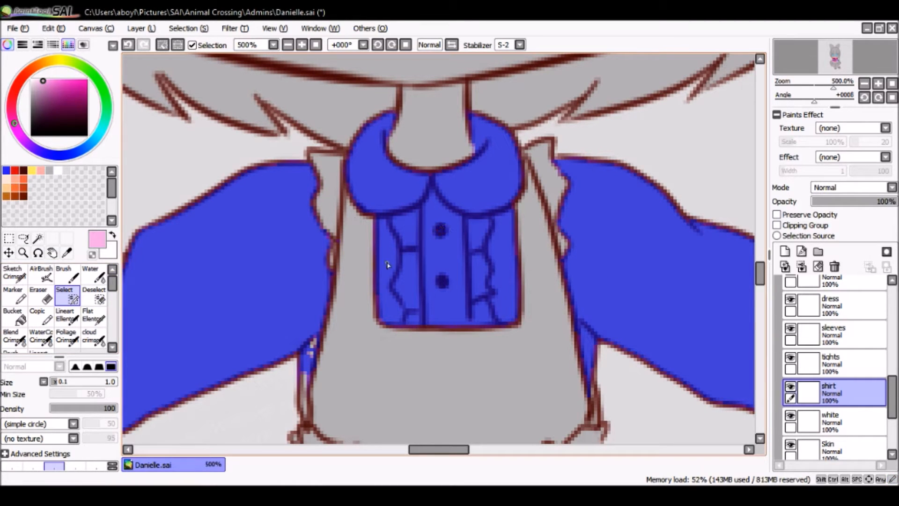
Step: Set the Select brush size to 2.6 and cover the gaps in the shirt slivers on both sides of the apron
click(65, 381)
drag(313, 336, 317, 333)
mouse_move(308, 398)
mouse_down()
mouse_move(305, 382)
mouse_move(307, 408)
mouse_up()
drag(596, 389, 595, 405)
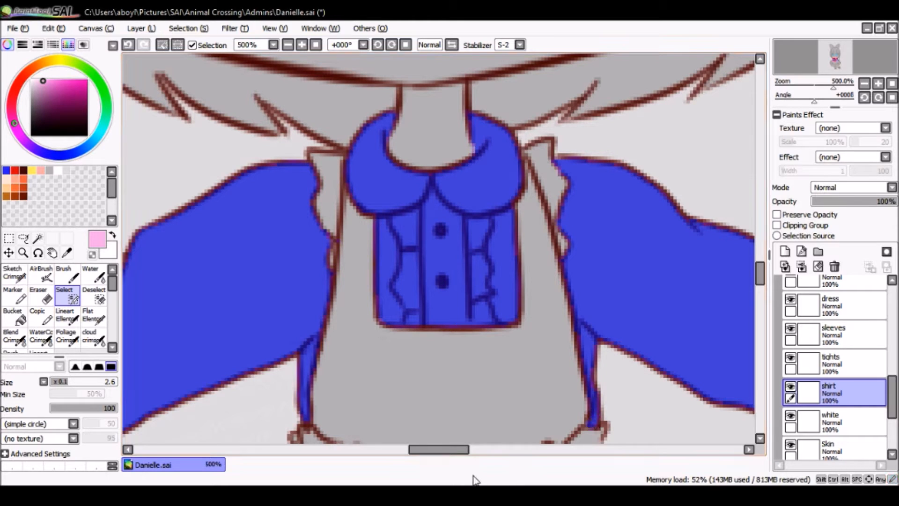
Step: Check both sleeves and touch up the selection at the left sleeve's upper crease and lower cuff corner
drag(421, 450, 437, 450)
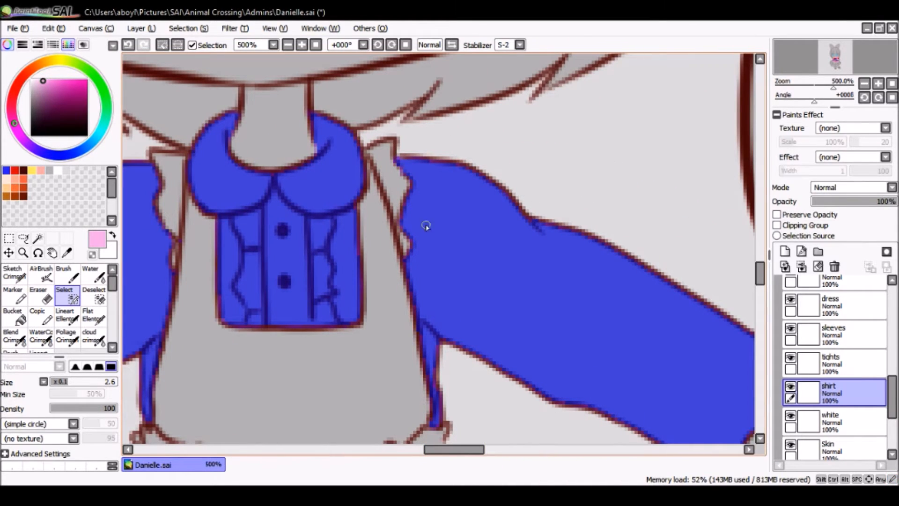
drag(454, 460, 480, 458)
drag(761, 287, 760, 295)
drag(478, 450, 391, 450)
drag(582, 155, 569, 170)
drag(496, 356, 499, 357)
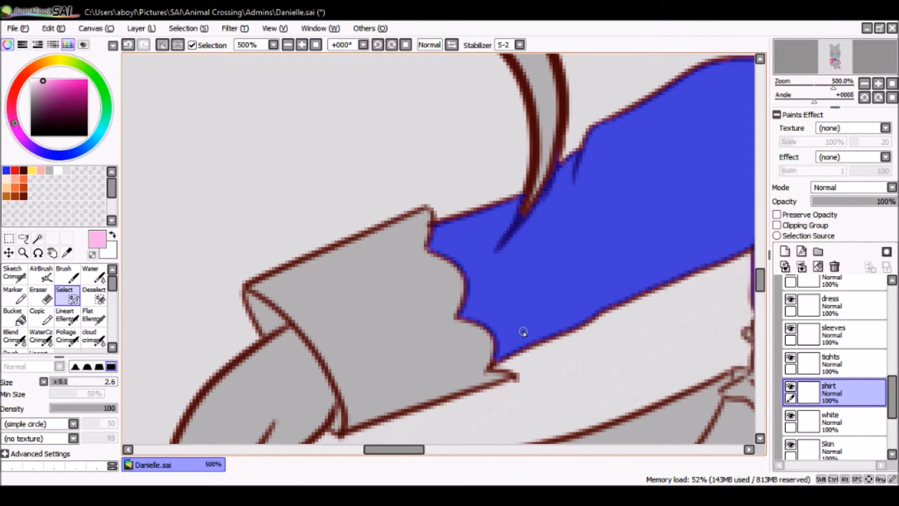
Step: Fill the selected sleeves, collar and shirt front with light pink using the Bucket, and clear the selection
click(14, 317)
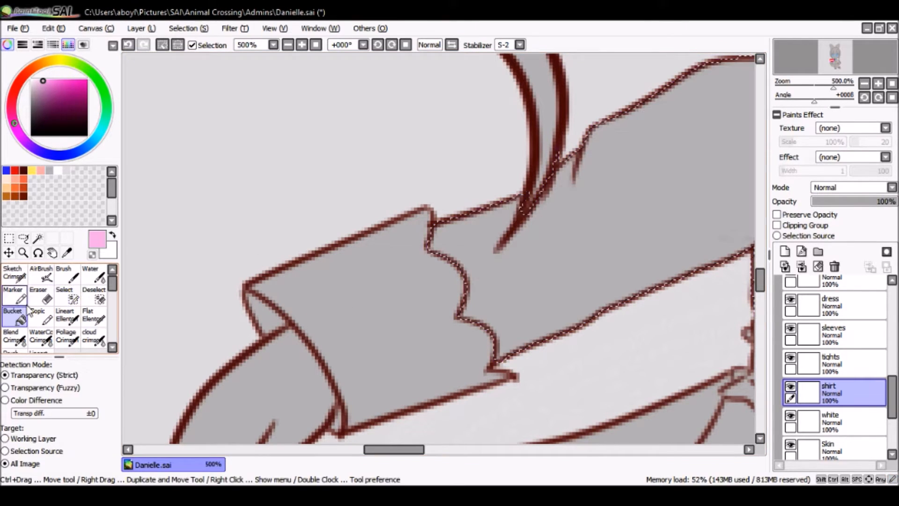
click(570, 273)
drag(394, 449, 437, 449)
click(665, 178)
click(464, 150)
click(377, 69)
click(288, 45)
click(288, 45)
click(288, 45)
click(288, 45)
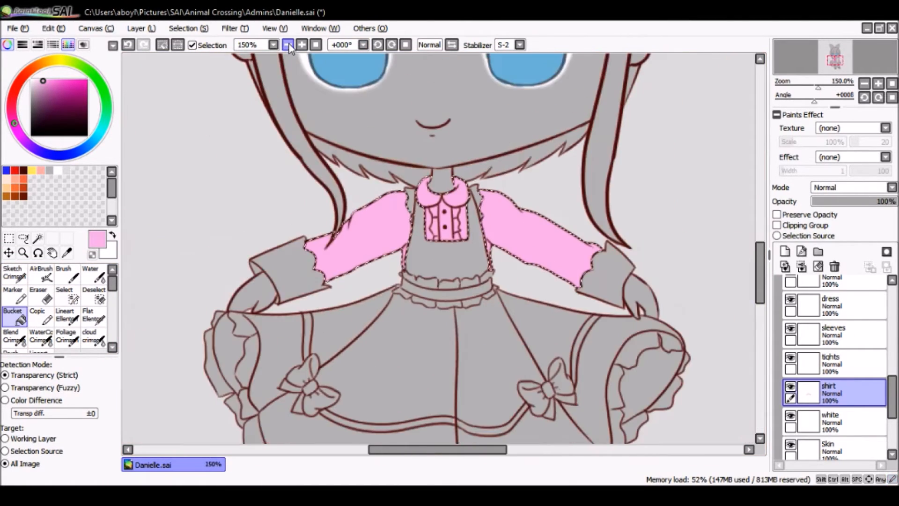
click(162, 45)
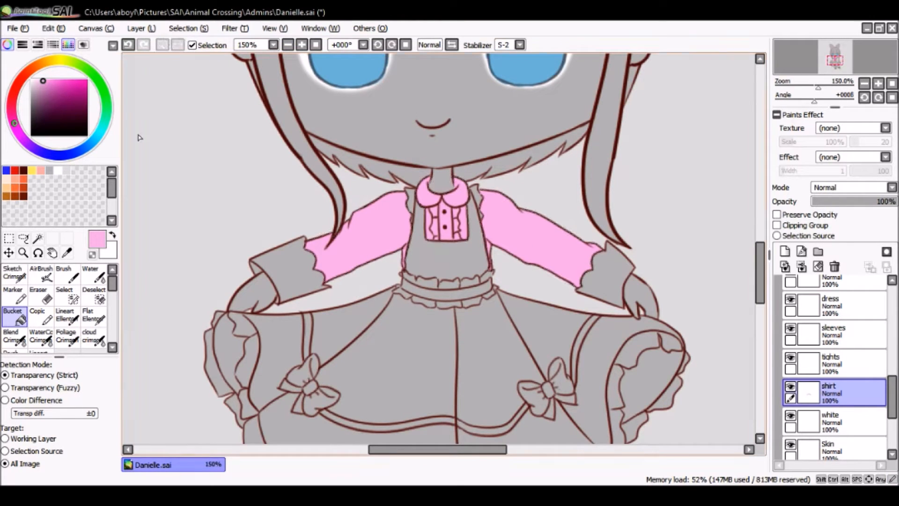
Step: Move the sleeves layer directly above the shirt layer, make it active, and choose a paler pink
drag(842, 341, 843, 372)
click(845, 363)
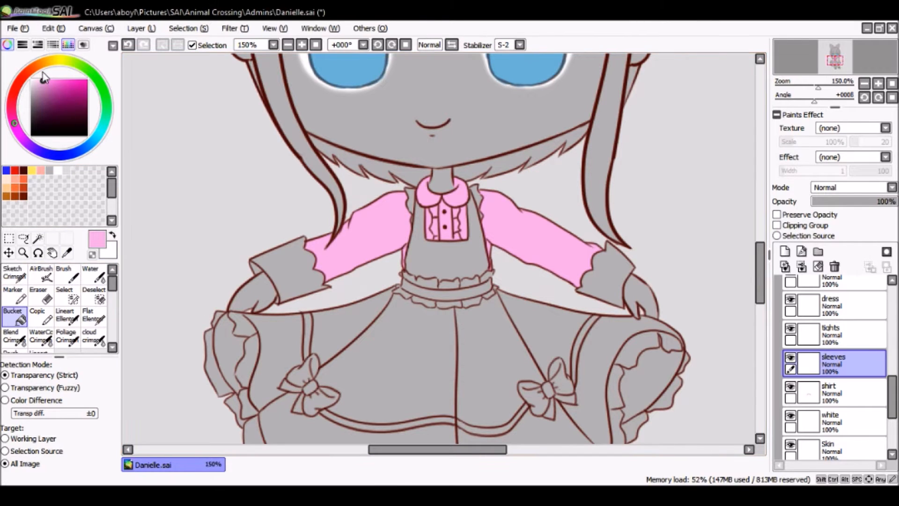
drag(43, 77, 40, 78)
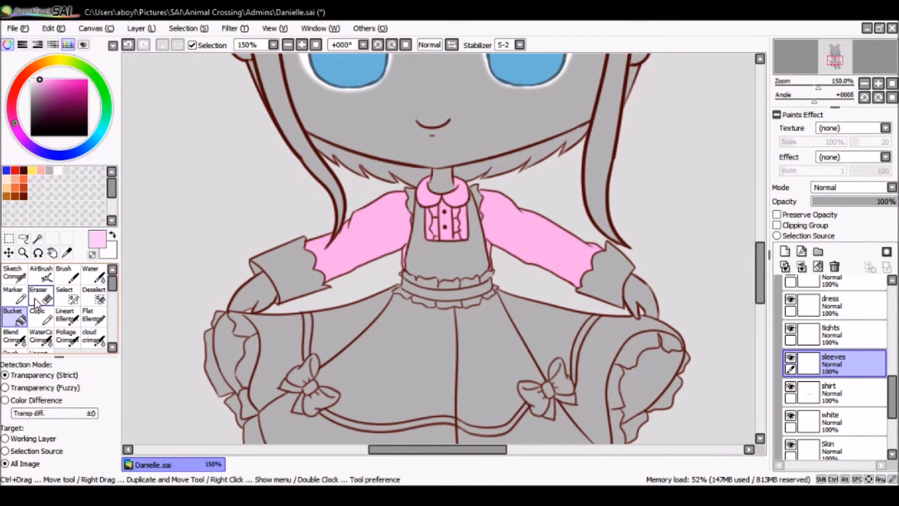
Step: Select the cuffs of both sleeves with the Magic Wand
click(42, 240)
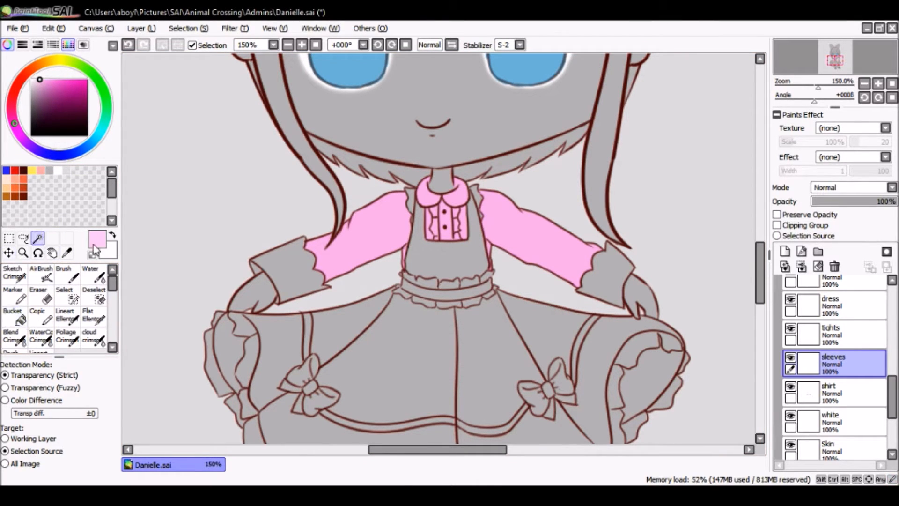
click(283, 270)
click(611, 284)
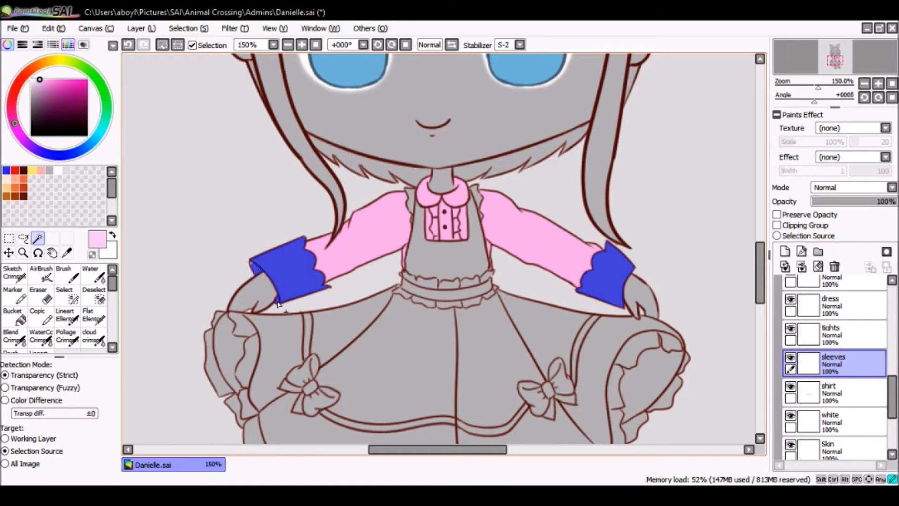
Step: Cover the gap at the left cuff's folded corner with the Select brush and check the right cuff's selection
click(300, 45)
click(300, 45)
click(300, 46)
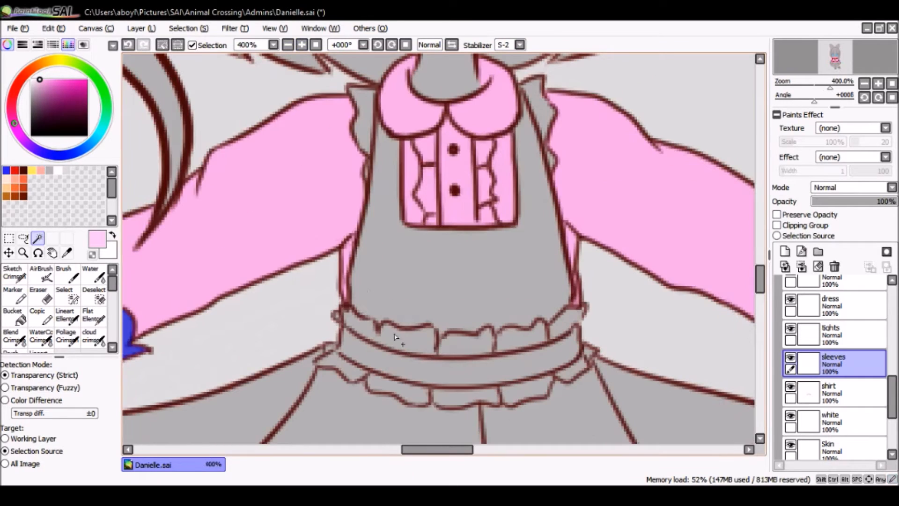
drag(443, 451, 401, 453)
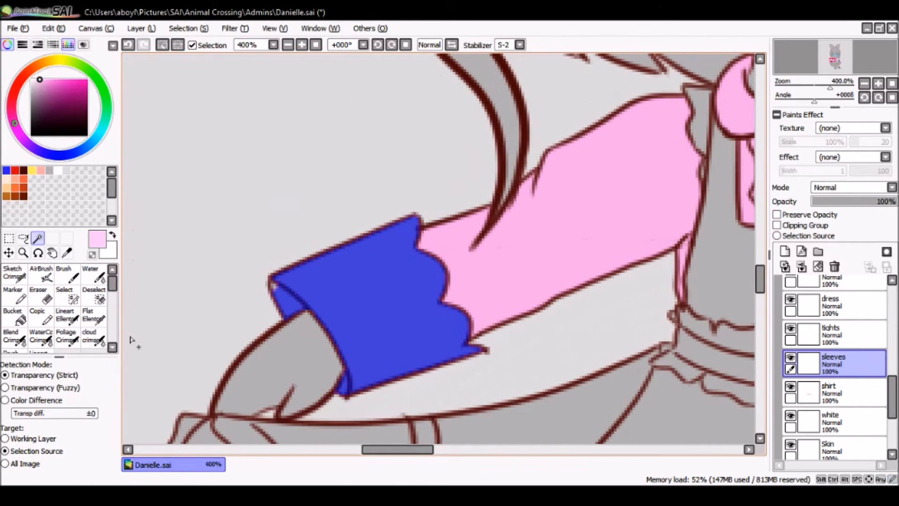
click(67, 295)
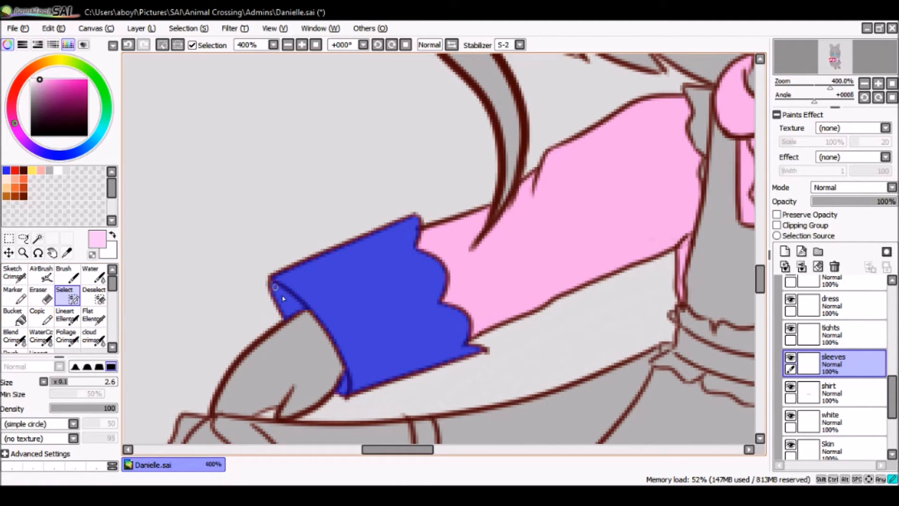
drag(414, 450, 515, 451)
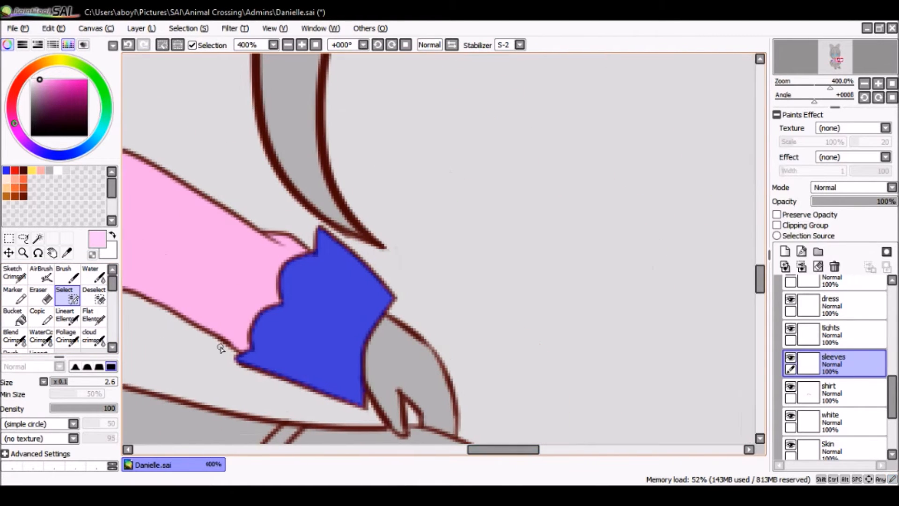
Step: Fill the selected cuffs with the paler pink on the sleeves layer using the Bucket
click(7, 321)
click(295, 335)
drag(507, 449, 404, 456)
click(178, 45)
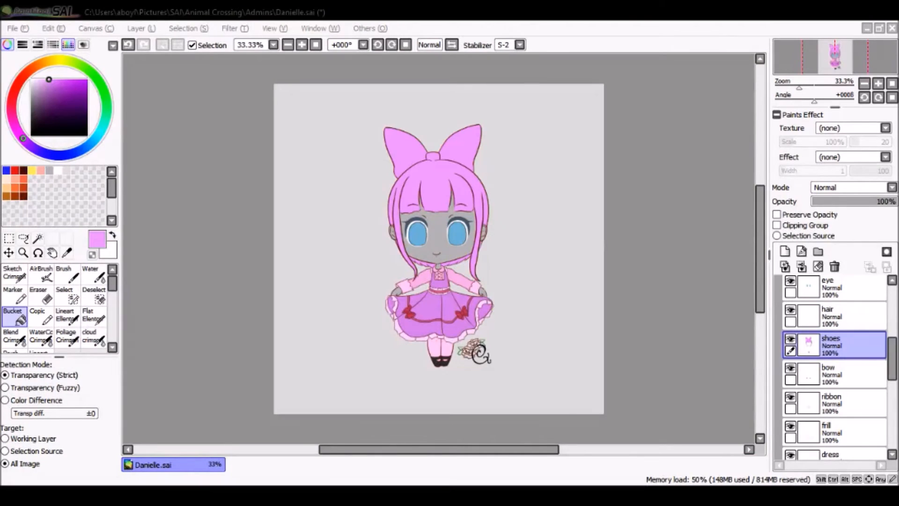
Step: Lasso the pink hair and bow fill on the shoes layer and cut it from that layer
click(724, 33)
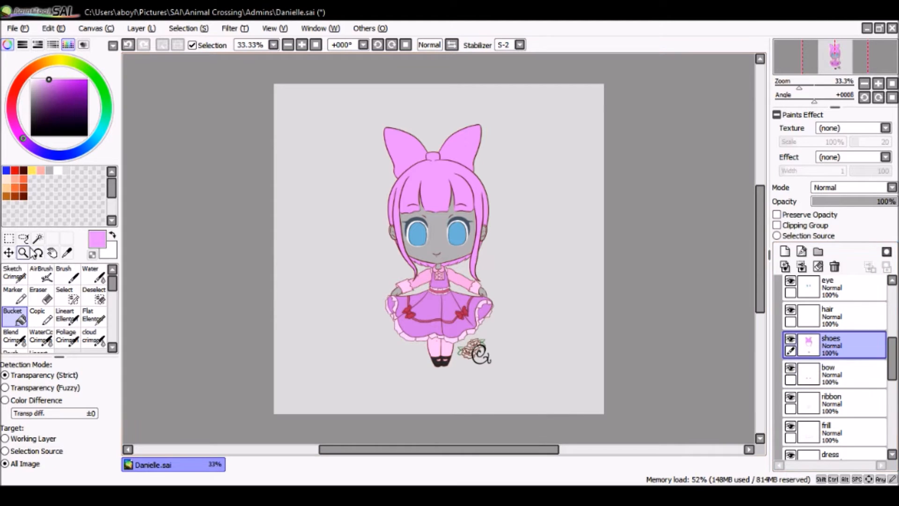
click(22, 239)
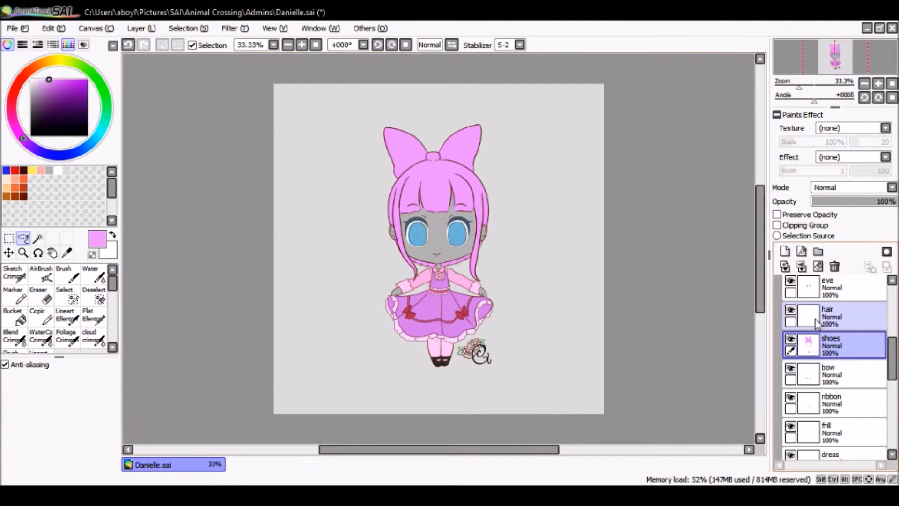
mouse_move(370, 132)
mouse_down()
mouse_move(356, 194)
mouse_move(364, 234)
mouse_up()
mouse_move(422, 296)
mouse_down()
mouse_move(493, 288)
mouse_move(537, 219)
mouse_move(519, 129)
mouse_move(498, 115)
mouse_up()
click(53, 28)
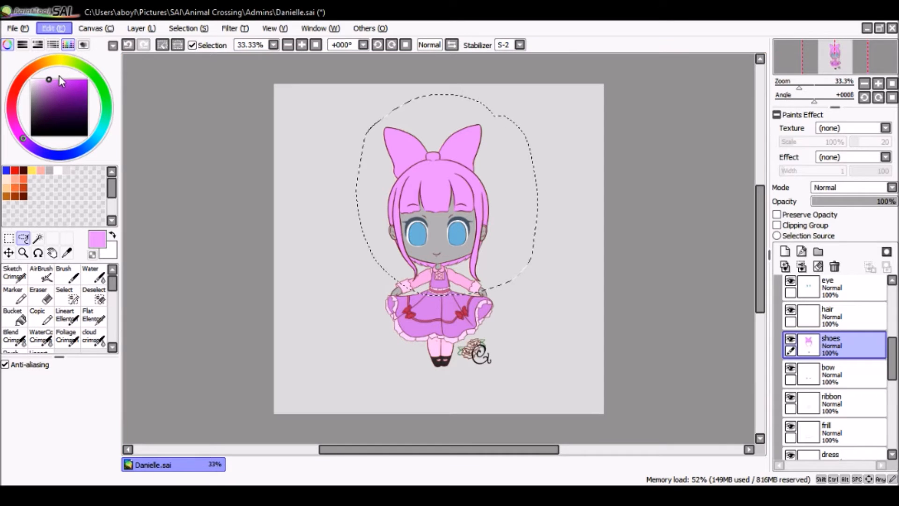
click(59, 75)
Step: Paste the cut pink fill above the hair layer, merge it down into hair, and check the hair and shoes layers' visibility
click(834, 328)
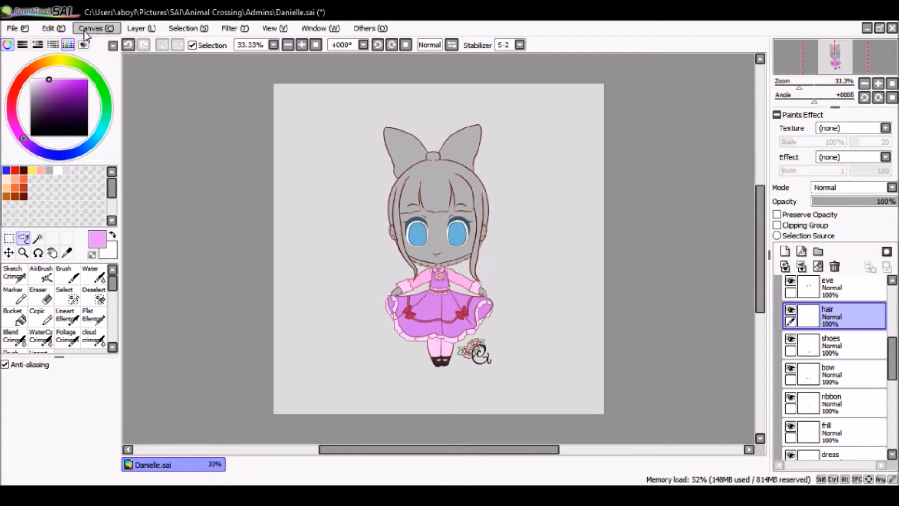
click(53, 28)
click(72, 104)
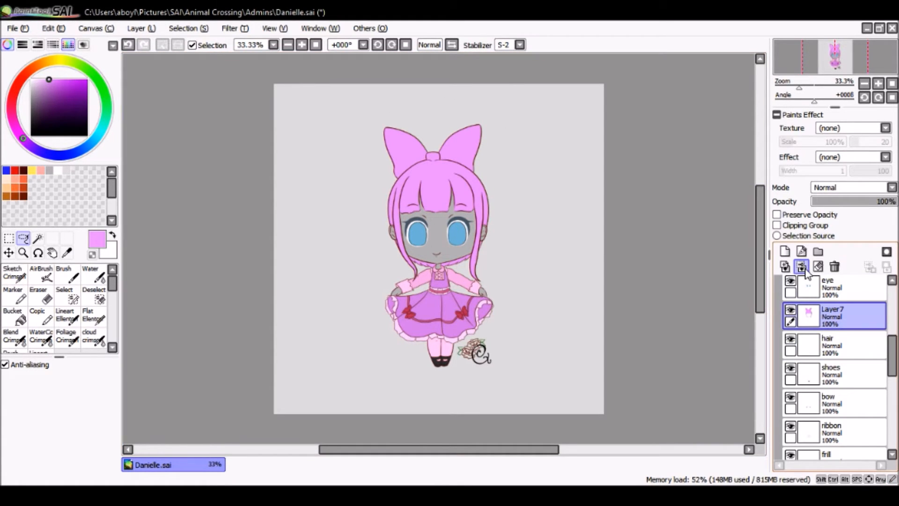
click(790, 309)
click(790, 310)
click(791, 339)
click(790, 339)
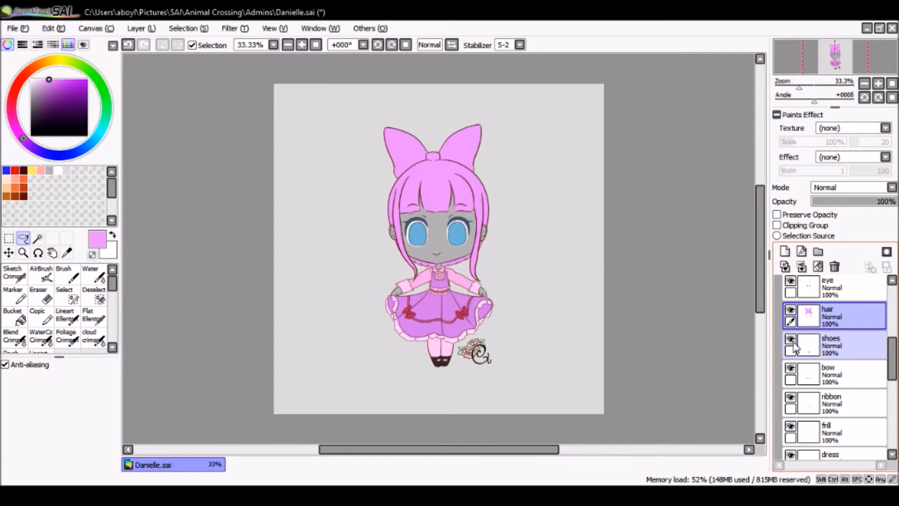
Step: On the Skin layer, paint pale peach over the face, ears, neck and hands with the Flat brush at size 350
drag(892, 344, 891, 399)
click(852, 379)
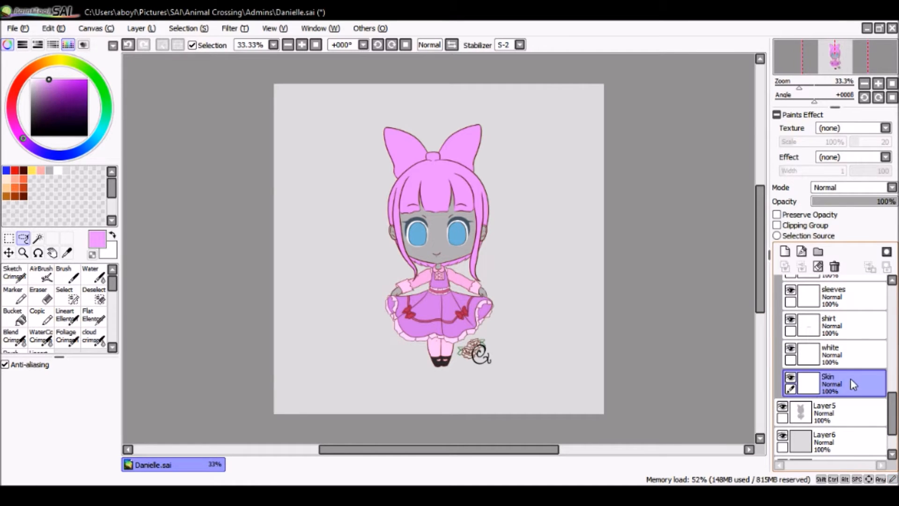
click(7, 178)
click(93, 315)
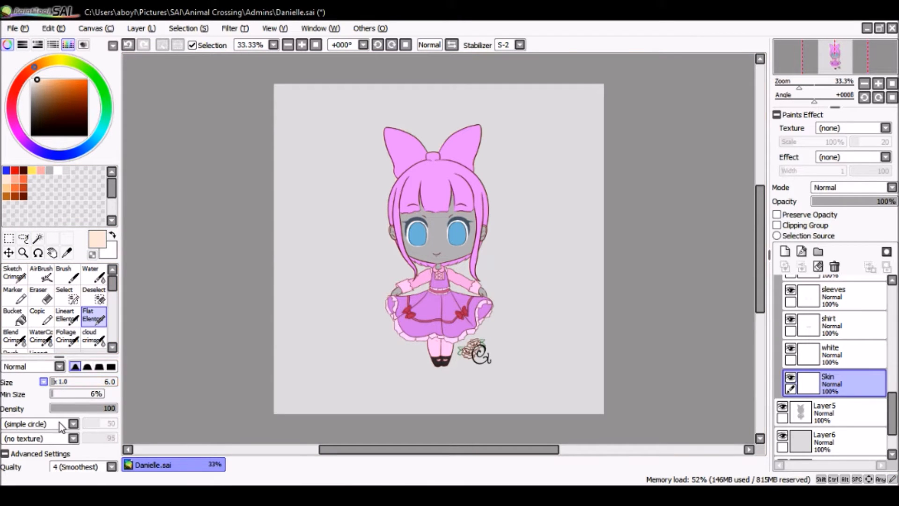
drag(59, 384, 98, 391)
click(382, 232)
mouse_move(427, 213)
mouse_down()
mouse_move(472, 237)
mouse_move(428, 236)
mouse_move(464, 295)
mouse_move(462, 279)
mouse_move(468, 306)
mouse_move(422, 329)
mouse_move(463, 308)
mouse_up()
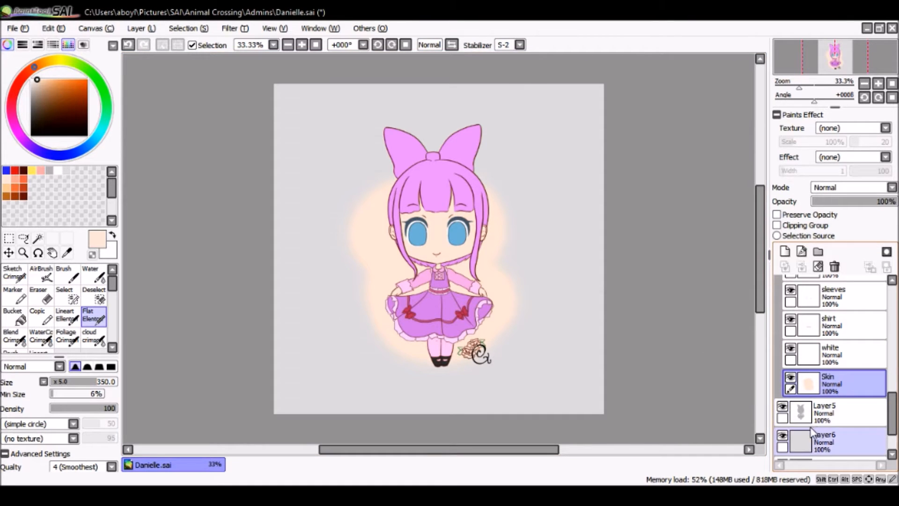
Step: Select everything outside the figure by using the Magic Wand on the grey silhouette of Layer5, targeting the working layer, and inverting the selection
click(827, 415)
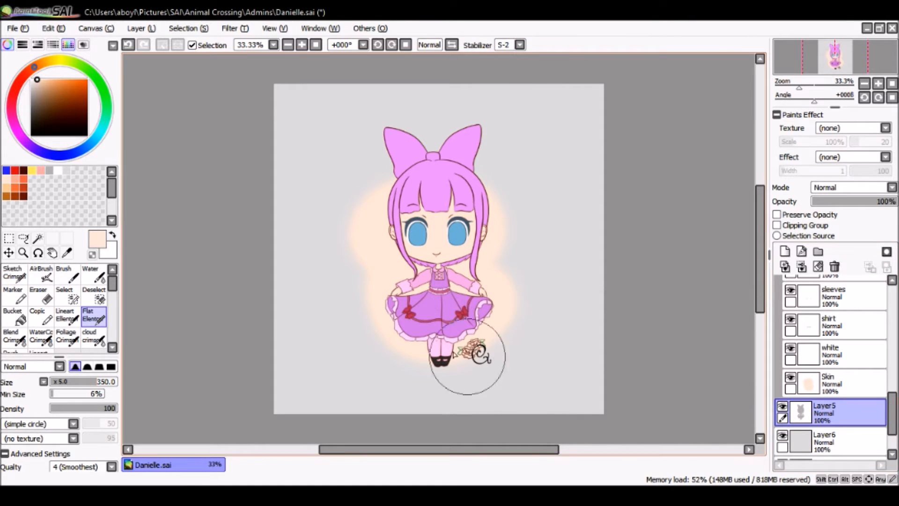
click(39, 238)
click(34, 438)
click(435, 247)
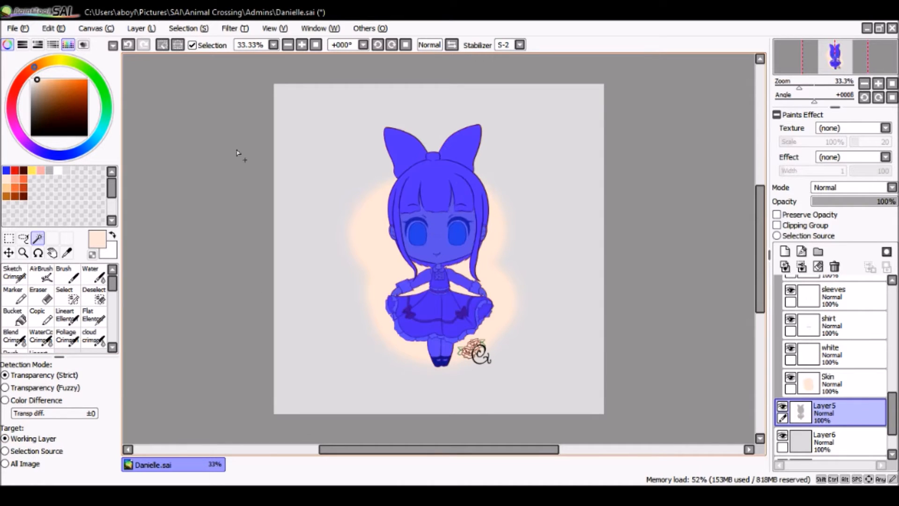
click(163, 45)
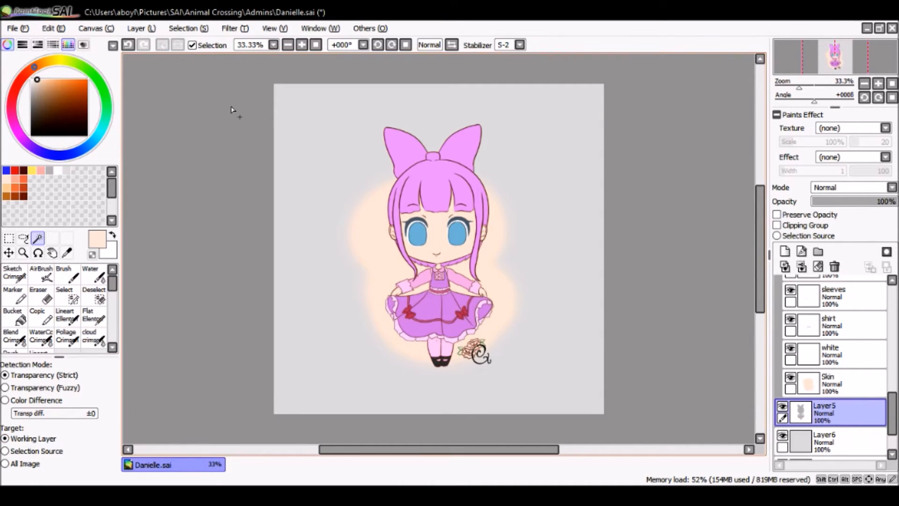
click(397, 184)
click(177, 45)
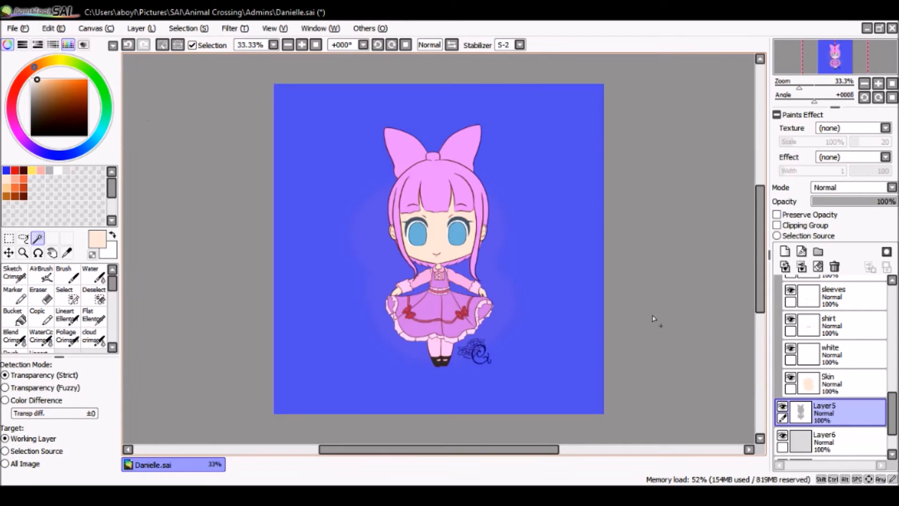
Step: Erase the peach spill around the figure on the Skin layer with the Eraser at size 280, and clear the selection
click(850, 384)
click(41, 295)
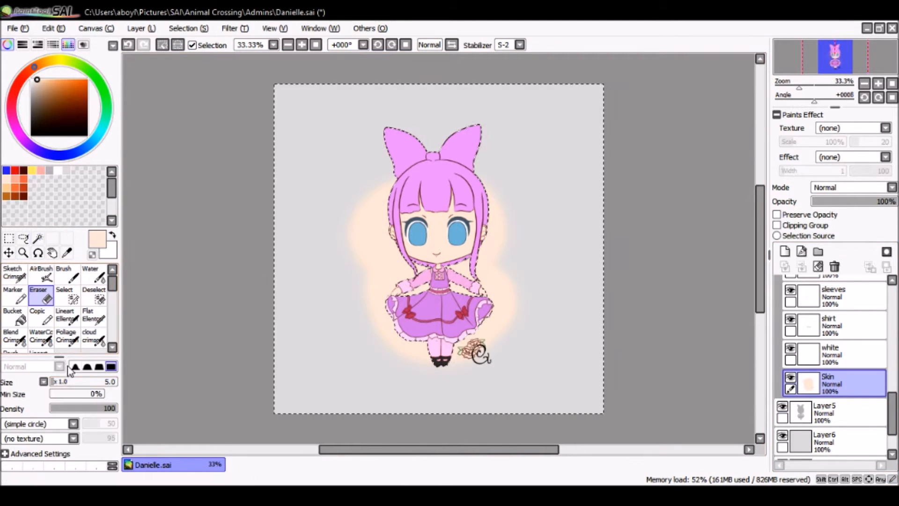
drag(68, 383, 119, 382)
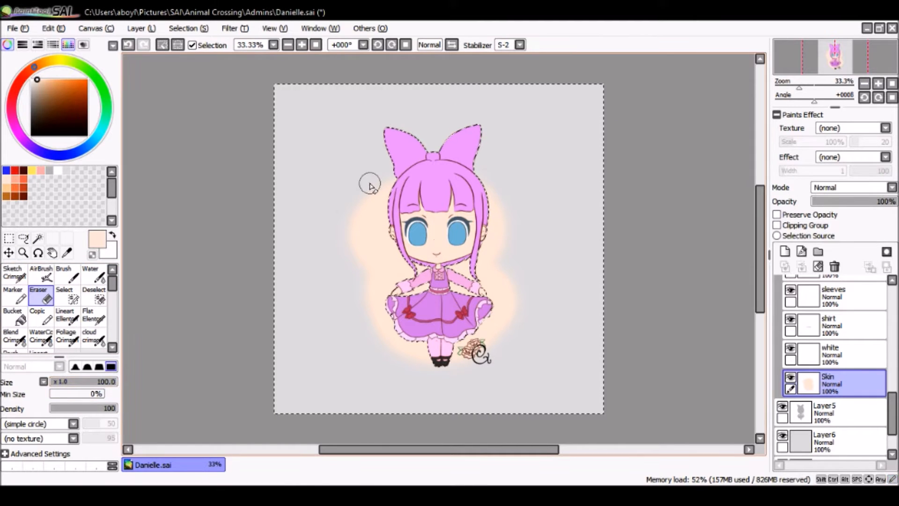
click(53, 414)
drag(61, 383, 87, 382)
drag(379, 170, 388, 177)
drag(367, 212, 383, 227)
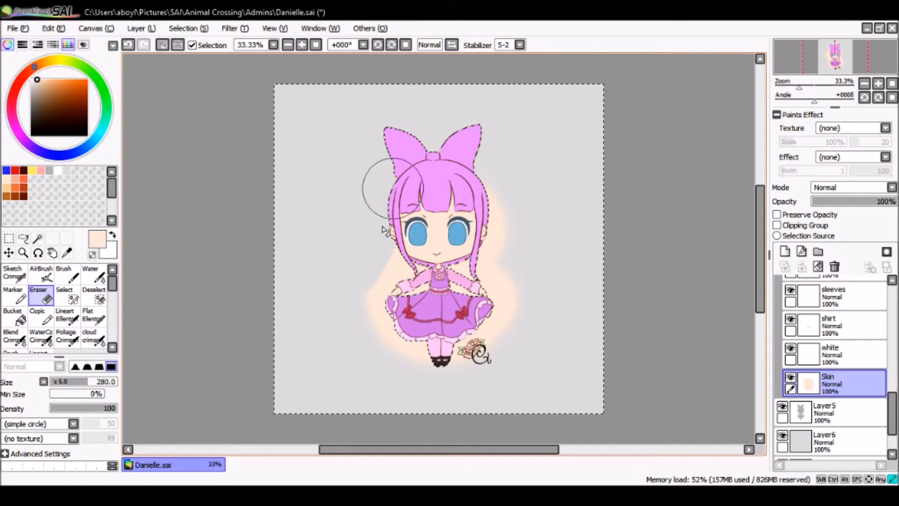
drag(383, 226, 378, 237)
click(163, 45)
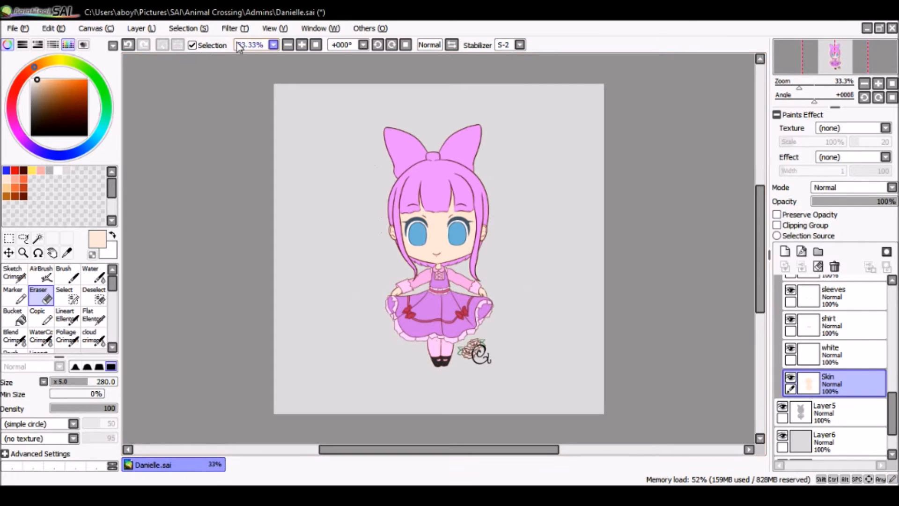
Step: Preserve the Skin layer's opacity and add a new layer above it as a clipping group
click(301, 45)
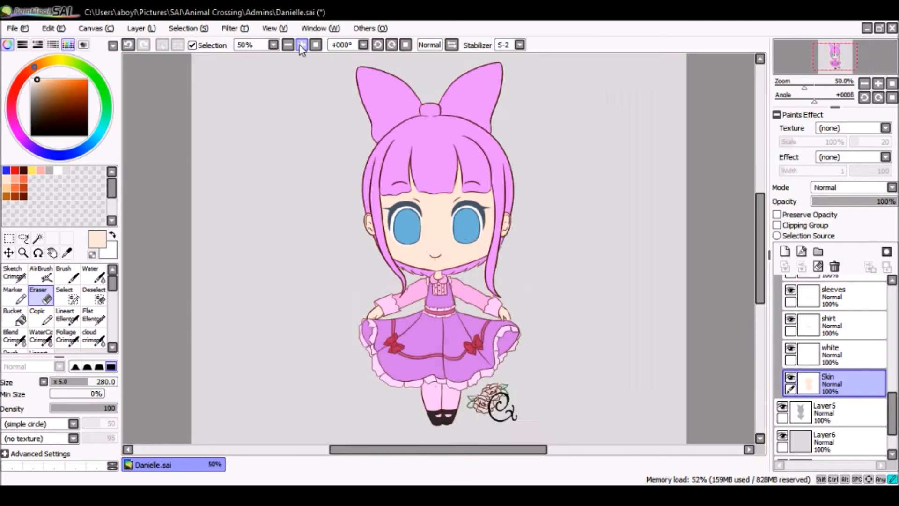
click(301, 45)
click(300, 45)
click(300, 45)
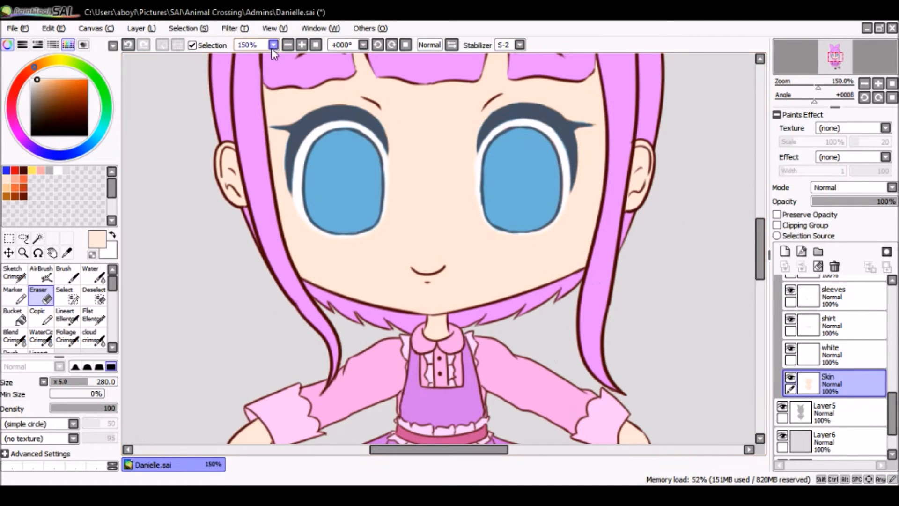
click(288, 45)
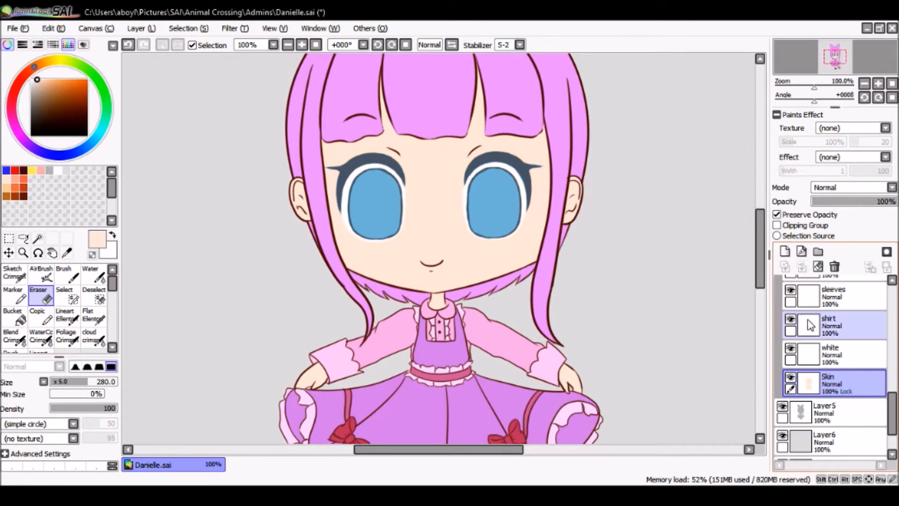
click(785, 252)
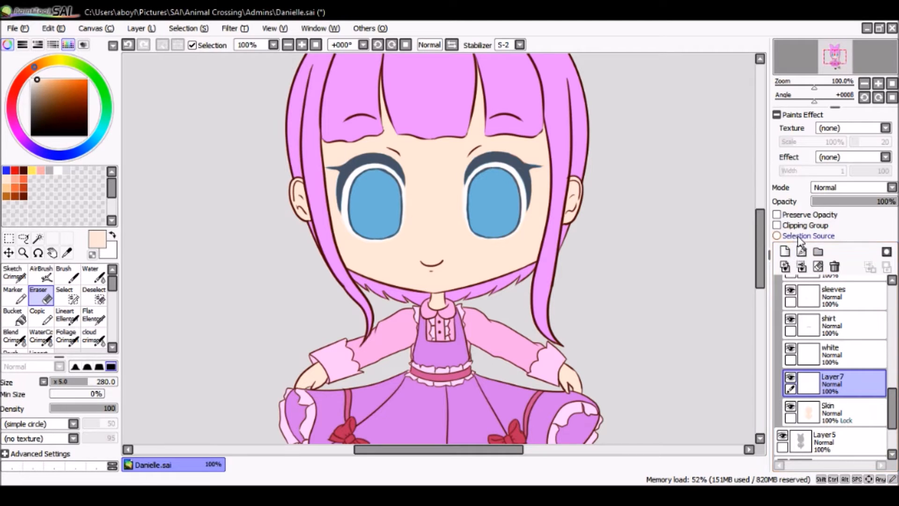
click(777, 226)
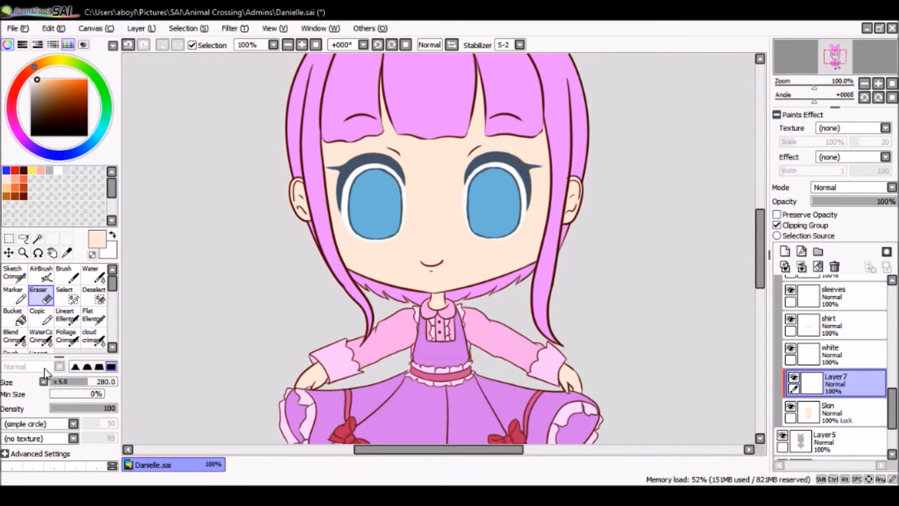
Step: Shade the forehead along the underside of the bangs and between their strands in darker peach with the Water brush at size 19
click(92, 275)
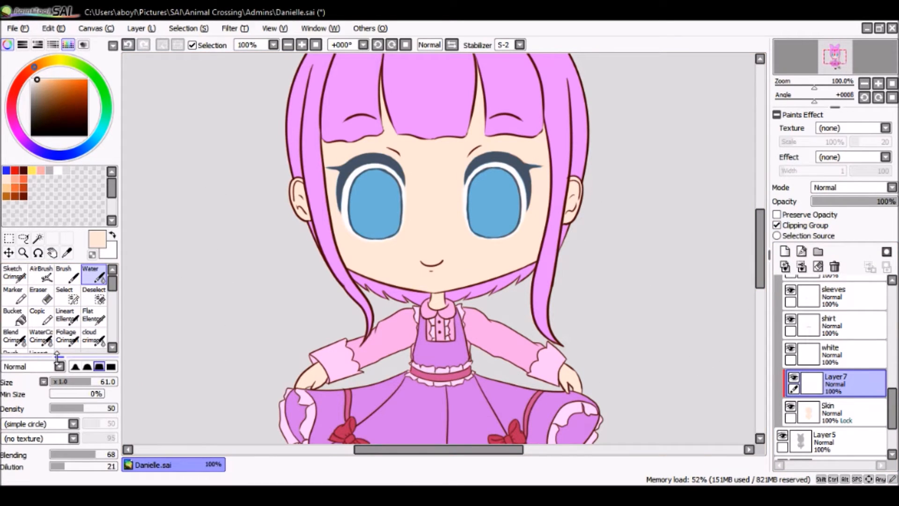
click(17, 177)
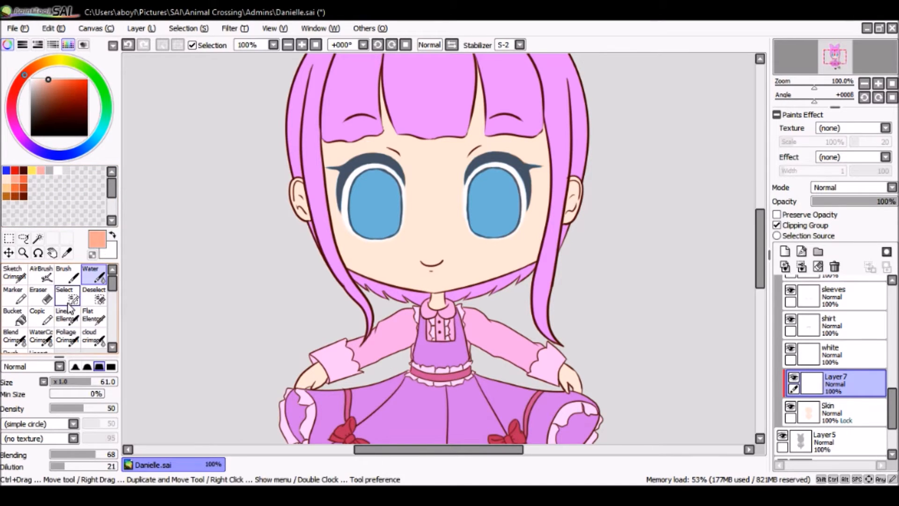
drag(87, 382, 72, 382)
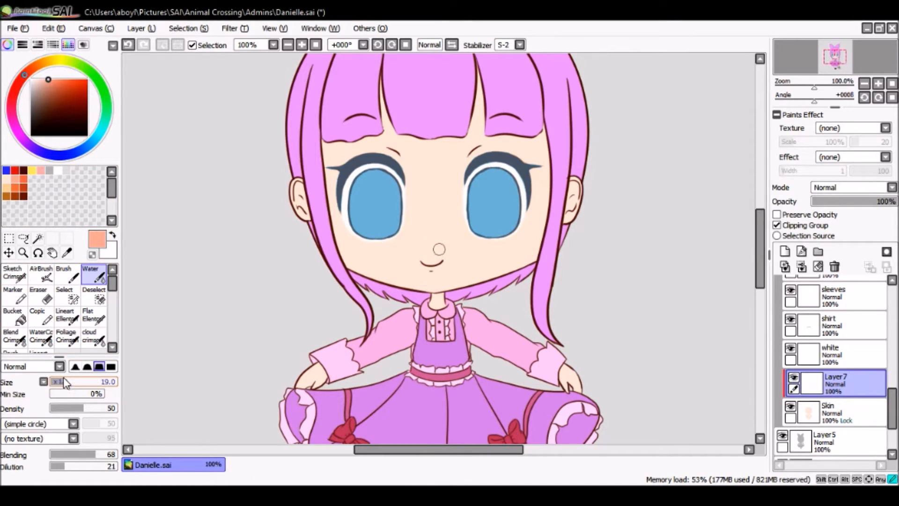
click(302, 44)
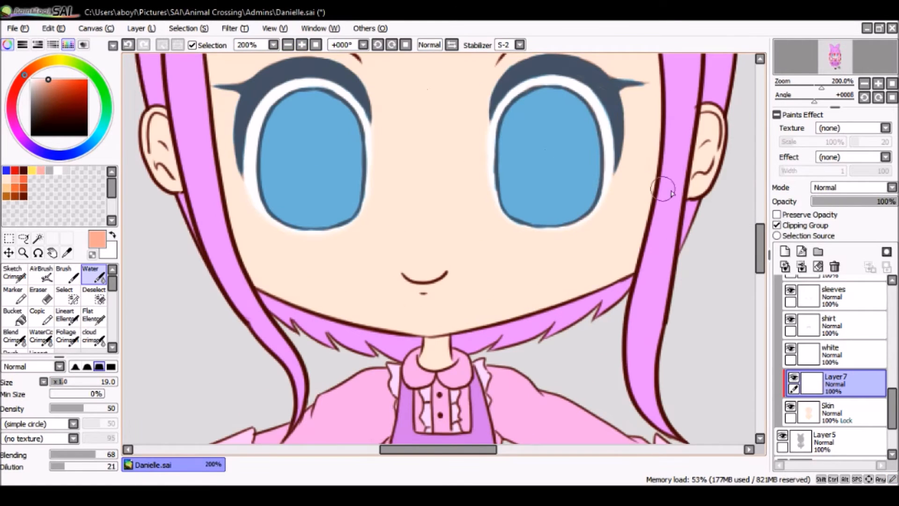
scroll(752, 215, up, 5)
mouse_move(324, 153)
mouse_down()
mouse_move(349, 252)
mouse_move(321, 176)
mouse_move(326, 190)
mouse_move(375, 286)
mouse_move(334, 230)
mouse_move(377, 286)
mouse_move(365, 278)
mouse_move(440, 269)
mouse_move(365, 287)
mouse_move(457, 283)
mouse_move(380, 284)
mouse_move(447, 289)
mouse_move(465, 285)
mouse_up()
mouse_move(518, 126)
mouse_down()
mouse_move(508, 229)
mouse_move(527, 155)
mouse_move(514, 226)
mouse_move(491, 267)
mouse_move(522, 206)
mouse_move(542, 272)
mouse_move(533, 276)
mouse_move(596, 284)
mouse_move(538, 280)
mouse_move(646, 280)
mouse_move(526, 241)
mouse_move(531, 280)
mouse_move(608, 279)
mouse_move(569, 273)
mouse_move(652, 282)
mouse_move(628, 270)
mouse_move(637, 263)
mouse_move(658, 278)
mouse_move(605, 269)
mouse_move(630, 283)
mouse_move(610, 274)
mouse_up()
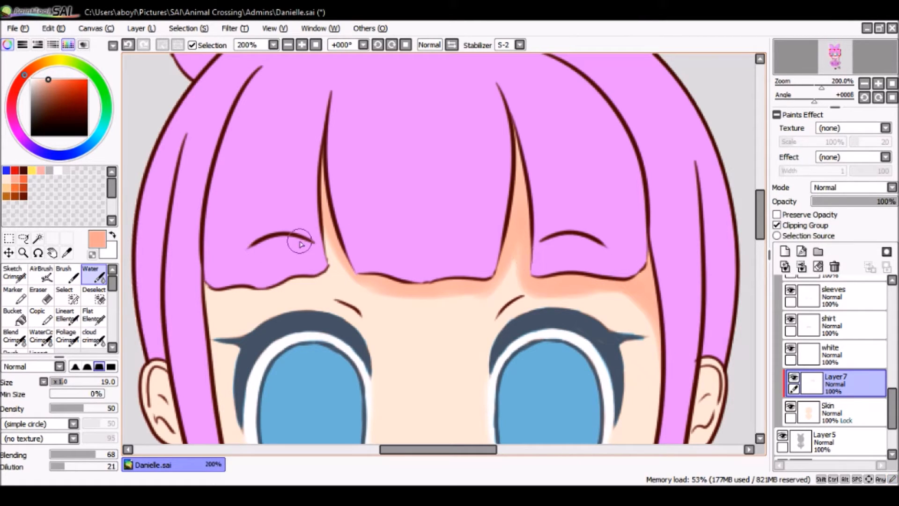
mouse_move(330, 223)
mouse_down()
mouse_move(328, 257)
mouse_move(312, 279)
mouse_move(204, 292)
mouse_move(233, 286)
mouse_move(195, 326)
mouse_move(253, 290)
mouse_move(199, 328)
mouse_up()
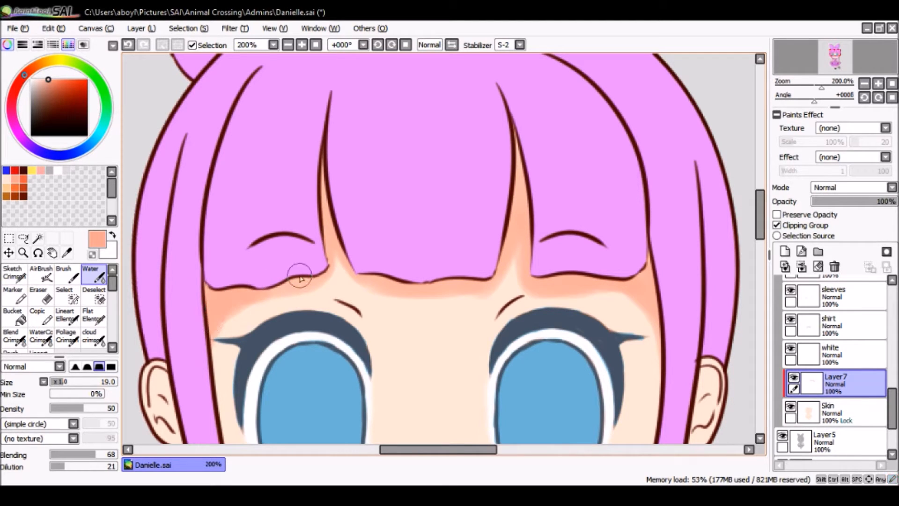
drag(269, 279, 240, 286)
Step: Shade both lower cheeks along the jawline and side hair strands with the Water brush at size 13
drag(61, 383, 55, 382)
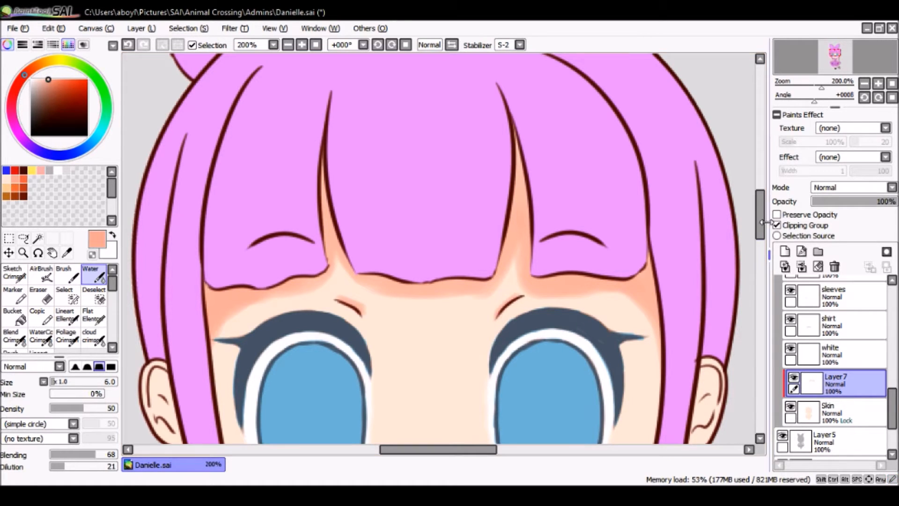
scroll(608, 324, down, 5)
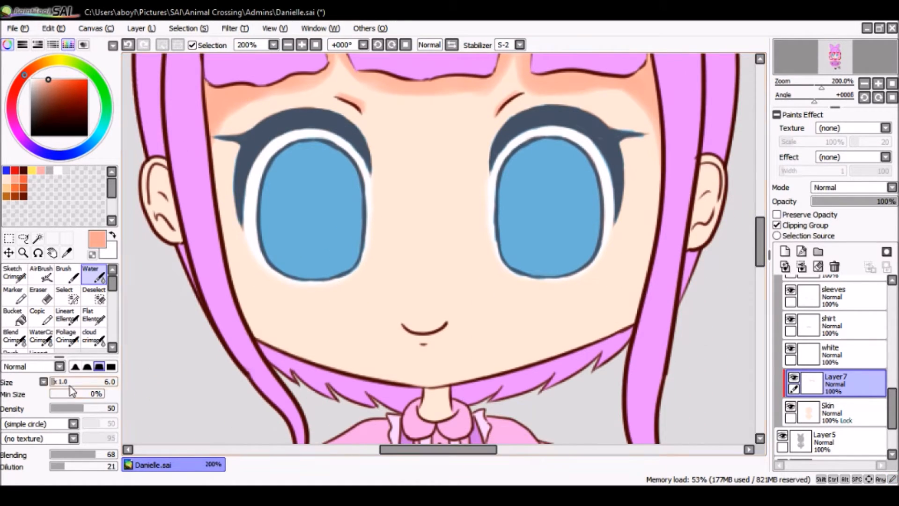
mouse_move(240, 310)
mouse_down()
mouse_move(297, 358)
mouse_move(268, 339)
mouse_move(222, 269)
mouse_move(269, 341)
mouse_move(305, 347)
mouse_move(238, 300)
mouse_up()
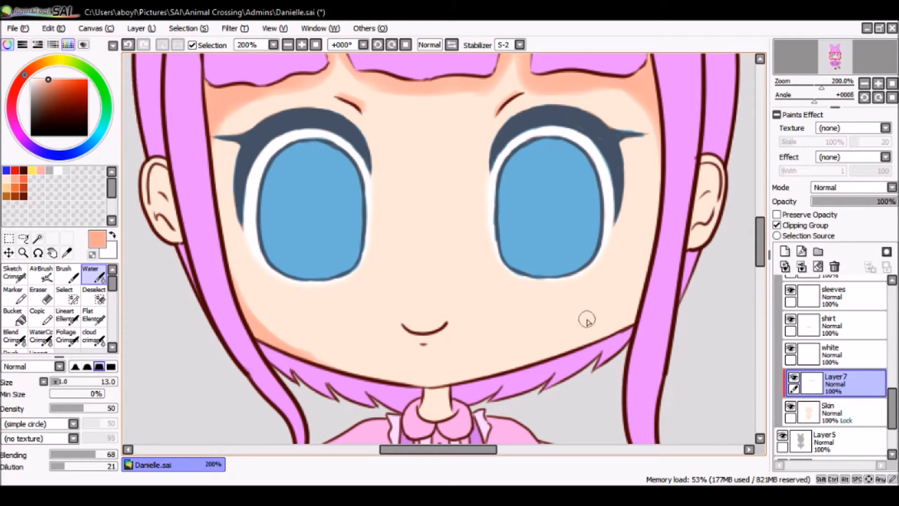
mouse_move(654, 282)
mouse_down()
mouse_move(593, 345)
mouse_move(645, 286)
mouse_up()
drag(586, 353, 652, 284)
drag(623, 329, 657, 248)
Step: Shade the inside of both ears and the small spot beneath the mouth in darker peach
mouse_move(694, 198)
mouse_down()
mouse_move(710, 172)
mouse_move(700, 216)
mouse_move(708, 205)
mouse_move(700, 198)
mouse_move(701, 212)
mouse_move(699, 151)
mouse_move(686, 233)
mouse_up()
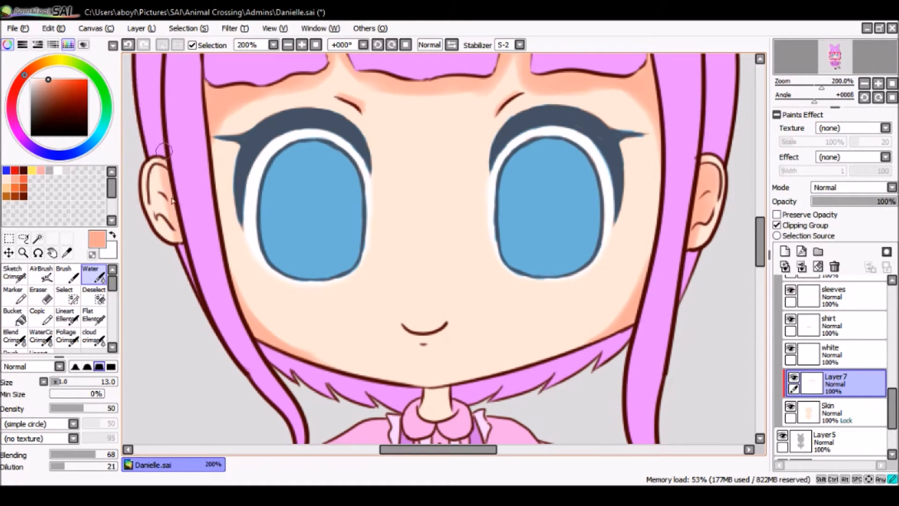
drag(161, 183, 173, 216)
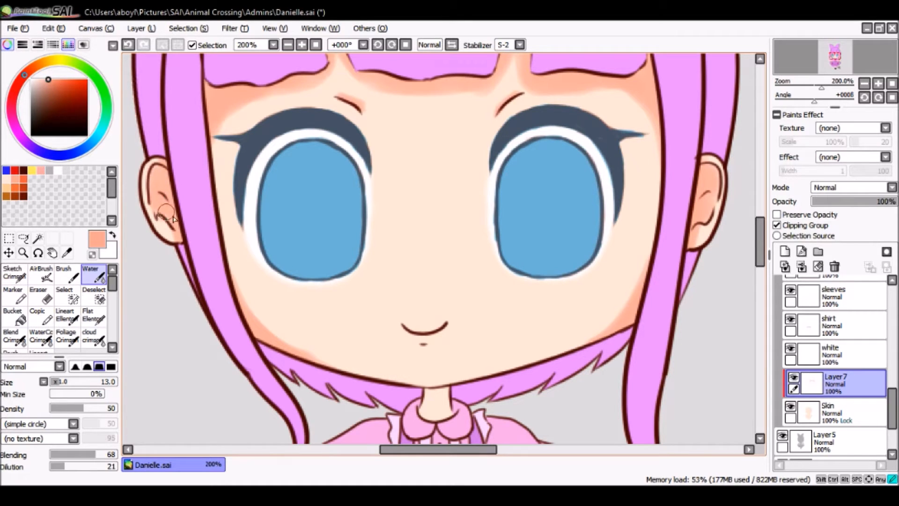
drag(59, 382, 51, 381)
Step: Shade the neck just beneath the chin in darker peach with the Water brush at size 10
click(68, 381)
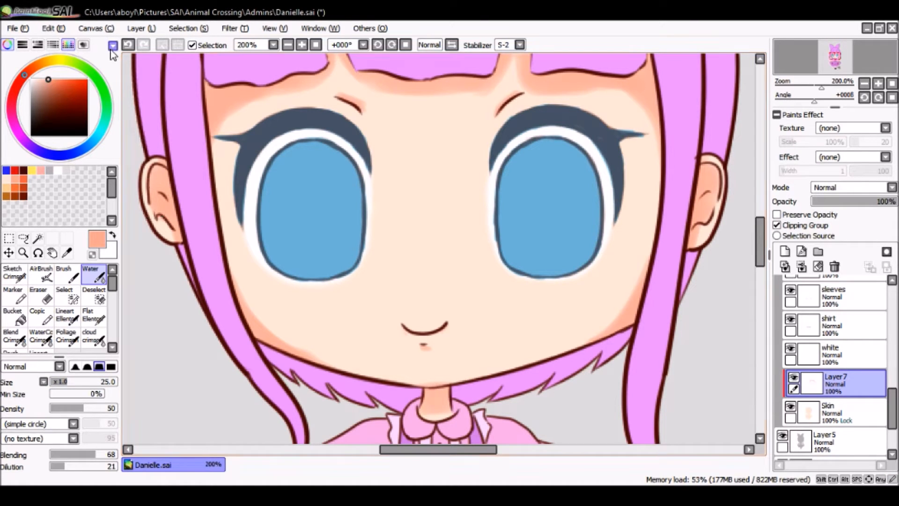
click(129, 45)
key(bracketleft)
key(bracketleft)
key(bracketleft)
key(bracketleft)
key(bracketleft)
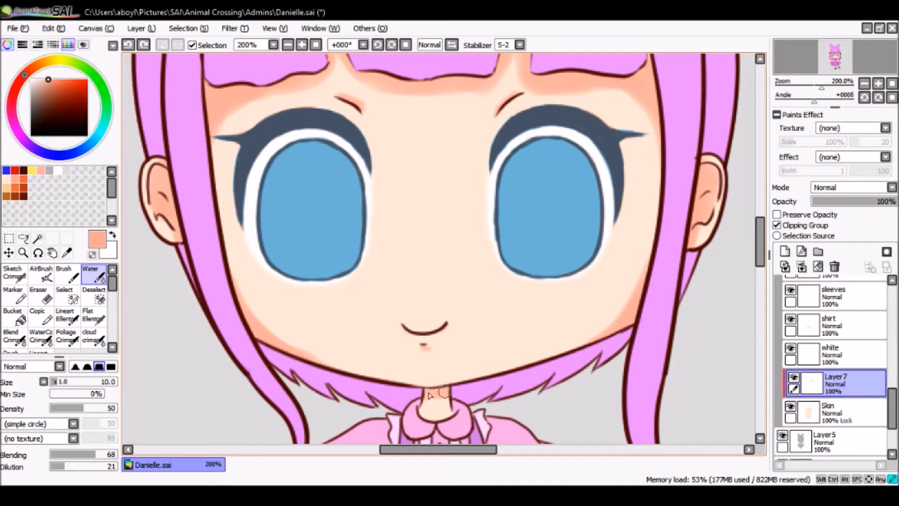
drag(437, 394, 450, 397)
Step: Shade both hands in darker peach where they emerge from the sleeve cuffs
drag(760, 242, 761, 286)
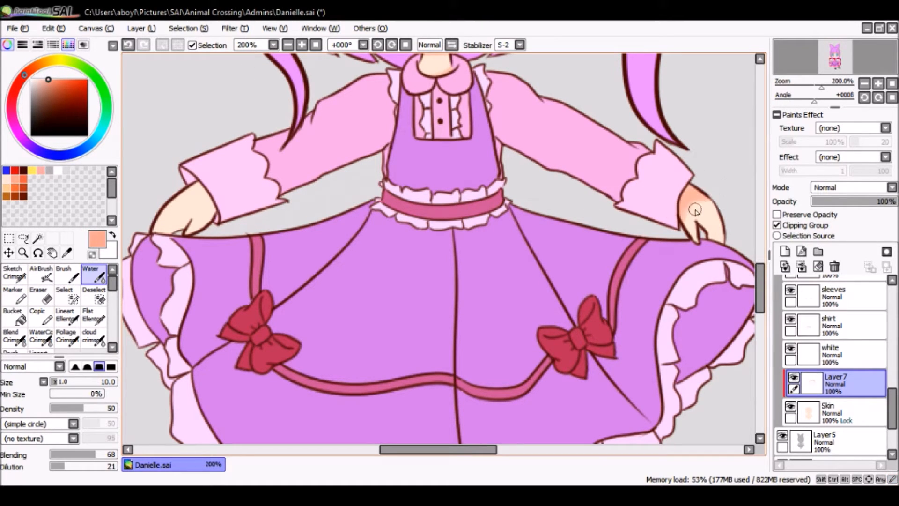
drag(487, 449, 466, 450)
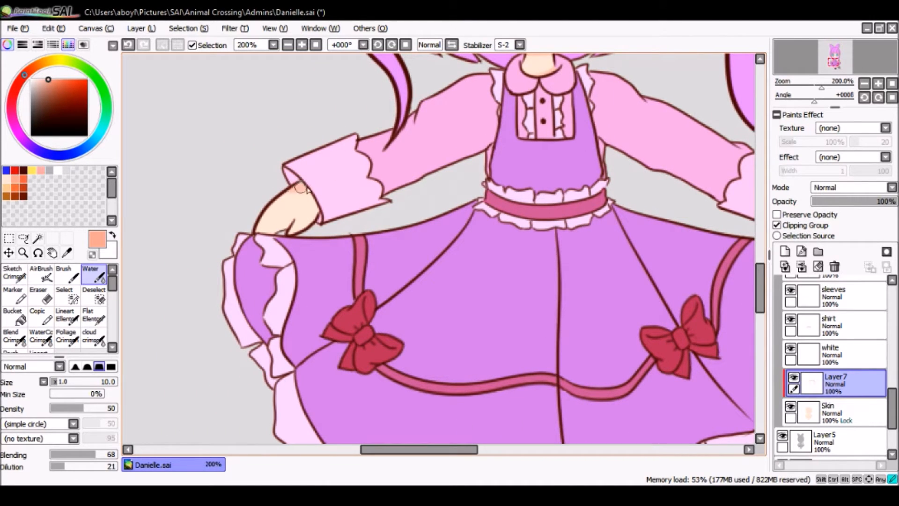
drag(300, 187, 320, 216)
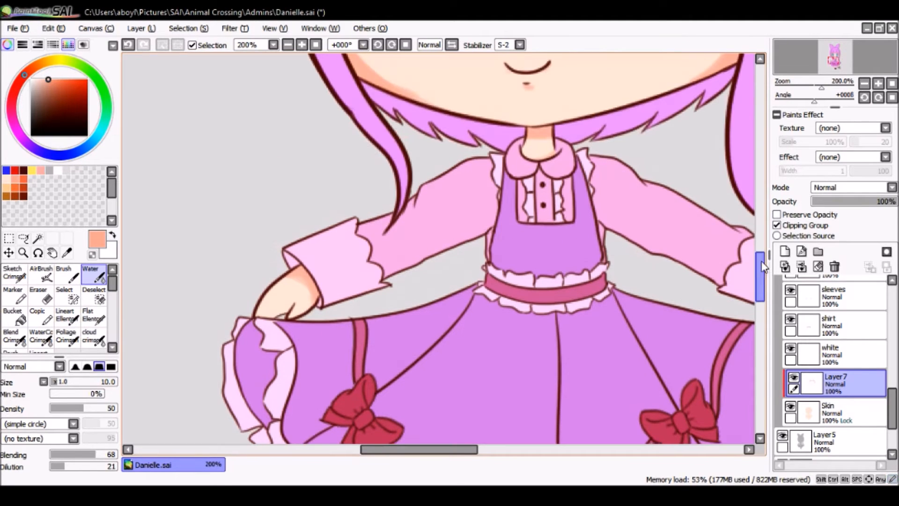
Step: Paint the nose as a small darker peach spot midway between the eyes and the mouth
drag(760, 272, 760, 262)
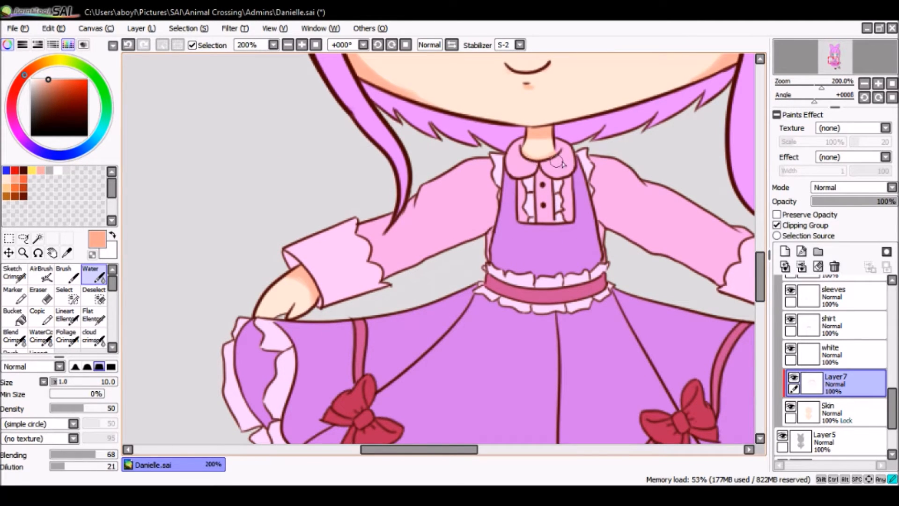
drag(761, 284, 760, 246)
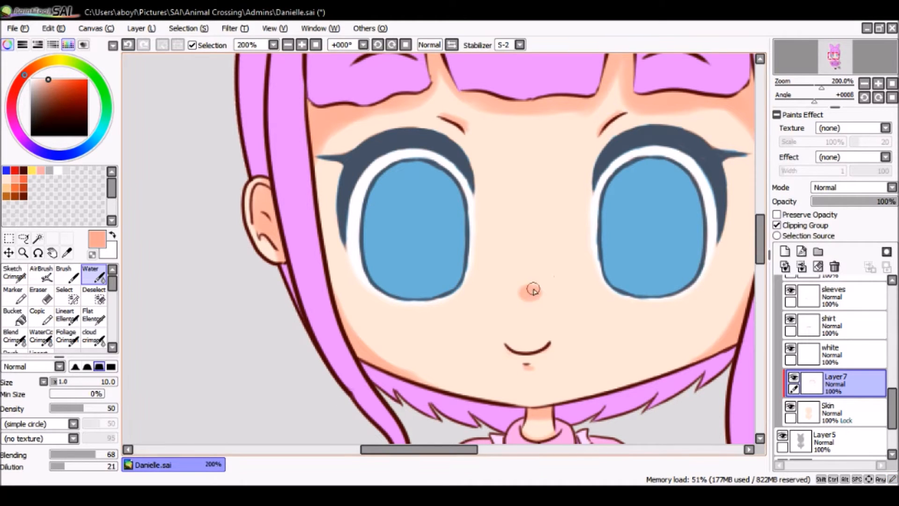
click(288, 45)
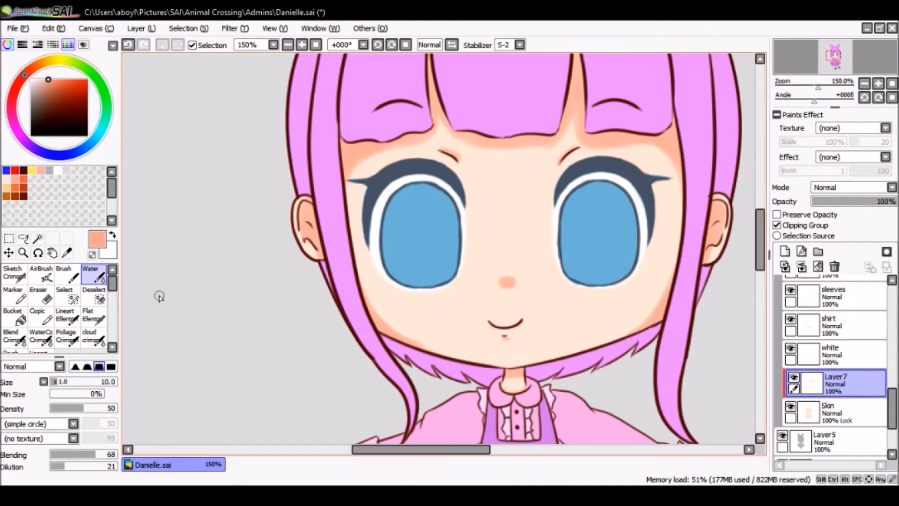
Step: Preserve Layer7's opacity and deepen the ear, jaw and neck shadows in orange with the AirBrush at size 30
click(777, 215)
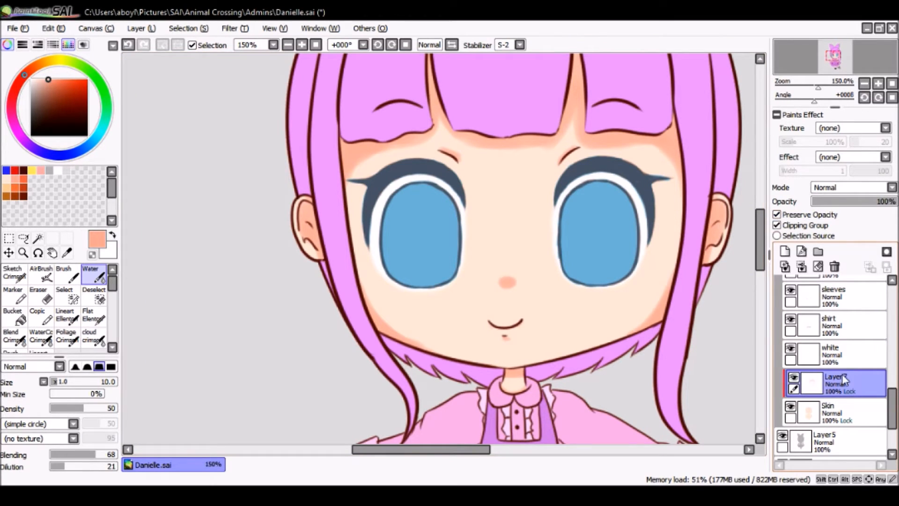
click(23, 177)
click(41, 274)
mouse_move(70, 381)
mouse_down()
mouse_move(78, 383)
mouse_move(53, 384)
mouse_up()
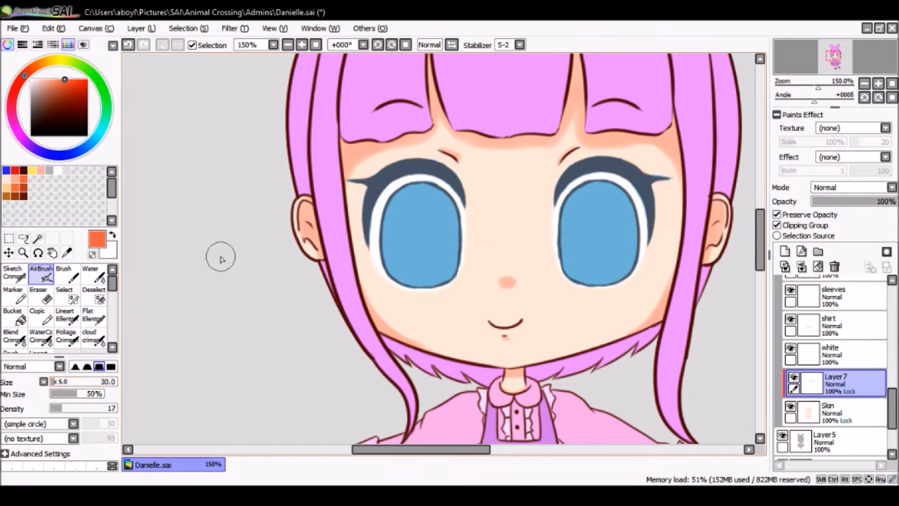
mouse_move(297, 220)
mouse_down()
mouse_move(307, 210)
mouse_move(321, 220)
mouse_move(314, 196)
mouse_up()
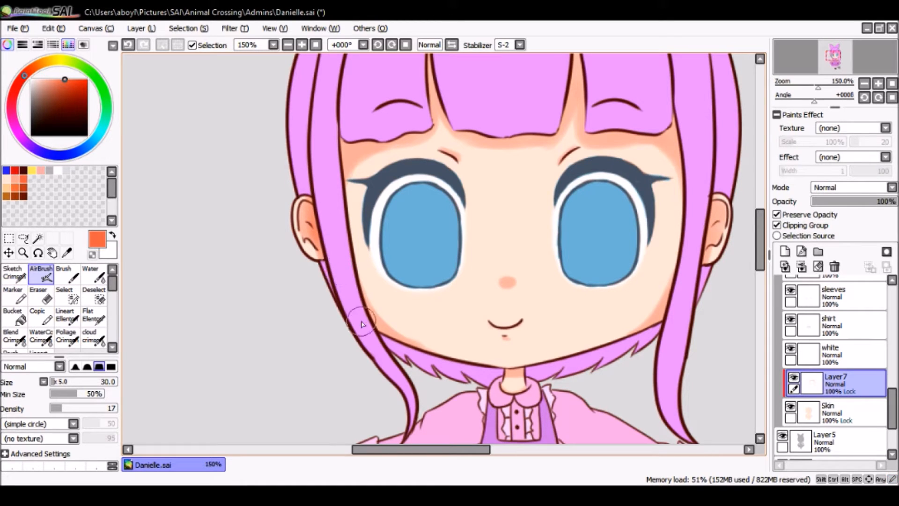
mouse_move(530, 363)
mouse_down()
mouse_move(527, 355)
mouse_move(513, 360)
mouse_move(524, 364)
mouse_up()
drag(673, 309, 682, 297)
mouse_move(707, 213)
mouse_down()
mouse_move(705, 250)
mouse_move(712, 228)
mouse_up()
drag(712, 227, 710, 191)
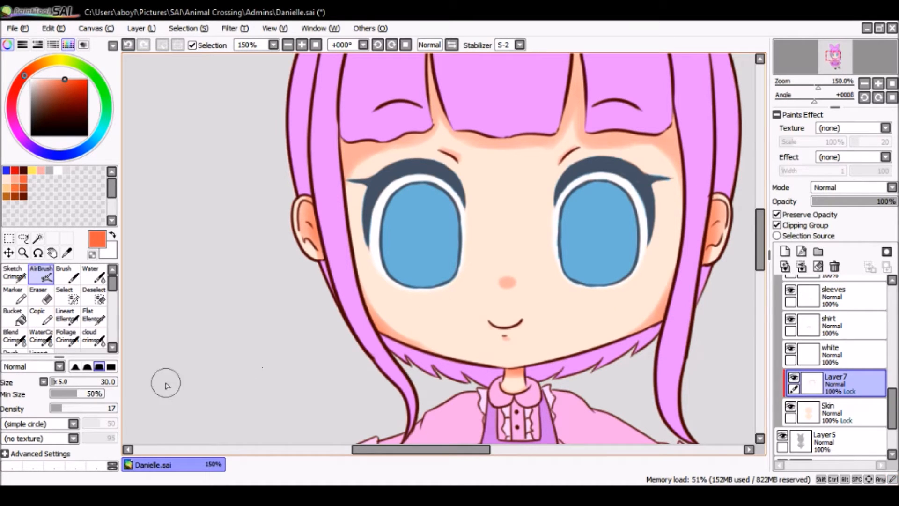
Step: Deepen the orange shadows between and beneath the bangs and on the hands next to the cuffs
scroll(662, 207, up, 3)
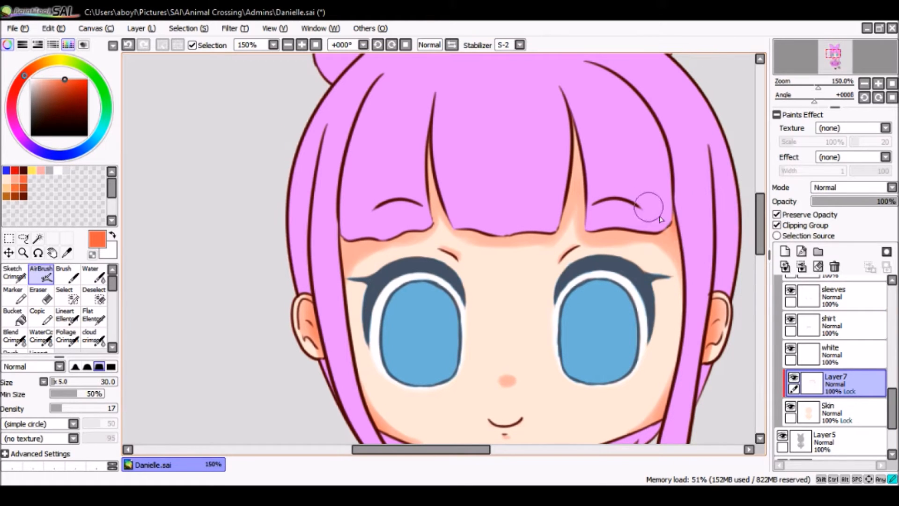
mouse_move(580, 161)
mouse_down()
mouse_move(574, 103)
mouse_move(567, 198)
mouse_move(563, 98)
mouse_move(569, 169)
mouse_move(565, 191)
mouse_up()
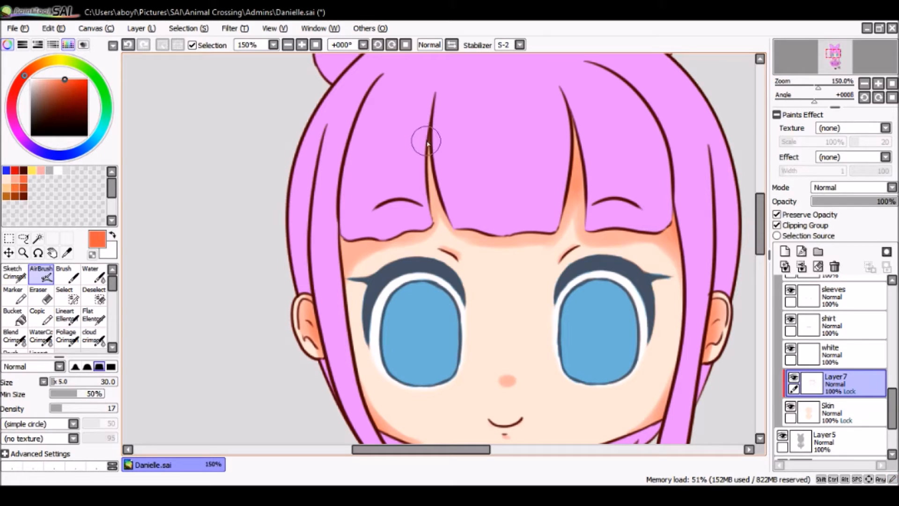
drag(430, 97, 424, 155)
drag(353, 222, 332, 253)
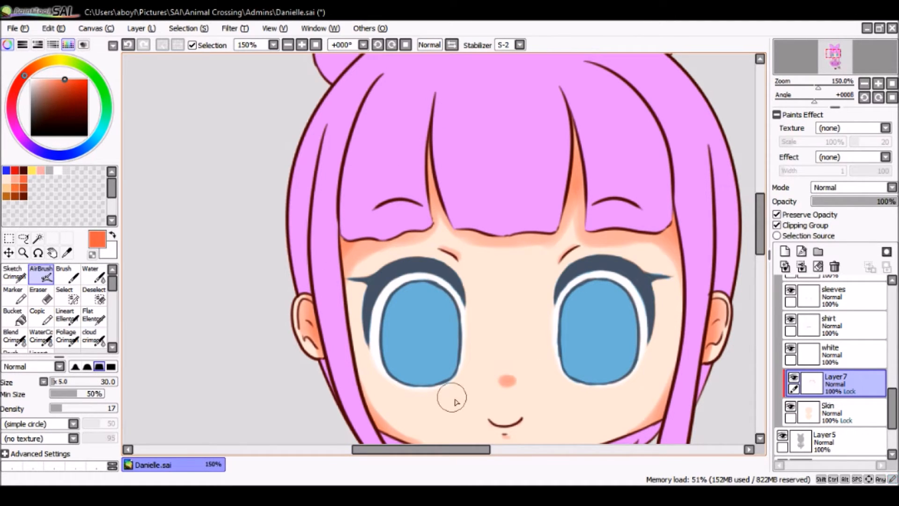
drag(761, 228, 762, 279)
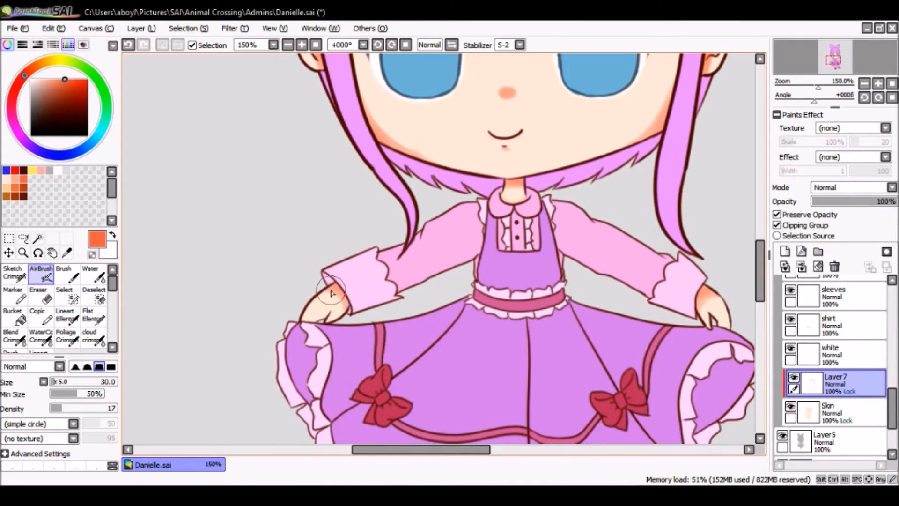
drag(760, 262, 759, 220)
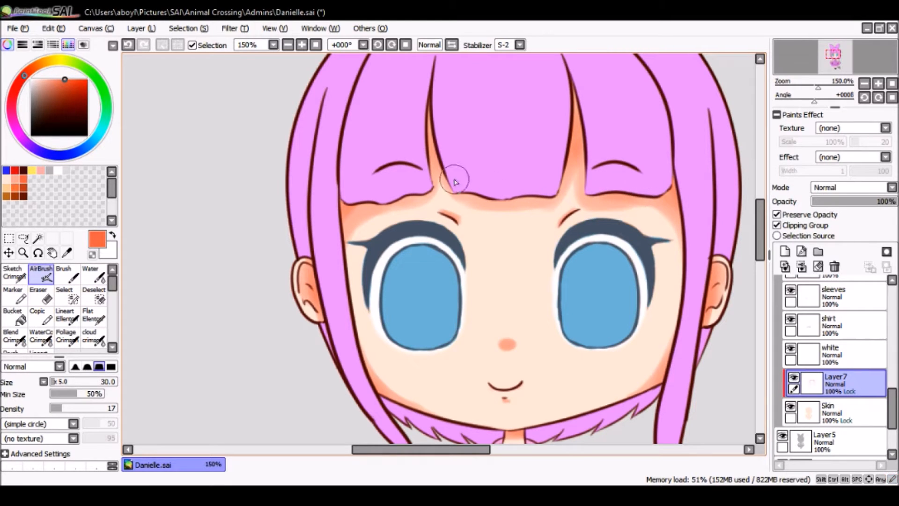
Step: Examine the skin shading on the whole figure and on the lower face up close
click(288, 44)
click(288, 44)
click(288, 45)
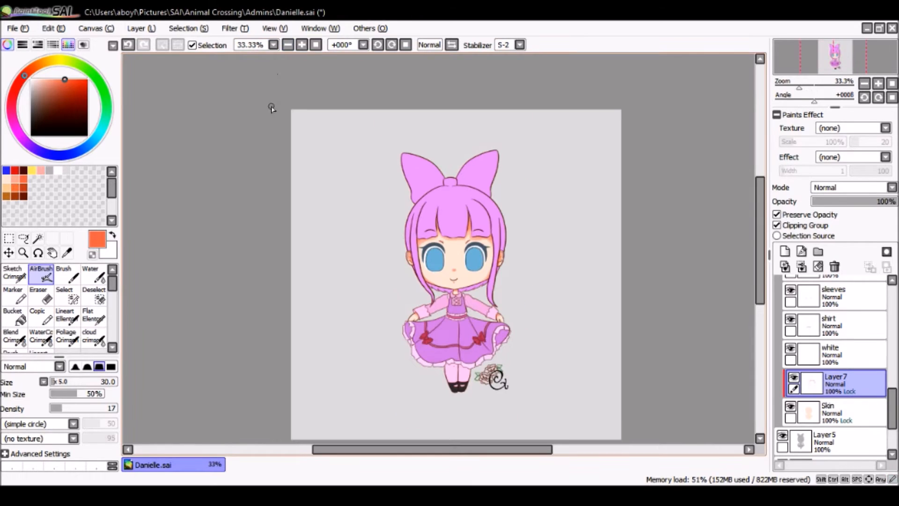
click(315, 46)
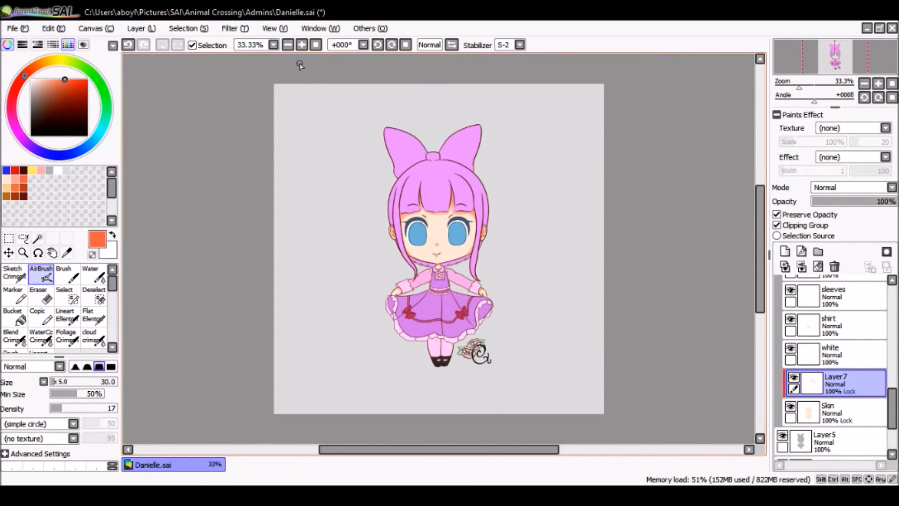
click(300, 45)
click(300, 45)
click(300, 45)
click(300, 46)
click(300, 45)
click(300, 46)
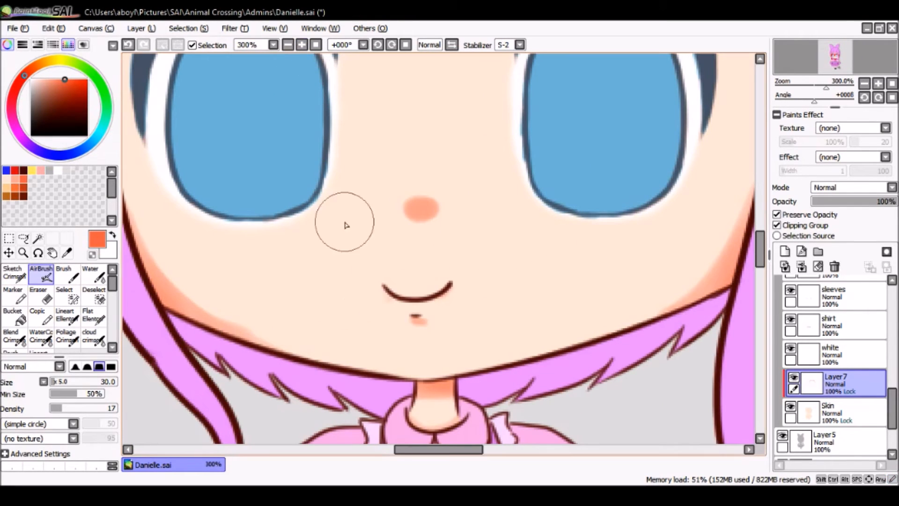
Step: Add a new clipping-group layer directly above Skin and set its blending mode to Overlay
click(828, 422)
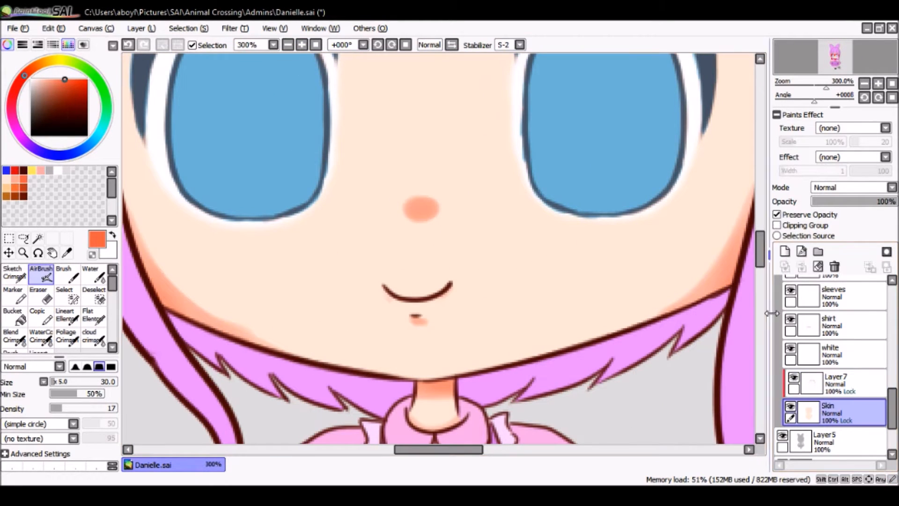
click(785, 252)
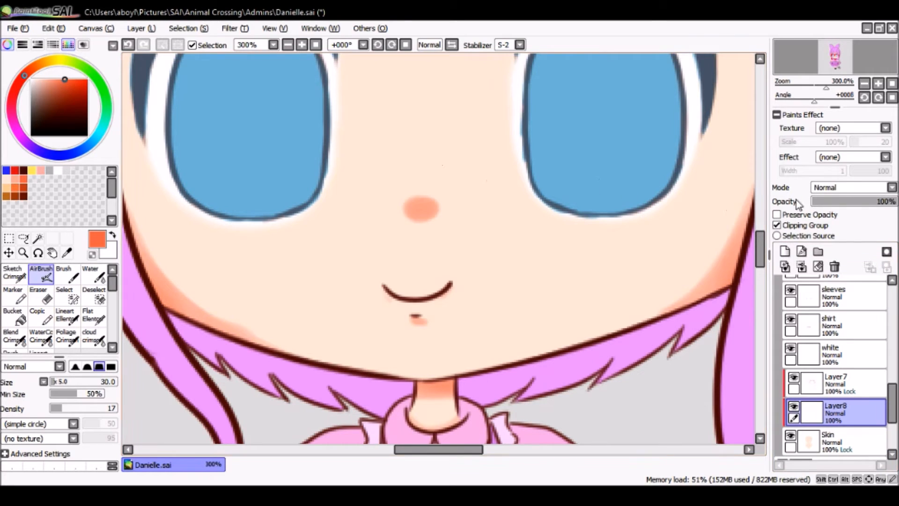
click(851, 234)
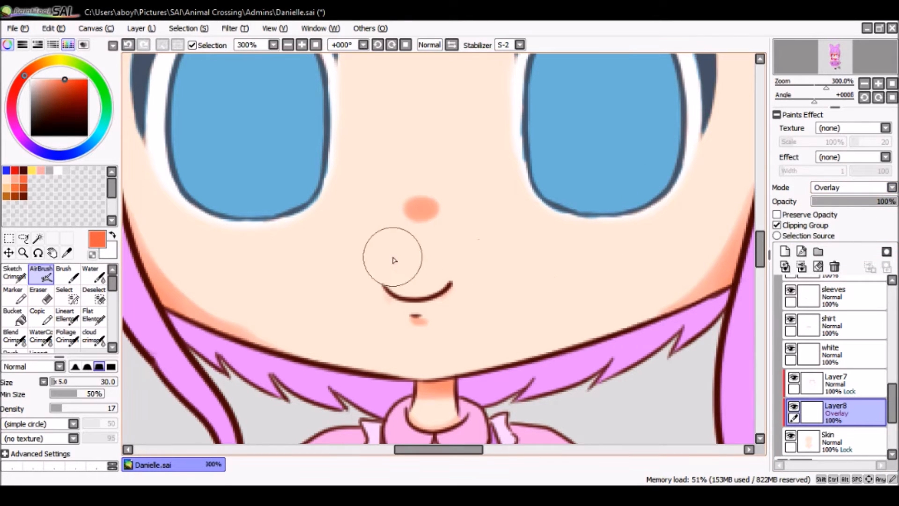
Step: Brighten the forehead, cheeks and hands with the sampled light skin colour using the AirBrush at size 45
right_click(335, 246)
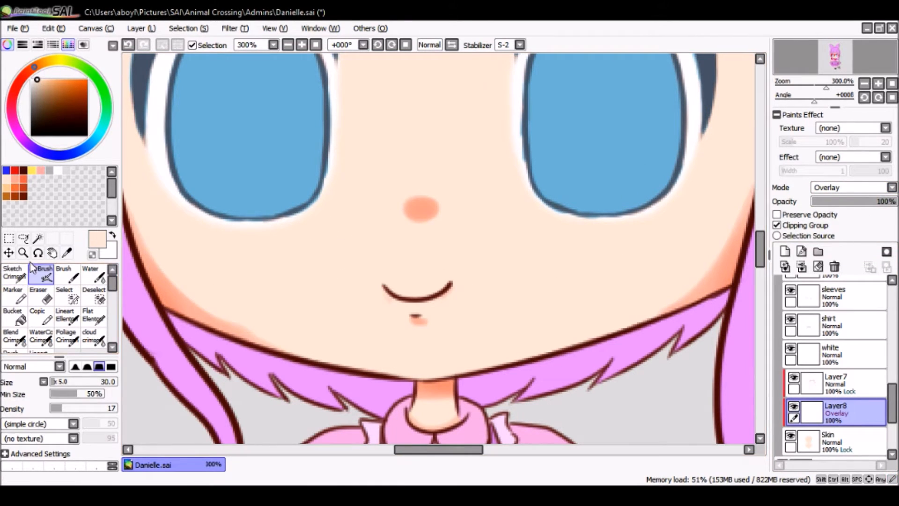
drag(70, 382, 57, 382)
scroll(328, 83, down, 2)
mouse_move(433, 129)
mouse_down()
mouse_move(426, 134)
mouse_move(457, 128)
mouse_move(426, 106)
mouse_move(466, 132)
mouse_up()
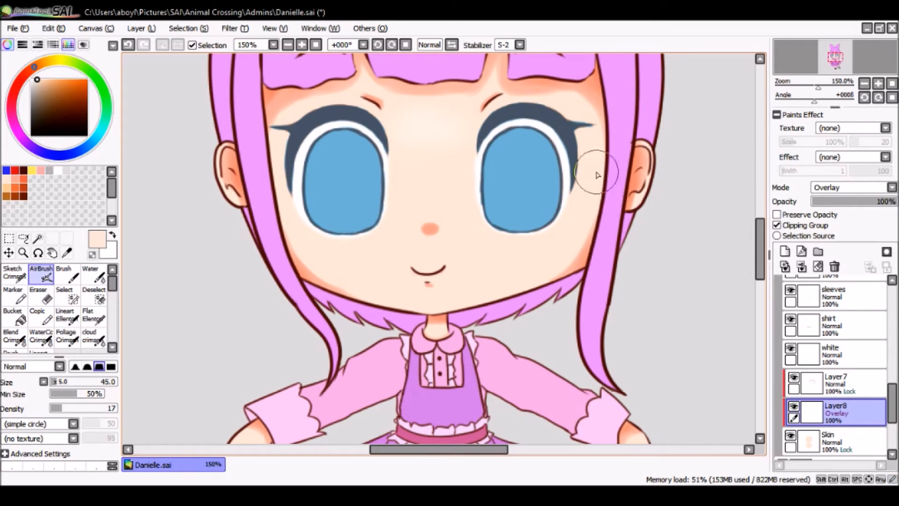
mouse_move(516, 265)
mouse_down()
mouse_move(535, 253)
mouse_move(529, 263)
mouse_up()
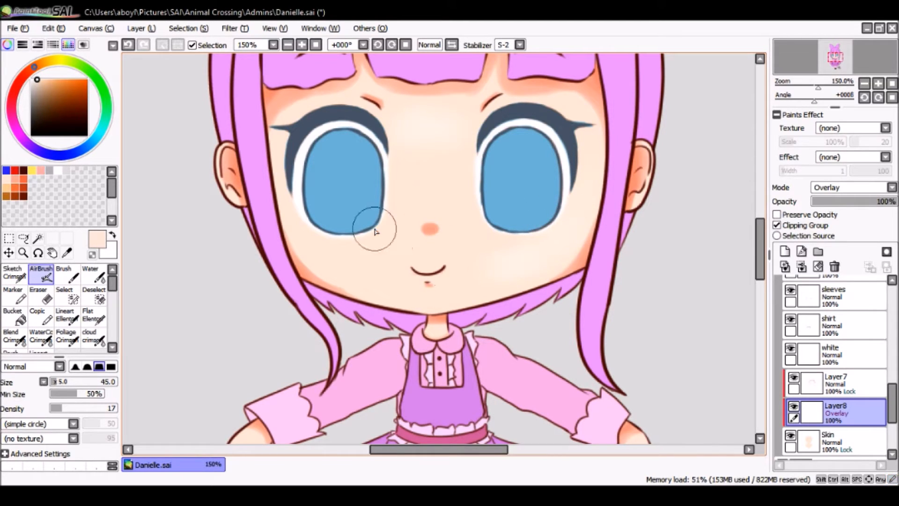
drag(287, 140, 283, 160)
mouse_move(287, 221)
mouse_down()
mouse_move(325, 280)
mouse_move(341, 268)
mouse_up()
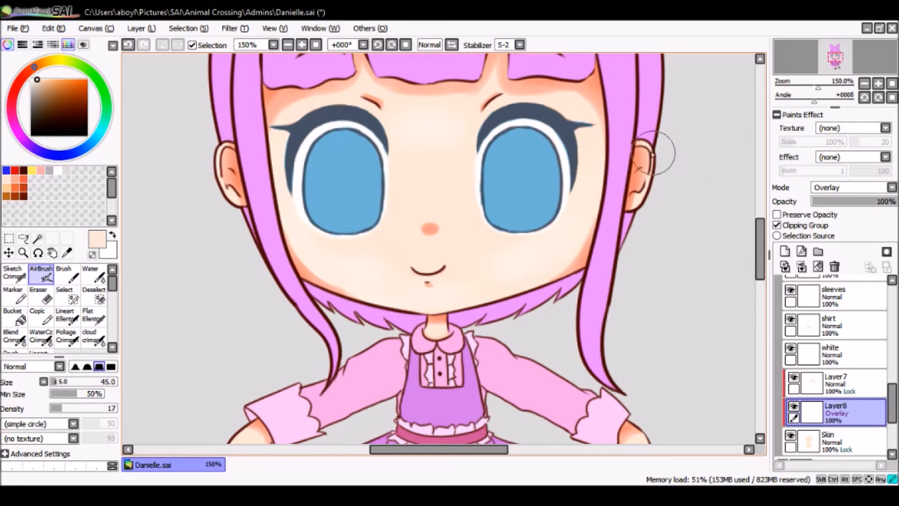
drag(759, 265, 759, 291)
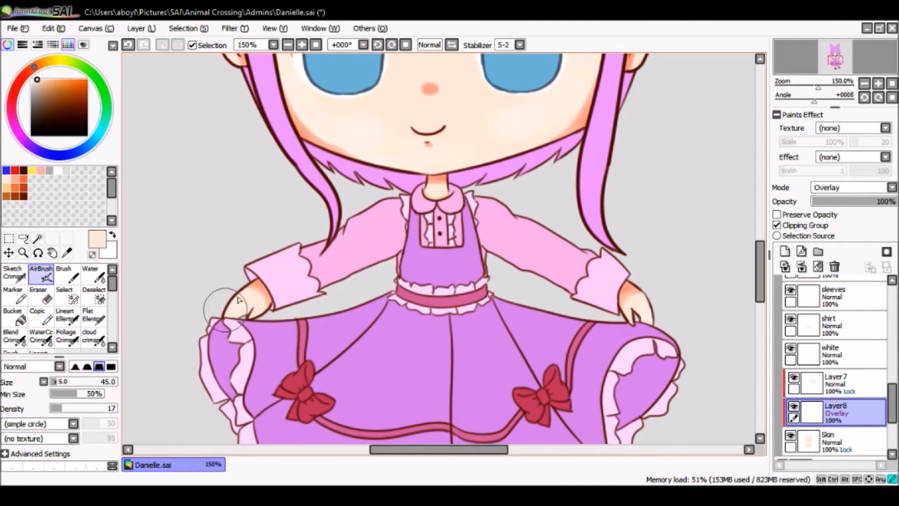
mouse_move(759, 274)
mouse_down()
mouse_move(755, 318)
mouse_move(751, 240)
mouse_up()
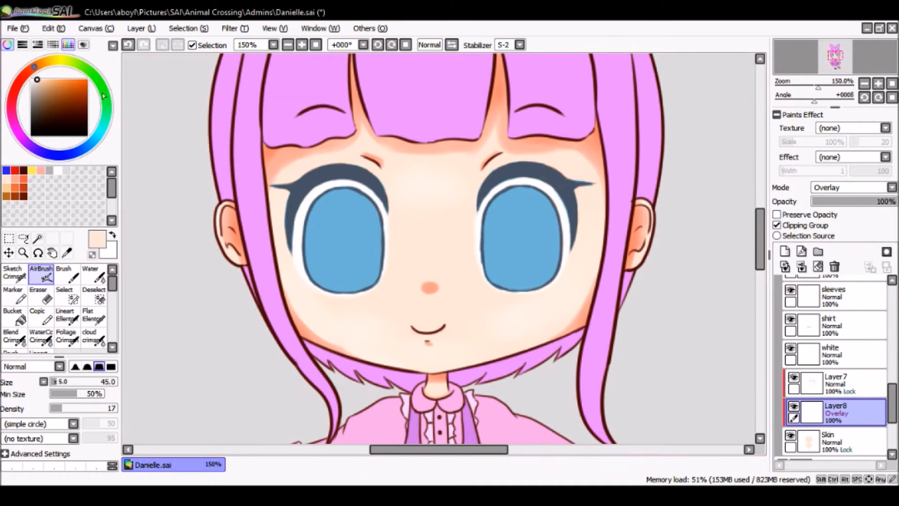
Step: Add a clipped layer above the Overlay layer and airbrush soft light orange across the nose and inner cheeks at size 90
click(44, 80)
click(790, 252)
mouse_move(75, 383)
mouse_down()
mouse_move(83, 386)
mouse_move(68, 380)
mouse_up()
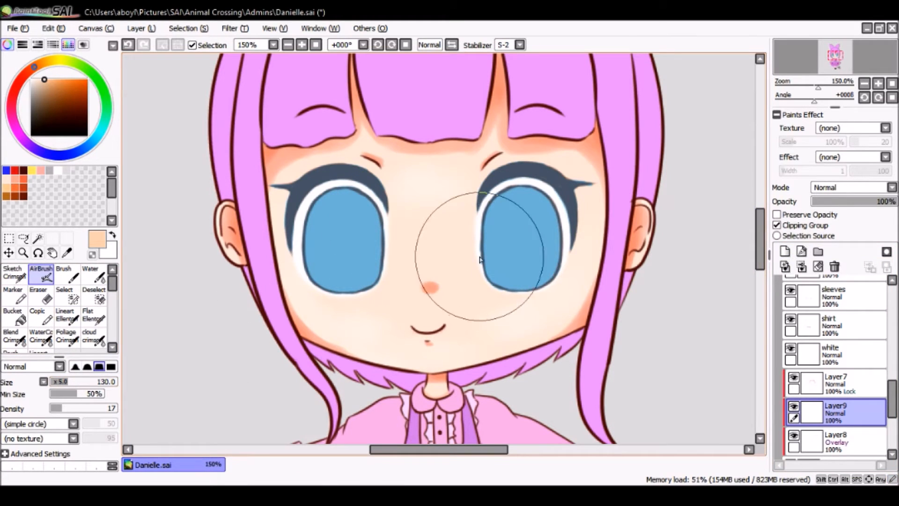
drag(69, 381, 64, 382)
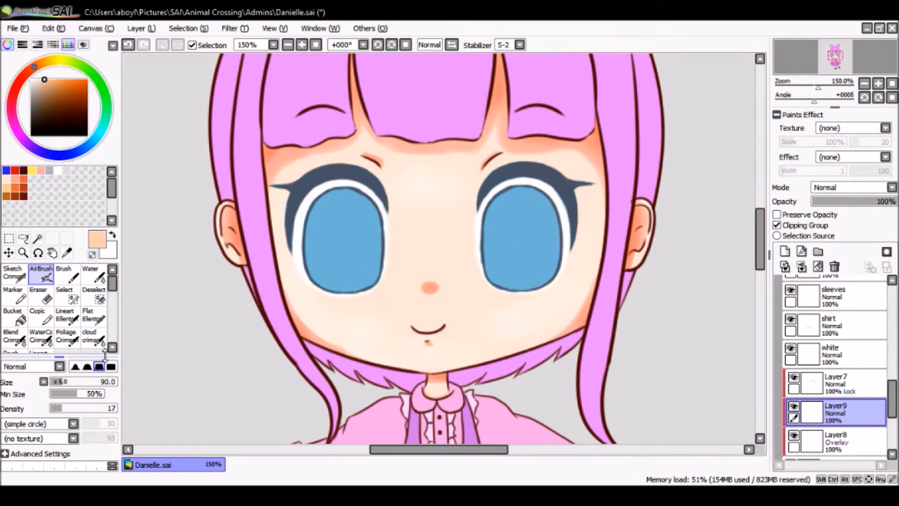
mouse_move(490, 272)
mouse_down()
mouse_move(468, 262)
mouse_move(461, 278)
mouse_move(429, 229)
mouse_move(352, 304)
mouse_up()
mouse_move(519, 297)
mouse_down()
mouse_move(465, 271)
mouse_move(477, 276)
mouse_move(467, 289)
mouse_move(442, 277)
mouse_move(390, 294)
mouse_up()
Step: Add a clipped layer above Layer7 and airbrush soft pink blush onto both cheeks at size 60
click(841, 382)
click(785, 252)
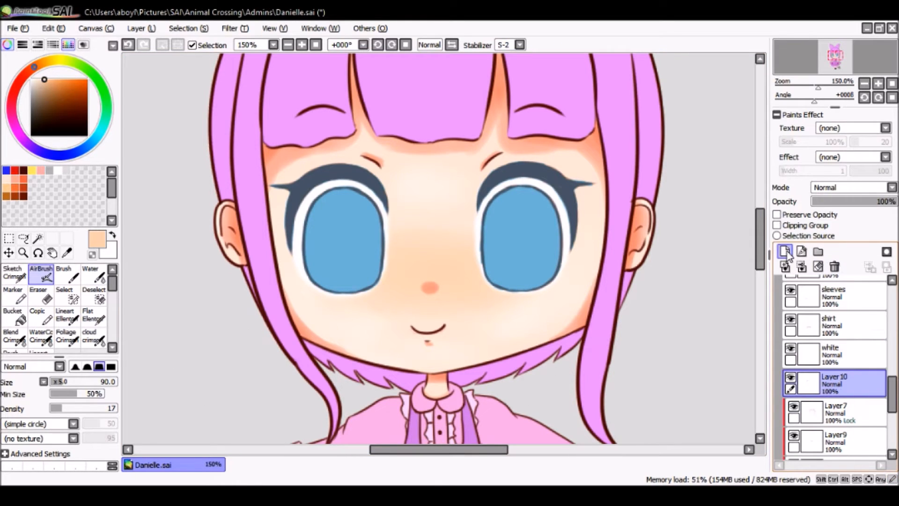
click(776, 225)
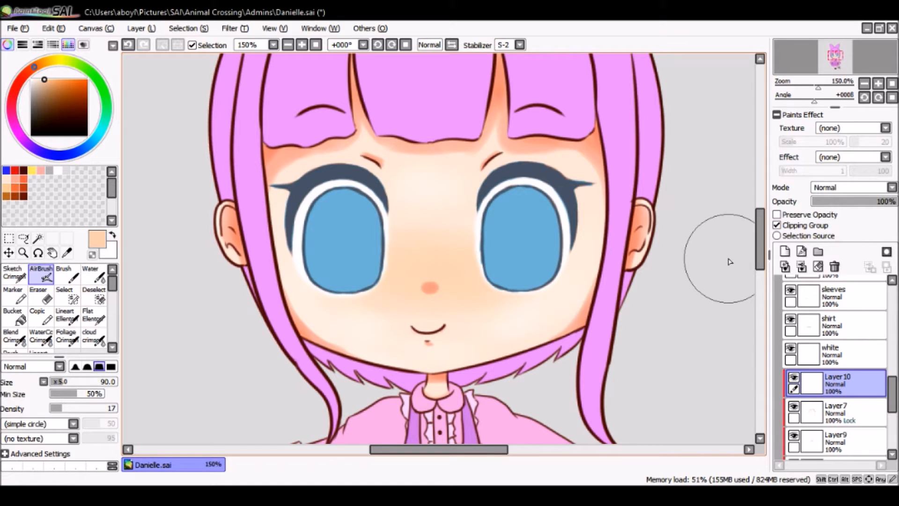
click(45, 171)
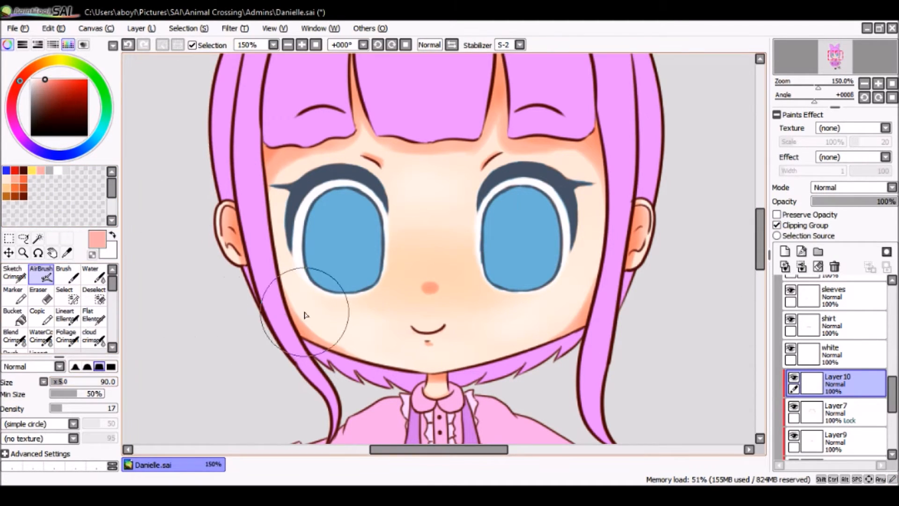
drag(75, 382, 58, 382)
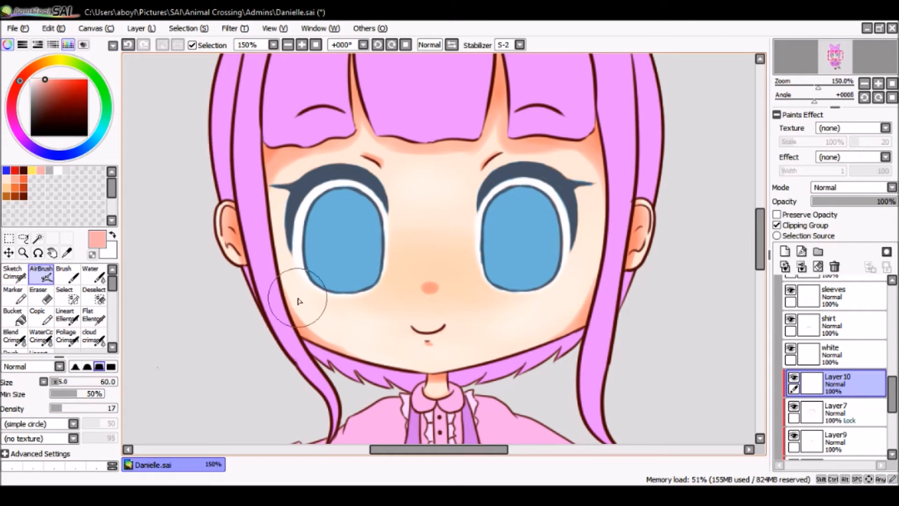
mouse_move(322, 305)
mouse_down()
mouse_move(304, 318)
mouse_move(314, 300)
mouse_move(352, 330)
mouse_move(305, 327)
mouse_move(338, 303)
mouse_move(347, 342)
mouse_move(299, 303)
mouse_move(333, 289)
mouse_move(327, 326)
mouse_move(305, 333)
mouse_up()
mouse_move(560, 297)
mouse_down()
mouse_move(541, 323)
mouse_move(535, 306)
mouse_move(569, 288)
mouse_move(587, 320)
mouse_move(553, 343)
mouse_move(525, 304)
mouse_move(563, 303)
mouse_move(545, 347)
mouse_move(508, 311)
mouse_move(589, 292)
mouse_move(587, 323)
mouse_move(526, 367)
mouse_up()
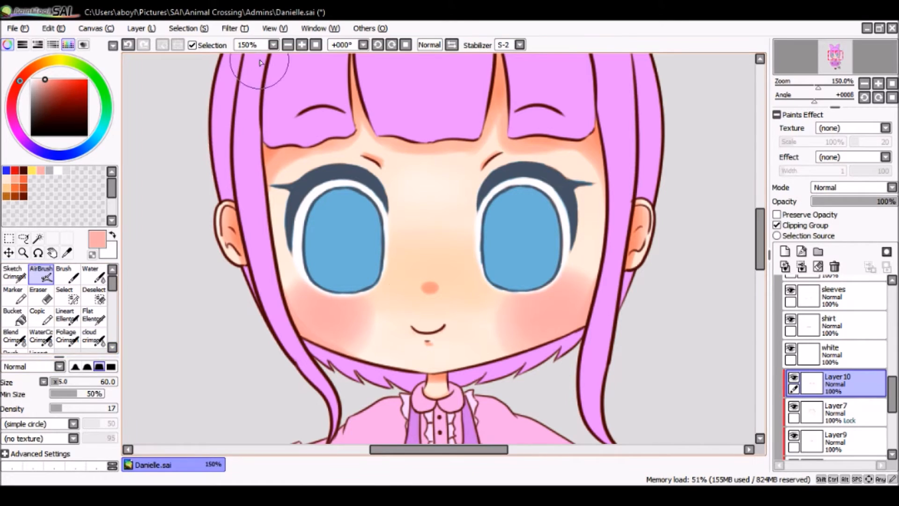
Step: Shift the cheek blush slightly toward a cooler pink with a colour adjustment filter
click(240, 43)
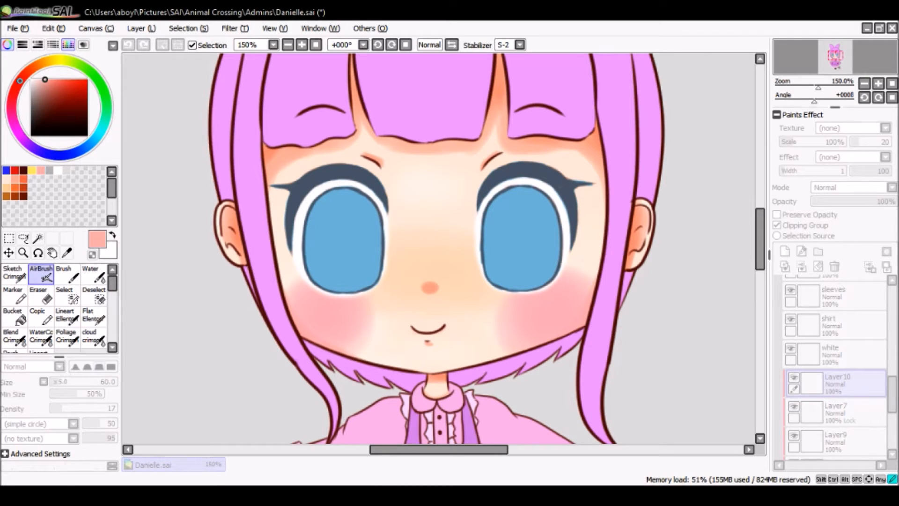
drag(449, 253, 461, 252)
key(Return)
Step: Add a clipped layer above the blush layer and set up the Brush at size 2.2 with pink for cheek detail
click(785, 252)
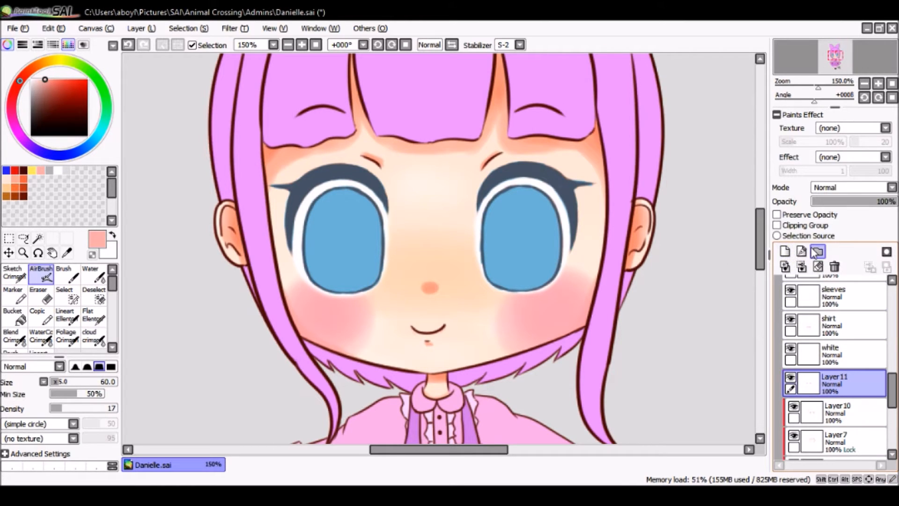
click(791, 226)
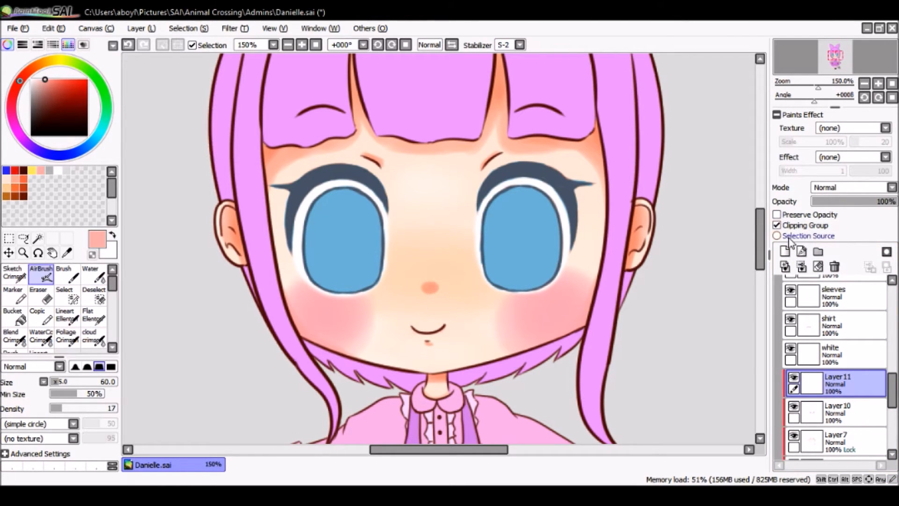
click(68, 278)
drag(71, 383, 50, 383)
click(52, 86)
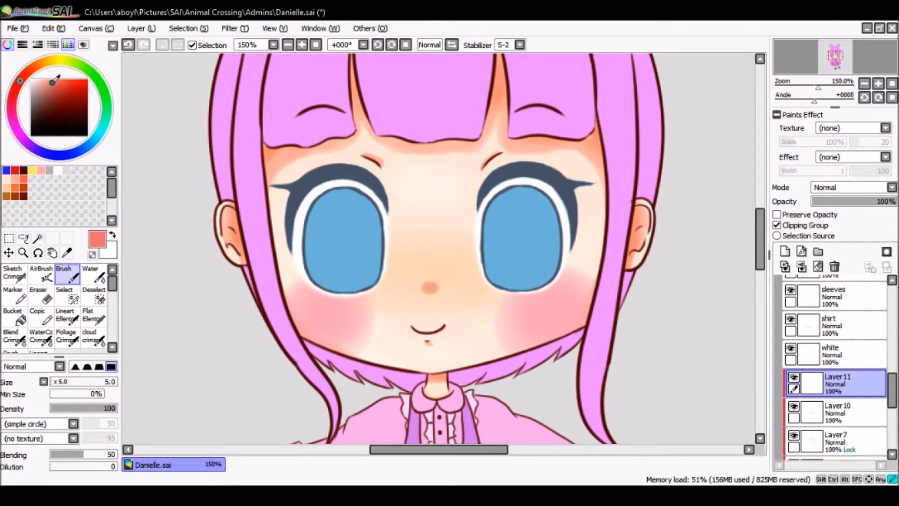
drag(21, 140, 17, 131)
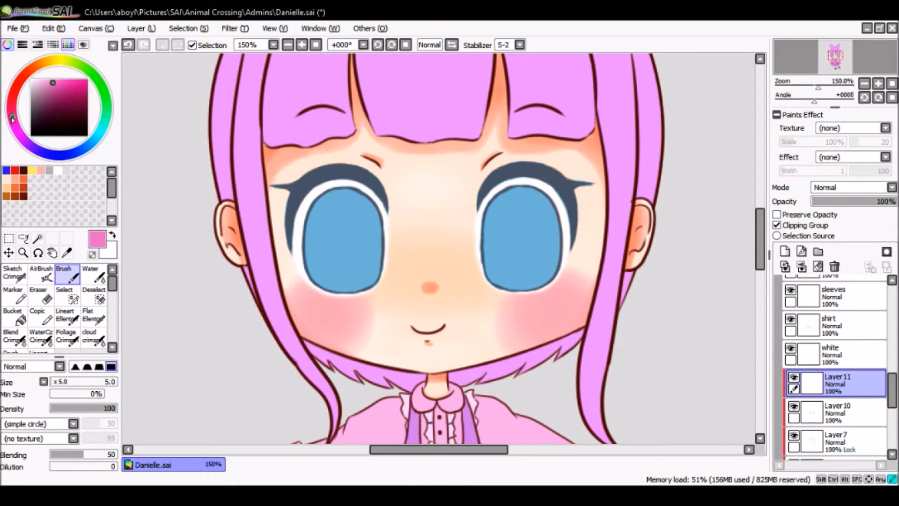
click(49, 82)
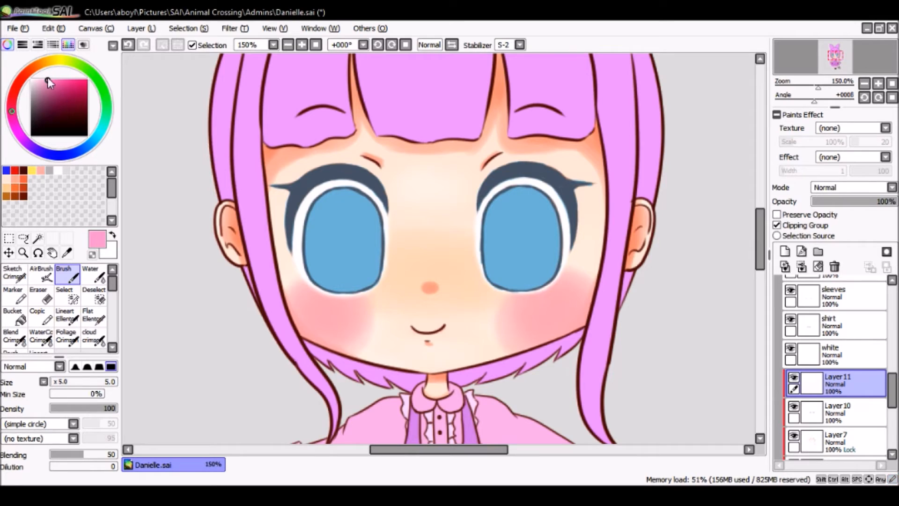
scroll(413, 176, up, 3)
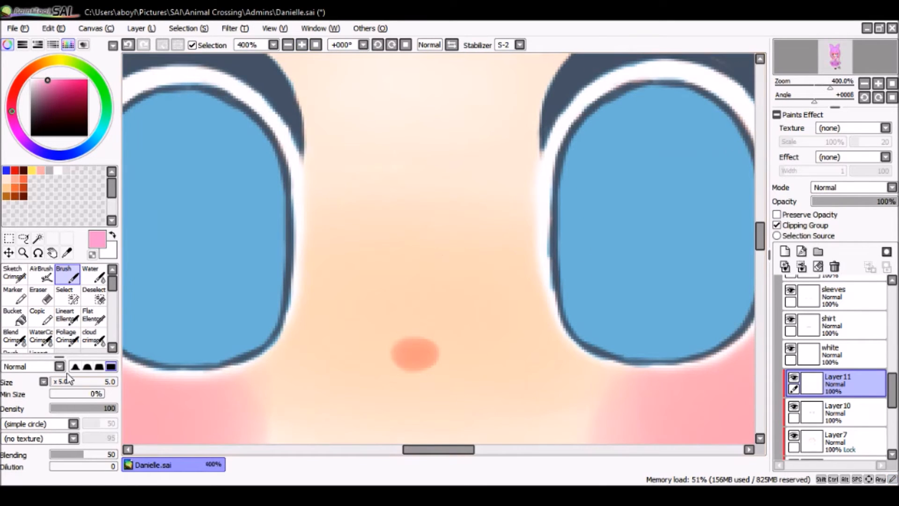
click(74, 382)
scroll(747, 258, down, 6)
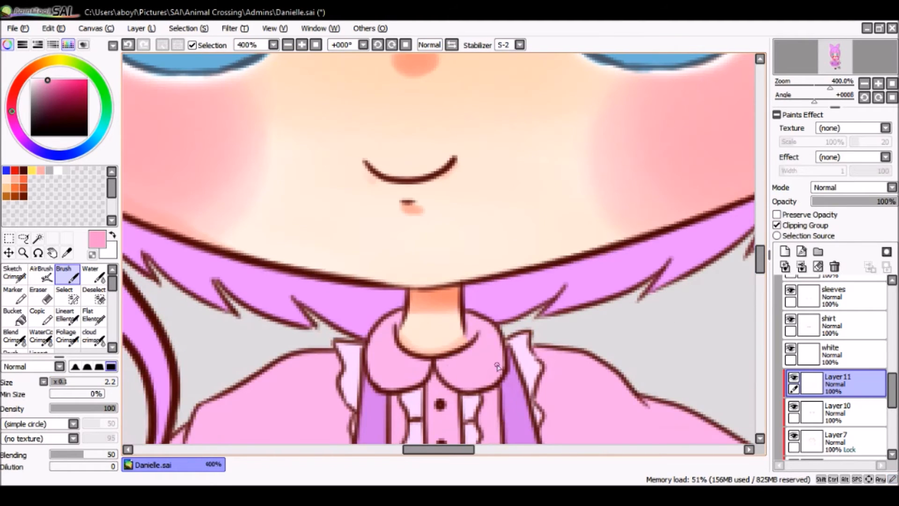
drag(439, 445, 451, 446)
scroll(759, 251, up, 5)
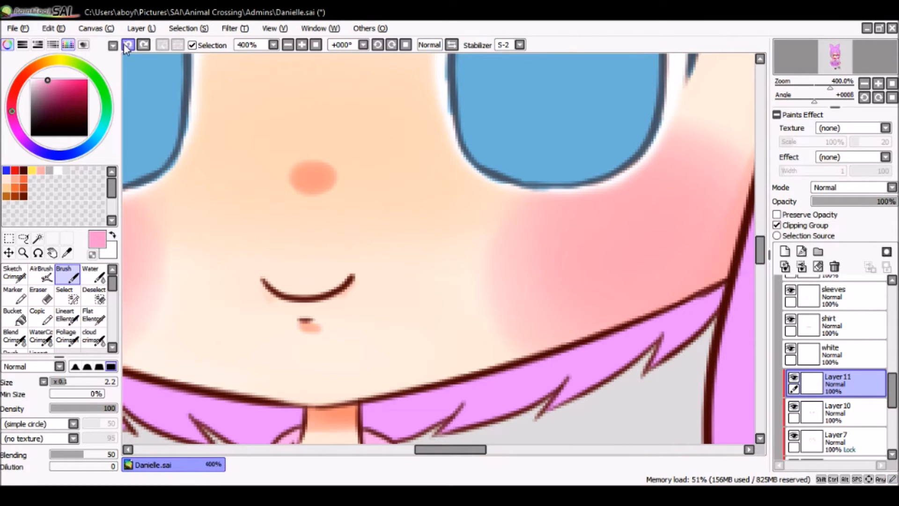
Step: Try short diagonal blush lines in a dark pink on the cheek beneath one eye
click(58, 87)
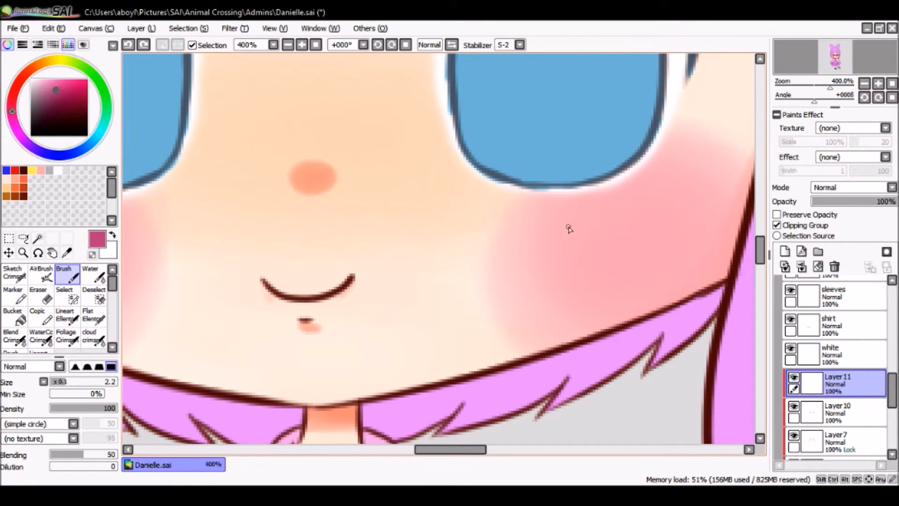
drag(571, 226, 541, 266)
drag(622, 213, 580, 257)
drag(648, 203, 602, 252)
click(130, 45)
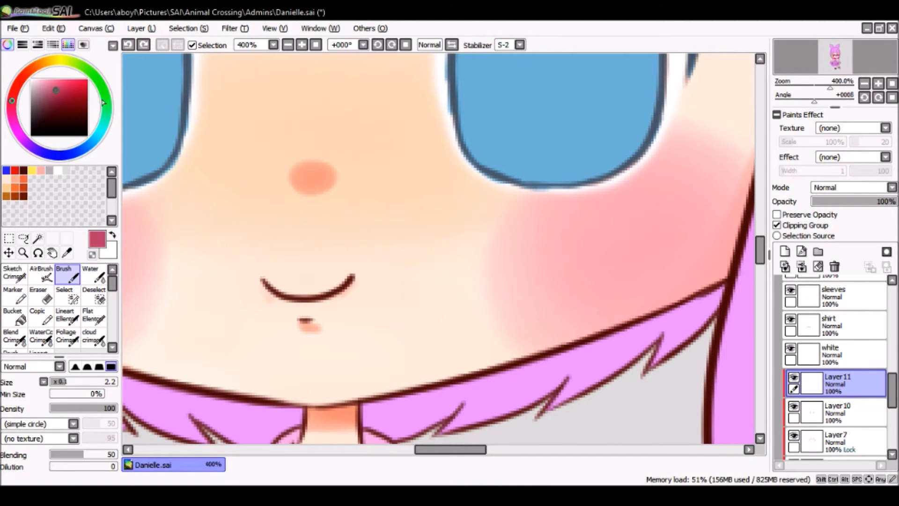
Step: Draw short diagonal blush lines in a brighter rosy pink across both cheeks and adjust their colour slightly with a filter
drag(65, 89, 56, 82)
drag(579, 226, 543, 275)
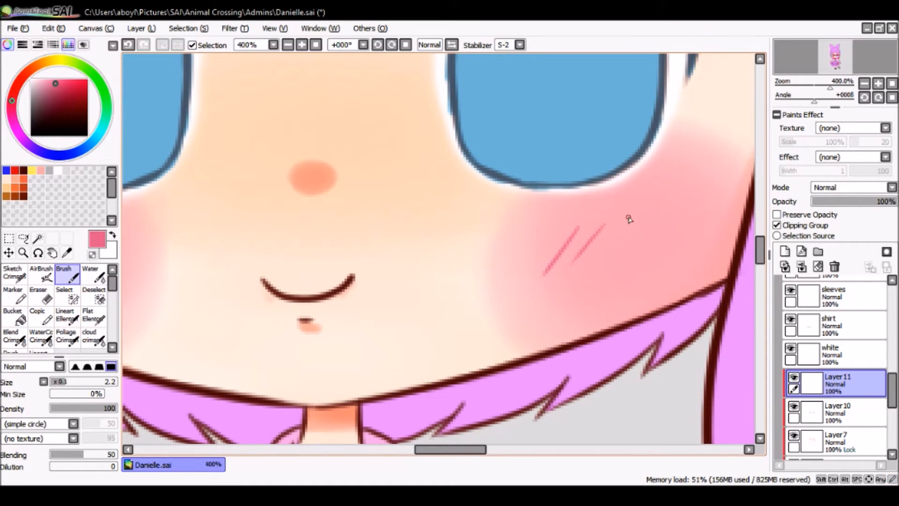
drag(660, 212, 621, 254)
drag(450, 449, 422, 449)
drag(234, 216, 201, 247)
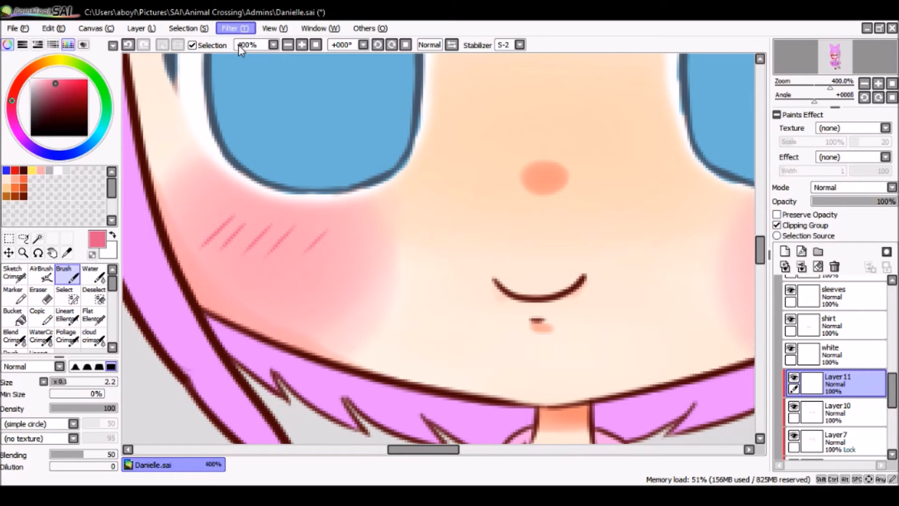
click(422, 149)
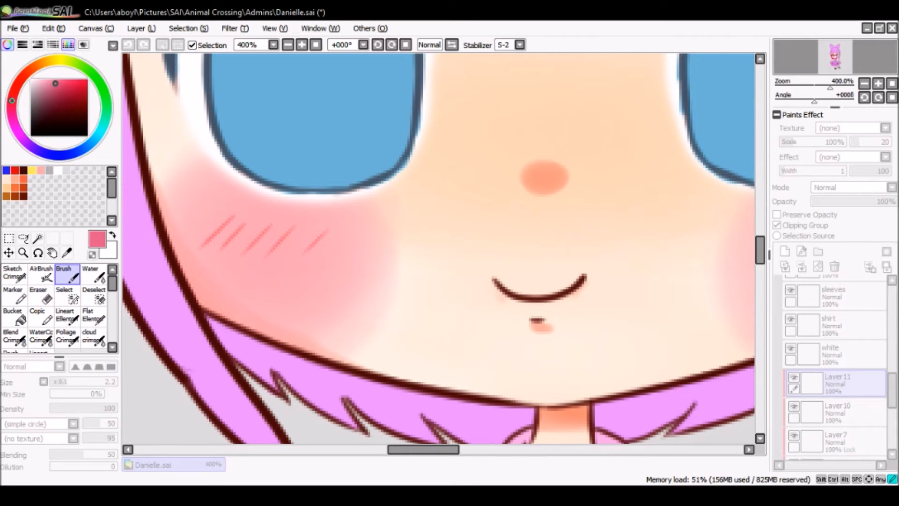
Step: Add a clipped layer above the blush lines and set the AirBrush to size 3.3
click(785, 251)
click(790, 225)
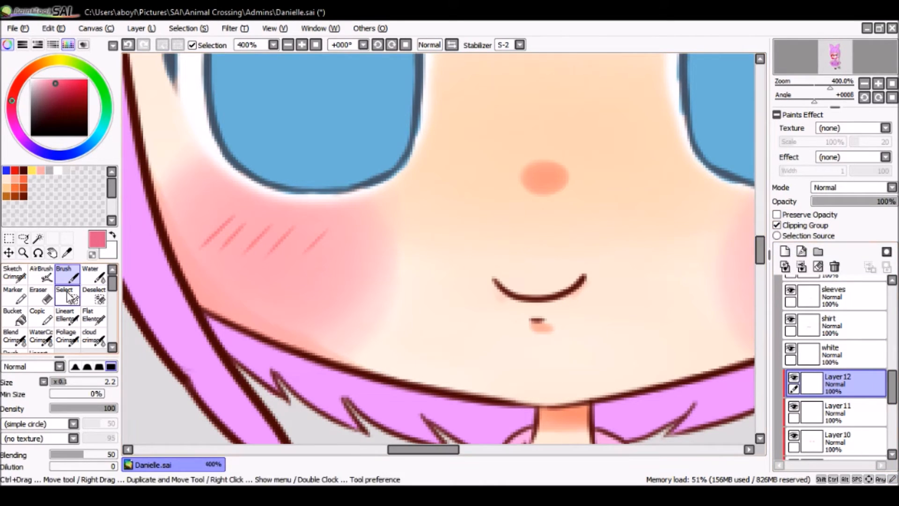
click(42, 275)
drag(60, 382, 51, 383)
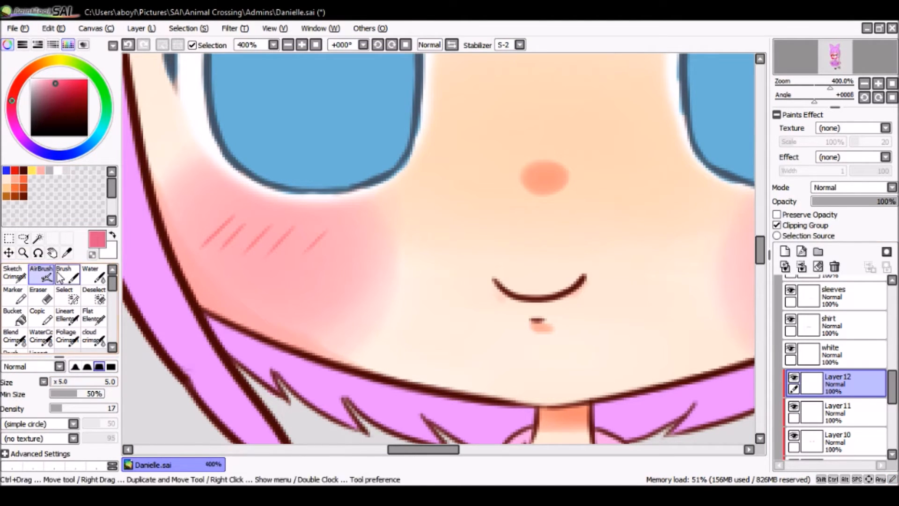
Step: Dot small white highlights above the blush lines on both cheeks, reducing the AirBrush size to 2.7 for the finer marks
click(58, 170)
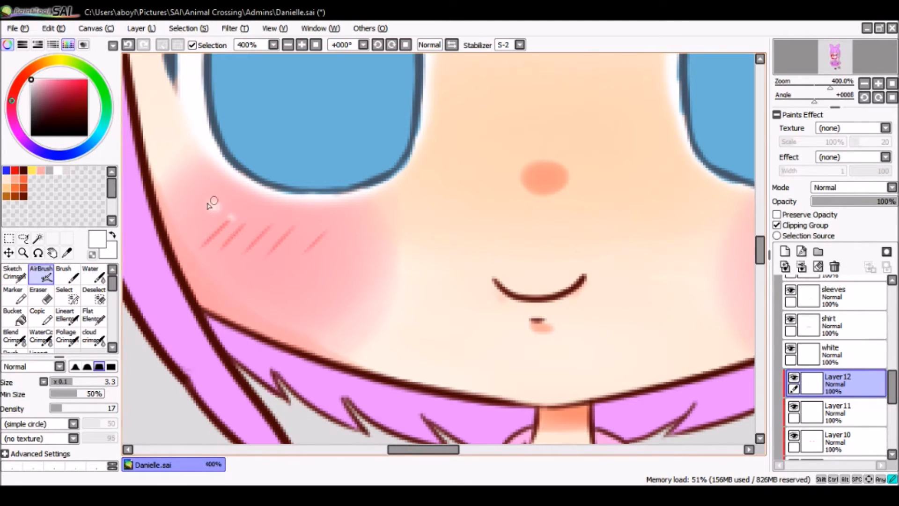
drag(415, 444, 455, 445)
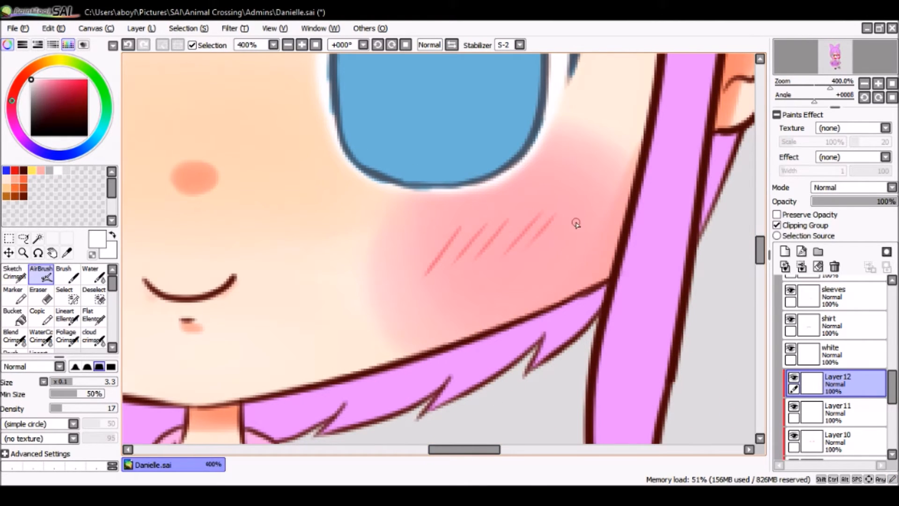
click(558, 188)
click(73, 383)
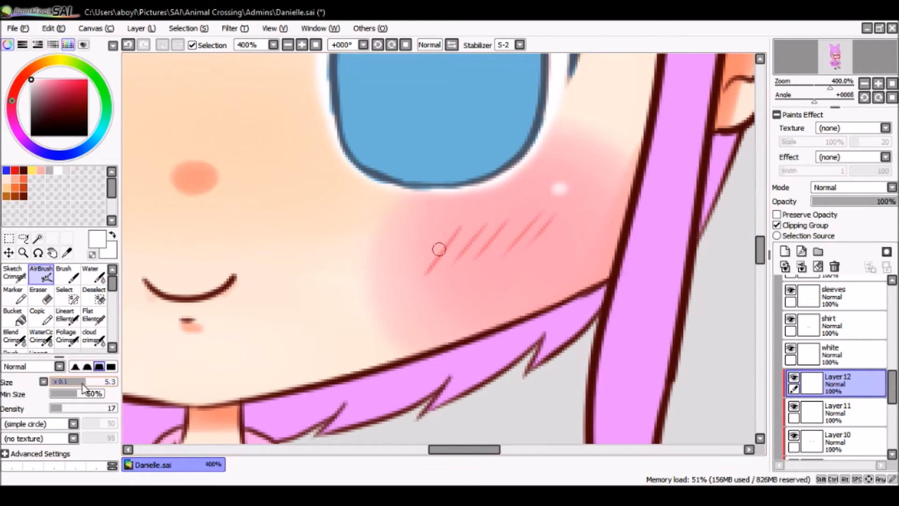
drag(73, 383, 69, 383)
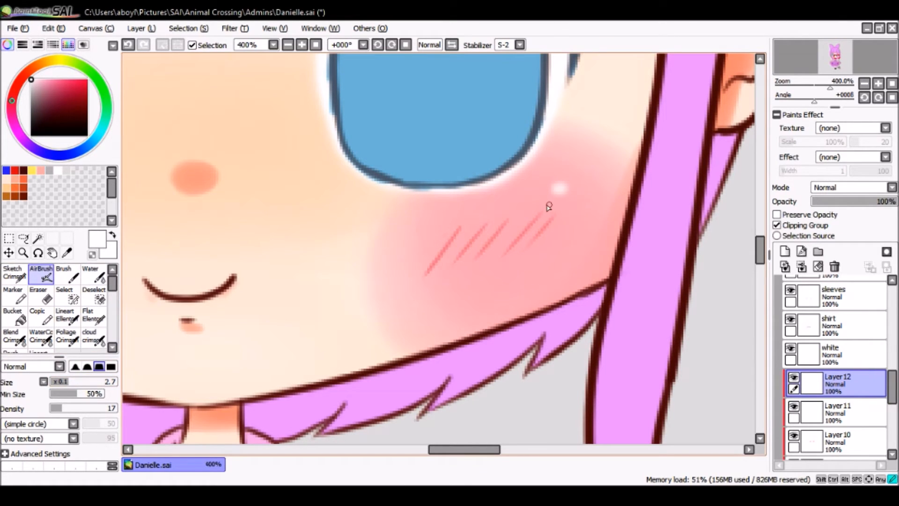
click(289, 46)
click(289, 46)
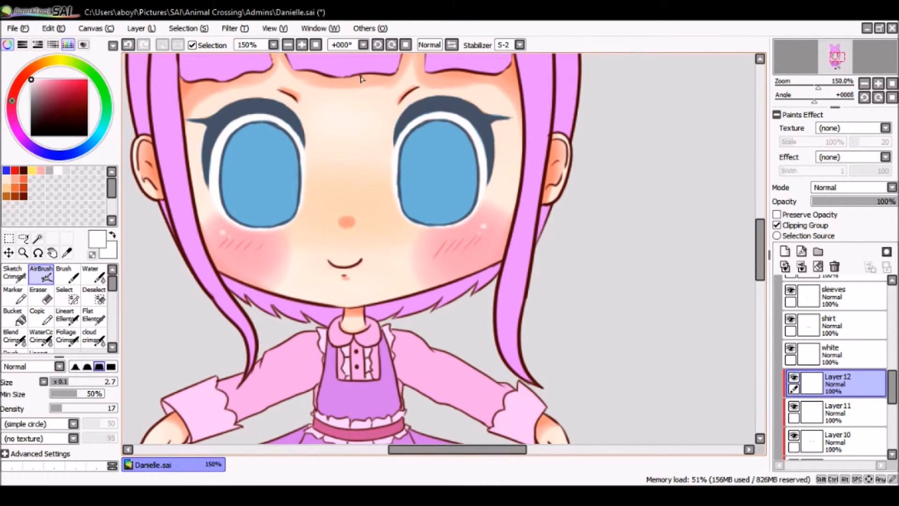
Step: Turn off Preserve Opacity on Layer7 and soften its skin shading with the Blend Crimson brush at size 25
click(23, 336)
scroll(860, 383, down, 3)
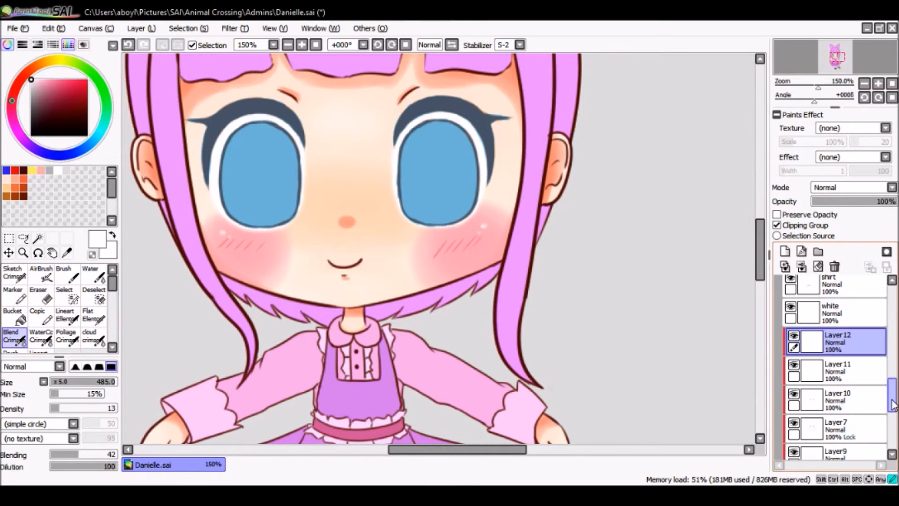
click(847, 404)
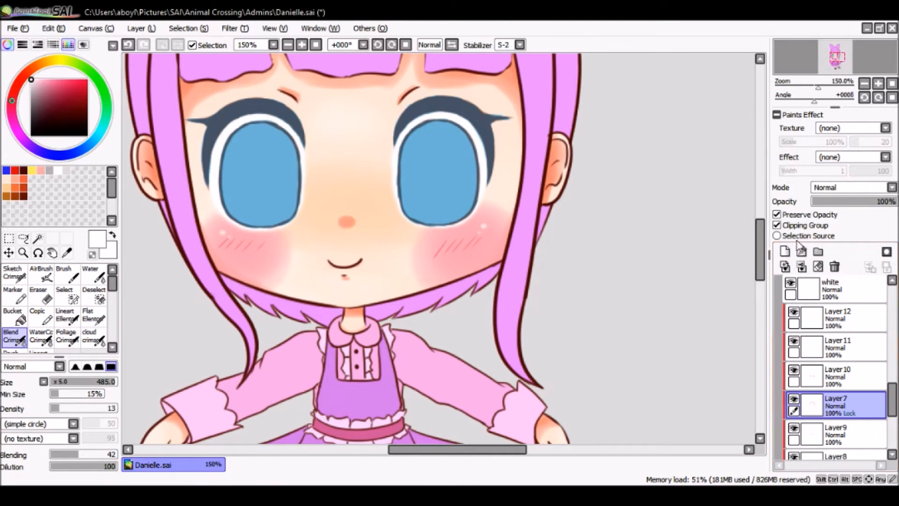
click(778, 214)
drag(77, 382, 56, 384)
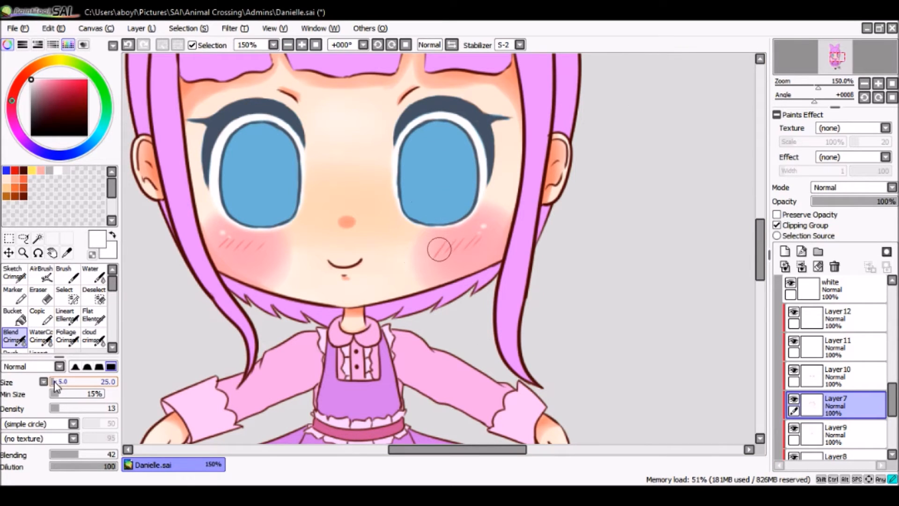
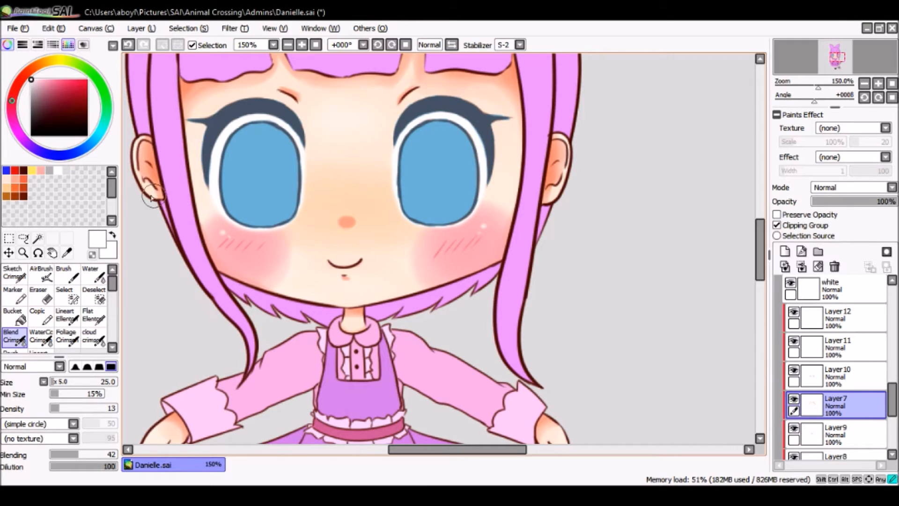
Step: Adjust the colour of the clipped skin layer Layer9 slightly with a colour filter
click(288, 45)
click(288, 45)
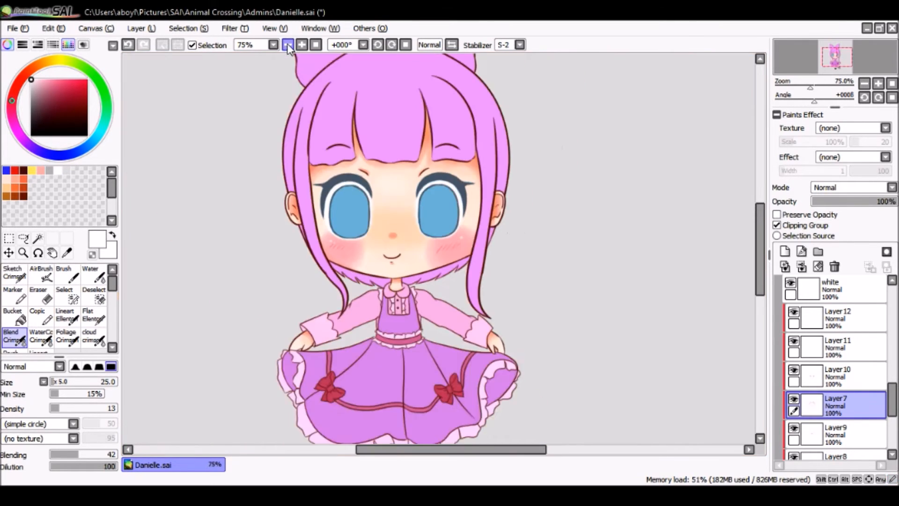
click(288, 45)
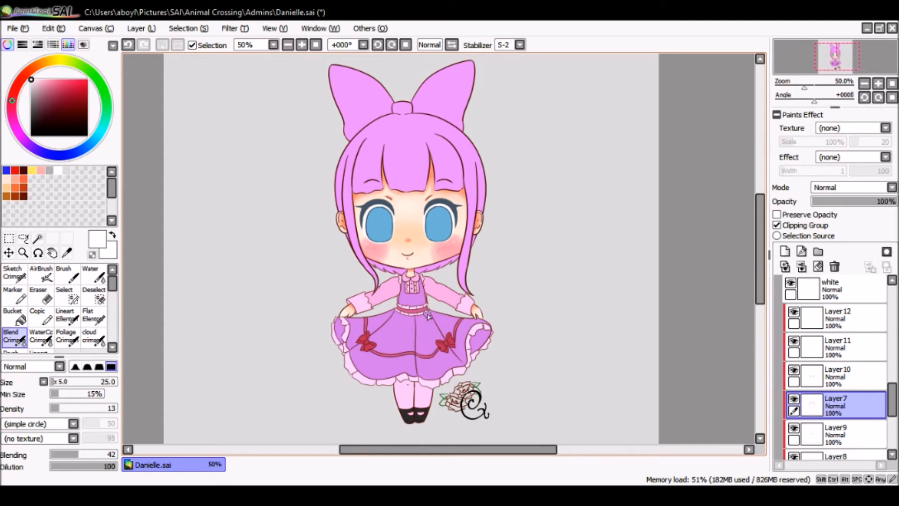
scroll(861, 378, down, 1)
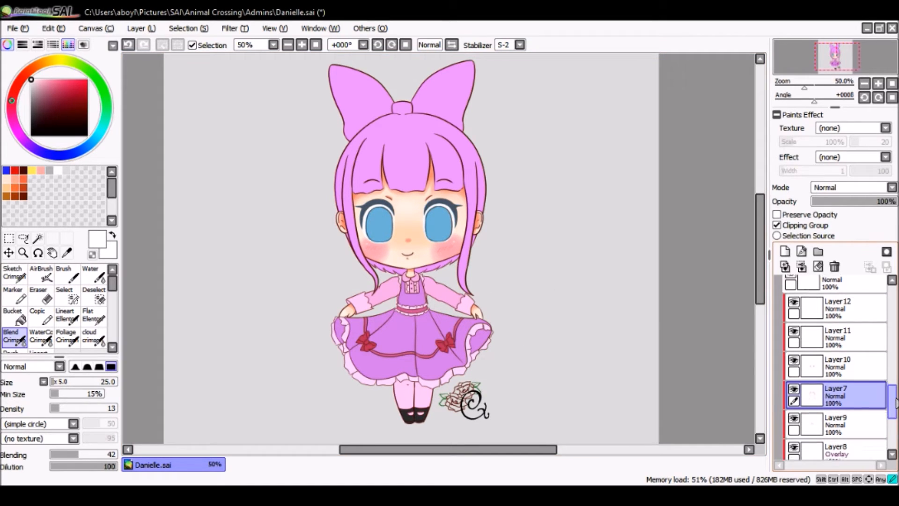
click(856, 371)
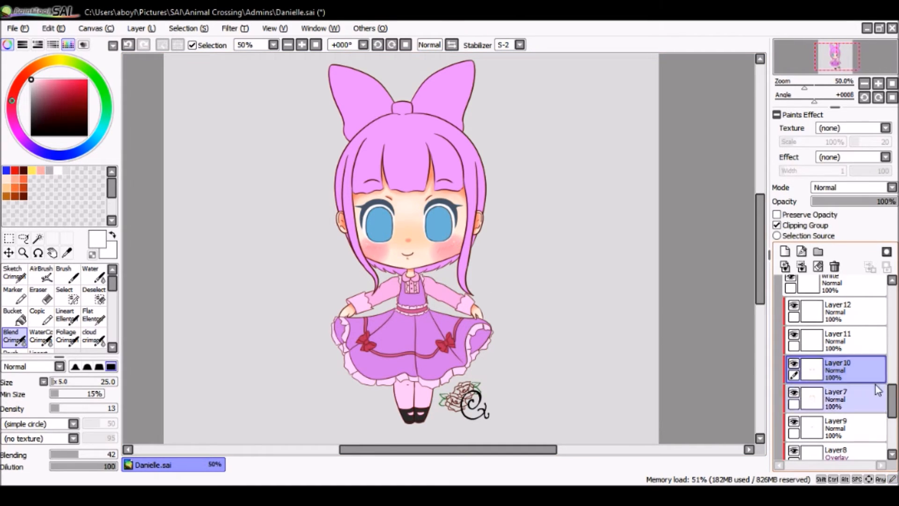
scroll(896, 407, down, 1)
click(838, 404)
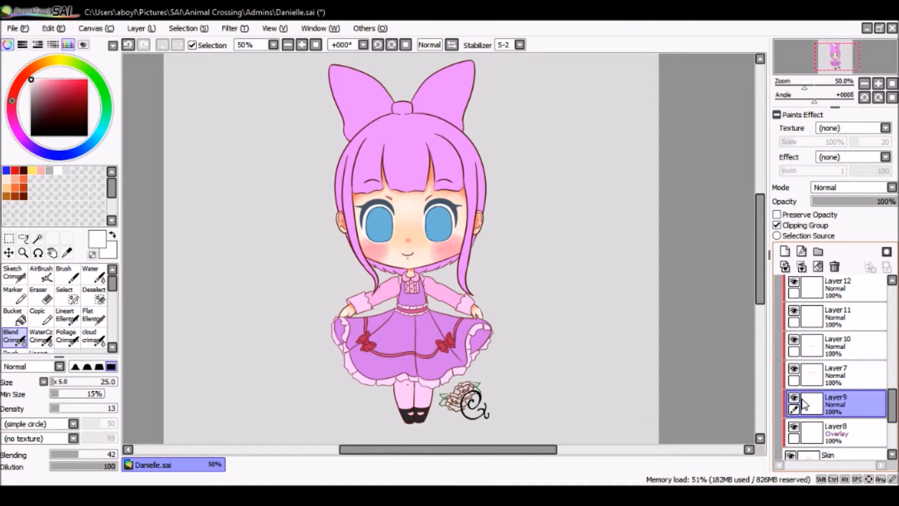
click(233, 28)
click(242, 46)
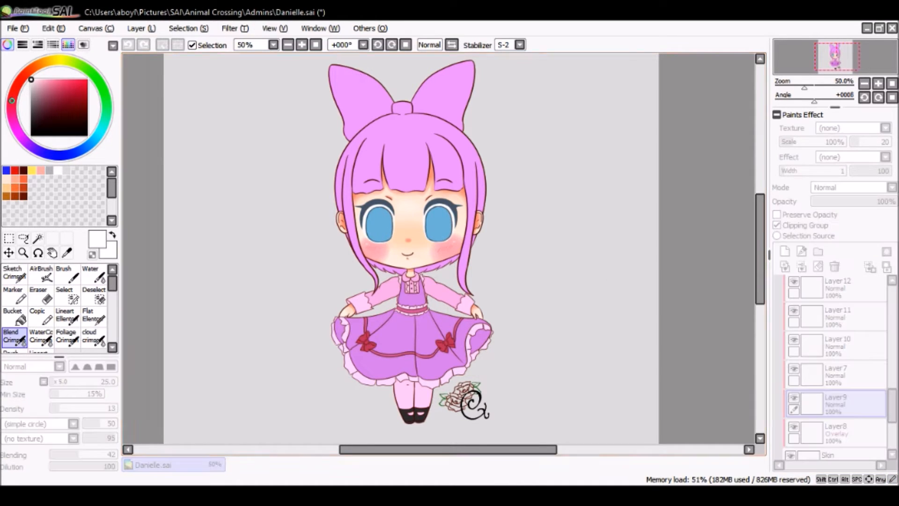
drag(449, 234, 442, 234)
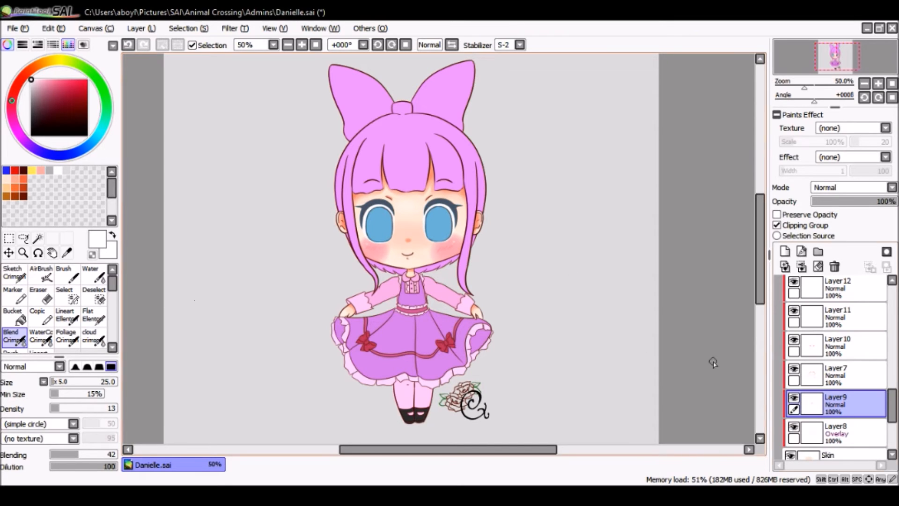
Step: Add a new layer directly above the eye layer in the colour folder and clip it to that layer
drag(894, 403, 895, 329)
click(856, 367)
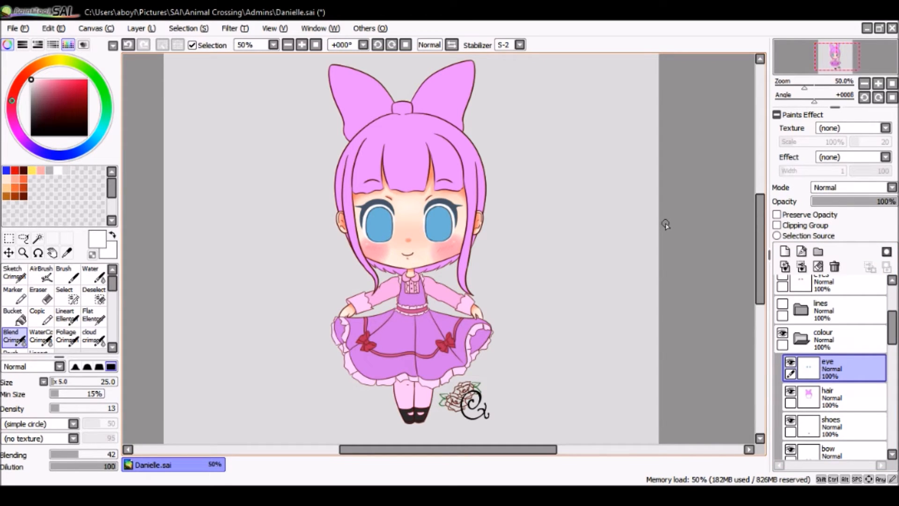
click(785, 252)
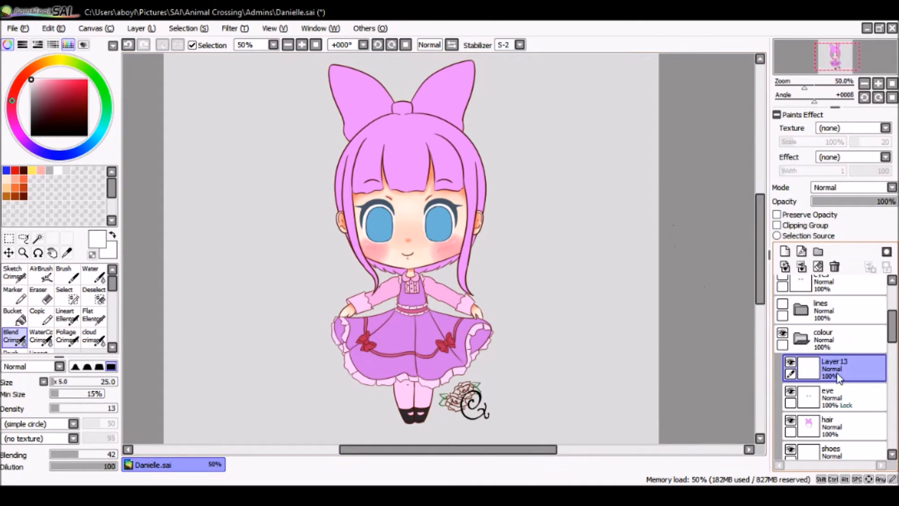
click(777, 225)
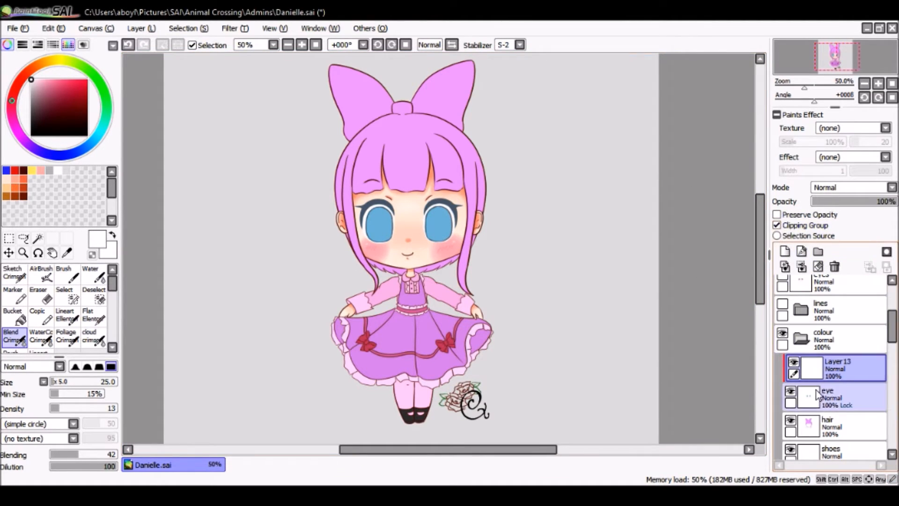
Step: On the eye layer, brush light blue into the lower part of the left iris with the Water brush at size 33
click(843, 397)
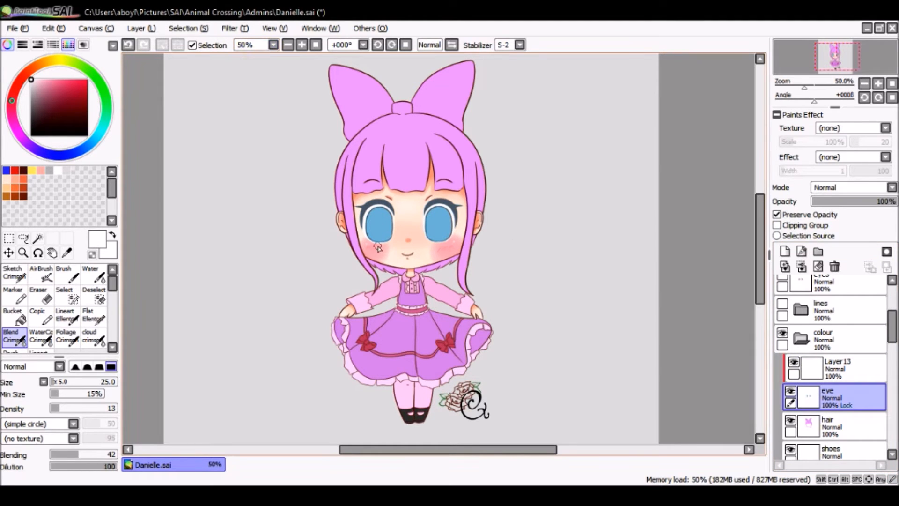
click(302, 45)
click(302, 44)
drag(472, 450, 445, 452)
drag(758, 251, 759, 234)
alt+click(608, 263)
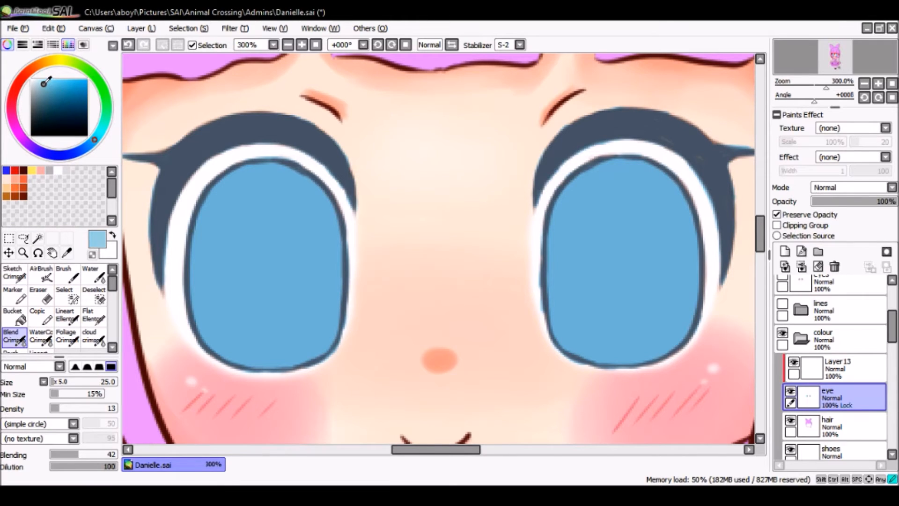
click(95, 282)
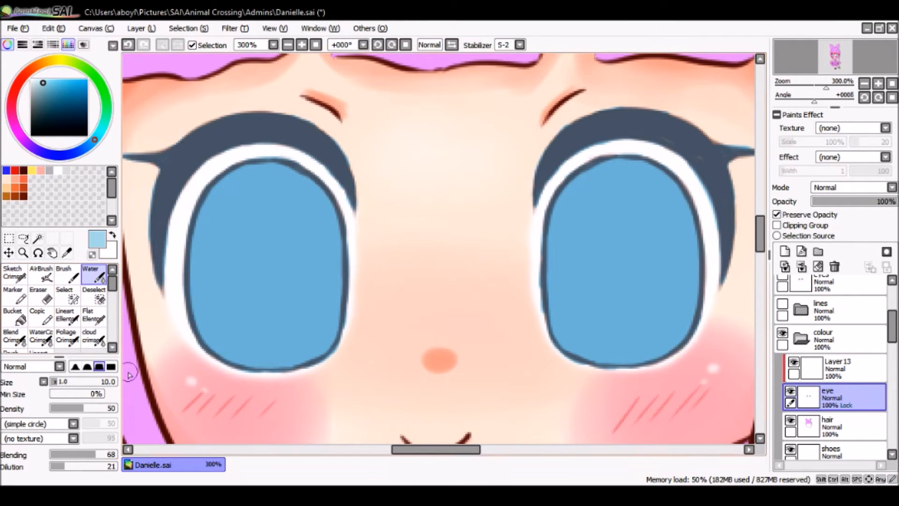
drag(60, 383, 75, 383)
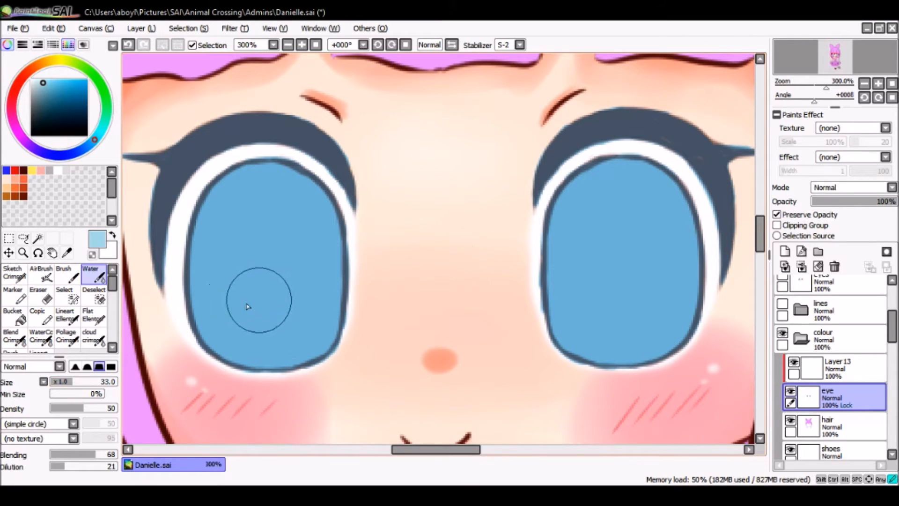
mouse_move(268, 322)
mouse_down()
mouse_move(247, 292)
mouse_move(270, 309)
mouse_move(267, 291)
mouse_up()
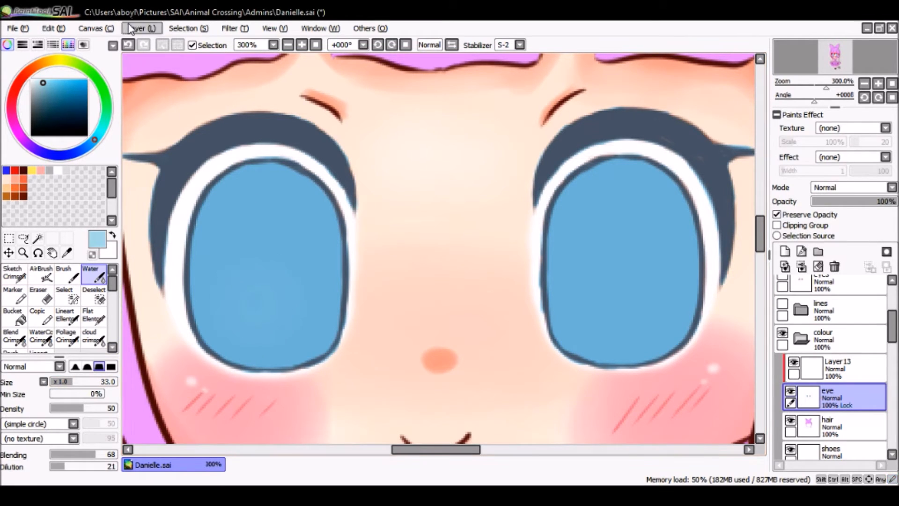
Step: Paint a light blue circle in the lower part of each iris on the clipped layer above the eye layer
click(838, 368)
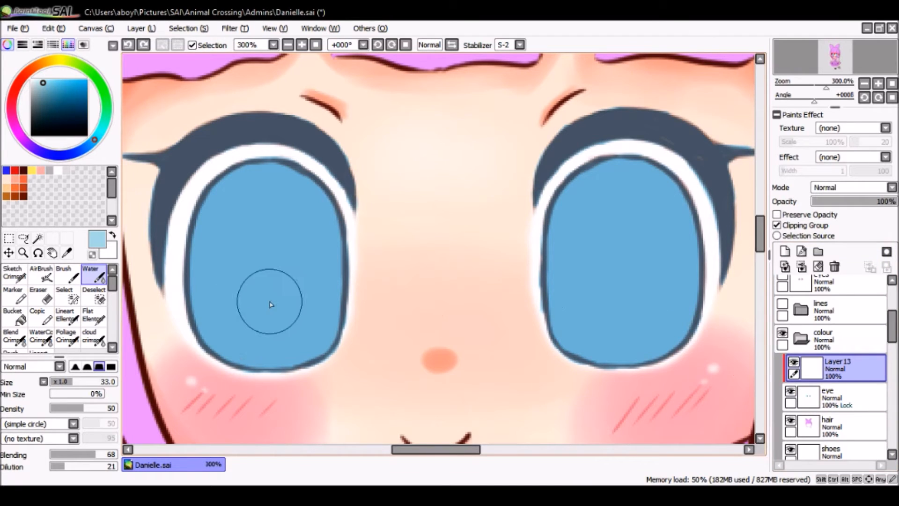
mouse_move(248, 308)
mouse_down()
mouse_move(277, 296)
mouse_move(250, 315)
mouse_move(256, 293)
mouse_move(269, 315)
mouse_move(248, 295)
mouse_move(284, 305)
mouse_move(242, 296)
mouse_move(282, 297)
mouse_move(248, 309)
mouse_move(278, 291)
mouse_move(259, 286)
mouse_move(281, 319)
mouse_move(257, 282)
mouse_move(260, 321)
mouse_move(265, 283)
mouse_move(253, 320)
mouse_move(275, 282)
mouse_move(247, 317)
mouse_move(285, 297)
mouse_up()
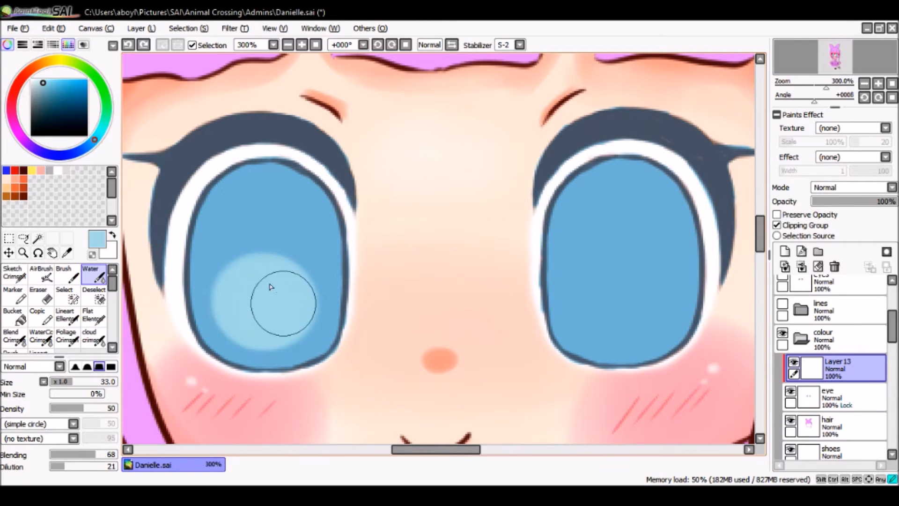
mouse_move(627, 295)
mouse_down()
mouse_move(653, 305)
mouse_move(614, 284)
mouse_move(654, 302)
mouse_up()
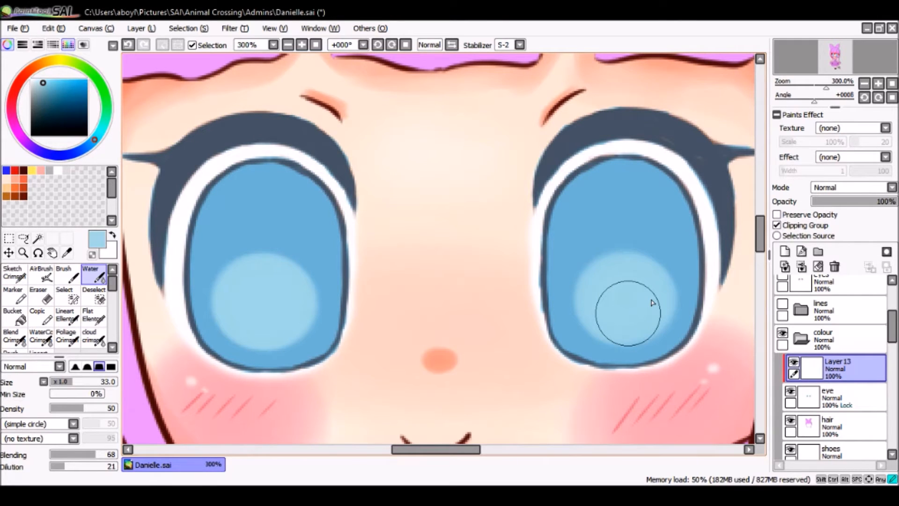
Step: Add a new clipped layer and paint a dark blue oval pupil in each eye with a size 19 Water brush
click(785, 251)
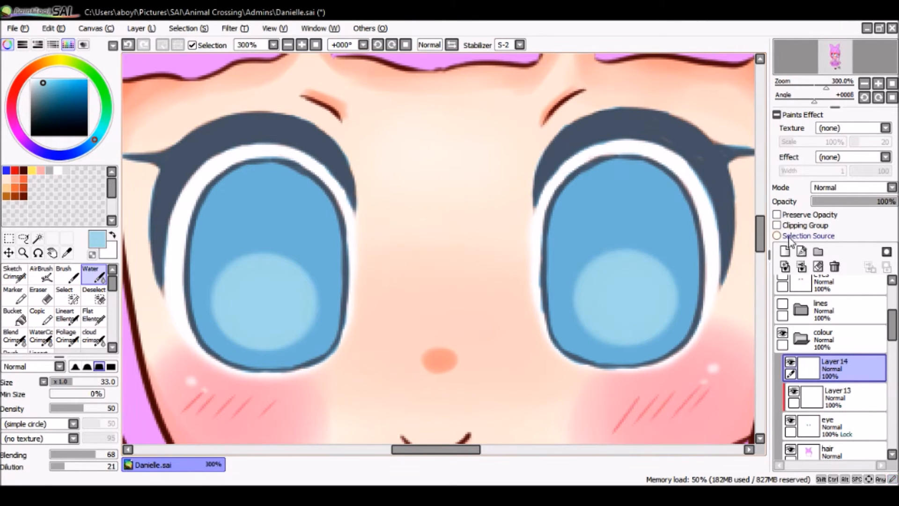
alt+click(601, 187)
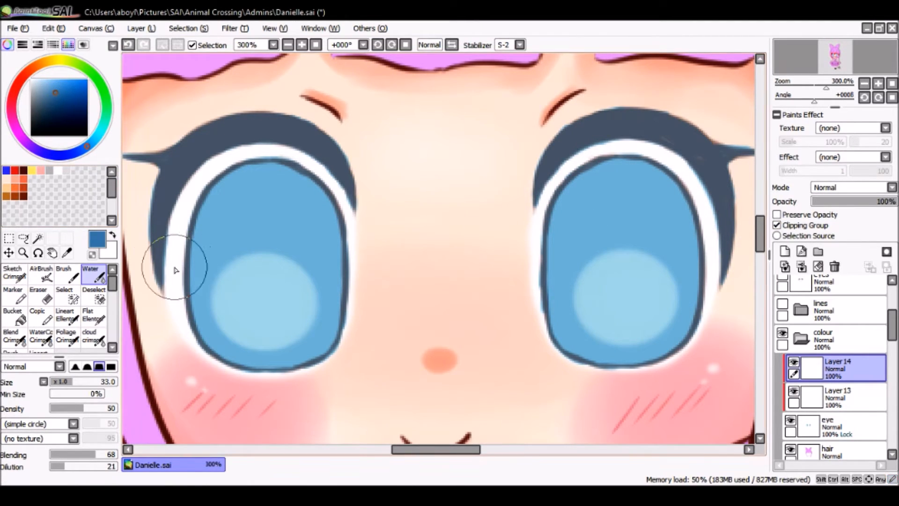
drag(68, 383, 67, 383)
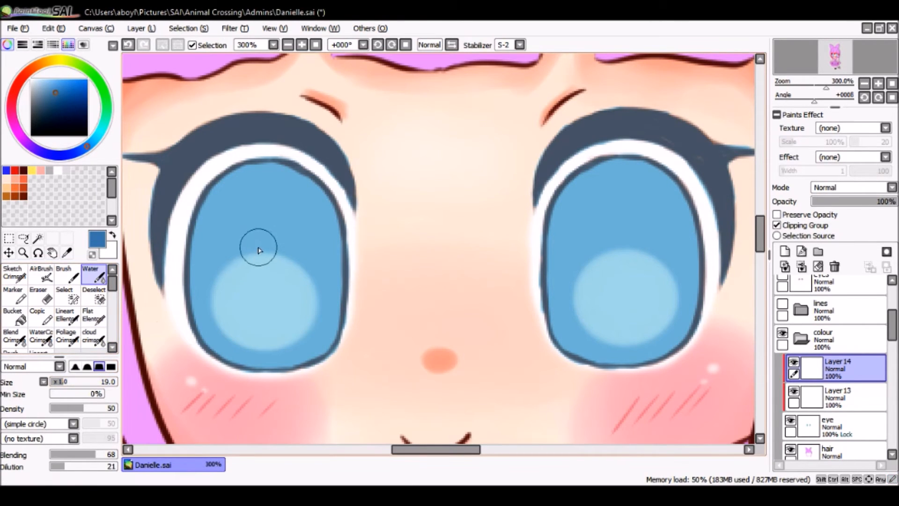
mouse_move(257, 242)
mouse_down()
mouse_move(262, 291)
mouse_move(259, 238)
mouse_move(271, 287)
mouse_move(268, 238)
mouse_up()
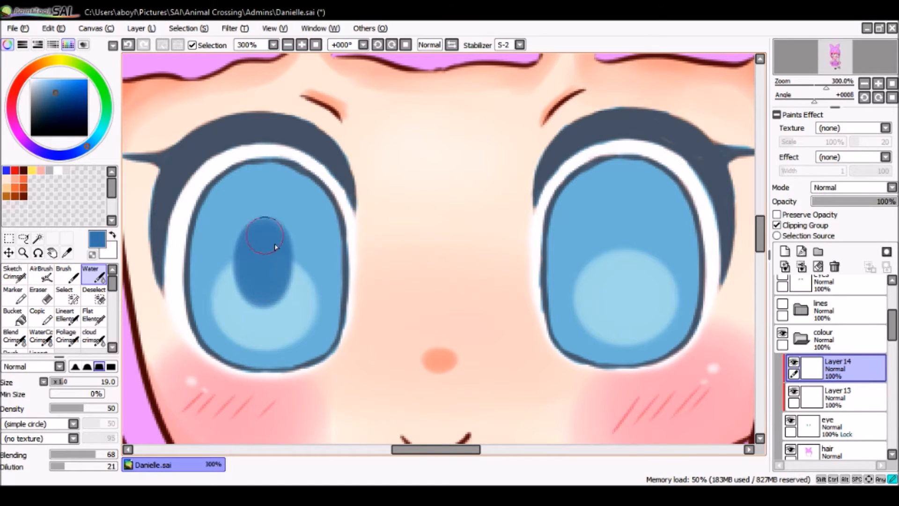
mouse_move(614, 235)
mouse_down()
mouse_move(627, 254)
mouse_move(623, 237)
mouse_move(619, 270)
mouse_move(632, 243)
mouse_move(617, 247)
mouse_move(633, 266)
mouse_move(623, 234)
mouse_move(624, 278)
mouse_move(635, 253)
mouse_move(631, 244)
mouse_up()
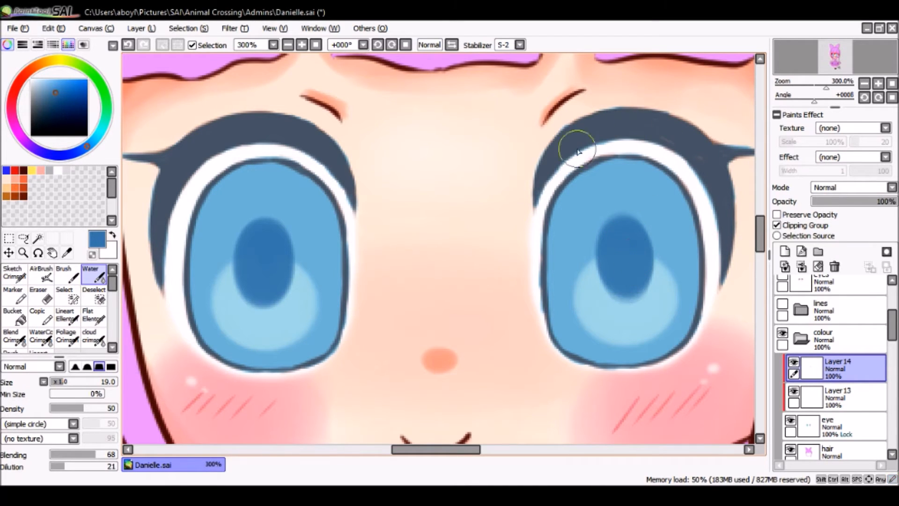
Step: Shade the upper half of both irises and the upper lashes in the same dark blue at brush size 39
drag(71, 383, 89, 383)
mouse_move(301, 121)
mouse_down()
mouse_move(178, 150)
mouse_move(167, 139)
mouse_move(229, 132)
mouse_move(134, 155)
mouse_move(148, 217)
mouse_move(143, 249)
mouse_move(150, 174)
mouse_move(285, 106)
mouse_move(247, 117)
mouse_up()
mouse_move(552, 131)
mouse_down()
mouse_move(605, 111)
mouse_move(544, 140)
mouse_move(639, 122)
mouse_move(614, 126)
mouse_move(687, 126)
mouse_move(738, 216)
mouse_move(734, 174)
mouse_move(761, 256)
mouse_move(757, 277)
mouse_move(746, 225)
mouse_move(595, 179)
mouse_move(694, 171)
mouse_move(534, 166)
mouse_move(669, 178)
mouse_move(689, 189)
mouse_move(613, 197)
mouse_move(702, 194)
mouse_move(621, 197)
mouse_move(666, 200)
mouse_up()
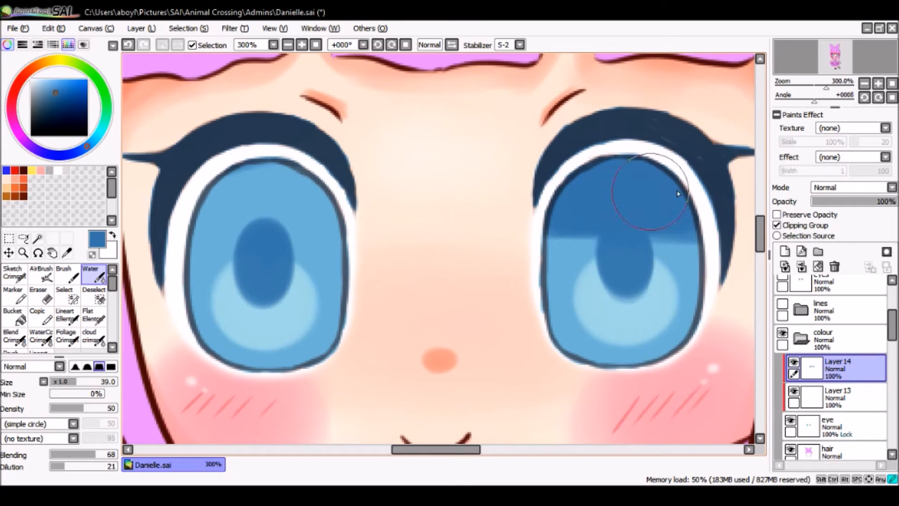
mouse_move(267, 194)
mouse_down()
mouse_move(386, 178)
mouse_move(200, 179)
mouse_move(350, 167)
mouse_move(329, 185)
mouse_move(212, 187)
mouse_move(351, 191)
mouse_move(172, 215)
mouse_move(350, 209)
mouse_move(234, 202)
mouse_move(366, 210)
mouse_move(218, 201)
mouse_move(383, 208)
mouse_move(250, 208)
mouse_move(221, 193)
mouse_move(365, 192)
mouse_up()
mouse_move(622, 159)
mouse_down()
mouse_move(546, 200)
mouse_move(611, 207)
mouse_move(558, 211)
mouse_move(684, 212)
mouse_up()
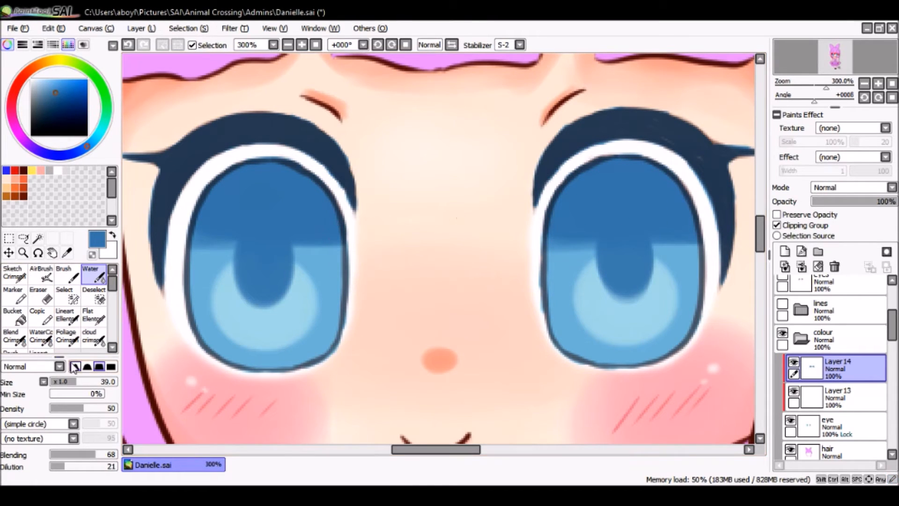
Step: Extend the dark shading down the sides of both irises with a size 11 brush, curving its lower edge
drag(79, 381, 65, 384)
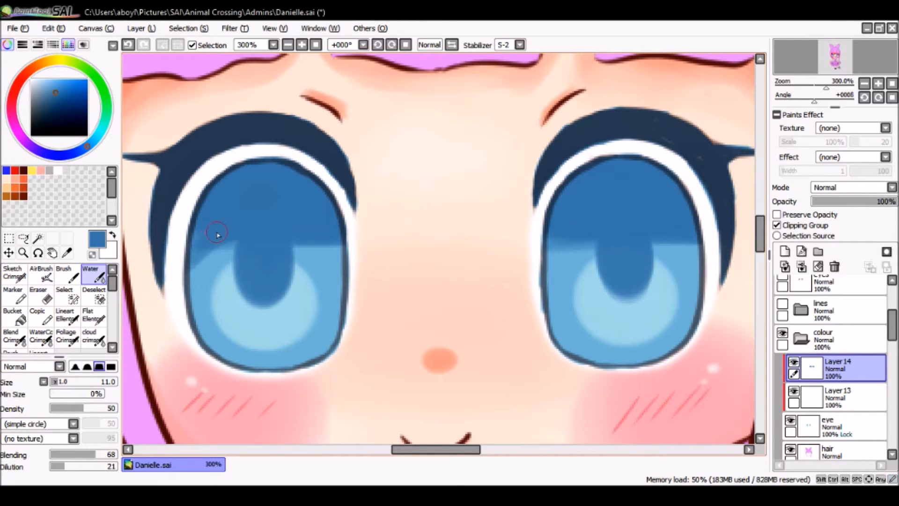
drag(212, 242, 200, 251)
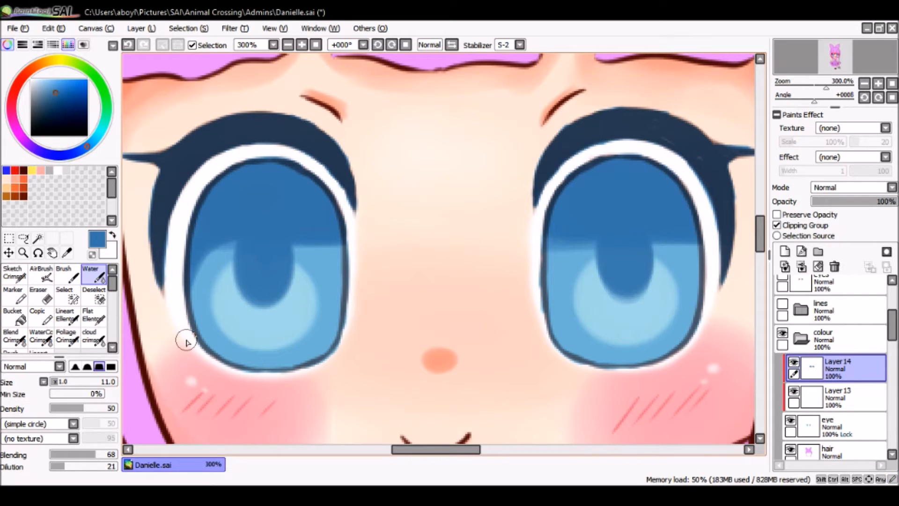
mouse_move(209, 268)
mouse_down()
mouse_move(306, 240)
mouse_move(348, 269)
mouse_move(330, 244)
mouse_up()
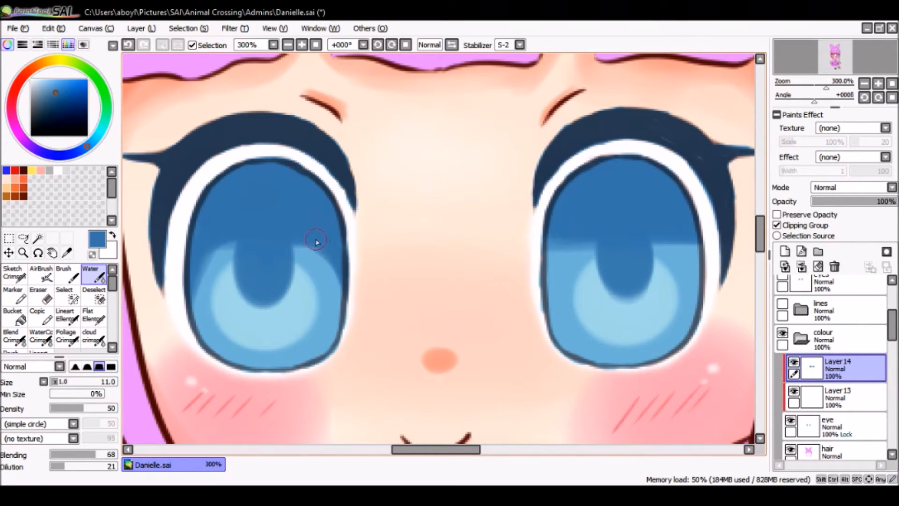
mouse_move(563, 245)
mouse_down()
mouse_move(583, 232)
mouse_move(559, 286)
mouse_move(579, 232)
mouse_move(555, 289)
mouse_up()
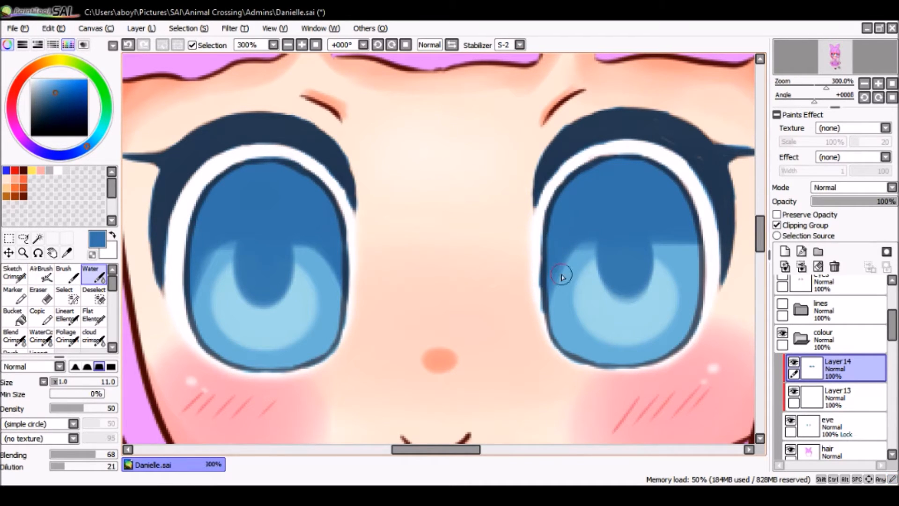
mouse_move(663, 238)
mouse_down()
mouse_move(702, 266)
mouse_move(700, 256)
mouse_move(678, 239)
mouse_move(712, 305)
mouse_up()
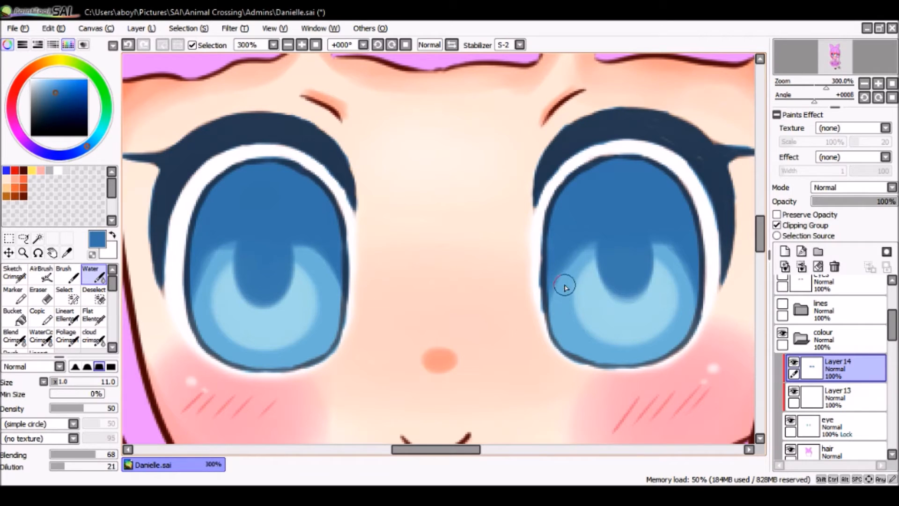
Step: Add a new clipped layer and paint a smaller oval inside each pupil in the iris's mid blue at brush size 11
alt+click(557, 317)
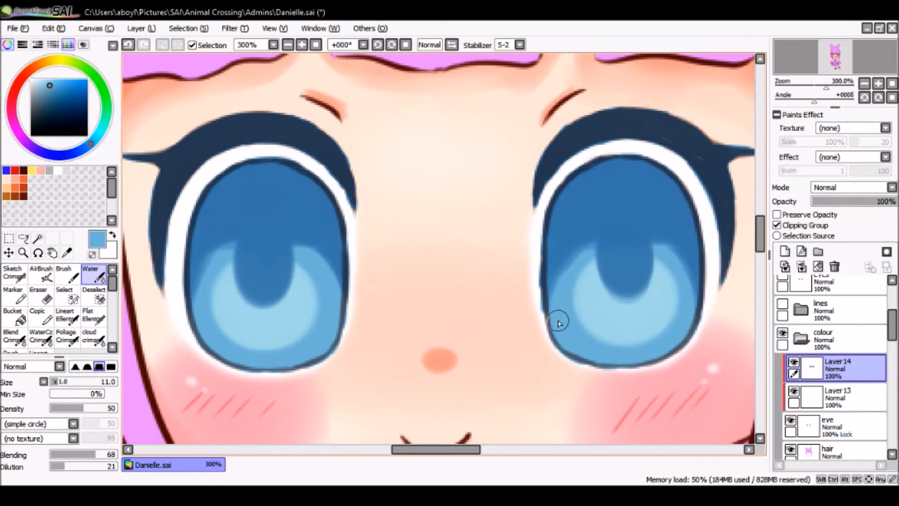
click(785, 251)
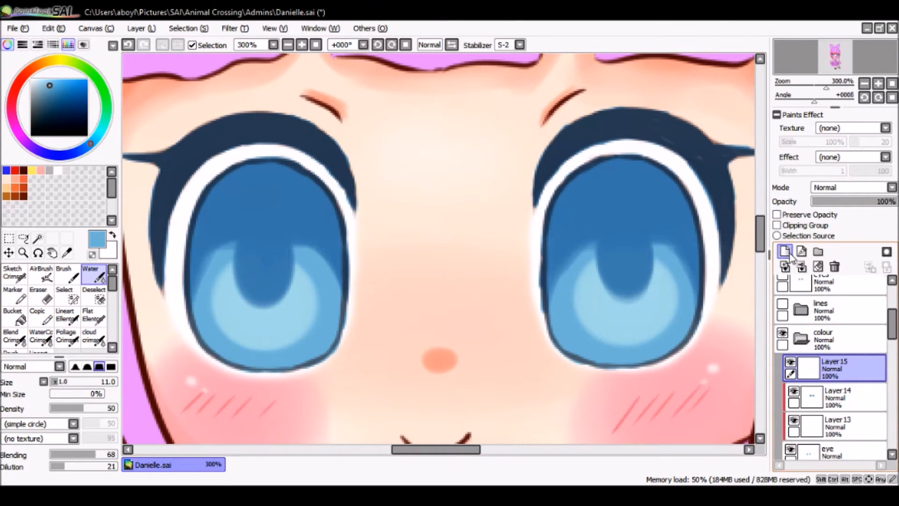
click(802, 226)
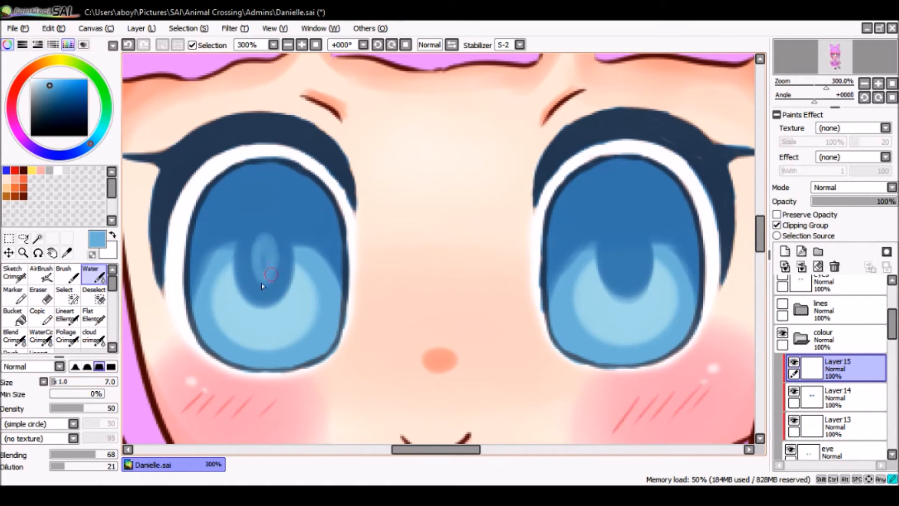
key(ctrl+z)
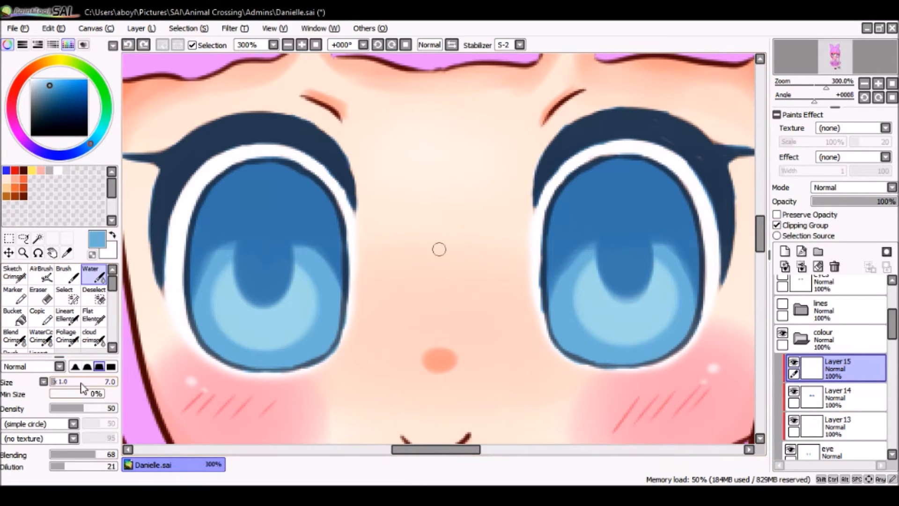
mouse_move(262, 251)
mouse_down()
mouse_move(260, 241)
mouse_move(262, 271)
mouse_up()
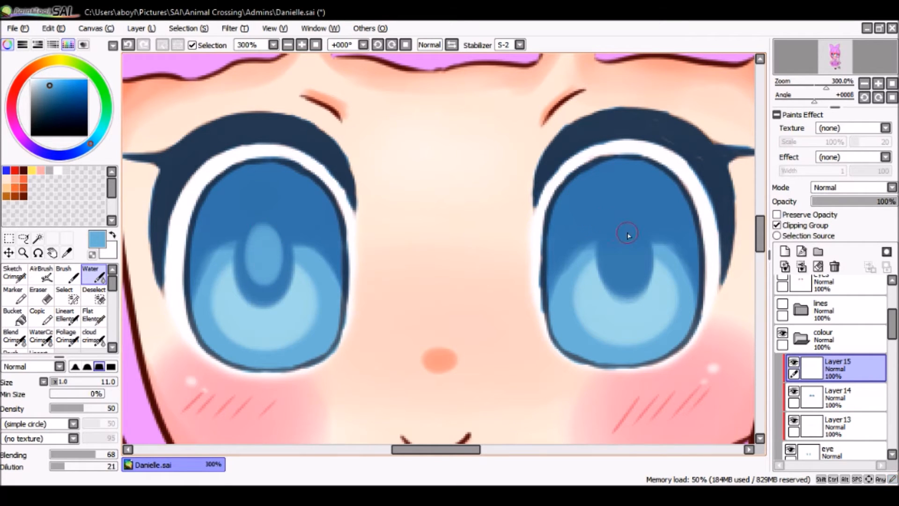
mouse_move(625, 246)
mouse_down()
mouse_move(633, 249)
mouse_move(619, 257)
mouse_up()
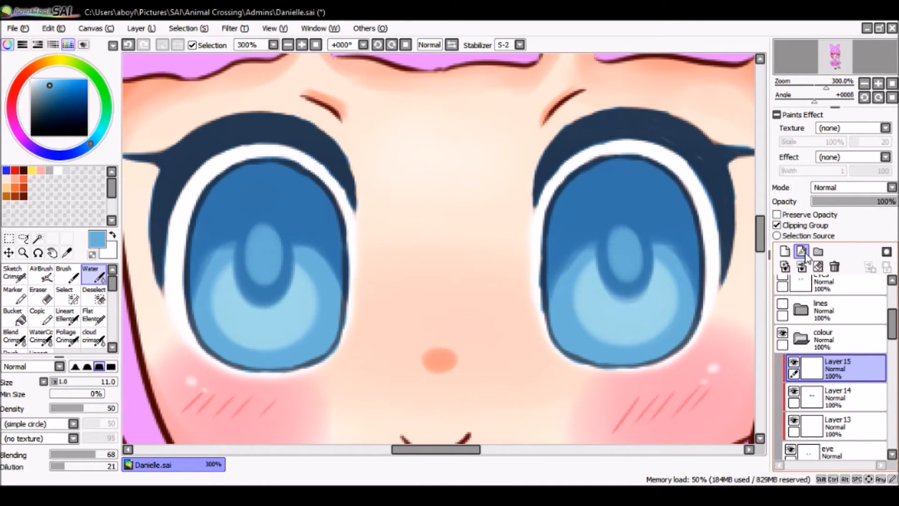
Step: Add another clipped layer and airbrush a deeper navy over the tops of both irises and the lashes at size 29
click(786, 254)
click(780, 226)
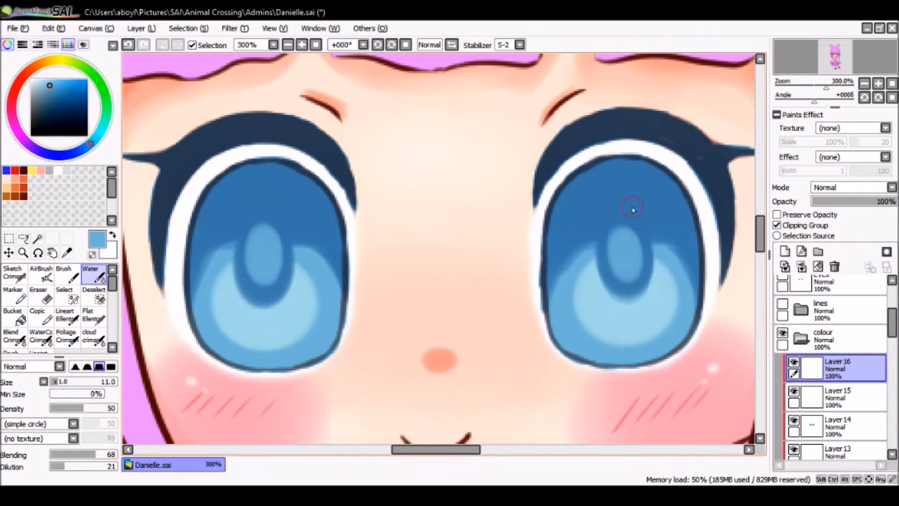
alt+click(270, 191)
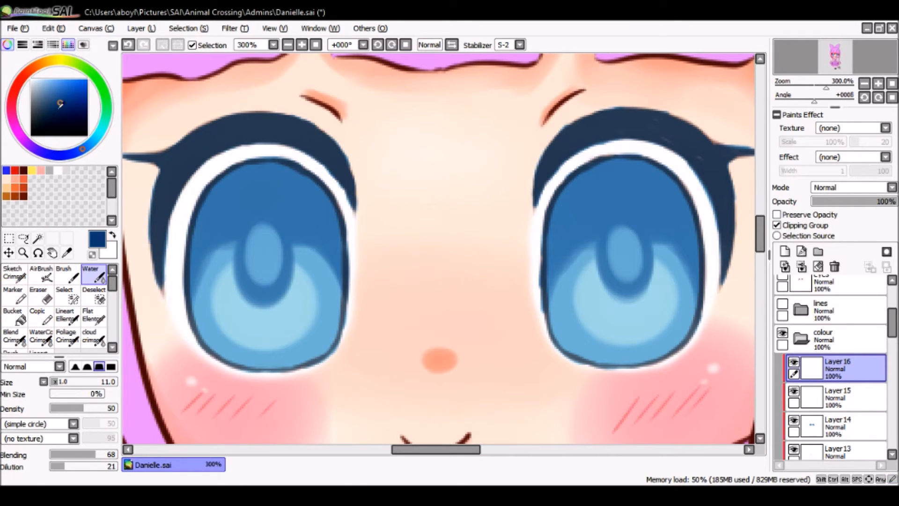
click(41, 274)
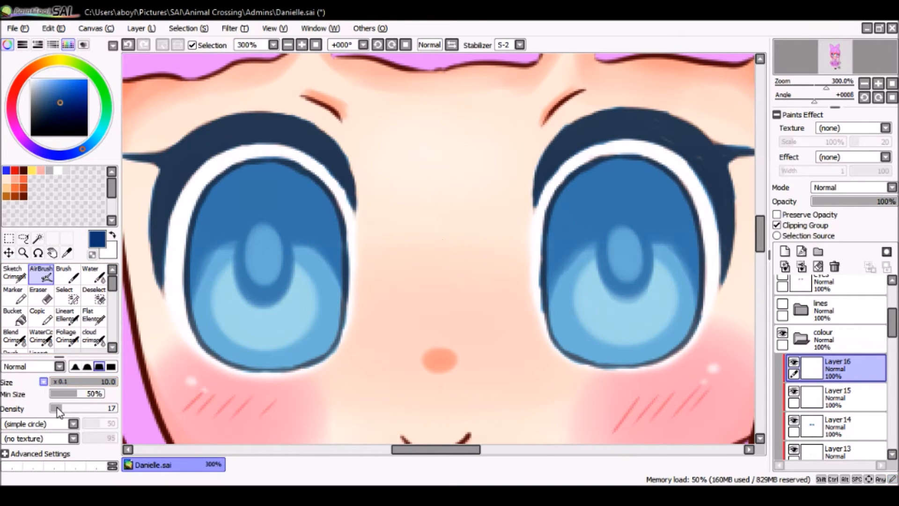
drag(62, 383, 69, 383)
mouse_move(251, 119)
mouse_down()
mouse_move(200, 149)
mouse_move(210, 131)
mouse_move(258, 119)
mouse_up()
mouse_move(288, 162)
mouse_down()
mouse_move(253, 163)
mouse_move(355, 178)
mouse_move(337, 189)
mouse_up()
mouse_move(634, 124)
mouse_down()
mouse_move(524, 159)
mouse_move(644, 160)
mouse_move(670, 170)
mouse_move(535, 183)
mouse_move(649, 185)
mouse_move(621, 194)
mouse_move(568, 187)
mouse_up()
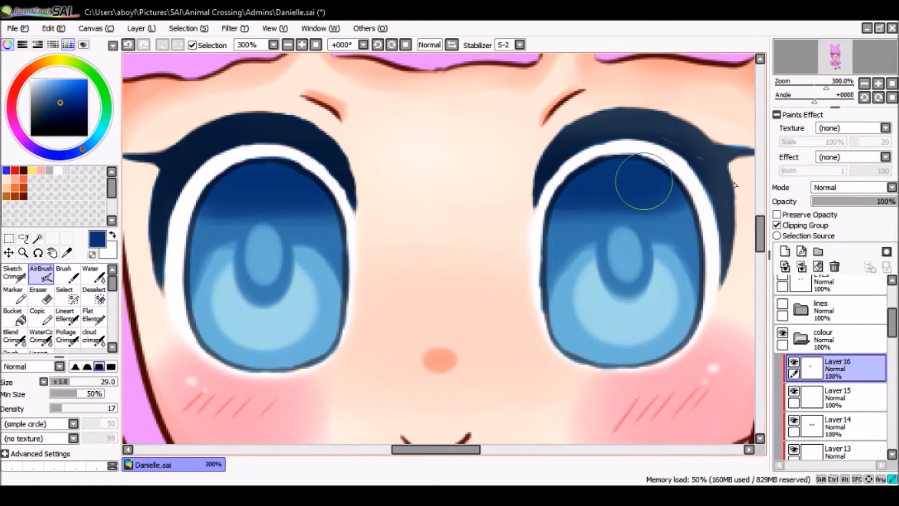
mouse_move(714, 173)
mouse_down()
mouse_move(743, 234)
mouse_move(739, 280)
mouse_up()
mouse_move(742, 160)
mouse_down()
mouse_move(633, 101)
mouse_move(568, 141)
mouse_move(639, 167)
mouse_move(544, 201)
mouse_up()
Step: Soften the lower edge of the navy shading in both irises with the Blend brush at size 40
click(14, 336)
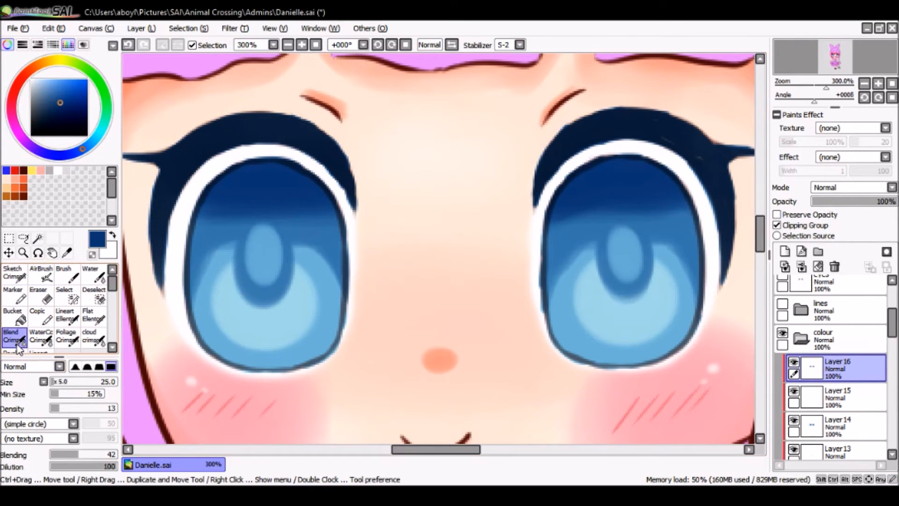
mouse_move(67, 384)
mouse_down()
mouse_move(47, 386)
mouse_move(63, 386)
mouse_move(56, 383)
mouse_up()
mouse_move(237, 226)
mouse_down()
mouse_move(274, 205)
mouse_move(221, 219)
mouse_move(332, 216)
mouse_move(215, 217)
mouse_move(273, 214)
mouse_move(248, 222)
mouse_move(305, 210)
mouse_move(226, 198)
mouse_move(271, 184)
mouse_move(332, 248)
mouse_move(230, 268)
mouse_move(235, 255)
mouse_move(291, 252)
mouse_move(276, 254)
mouse_move(301, 228)
mouse_move(267, 219)
mouse_up()
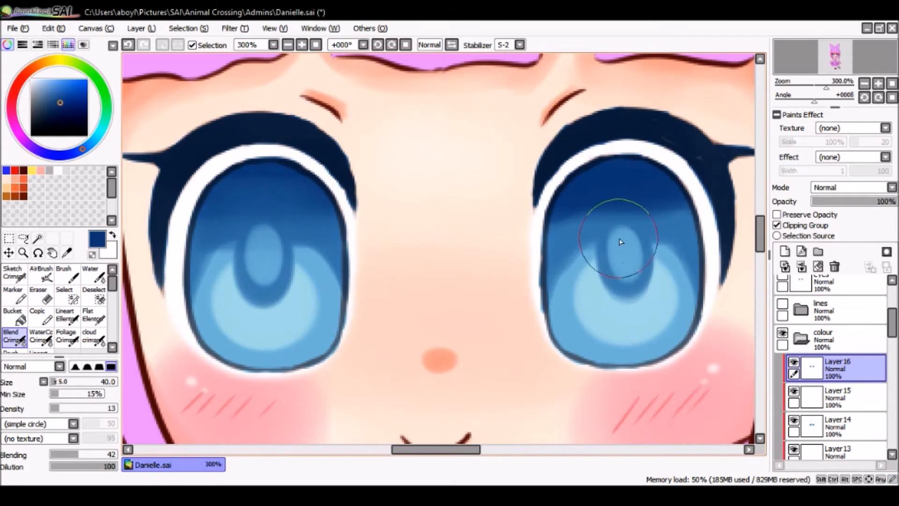
mouse_move(634, 214)
mouse_down()
mouse_move(598, 208)
mouse_move(682, 213)
mouse_move(570, 215)
mouse_move(694, 247)
mouse_move(570, 214)
mouse_move(590, 218)
mouse_move(612, 199)
mouse_move(683, 240)
mouse_move(578, 253)
mouse_move(672, 257)
mouse_move(585, 248)
mouse_move(604, 215)
mouse_move(528, 219)
mouse_move(540, 310)
mouse_up()
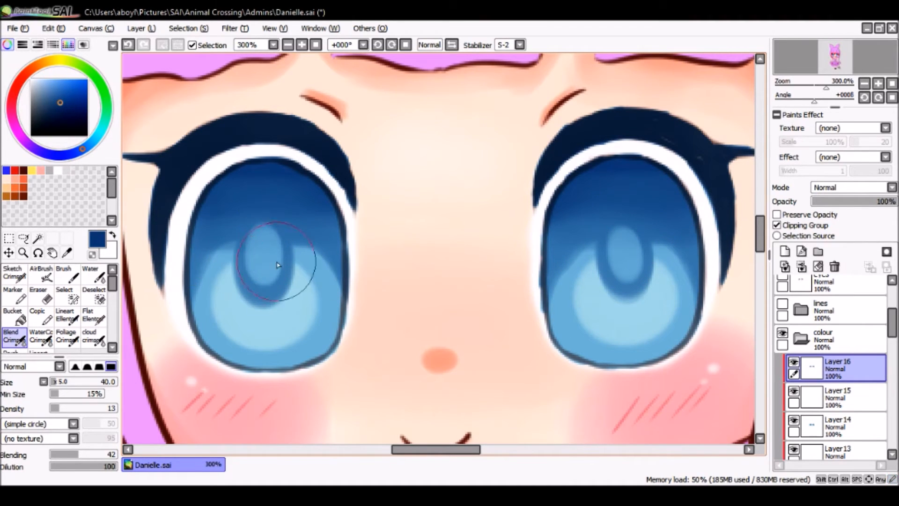
Step: Add a new layer clipped to the eye layers and set its blending mode to Luminosity
click(288, 45)
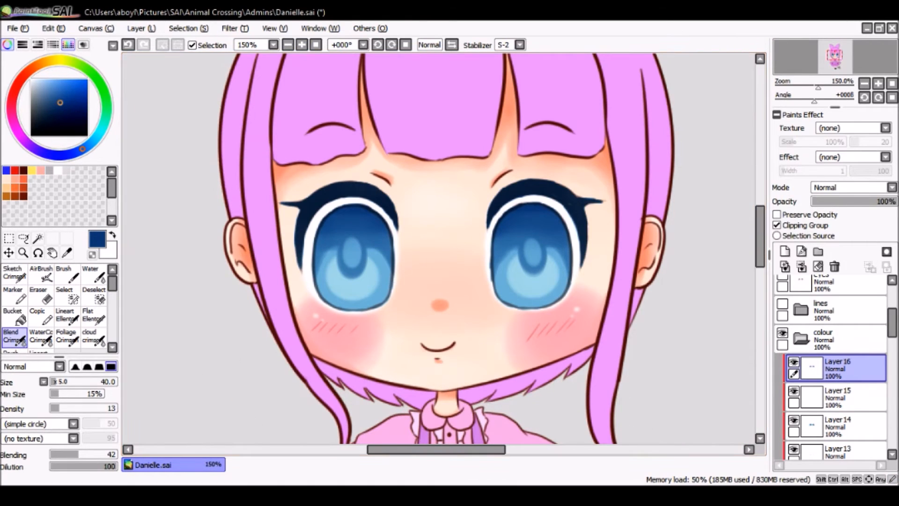
click(784, 251)
click(778, 226)
click(847, 235)
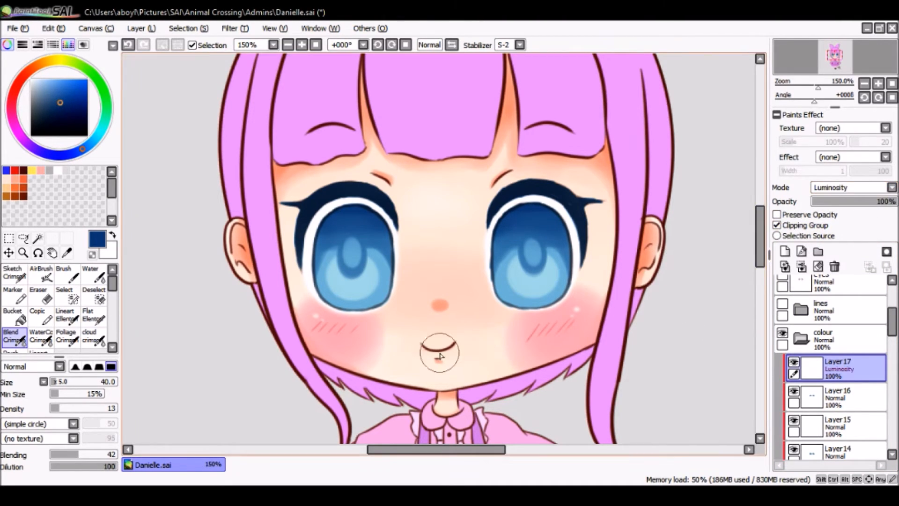
Step: Paint glowing highlights in the lower part of both irises with the Flat brush at size 40, using the iris's light blue
click(94, 317)
drag(97, 382, 58, 382)
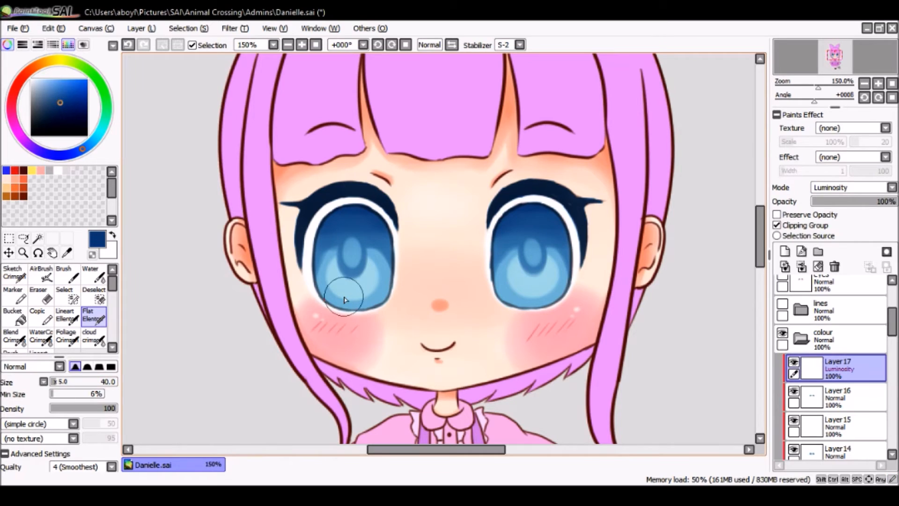
alt+click(335, 283)
mouse_move(342, 295)
mouse_down()
mouse_move(360, 293)
mouse_move(351, 281)
mouse_move(354, 288)
mouse_up()
mouse_move(524, 283)
mouse_down()
mouse_move(541, 289)
mouse_move(532, 281)
mouse_up()
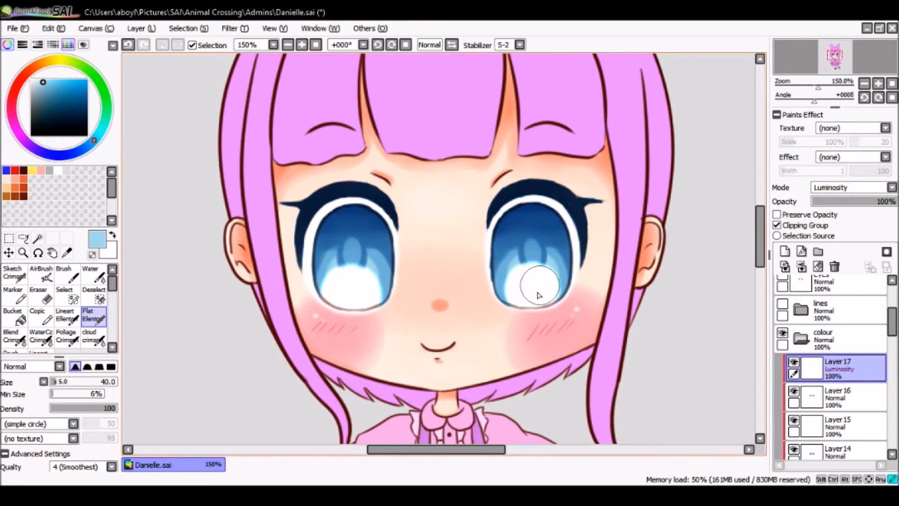
Step: Tone down the glow layer with a filter adjustment and set its opacity to 67%
click(236, 44)
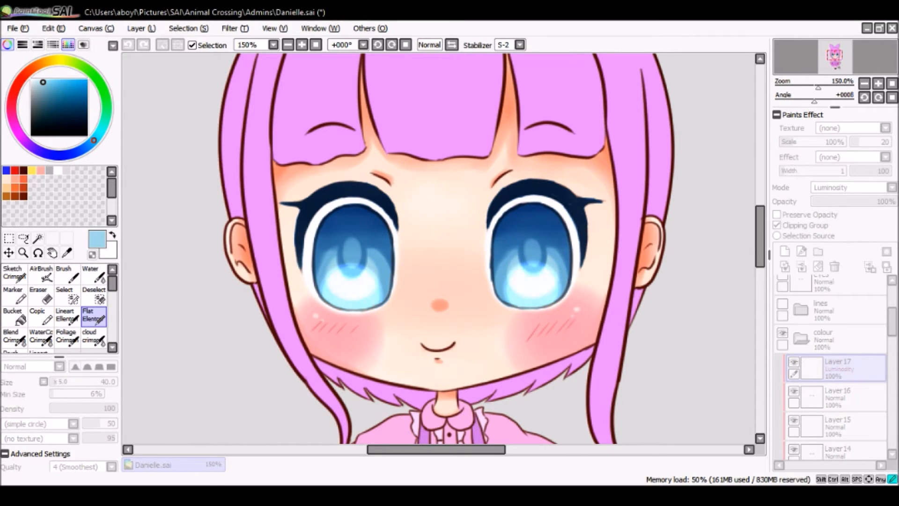
click(872, 203)
drag(870, 204, 869, 204)
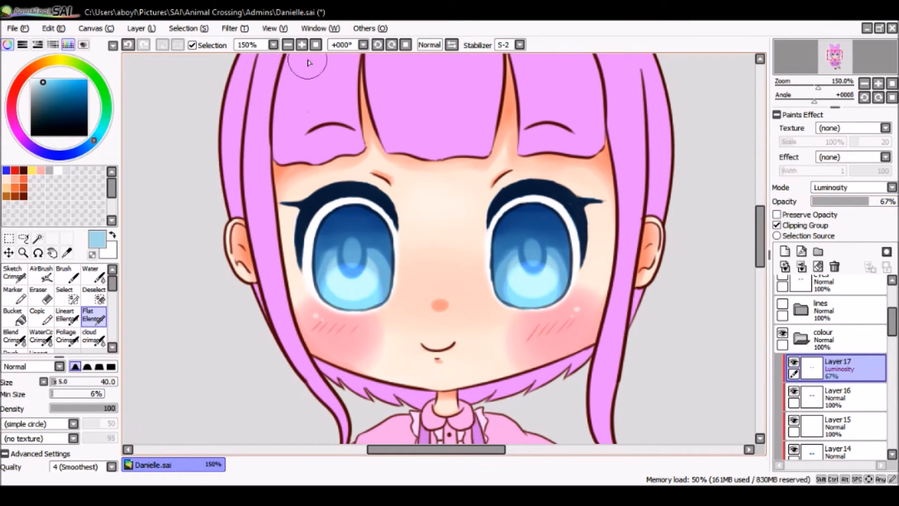
scroll(850, 357, up, 5)
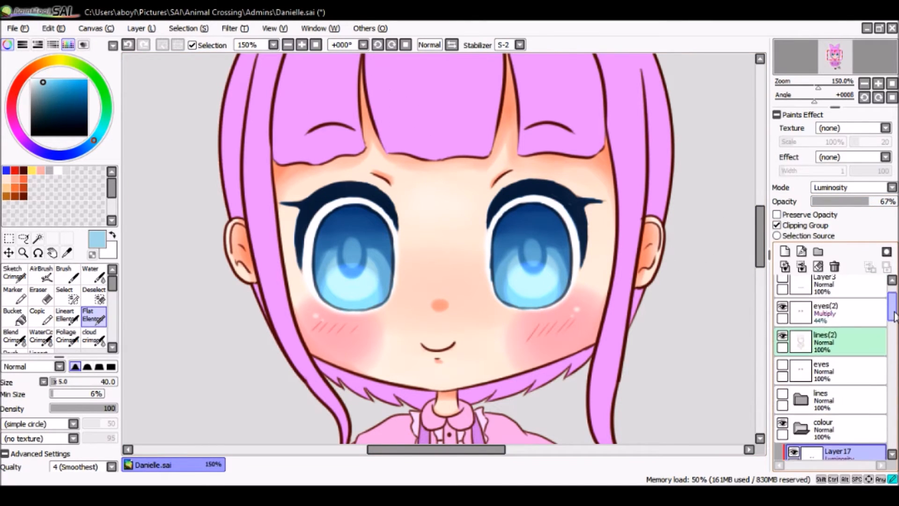
Step: Add a new layer above the eyes(2) layer and set its blending mode to Luminosity
click(850, 357)
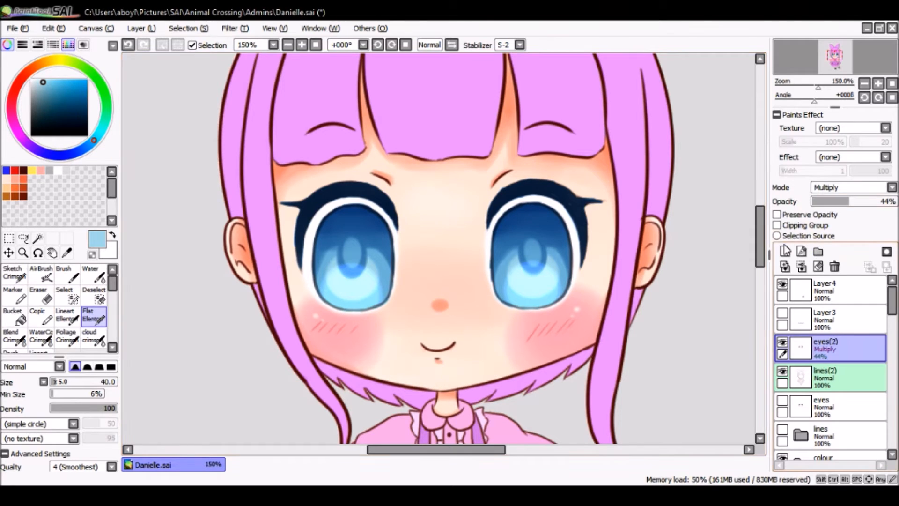
click(785, 251)
scroll(860, 241, down, 4)
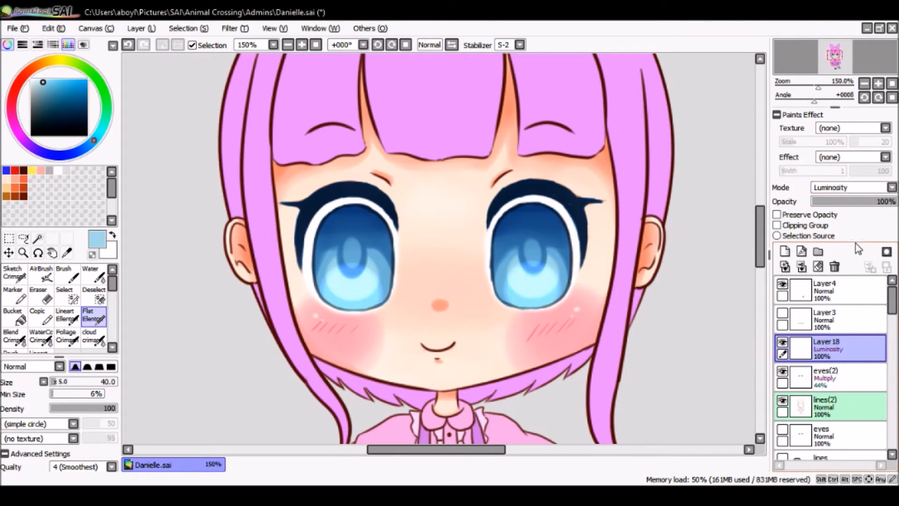
Step: Paint glowing oval highlights in the upper part of both irises with the Water brush at size 15, plus small dots at size 5, using the iris blue
alt+click(349, 241)
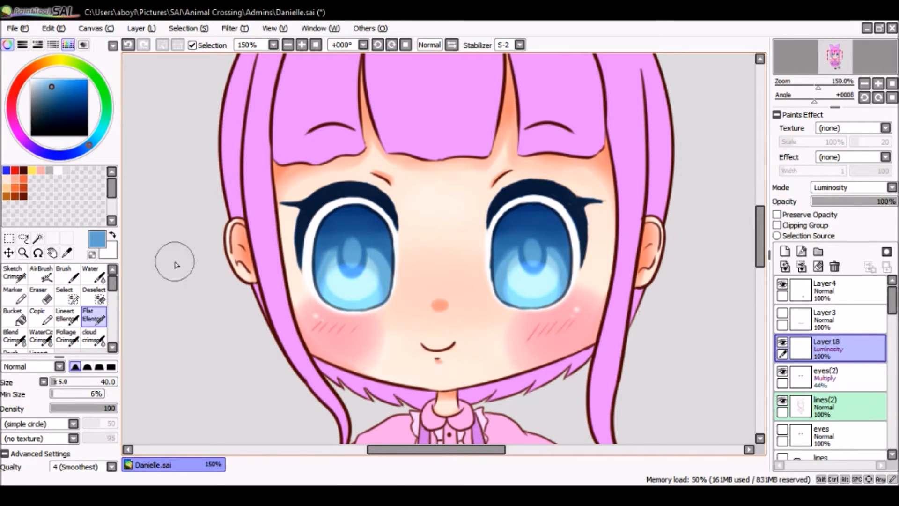
click(94, 273)
key(bracketright)
key(bracketright)
key(bracketright)
key(bracketright)
key(bracketright)
click(302, 45)
click(301, 45)
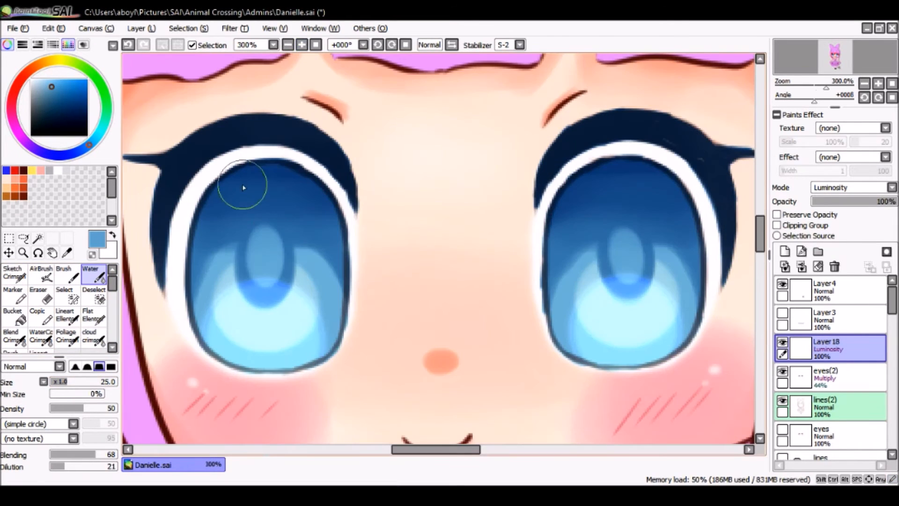
key(bracketleft)
key(bracketleft)
key(bracketleft)
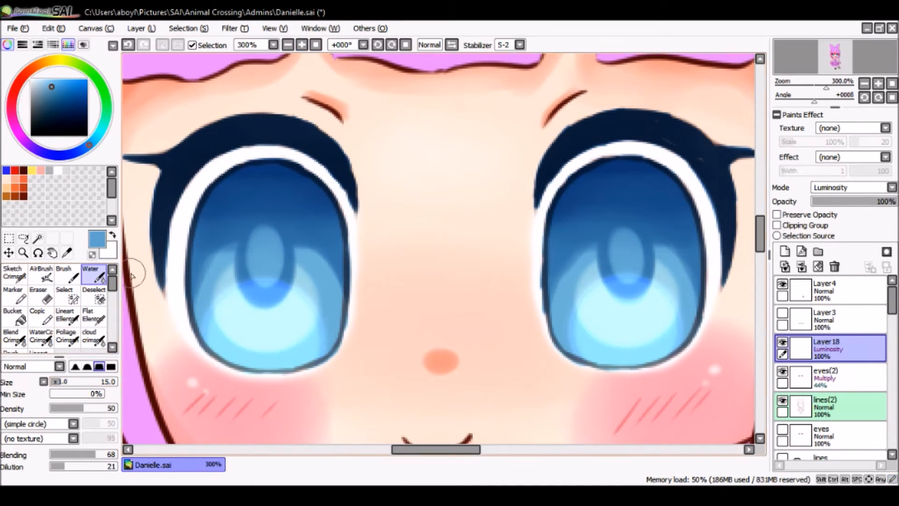
mouse_move(226, 220)
mouse_down()
mouse_move(241, 206)
mouse_move(231, 201)
mouse_move(268, 220)
mouse_up()
mouse_move(584, 191)
mouse_down()
mouse_move(580, 217)
mouse_move(589, 195)
mouse_move(599, 207)
mouse_move(579, 210)
mouse_up()
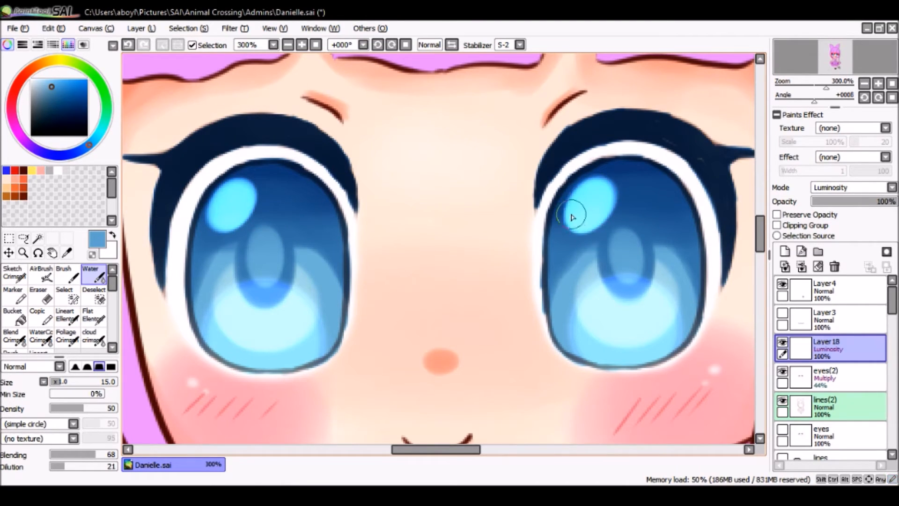
drag(78, 383, 54, 383)
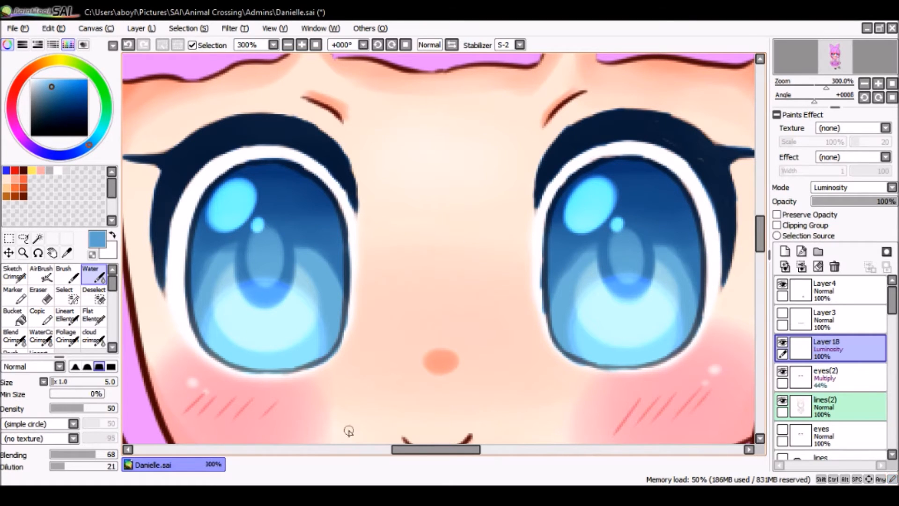
Step: Paint white highlights on the outer-left edge and small dots in the lower right of both irises with the Brush at size 6.6
click(58, 170)
click(66, 274)
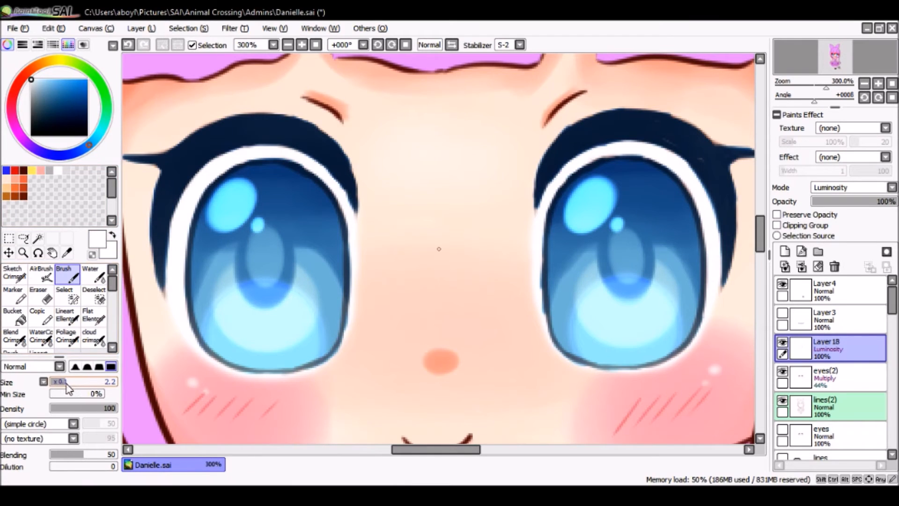
drag(65, 387, 92, 385)
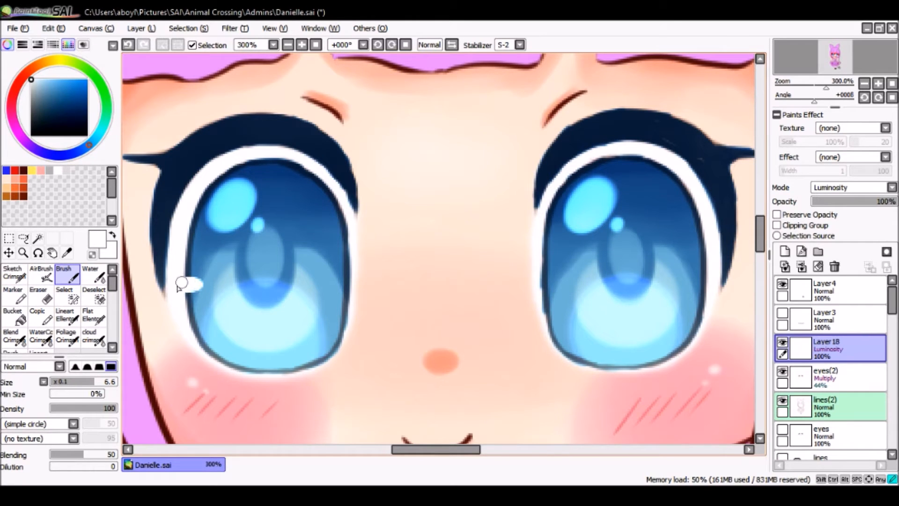
drag(179, 286, 178, 286)
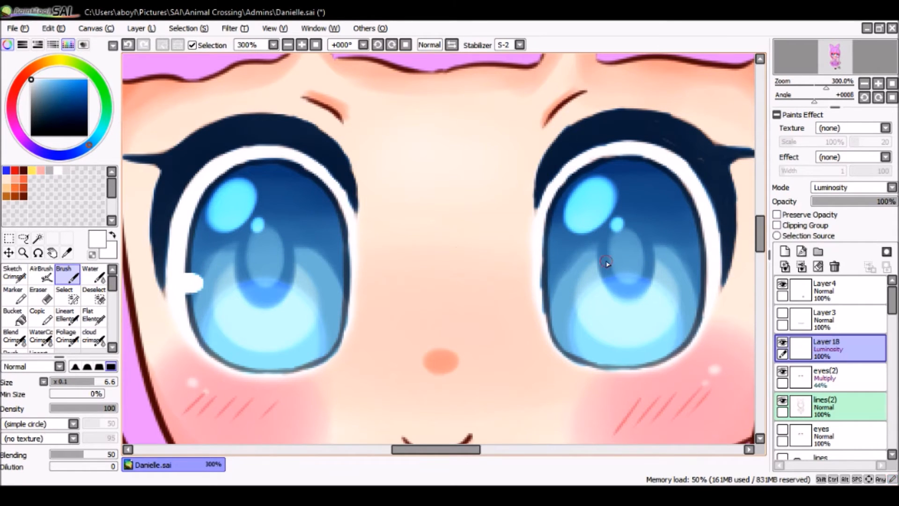
mouse_move(554, 298)
mouse_down()
mouse_move(536, 295)
mouse_move(557, 291)
mouse_up()
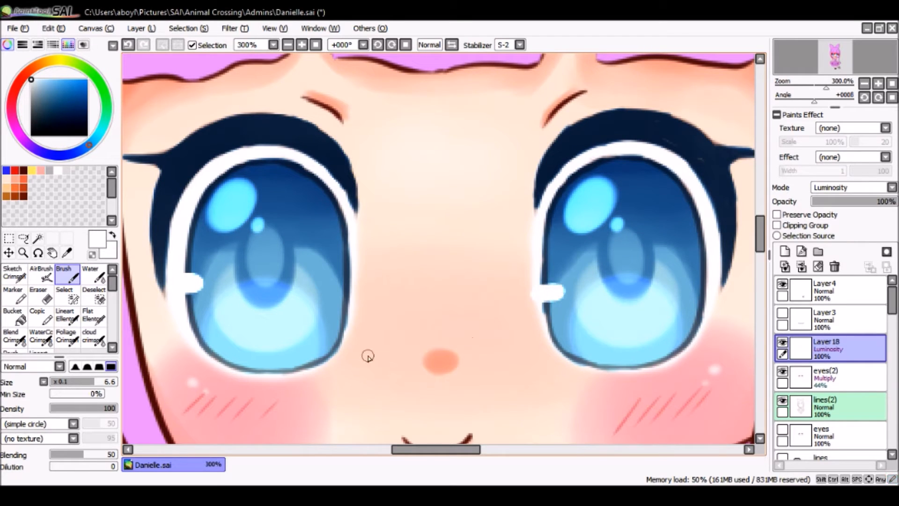
drag(654, 303, 665, 317)
drag(292, 303, 291, 306)
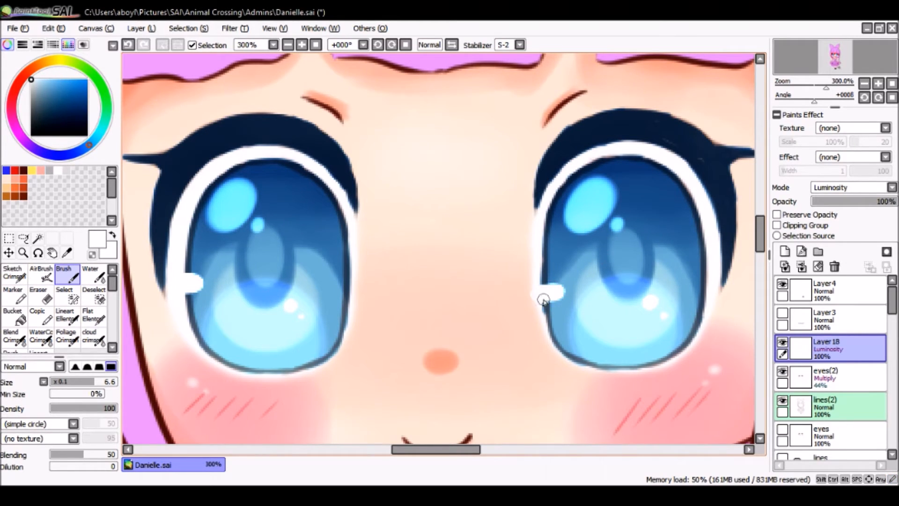
Step: Preserve the opacity of the white layer and add a new layer clipped to it
drag(893, 309, 881, 385)
click(878, 377)
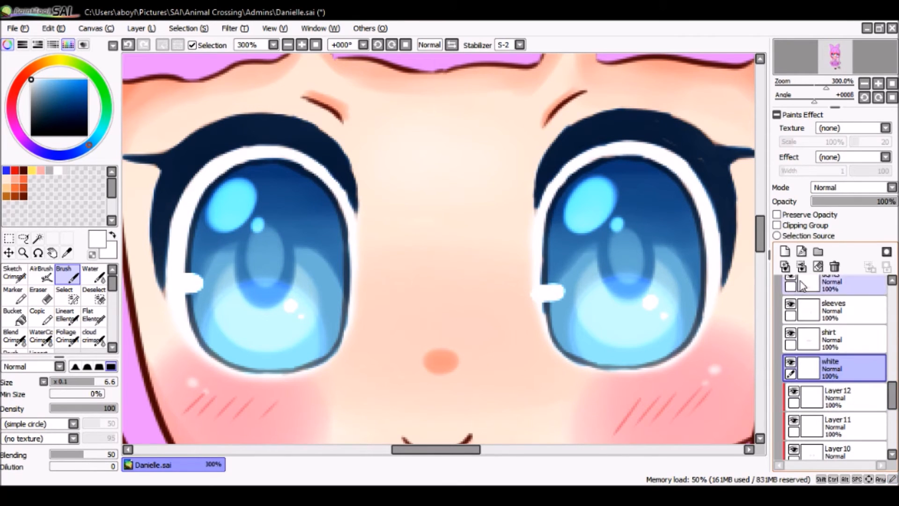
click(778, 214)
click(784, 251)
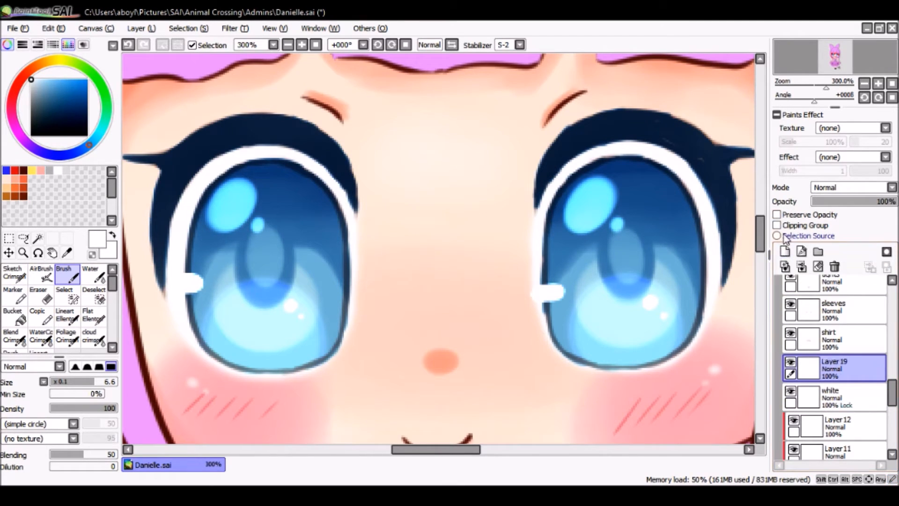
click(777, 226)
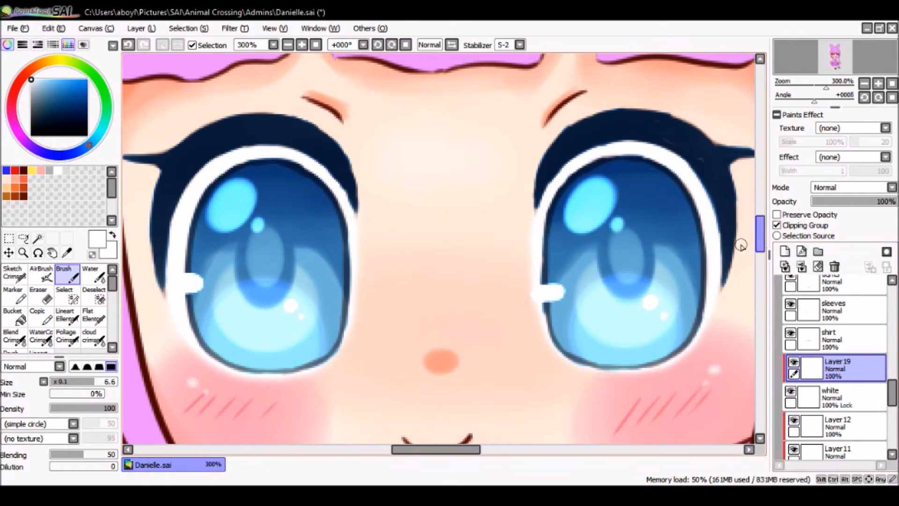
Step: Shade the upper eye whites of both eyes in soft grey-blue with the AirBrush at size 36
click(48, 170)
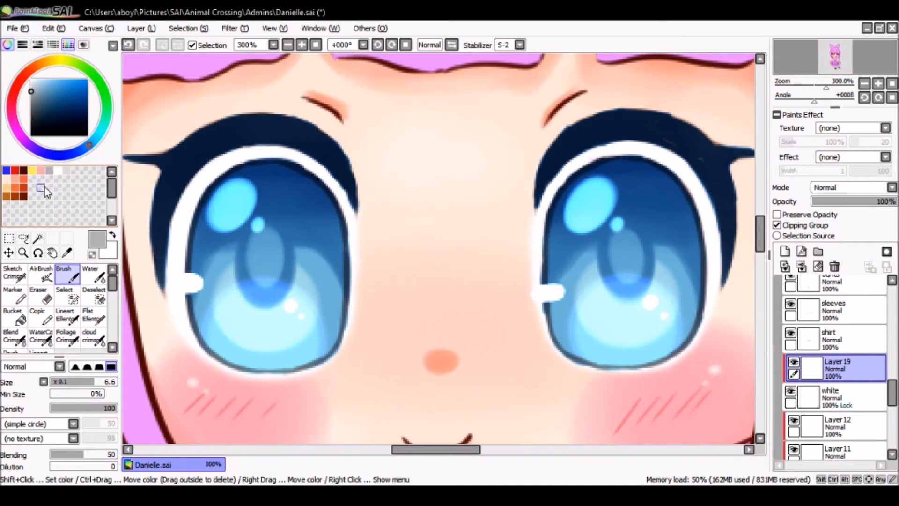
click(36, 94)
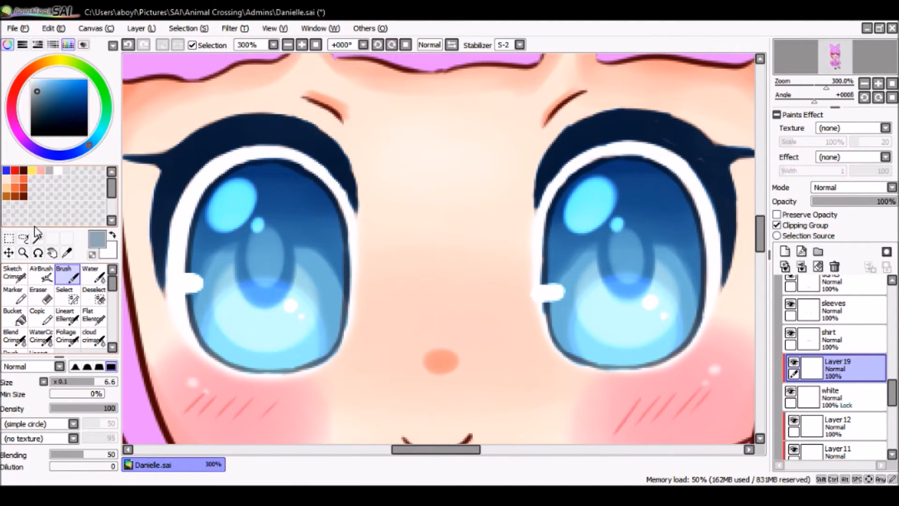
click(41, 274)
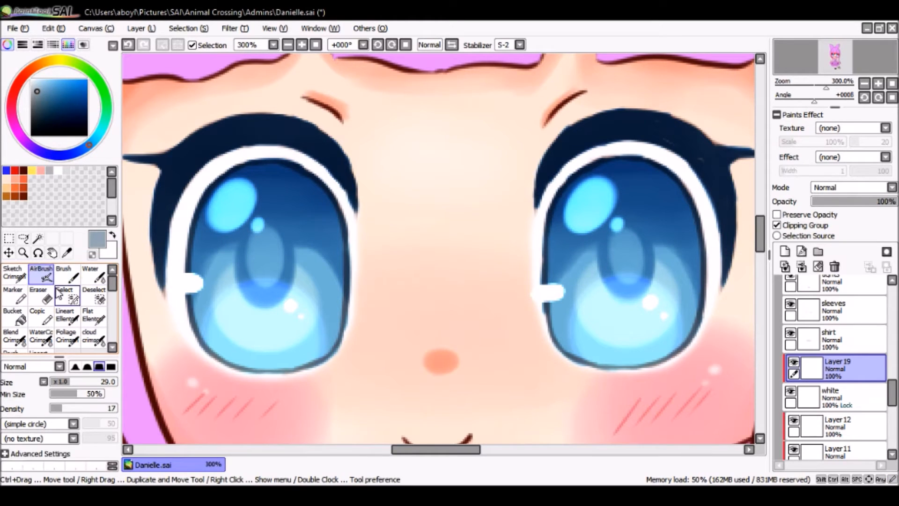
mouse_move(248, 182)
mouse_down()
mouse_move(297, 161)
mouse_move(310, 140)
mouse_move(281, 157)
mouse_move(381, 220)
mouse_up()
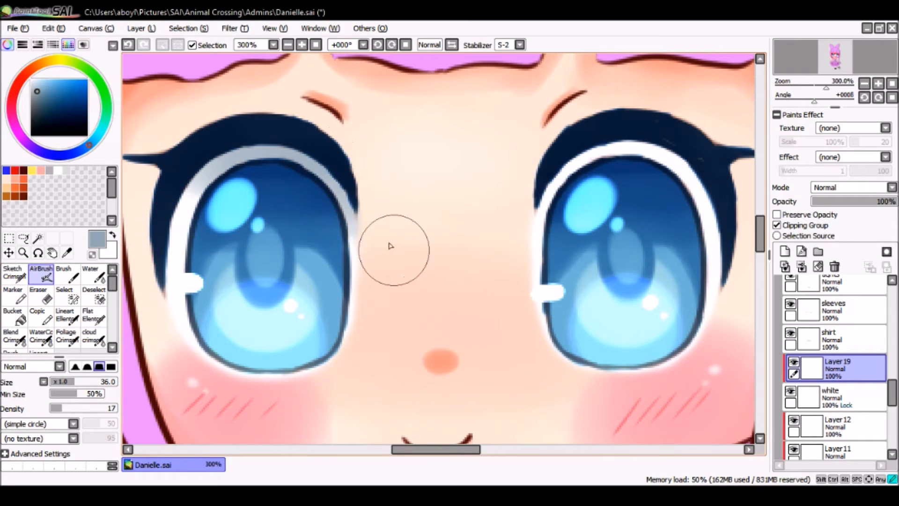
mouse_move(291, 159)
mouse_down()
mouse_move(157, 227)
mouse_move(165, 196)
mouse_move(155, 262)
mouse_move(283, 148)
mouse_up()
mouse_move(602, 145)
mouse_down()
mouse_move(551, 171)
mouse_move(637, 141)
mouse_move(604, 133)
mouse_move(656, 152)
mouse_move(702, 193)
mouse_up()
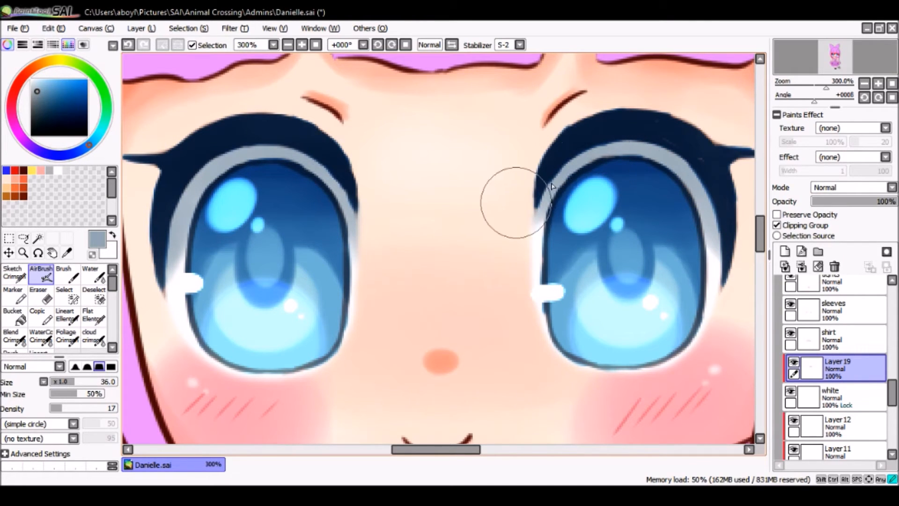
Step: Deepen the shading along the very top of both eye whites with a darker, more saturated blue
drag(39, 90, 46, 95)
mouse_move(299, 136)
mouse_down()
mouse_move(306, 140)
mouse_move(190, 172)
mouse_move(184, 185)
mouse_move(278, 154)
mouse_move(323, 152)
mouse_up()
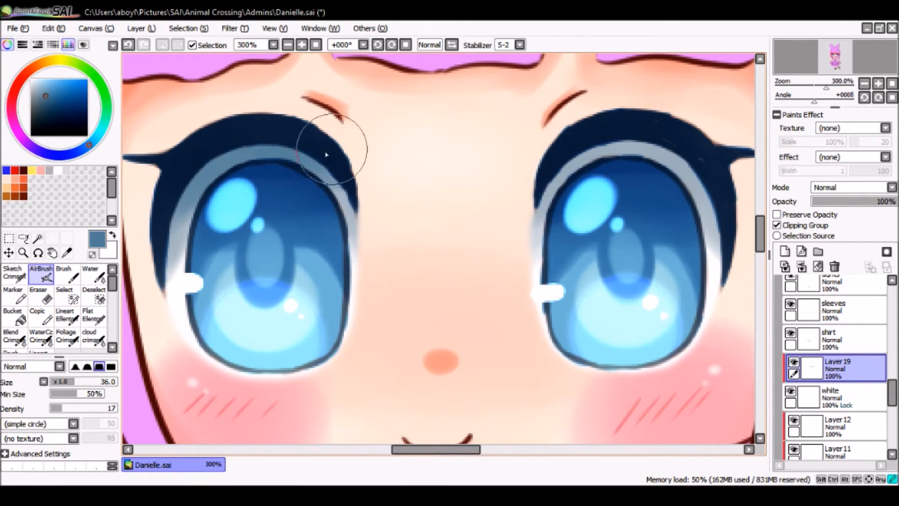
mouse_move(651, 138)
mouse_down()
mouse_move(596, 141)
mouse_move(609, 152)
mouse_move(682, 140)
mouse_move(693, 157)
mouse_move(602, 144)
mouse_up()
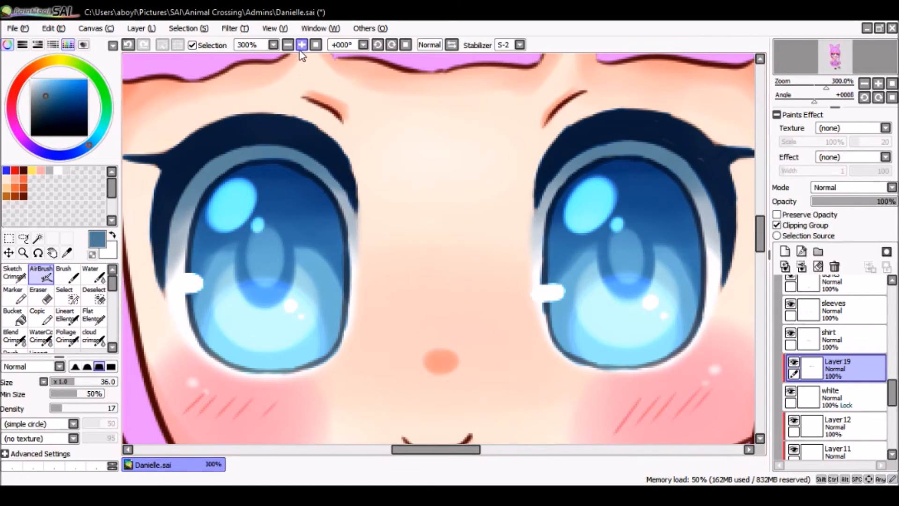
Step: Adjust the colour of the eye-white shading layer with a filter and check the whole character
click(288, 45)
click(288, 45)
click(287, 45)
click(288, 45)
click(241, 31)
click(240, 43)
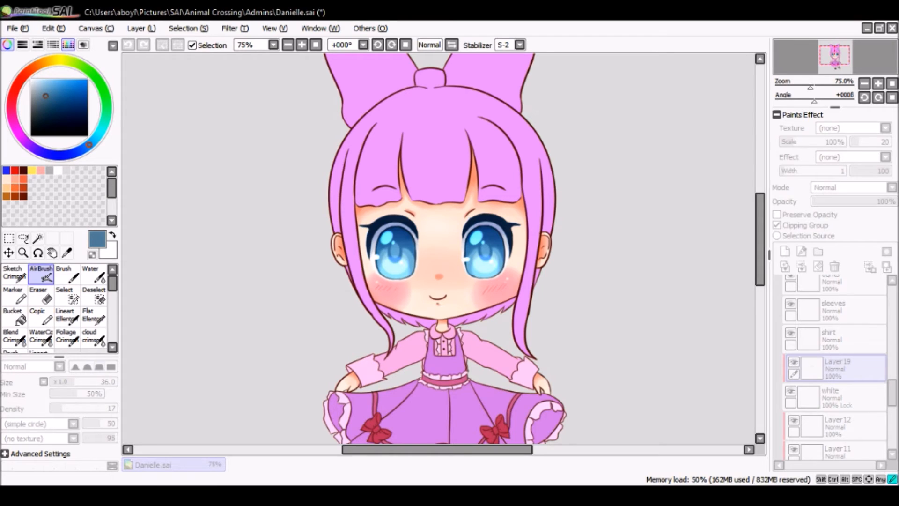
click(338, 381)
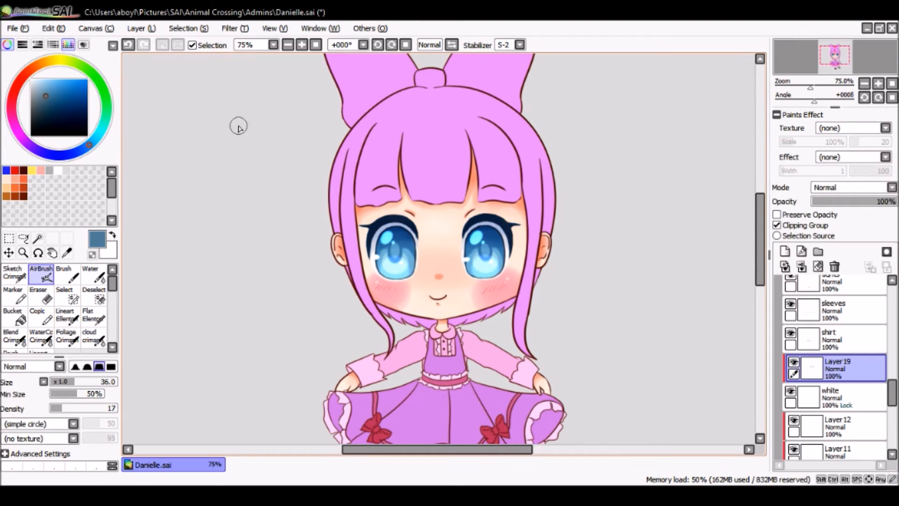
click(316, 45)
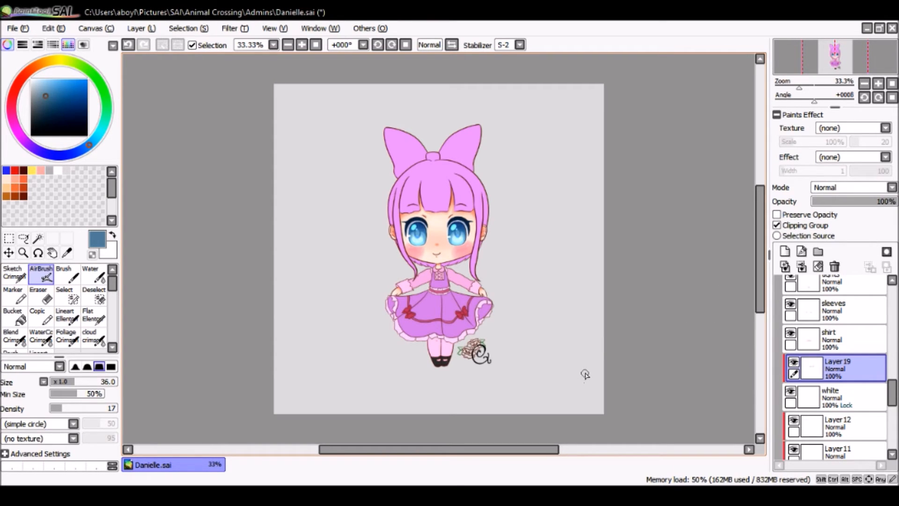
Step: Preserve the opacity of the shirt layer, add a new layer clipped to it, and ready the Water brush at size 10
scroll(895, 384, up, 2)
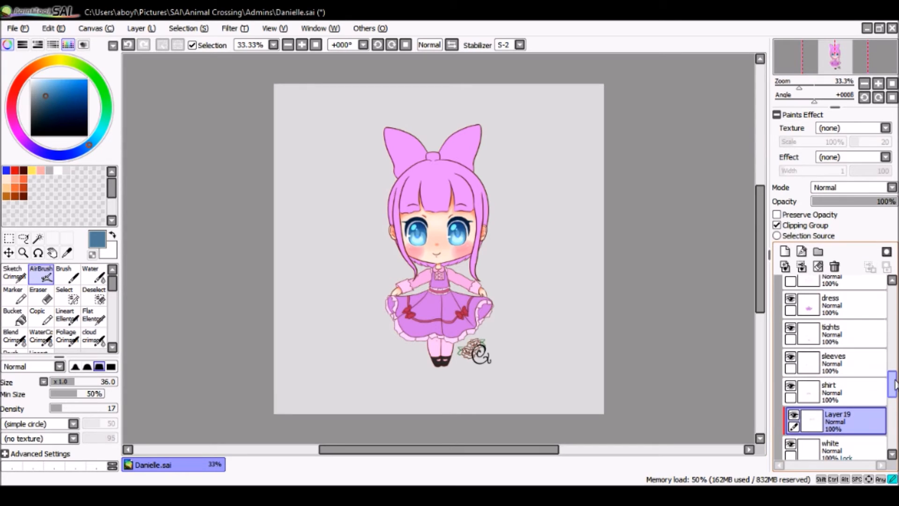
click(841, 394)
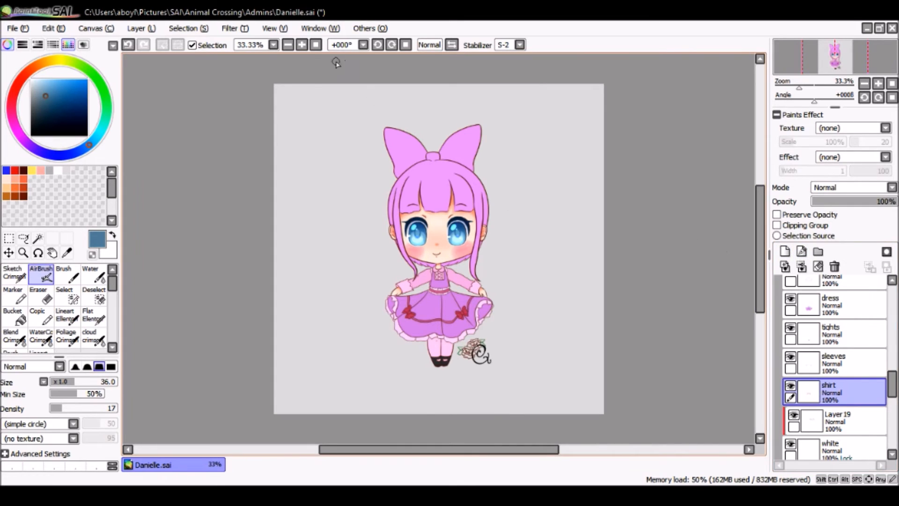
click(302, 45)
click(302, 45)
click(302, 44)
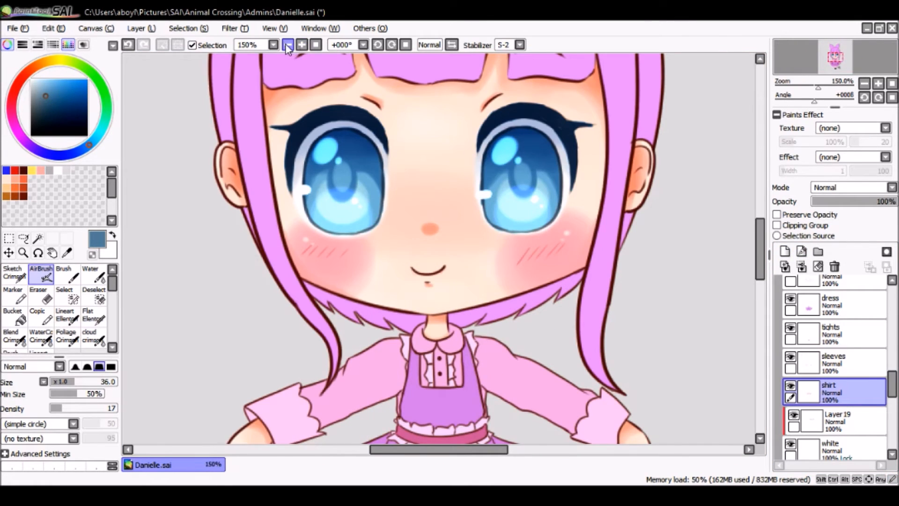
click(288, 44)
click(288, 44)
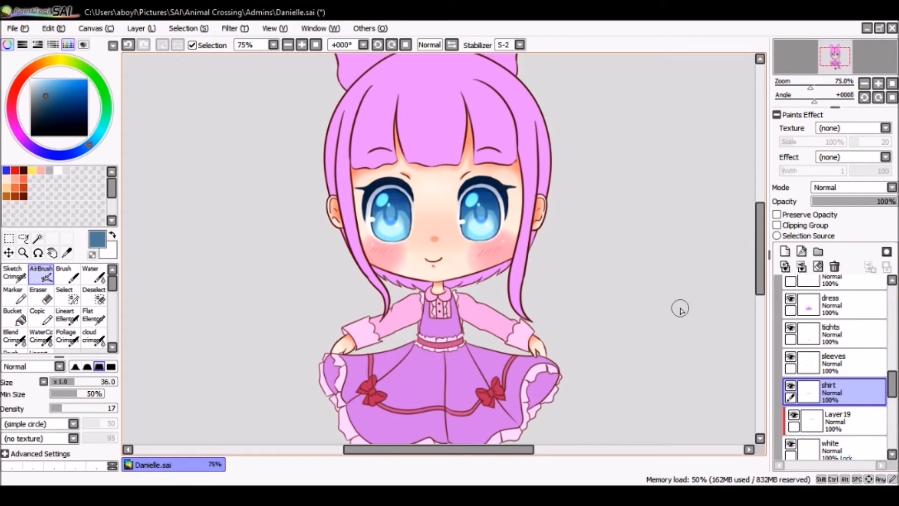
click(93, 274)
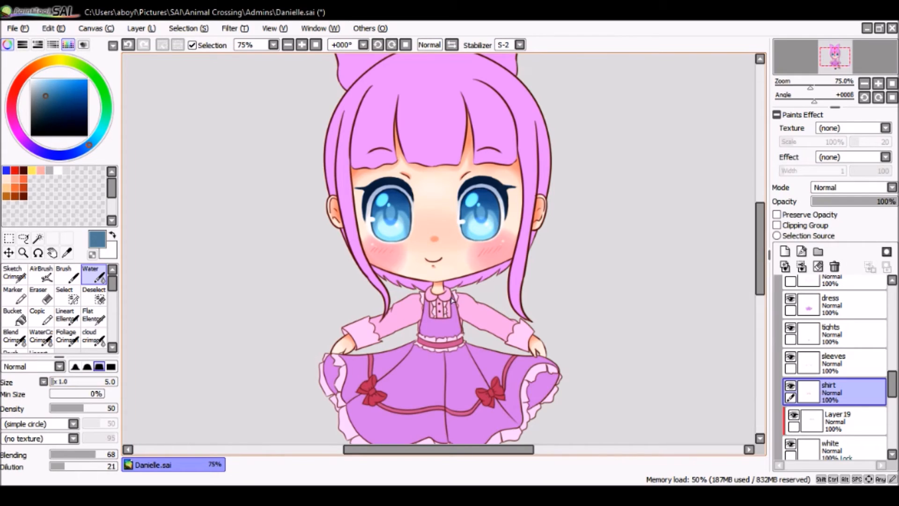
drag(63, 385, 59, 384)
click(777, 215)
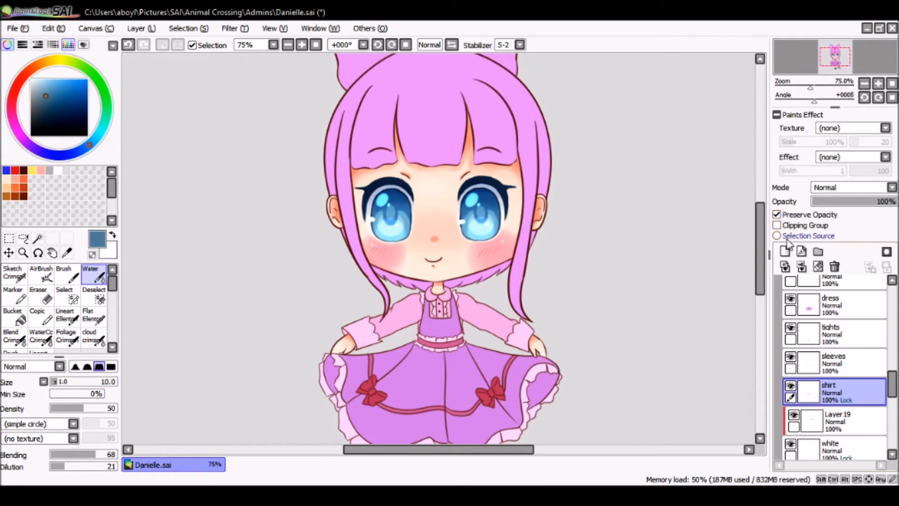
click(784, 252)
click(777, 225)
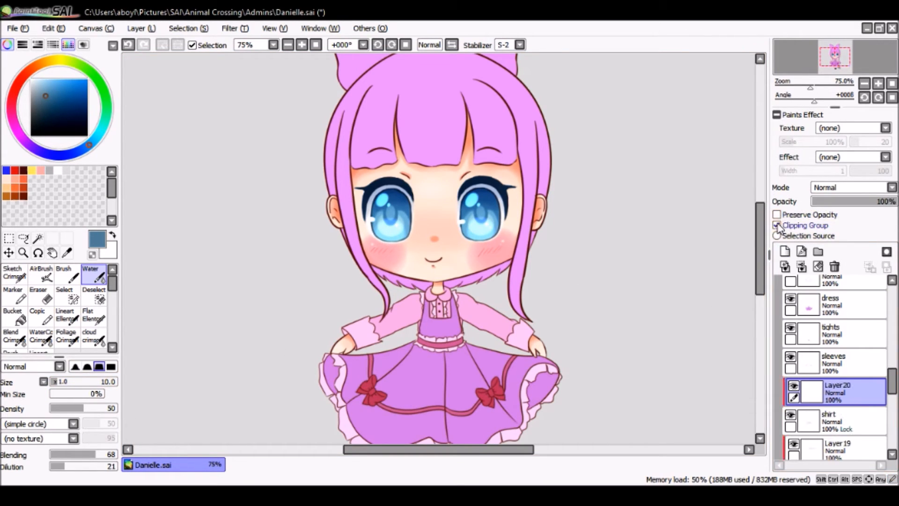
Step: Sample the collar's pink, shift it to a darker muted purple, and test and undo a shading stroke on the collar
click(305, 50)
click(305, 50)
click(306, 49)
click(306, 50)
drag(762, 237, 763, 257)
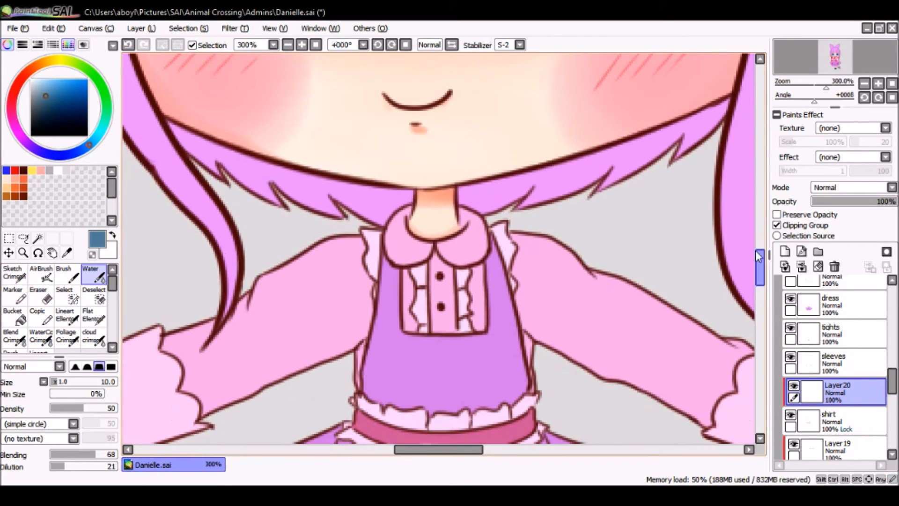
right_click(459, 231)
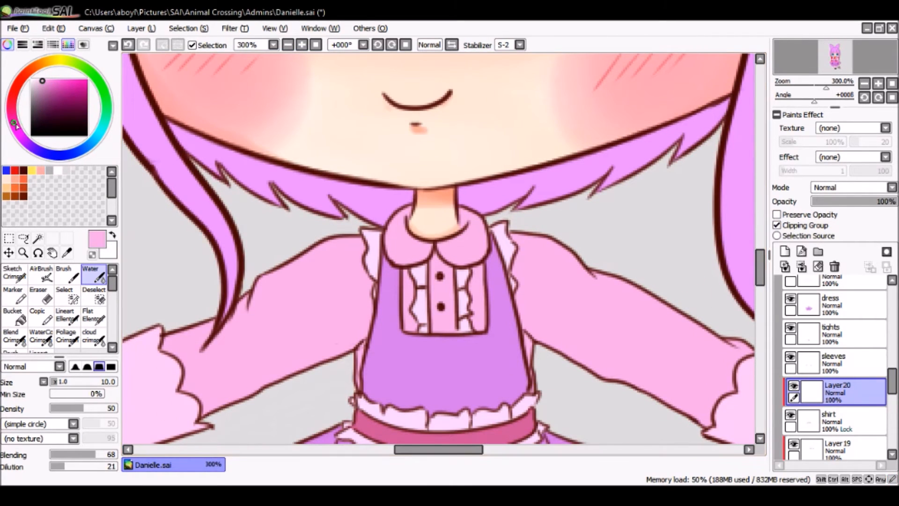
drag(43, 82, 48, 87)
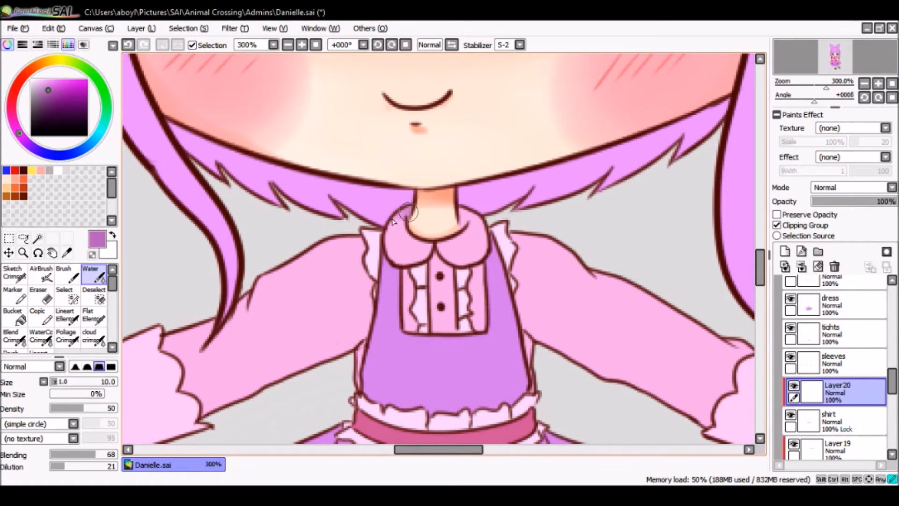
click(128, 45)
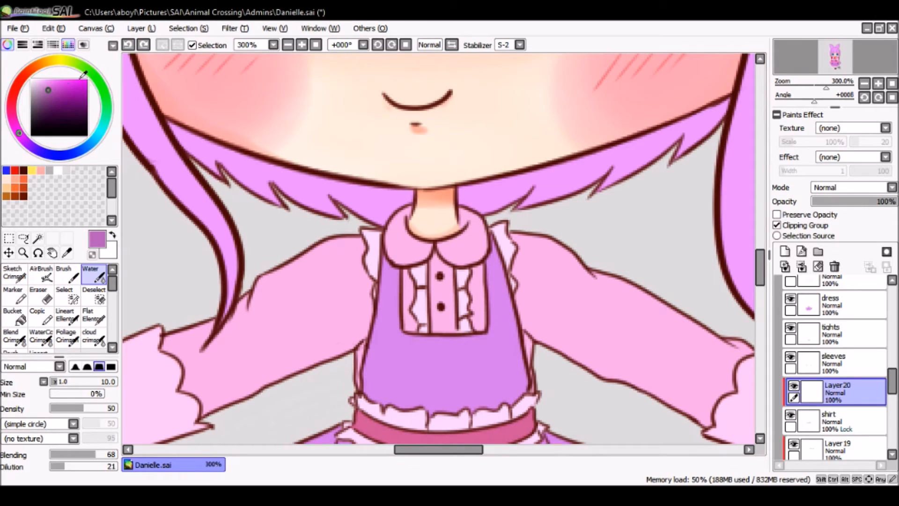
click(56, 93)
drag(429, 209, 396, 217)
click(127, 44)
drag(407, 210, 401, 216)
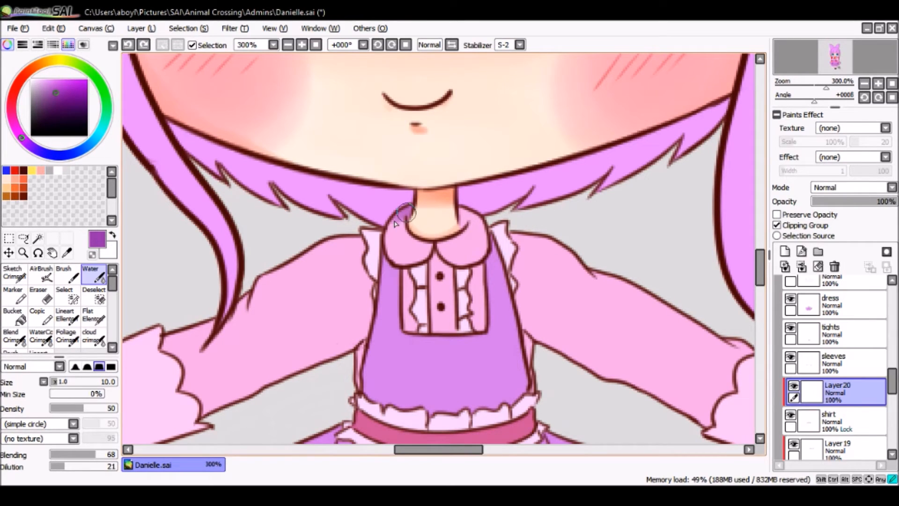
key(ctrl+z)
Step: Pick a medium muted purple as the shirt's shading colour and reduce the Water brush size to 6.3
click(51, 87)
mouse_move(413, 214)
mouse_down()
mouse_move(395, 216)
mouse_move(409, 202)
mouse_up()
click(128, 44)
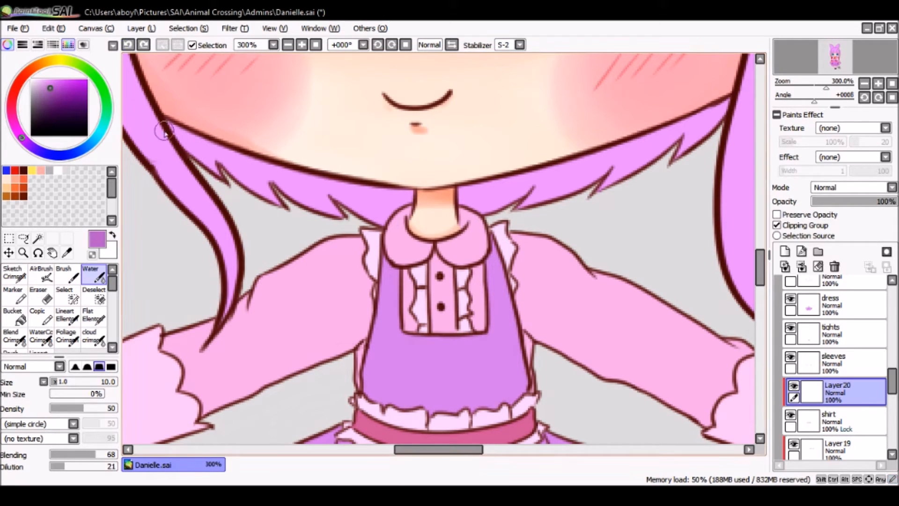
click(44, 382)
click(64, 395)
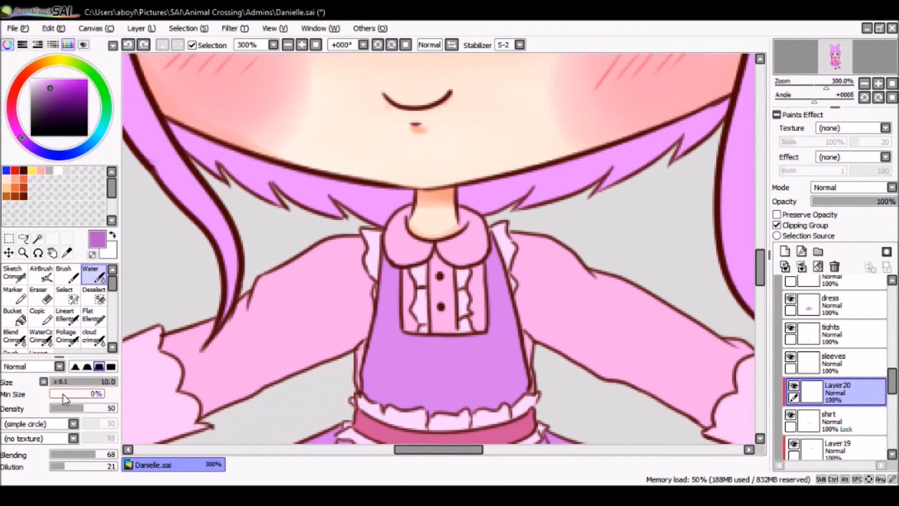
drag(115, 382, 94, 388)
Step: Shade the collar beside the neck and the buttoned shirt front under the collar, around the frills and along its edges
click(303, 44)
click(303, 44)
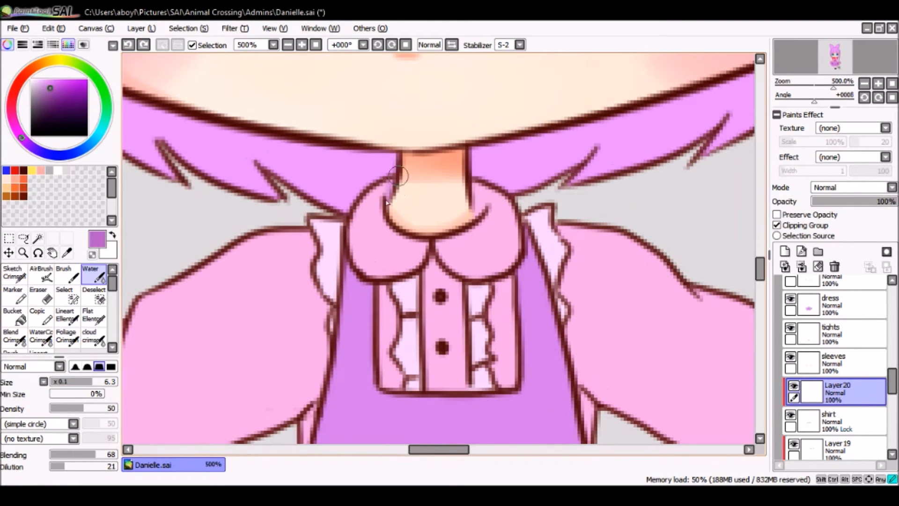
mouse_move(479, 184)
mouse_down()
mouse_move(477, 220)
mouse_move(485, 187)
mouse_up()
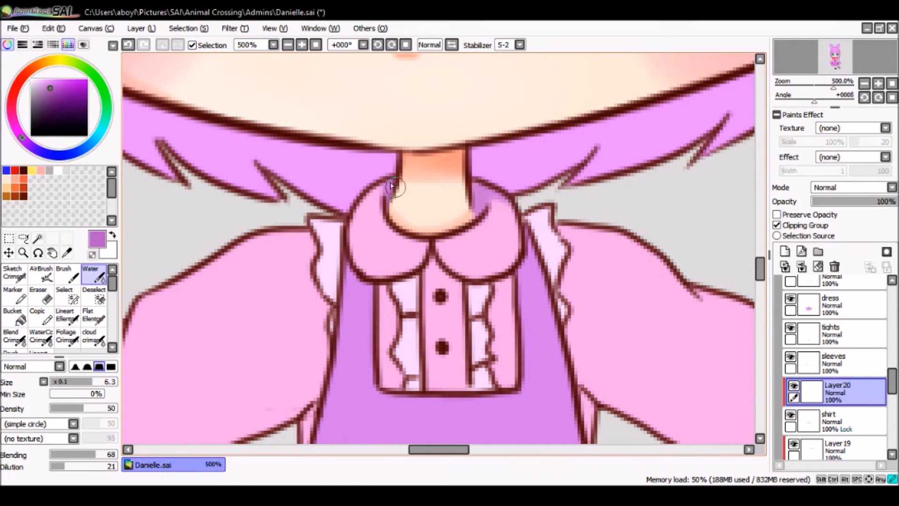
mouse_move(438, 261)
mouse_down()
mouse_move(421, 277)
mouse_move(431, 263)
mouse_move(456, 284)
mouse_move(443, 276)
mouse_move(502, 290)
mouse_move(486, 288)
mouse_move(520, 278)
mouse_move(490, 291)
mouse_move(421, 279)
mouse_move(372, 292)
mouse_move(400, 295)
mouse_move(415, 307)
mouse_move(394, 294)
mouse_move(404, 319)
mouse_move(390, 291)
mouse_move(402, 347)
mouse_up()
mouse_move(494, 305)
mouse_down()
mouse_move(487, 295)
mouse_move(491, 309)
mouse_up()
mouse_move(513, 373)
mouse_down()
mouse_move(531, 360)
mouse_move(519, 384)
mouse_move(527, 373)
mouse_move(507, 386)
mouse_move(525, 341)
mouse_move(518, 359)
mouse_move(517, 330)
mouse_up()
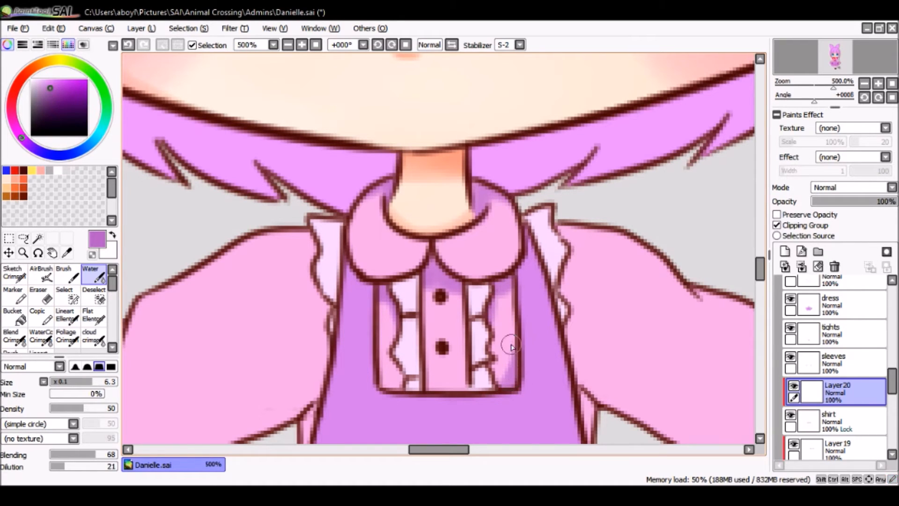
mouse_move(392, 373)
mouse_down()
mouse_move(363, 367)
mouse_move(364, 347)
mouse_move(408, 394)
mouse_move(521, 378)
mouse_up()
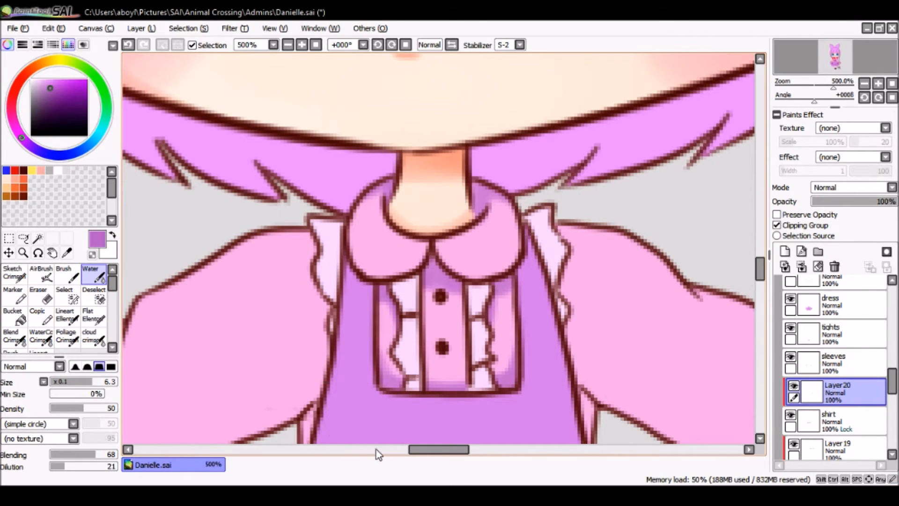
Step: Shade the shirt beside the shoulder frills, down both sides of the bodice and across the tops of both sleeves
drag(424, 453, 414, 453)
mouse_move(393, 243)
mouse_down()
mouse_move(414, 261)
mouse_move(415, 391)
mouse_move(398, 443)
mouse_up()
drag(759, 267, 759, 277)
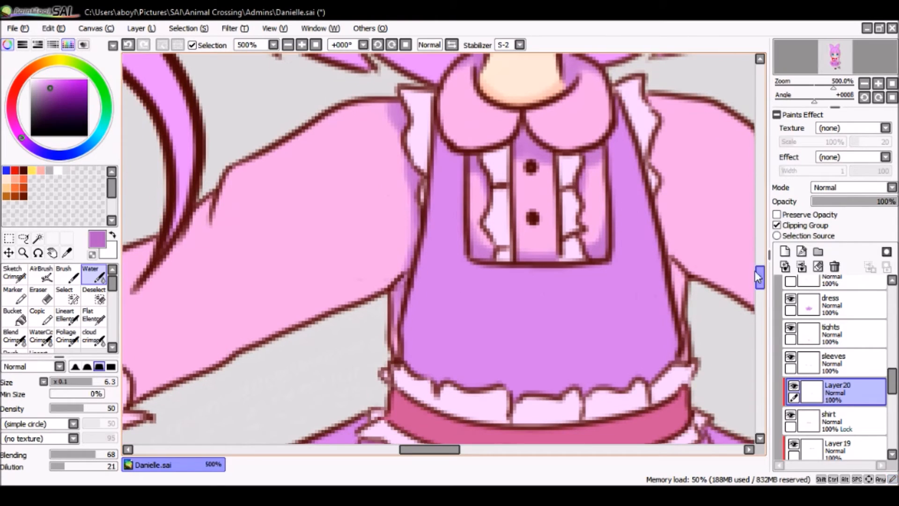
mouse_move(398, 293)
mouse_down()
mouse_move(396, 356)
mouse_move(399, 295)
mouse_move(400, 322)
mouse_up()
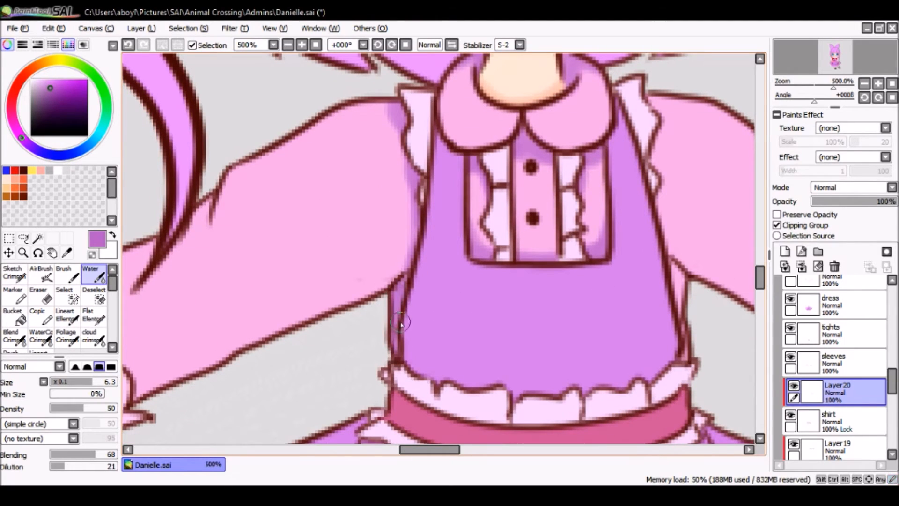
drag(674, 262, 681, 342)
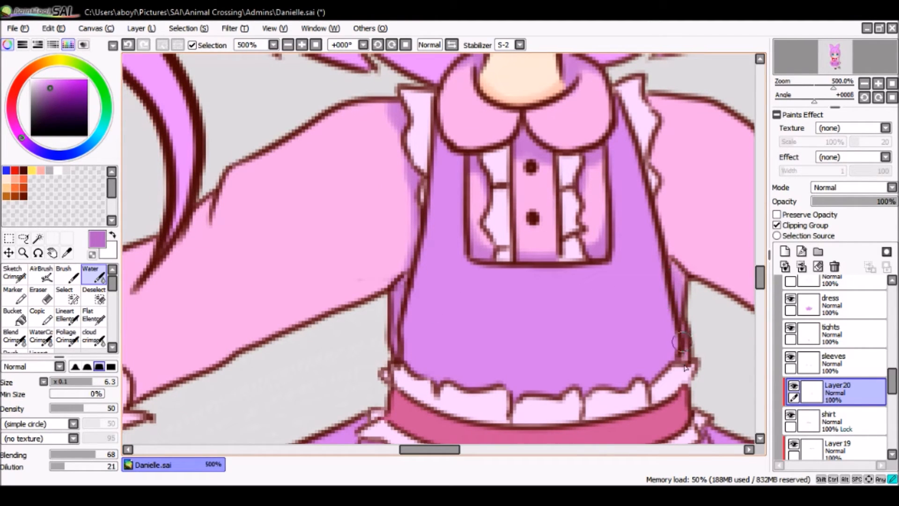
drag(658, 126, 650, 173)
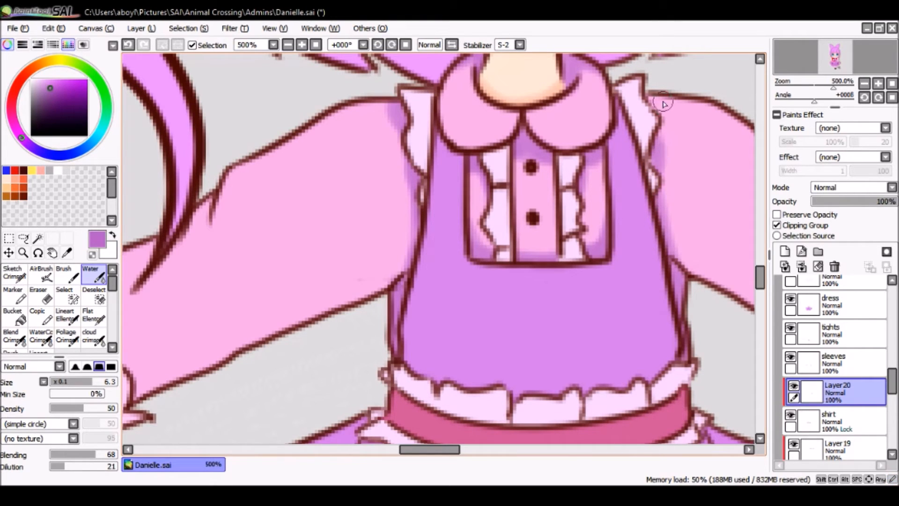
mouse_move(665, 96)
mouse_down()
mouse_move(650, 121)
mouse_move(710, 97)
mouse_up()
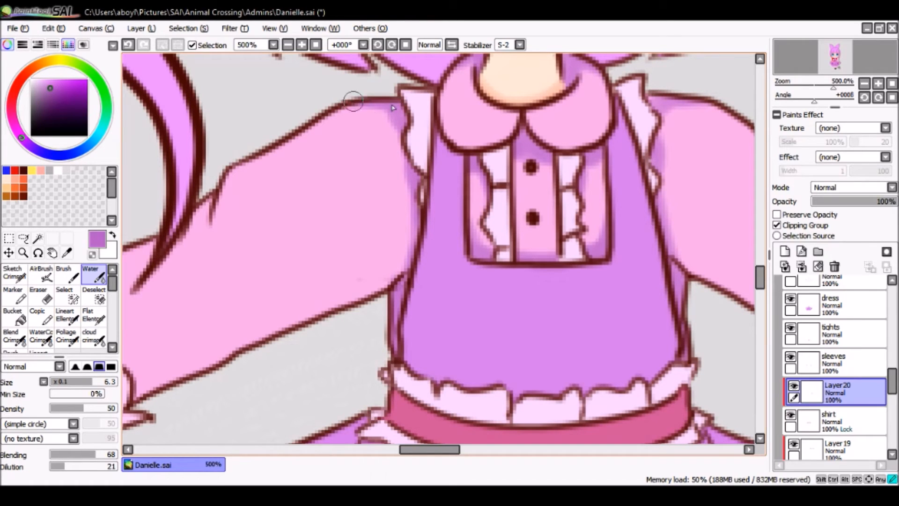
mouse_move(370, 105)
mouse_down()
mouse_move(396, 112)
mouse_move(360, 108)
mouse_move(368, 113)
mouse_up()
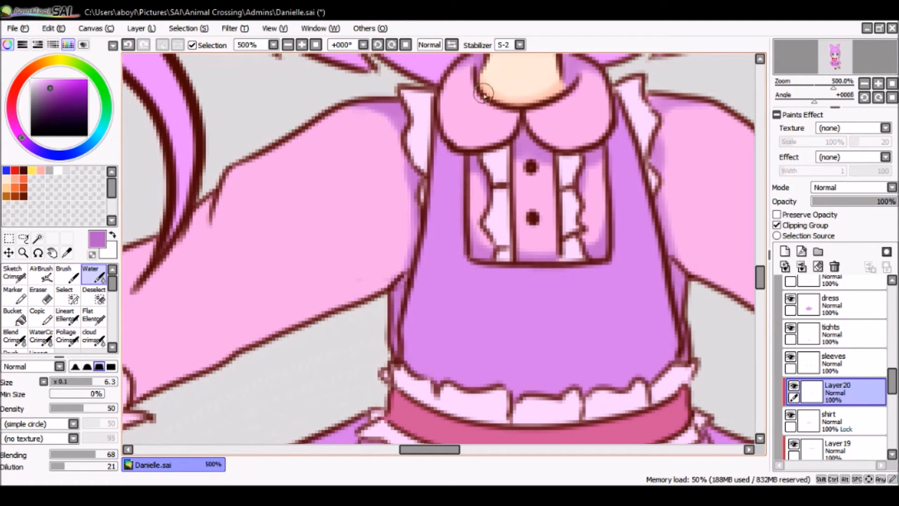
drag(520, 112, 522, 117)
Step: Paint fold shadows at the elbow and upper edge of the left sleeve with the Water brush at size 4.3
drag(87, 383, 79, 382)
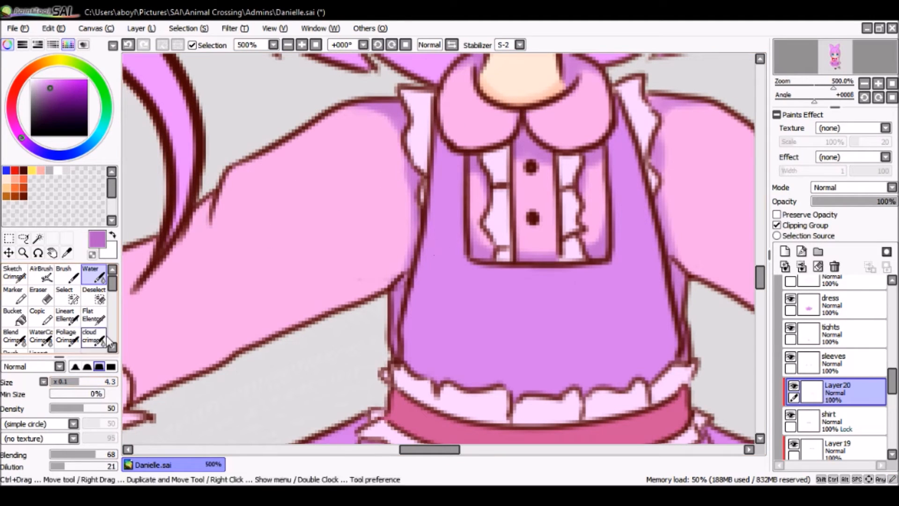
mouse_move(210, 202)
mouse_down()
mouse_move(217, 177)
mouse_move(212, 283)
mouse_move(210, 192)
mouse_move(206, 272)
mouse_up()
mouse_move(204, 203)
mouse_down()
mouse_move(201, 235)
mouse_move(193, 187)
mouse_move(206, 257)
mouse_up()
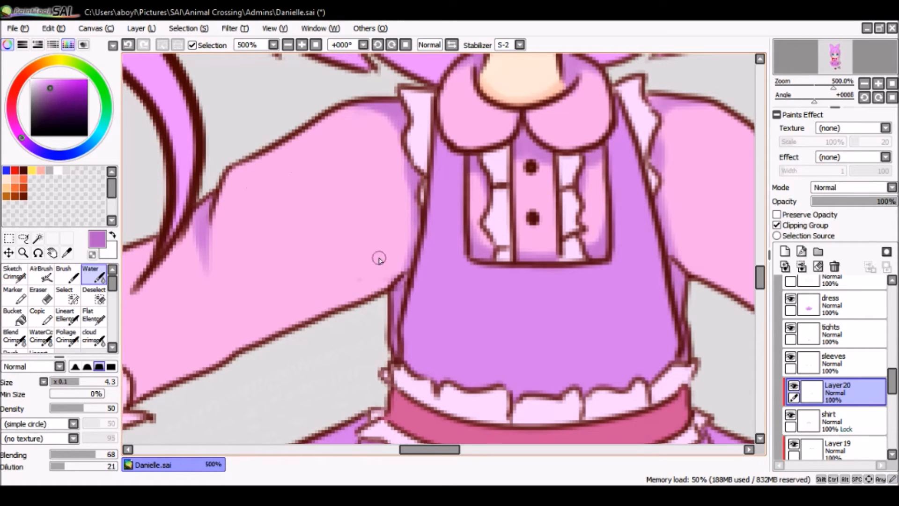
drag(412, 212, 371, 306)
drag(415, 450, 389, 450)
drag(447, 216, 411, 307)
drag(431, 236, 404, 300)
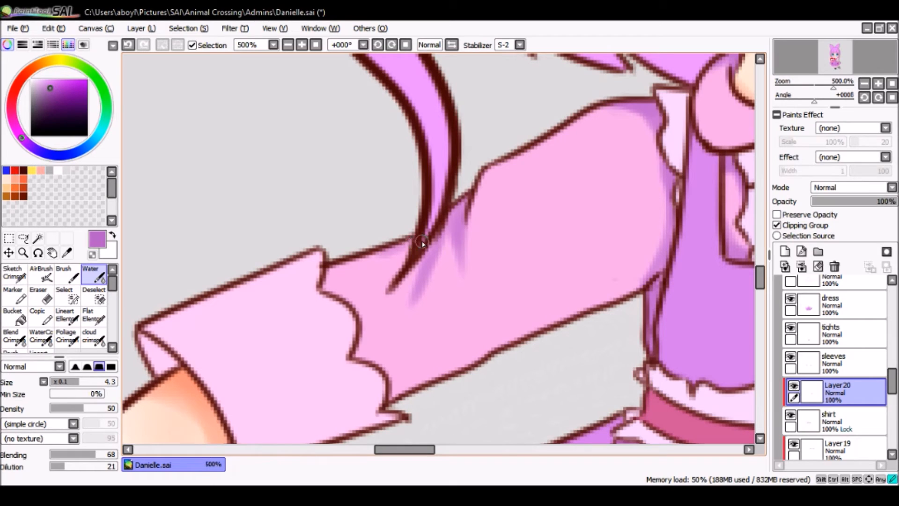
drag(403, 254, 369, 258)
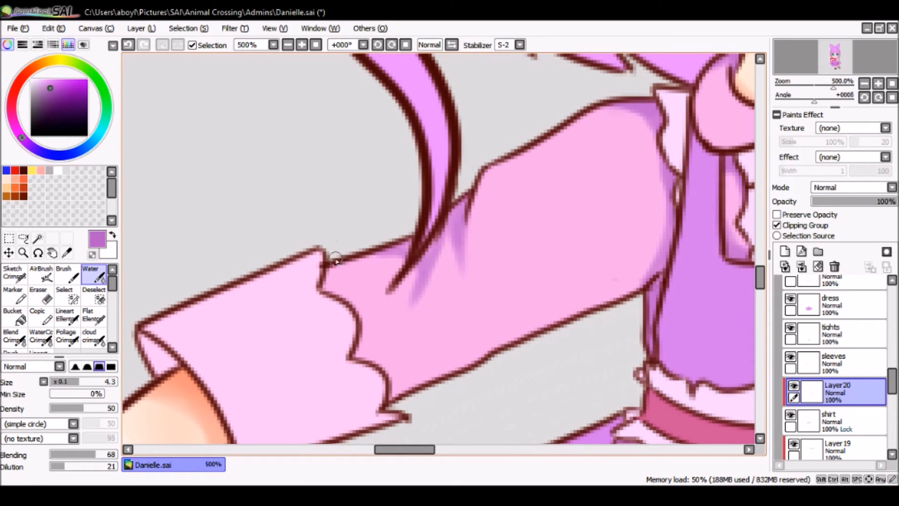
Step: Shade the left sleeve along the scalloped edge of its cuff
mouse_move(317, 276)
mouse_down()
mouse_move(337, 304)
mouse_move(333, 272)
mouse_move(345, 251)
mouse_up()
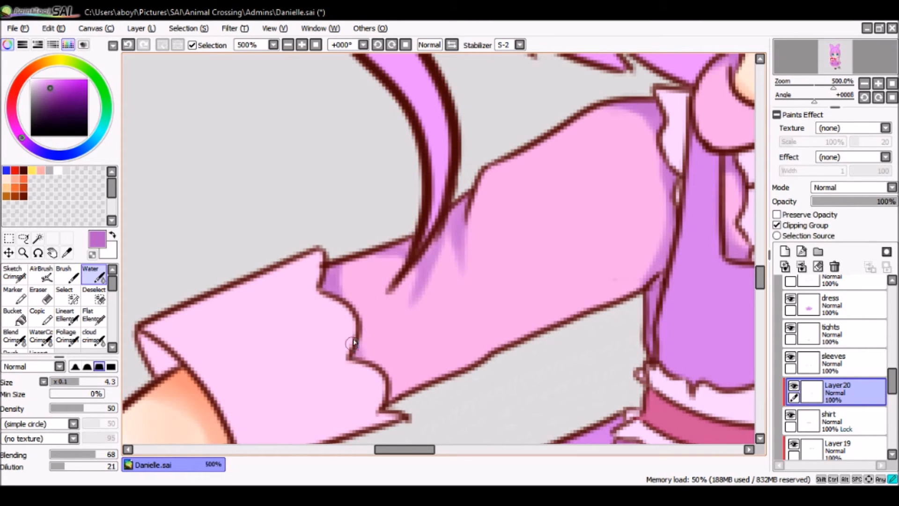
drag(353, 342, 374, 377)
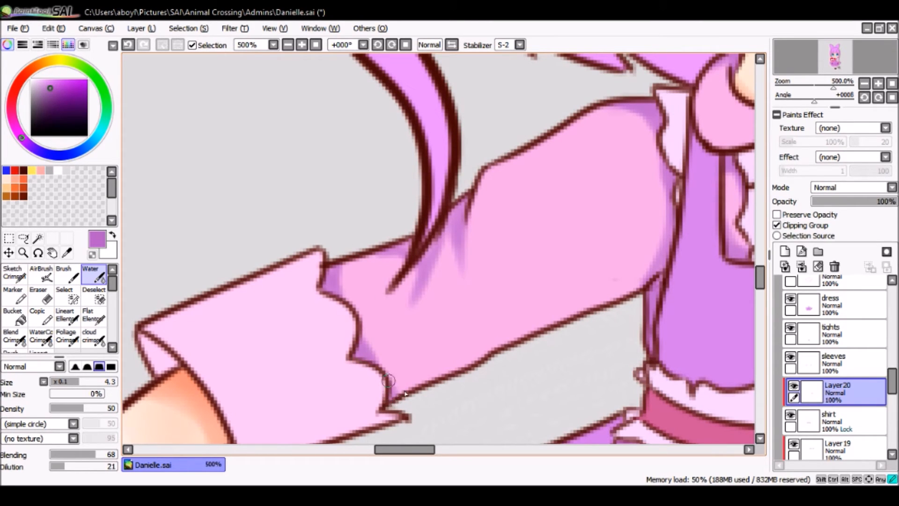
mouse_move(387, 372)
mouse_down()
mouse_move(400, 386)
mouse_move(404, 370)
mouse_up()
drag(344, 298, 363, 320)
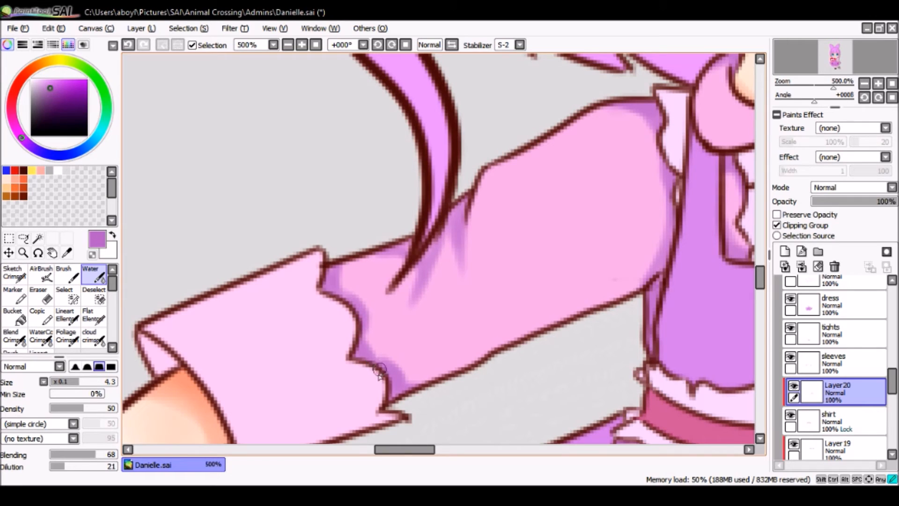
Step: Shade the right sleeve with elbow folds, a shadow along the scalloped cuff and a darker shoulder top
drag(411, 451, 474, 451)
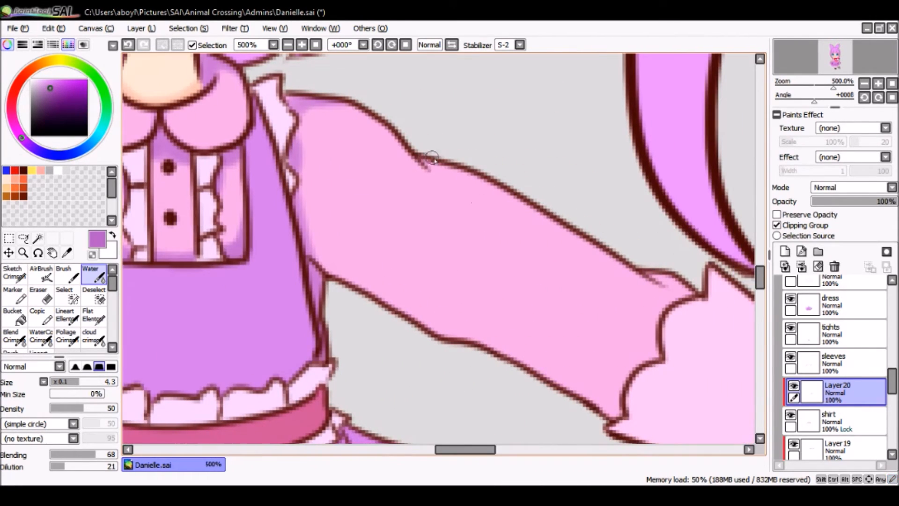
drag(424, 164, 437, 215)
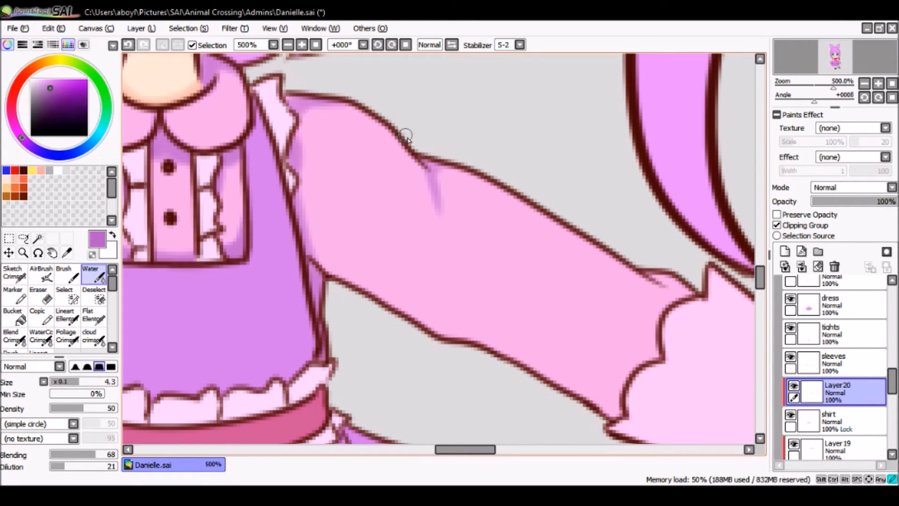
mouse_move(639, 271)
mouse_down()
mouse_move(672, 298)
mouse_move(656, 275)
mouse_move(692, 299)
mouse_move(688, 286)
mouse_move(667, 288)
mouse_move(673, 310)
mouse_move(664, 317)
mouse_move(671, 304)
mouse_move(655, 330)
mouse_move(669, 299)
mouse_move(671, 332)
mouse_move(662, 310)
mouse_move(679, 345)
mouse_move(654, 339)
mouse_move(649, 373)
mouse_move(660, 346)
mouse_move(663, 361)
mouse_move(649, 360)
mouse_move(636, 379)
mouse_move(635, 361)
mouse_move(639, 400)
mouse_move(621, 388)
mouse_move(627, 411)
mouse_up()
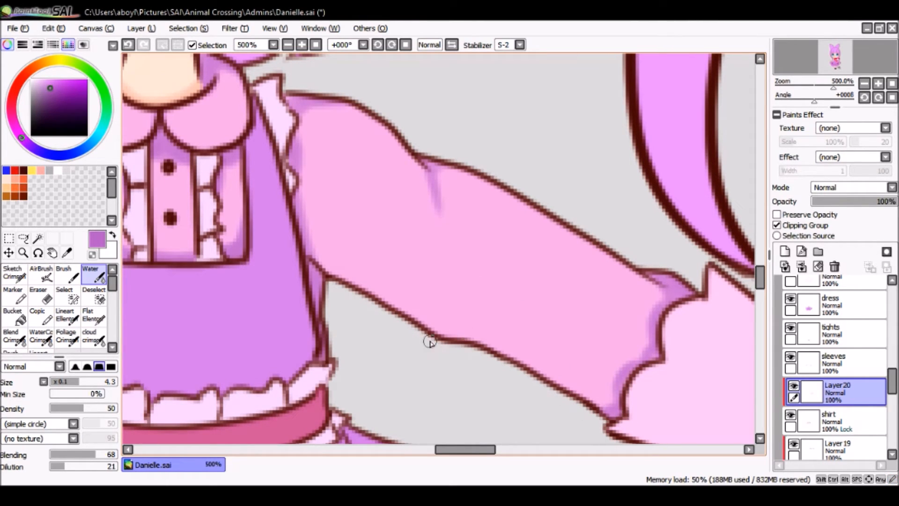
drag(462, 340, 504, 315)
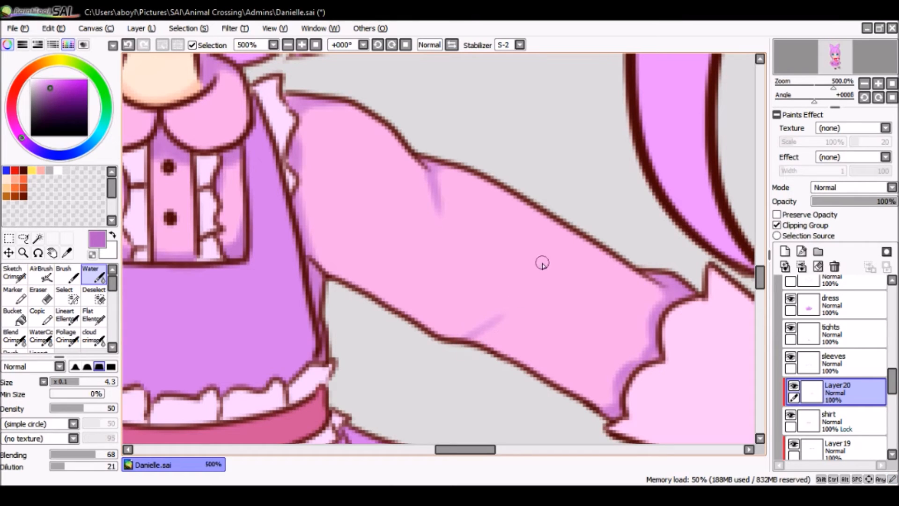
drag(649, 273, 657, 282)
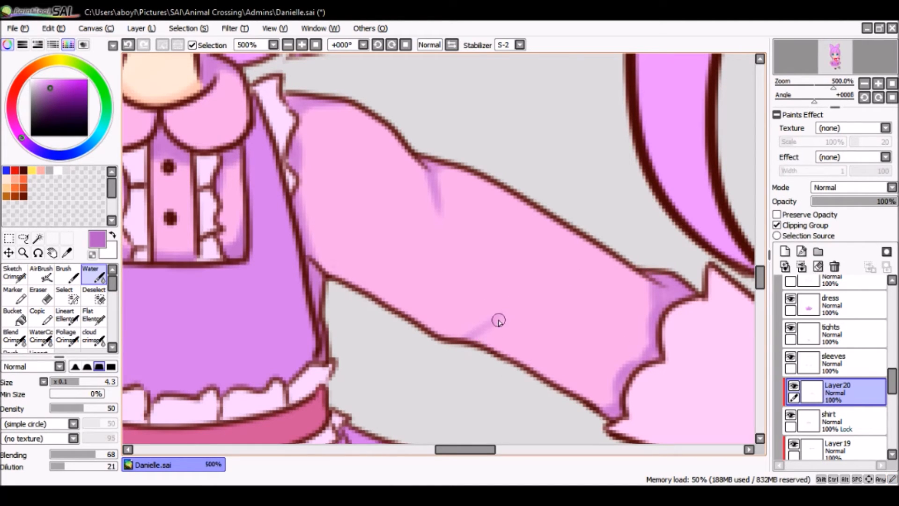
mouse_move(499, 320)
mouse_down()
mouse_move(458, 358)
mouse_move(489, 328)
mouse_up()
mouse_move(310, 108)
mouse_down()
mouse_move(293, 142)
mouse_move(319, 112)
mouse_move(347, 107)
mouse_up()
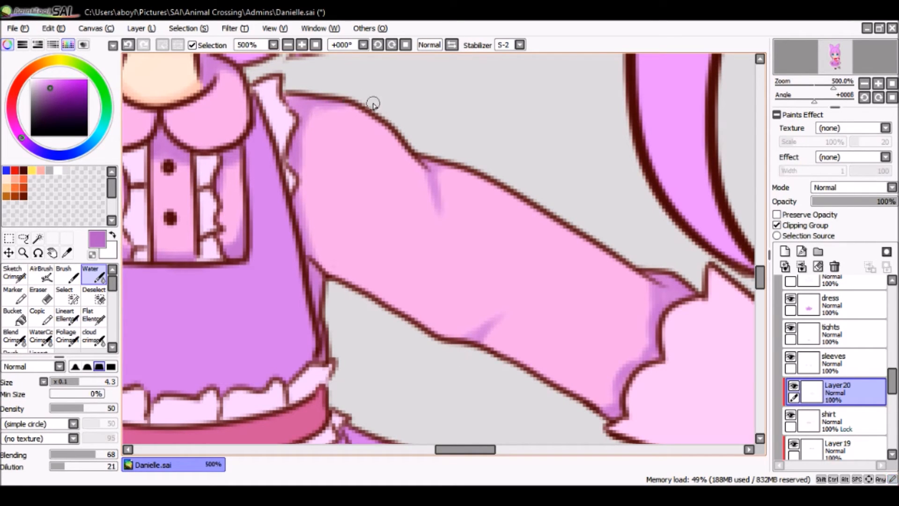
Step: Add a new layer clipped to the shirt layer, directly beneath the purple shading layer
click(288, 45)
click(288, 45)
click(288, 45)
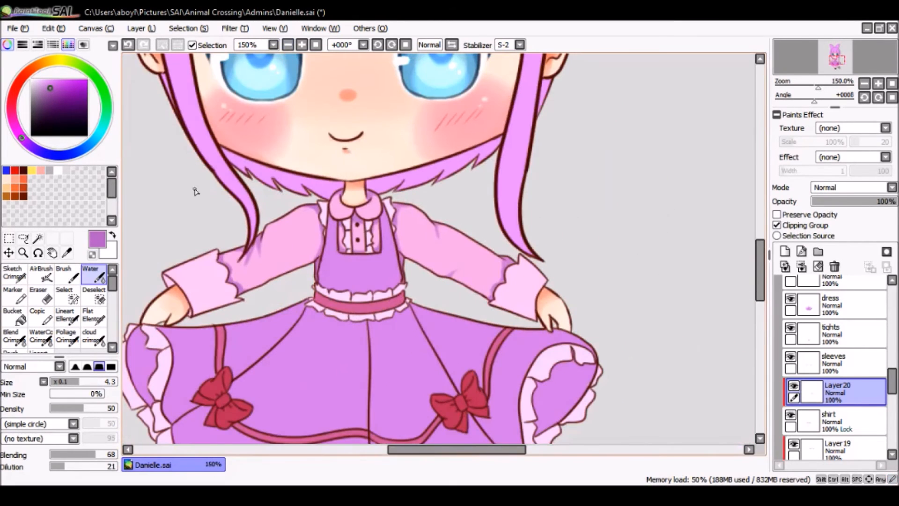
drag(515, 445, 507, 452)
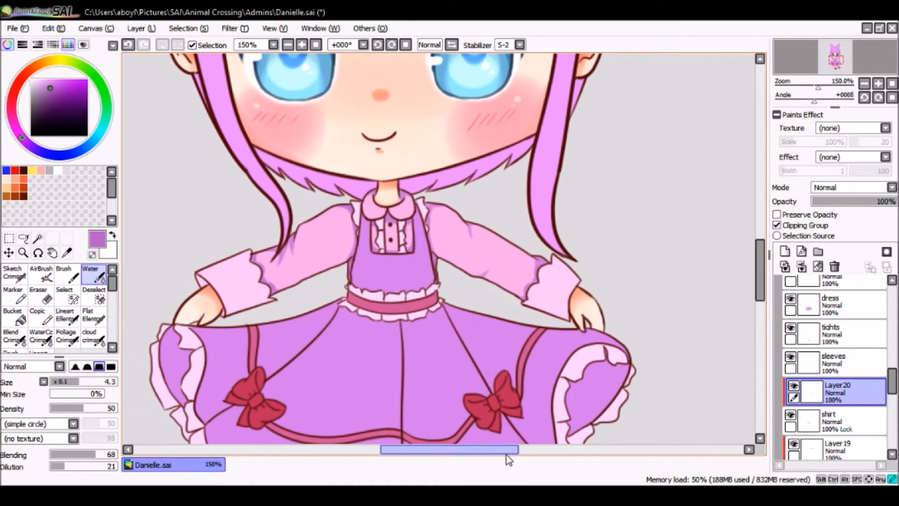
click(843, 420)
click(785, 253)
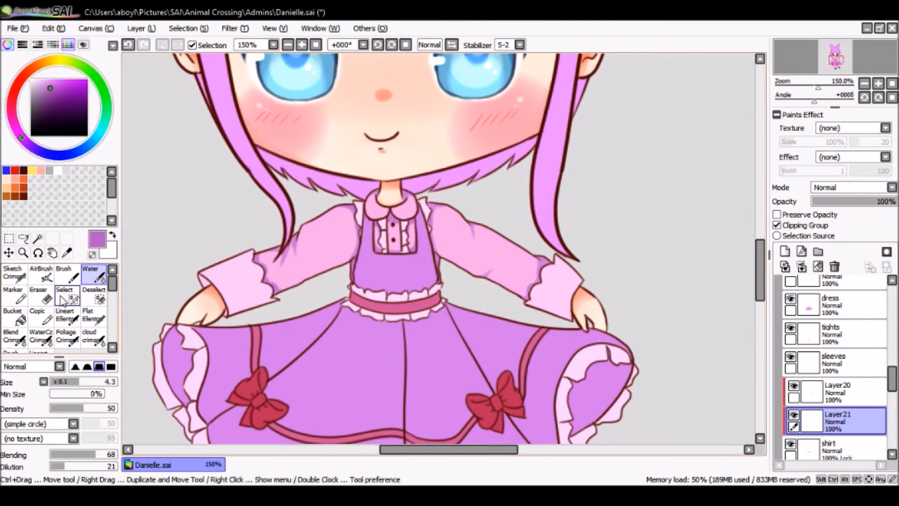
Step: Brighten the middle of both sleeves with a paler tint of the sampled pink, using the AirBrush at size 38
alt+click(324, 236)
click(39, 80)
click(42, 273)
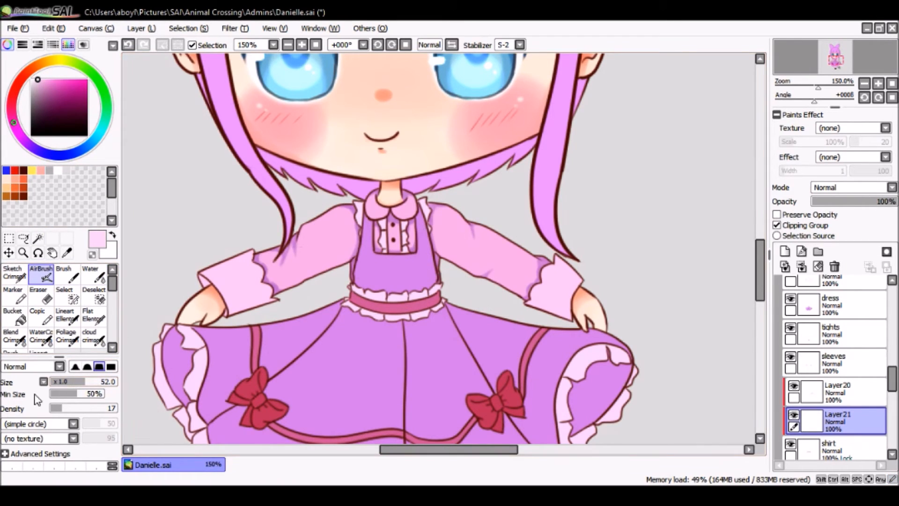
drag(81, 381, 69, 380)
mouse_move(335, 242)
mouse_down()
mouse_move(309, 249)
mouse_move(318, 259)
mouse_move(291, 265)
mouse_move(335, 236)
mouse_up()
mouse_move(461, 245)
mouse_down()
mouse_move(445, 228)
mouse_move(477, 257)
mouse_move(471, 250)
mouse_move(499, 253)
mouse_move(486, 250)
mouse_move(517, 269)
mouse_up()
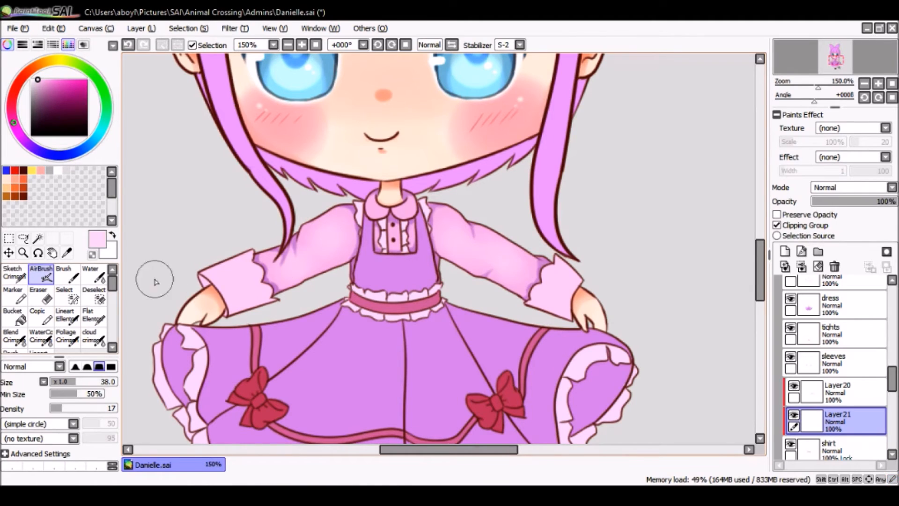
Step: Lower the sleeve highlight layer's opacity to 79% and set the AirBrush size to 18
drag(859, 201, 884, 202)
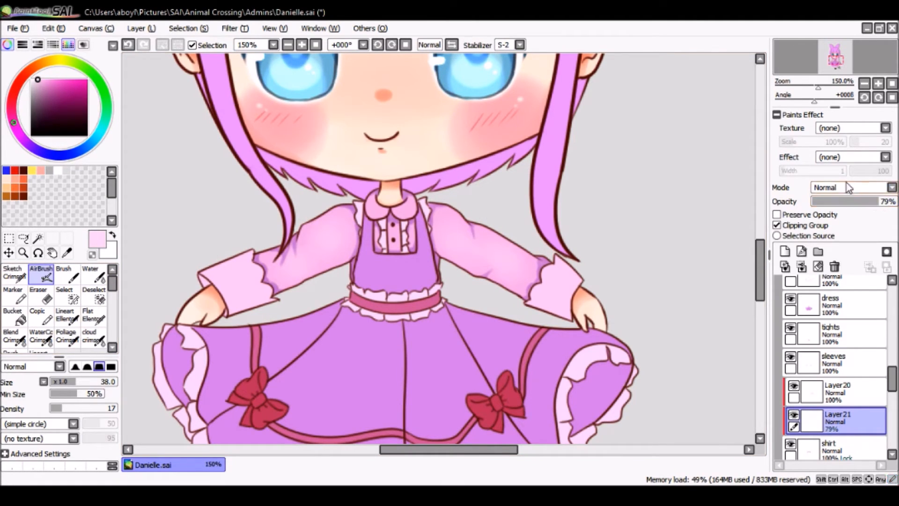
click(73, 383)
click(63, 381)
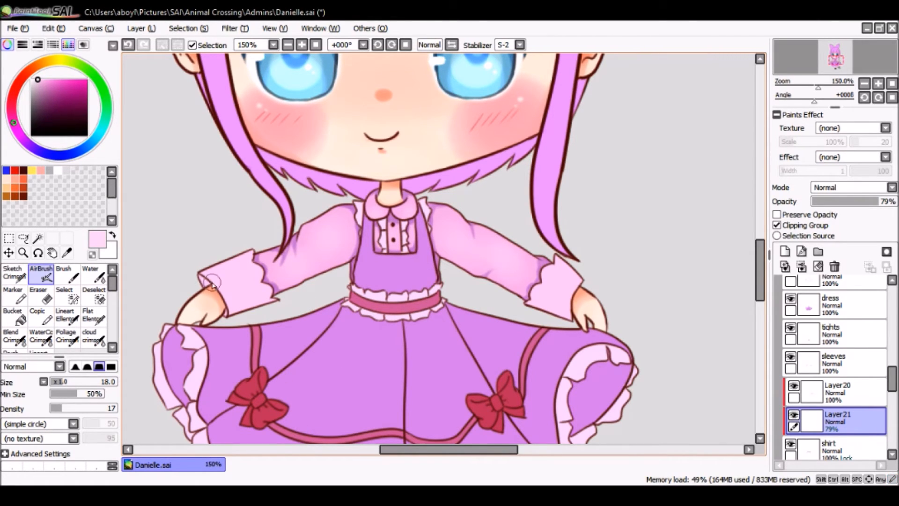
click(316, 45)
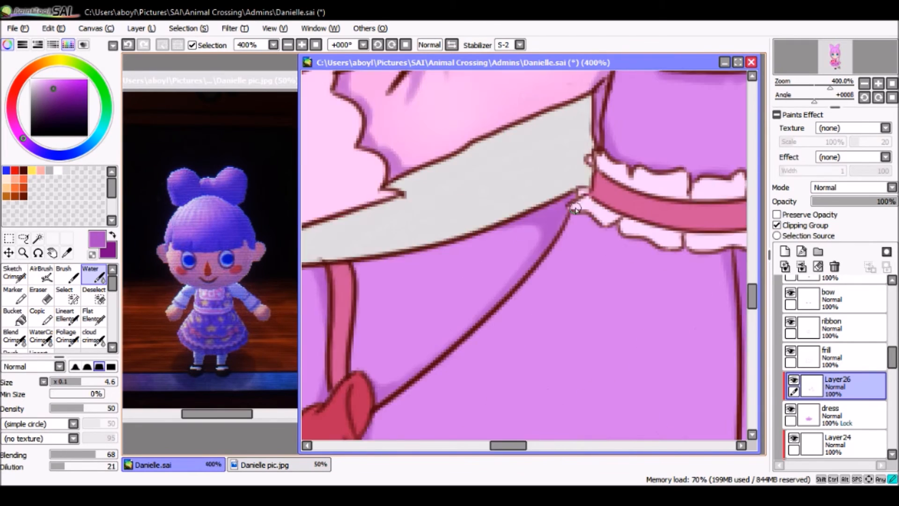
Step: Preserve the layer's opacity and ready the AirBrush with the foreground and background colours swapped
click(777, 215)
click(41, 273)
click(112, 235)
click(289, 45)
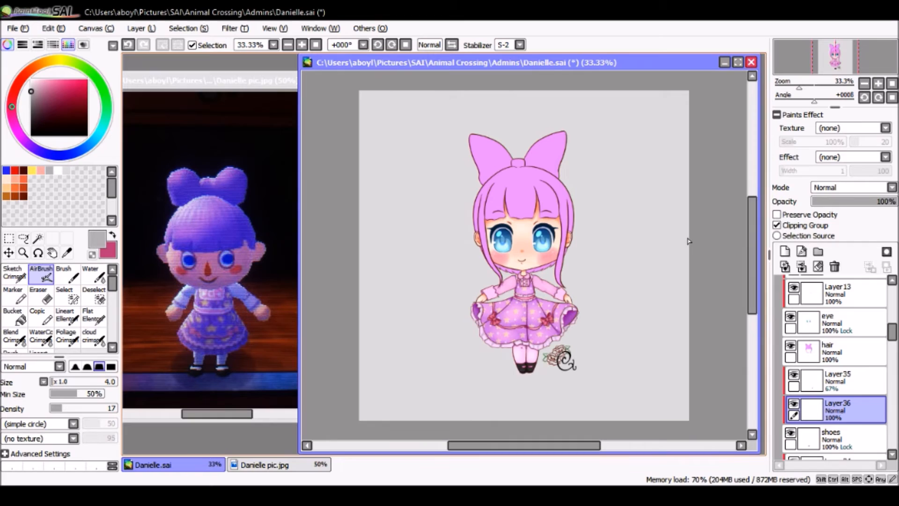
Step: Recolour the line art on the lines(2) layer to a dark purple with a colour adjustment filter
drag(893, 333, 896, 307)
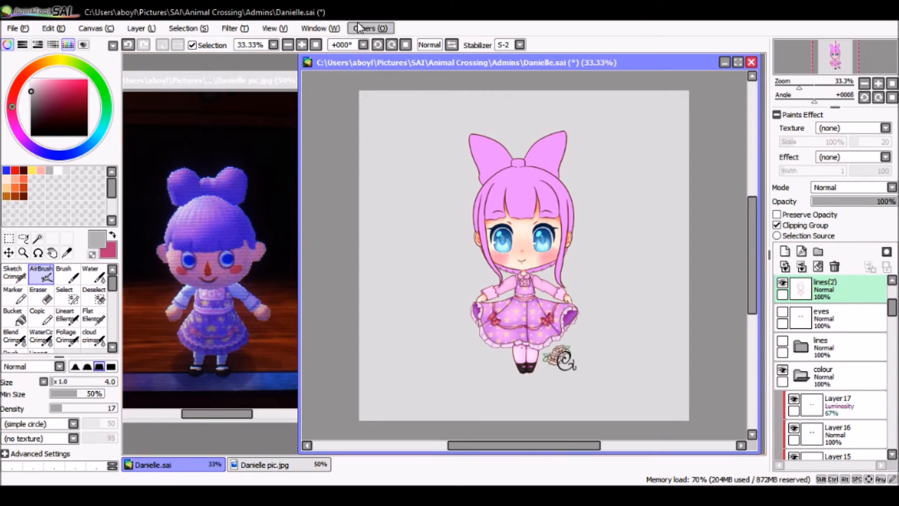
click(302, 45)
click(302, 45)
scroll(843, 300, up, 3)
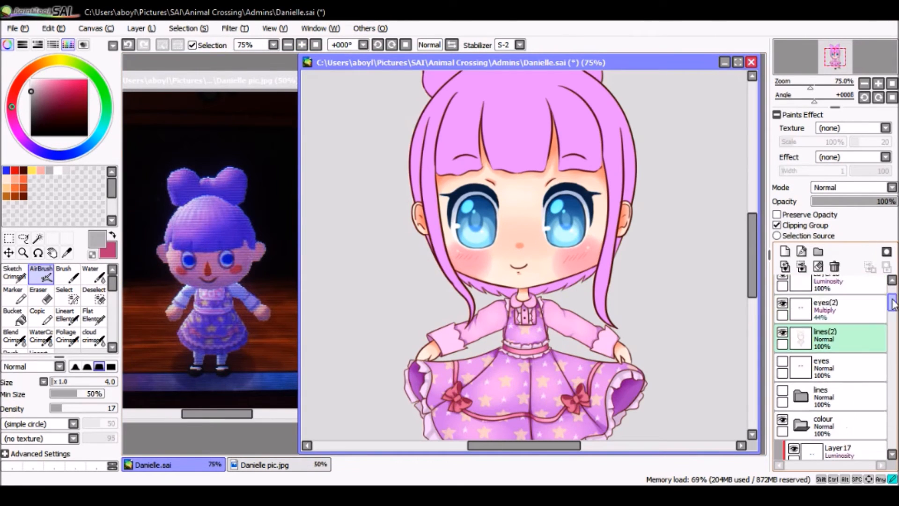
click(782, 350)
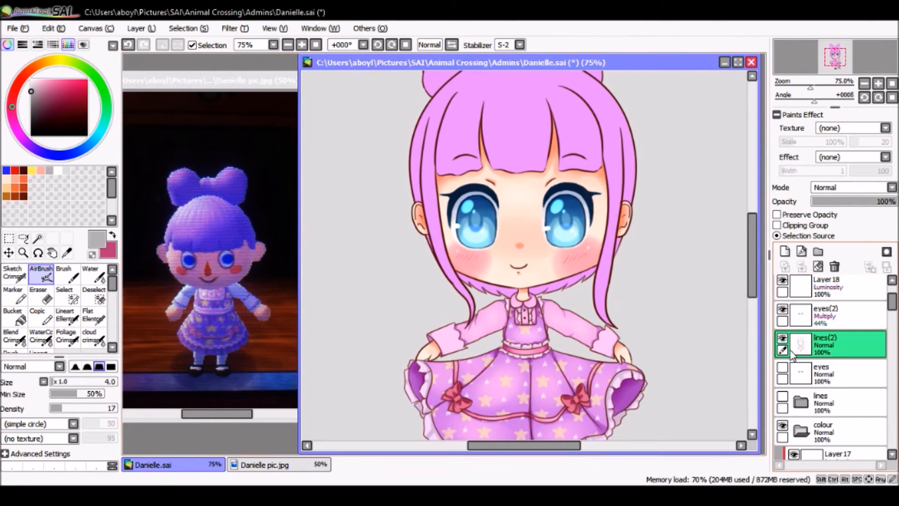
click(235, 28)
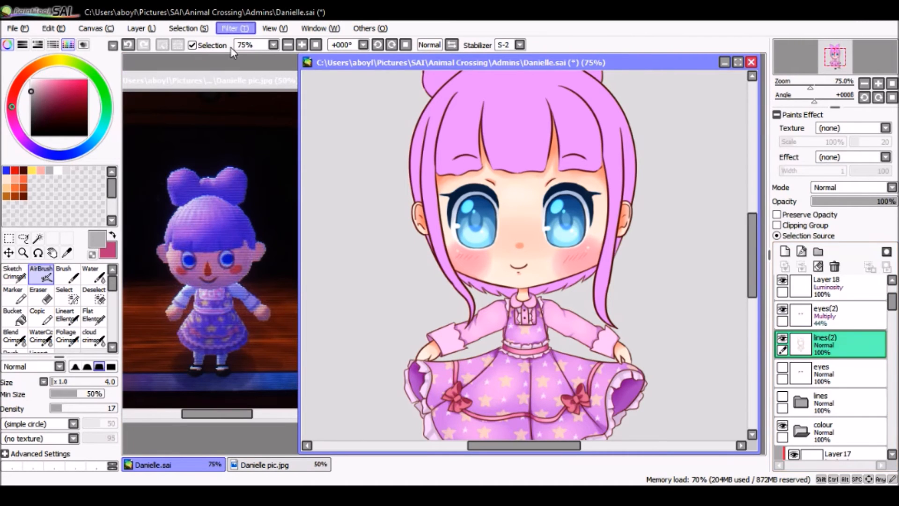
click(233, 49)
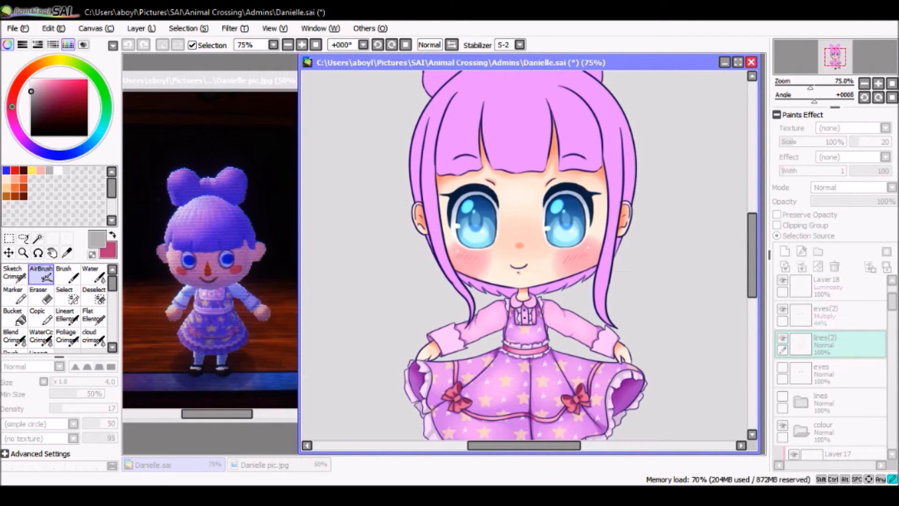
scroll(501, 234, up, 2)
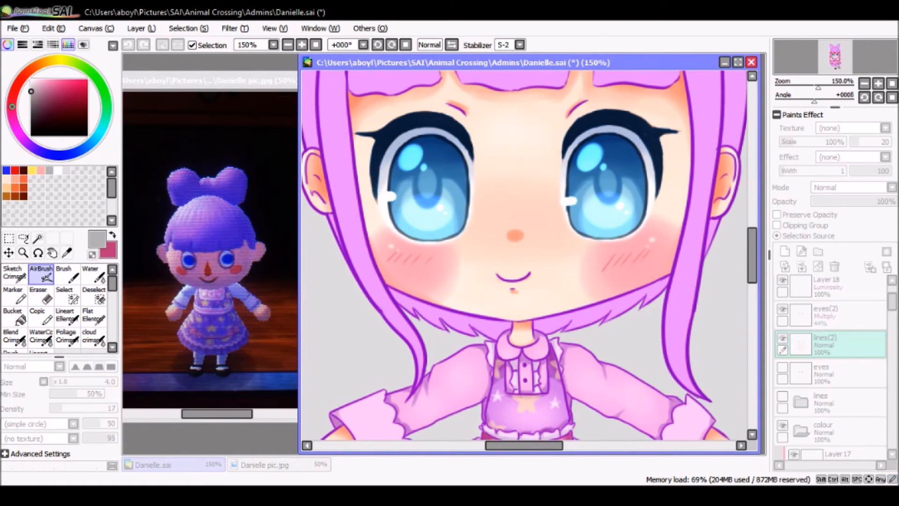
click(288, 45)
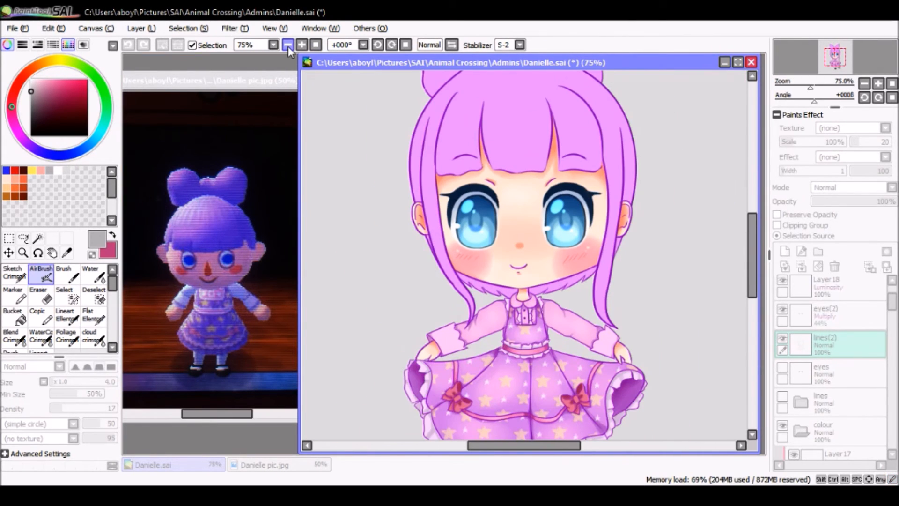
click(302, 45)
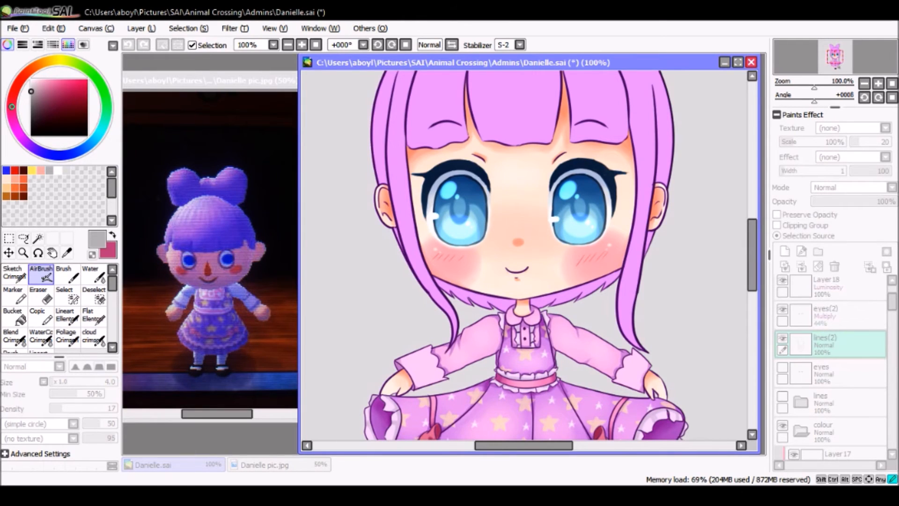
click(338, 59)
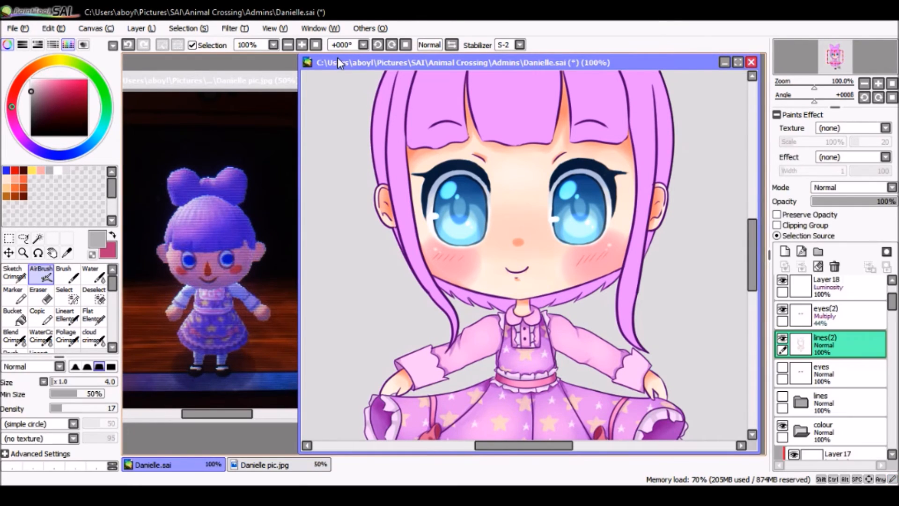
click(316, 46)
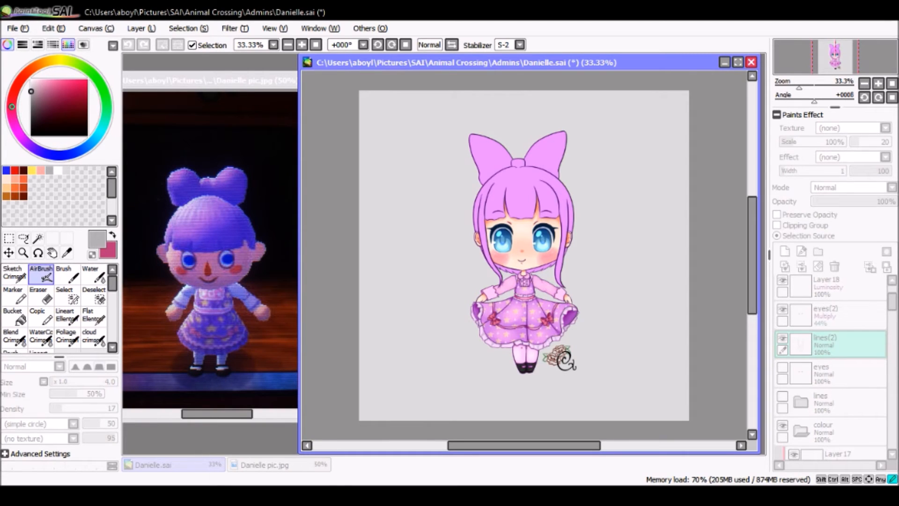
Step: Preserve the hair layer's opacity and add a new layer in Overlay mode clipped to it
drag(892, 302, 894, 317)
scroll(860, 358, down, 5)
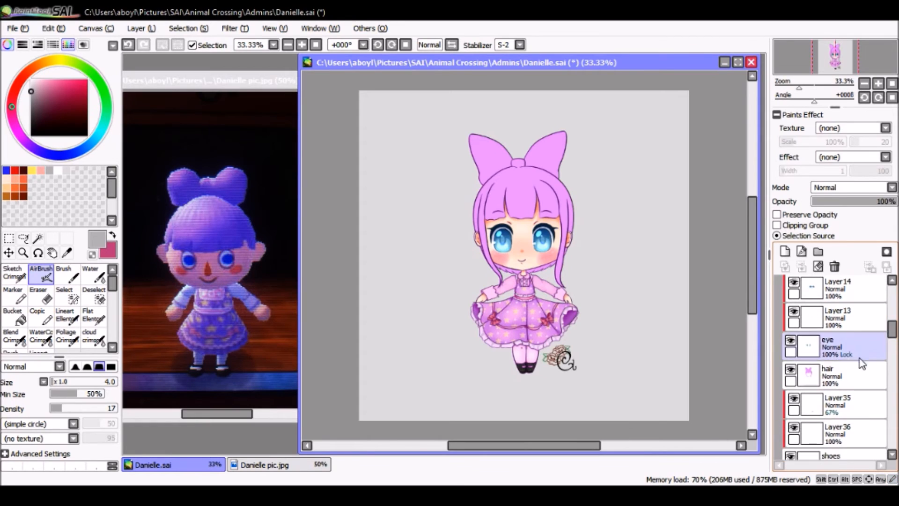
click(842, 371)
click(842, 371)
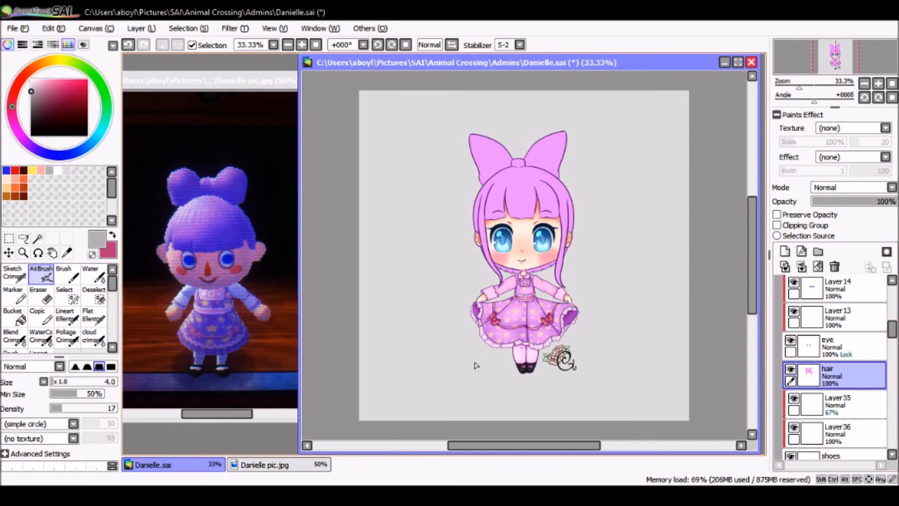
click(777, 214)
click(785, 251)
click(777, 225)
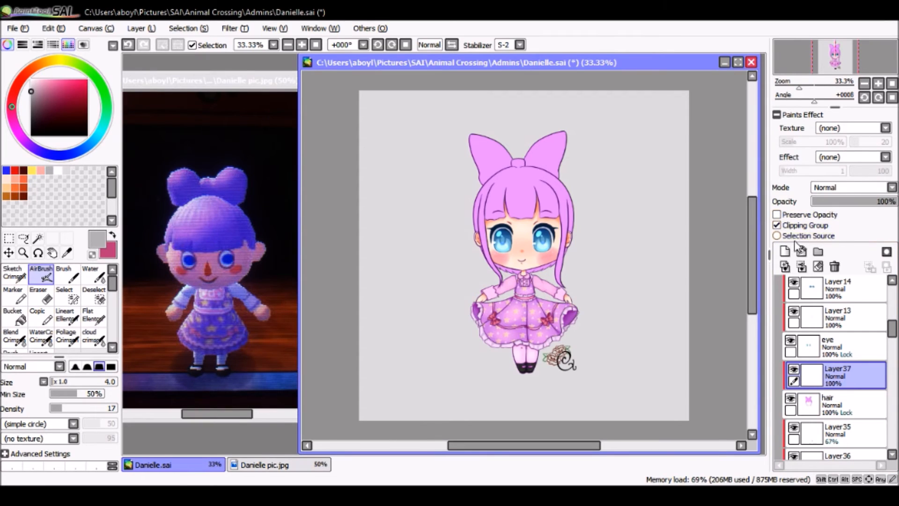
click(839, 221)
Step: Tint the hair with a saturated pink on the Overlay layer, using the AirBrush at size 205
click(41, 170)
mouse_move(23, 84)
mouse_down()
mouse_move(13, 99)
mouse_move(41, 80)
mouse_up()
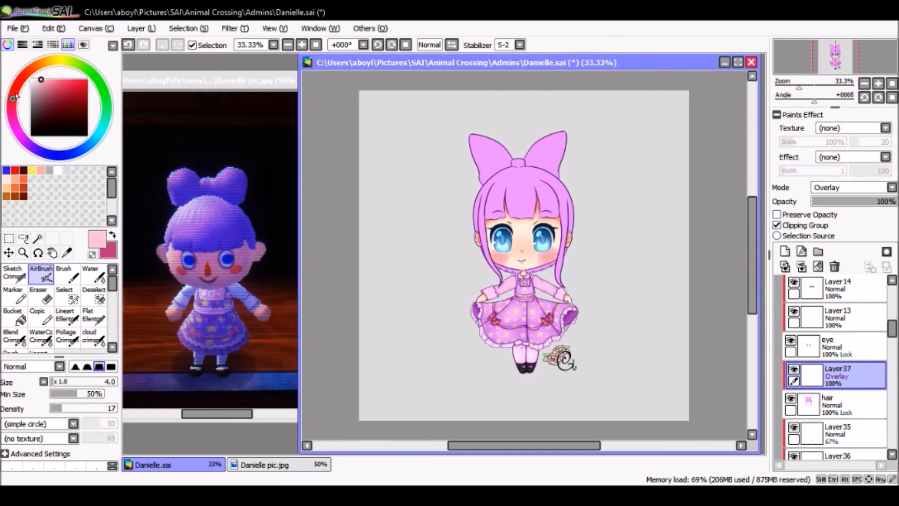
mouse_move(77, 382)
mouse_down()
mouse_move(117, 383)
mouse_move(70, 381)
mouse_up()
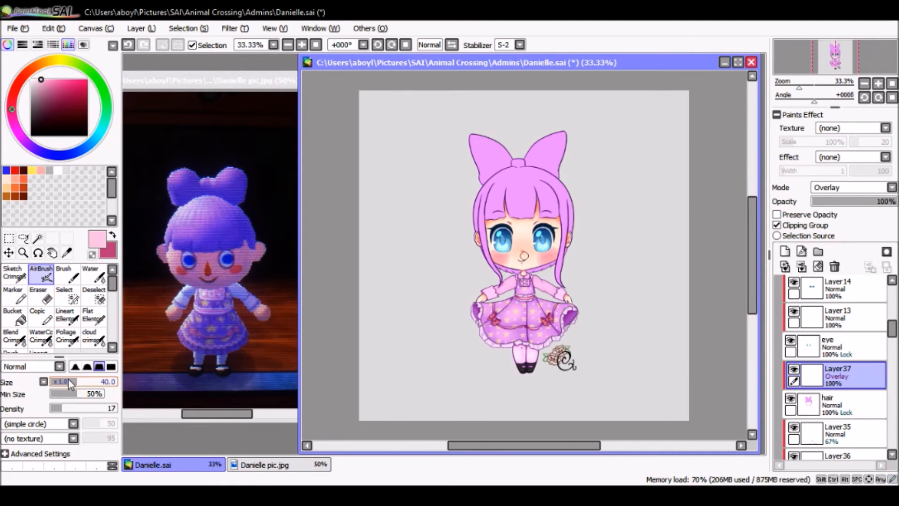
click(43, 380)
click(60, 421)
drag(62, 381, 78, 383)
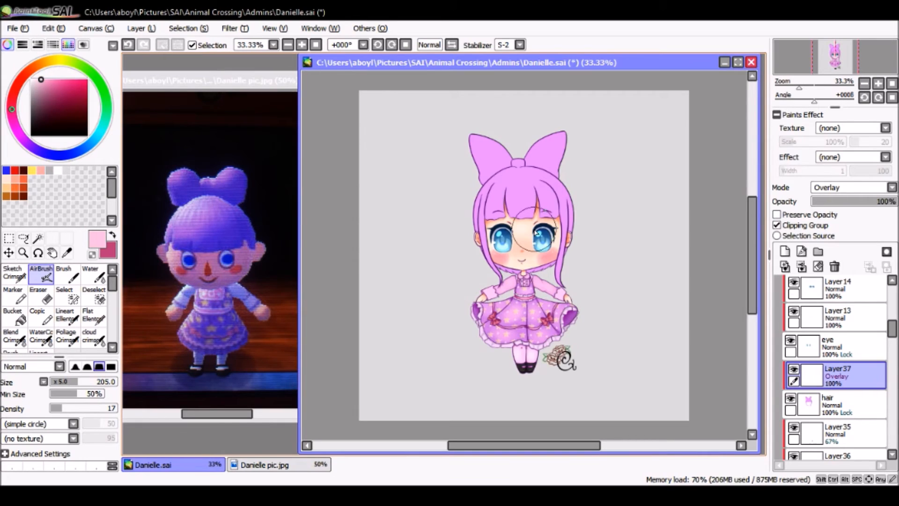
click(69, 84)
mouse_move(543, 218)
mouse_down()
mouse_move(518, 237)
mouse_move(509, 231)
mouse_up()
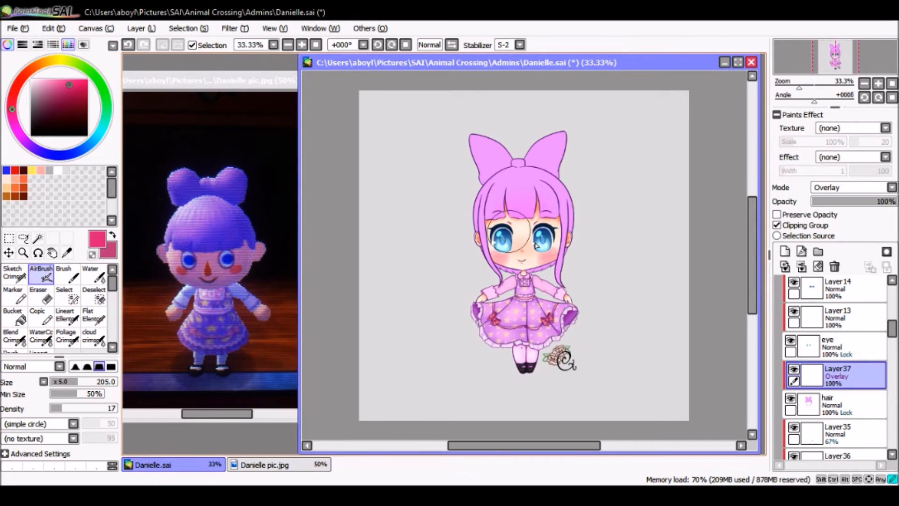
Step: Airbrush purple shadows at size 115 beneath the hair bow and around the hair on a new Normal layer clipped to the hair
click(785, 252)
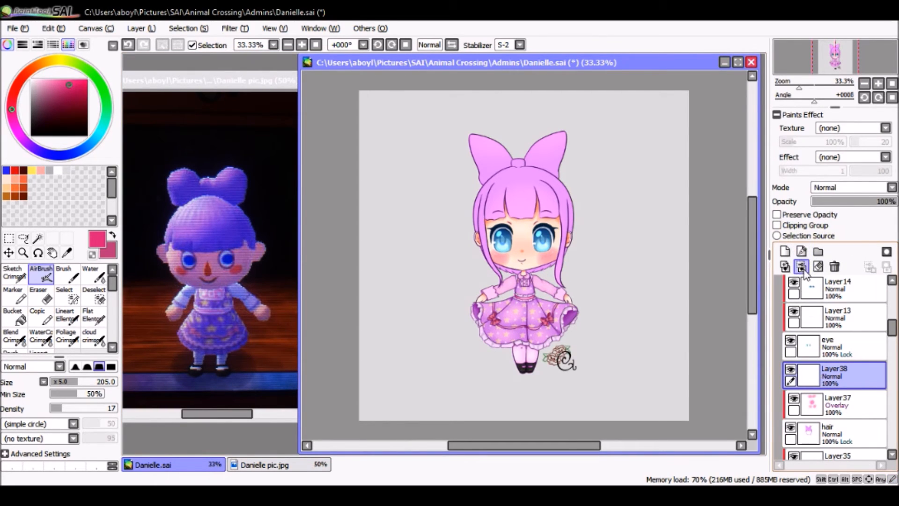
click(802, 225)
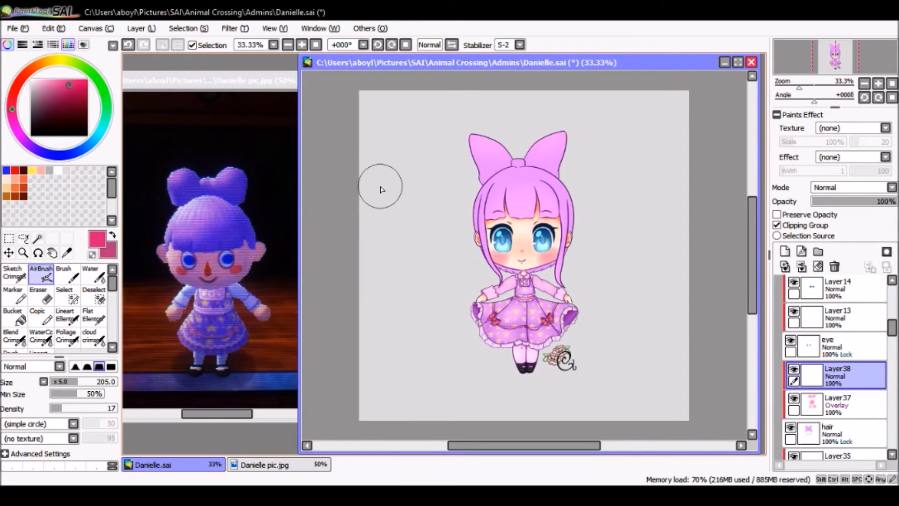
right_click(491, 193)
drag(25, 140, 29, 144)
drag(52, 89, 56, 89)
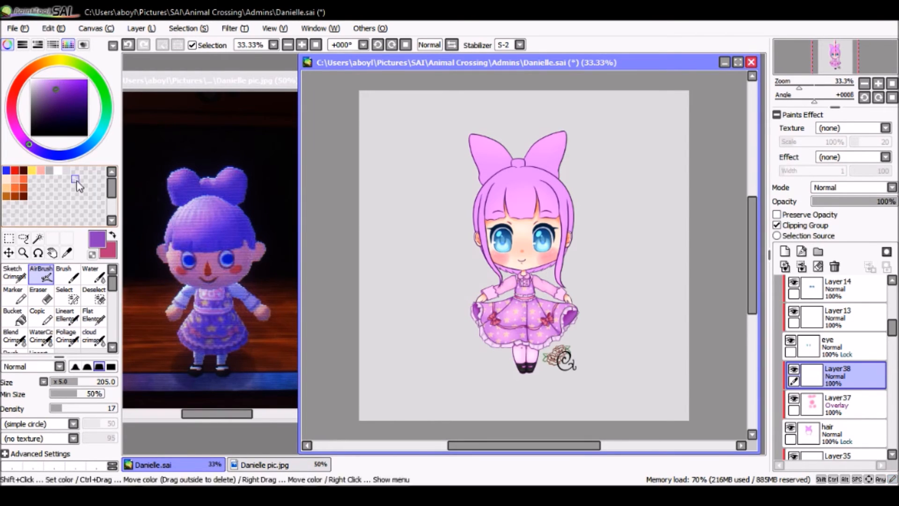
drag(79, 381, 67, 384)
drag(510, 170, 535, 170)
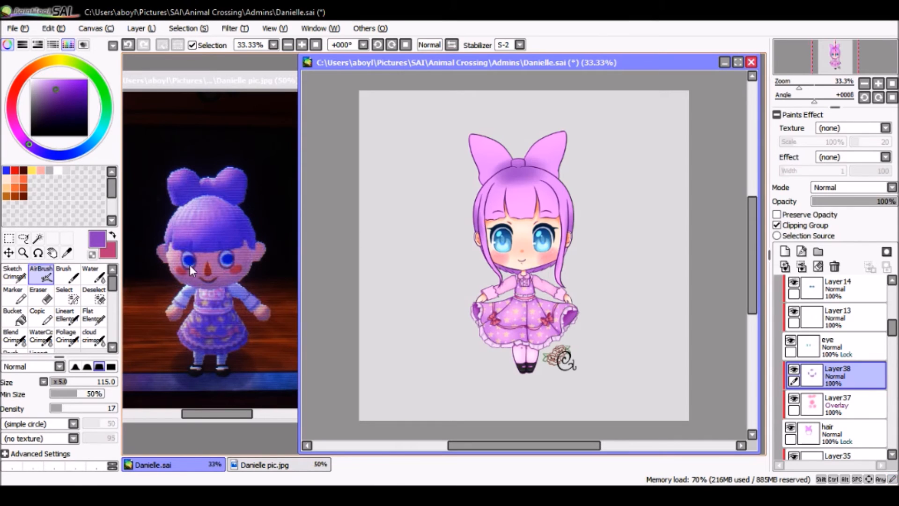
Step: Soften the purple shadow beneath the hair bow with the Blend brush at size 230
click(14, 336)
drag(69, 380, 80, 381)
drag(495, 169, 521, 164)
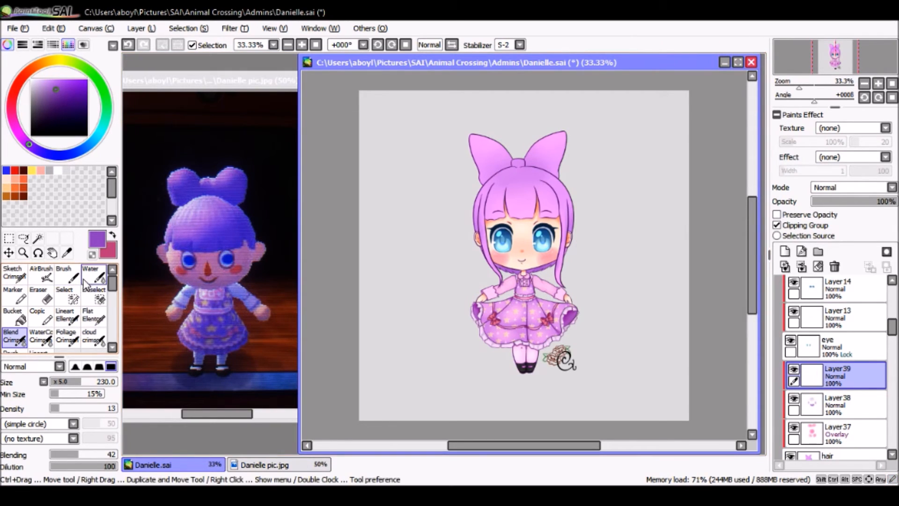
Step: Switch to the Copic brush and set its size to 9 for detailed hair shading
click(94, 274)
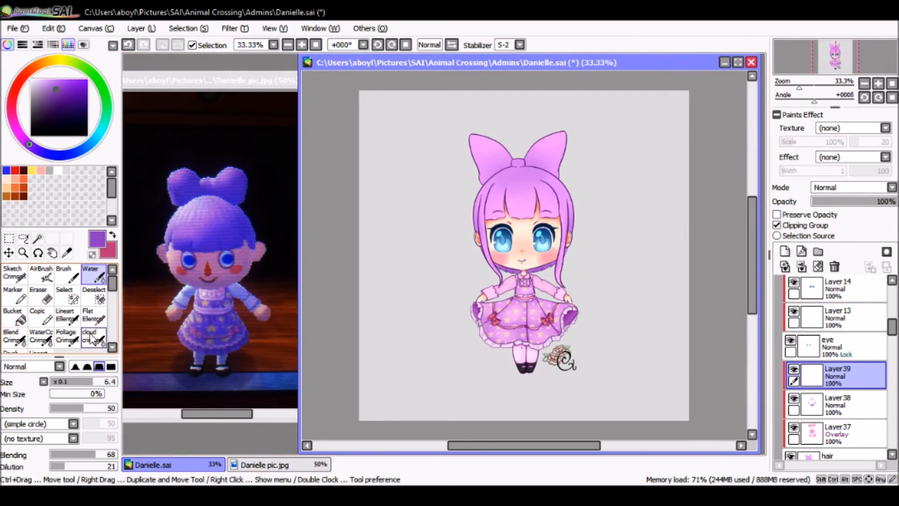
click(41, 317)
drag(103, 385, 117, 382)
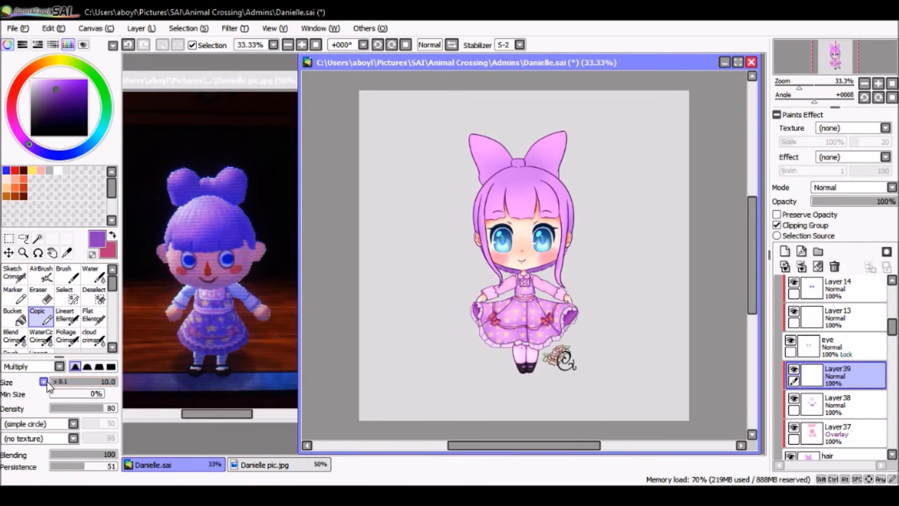
click(53, 403)
mouse_move(59, 381)
mouse_down()
mouse_move(68, 384)
mouse_move(56, 381)
mouse_up()
click(302, 45)
click(303, 44)
click(303, 45)
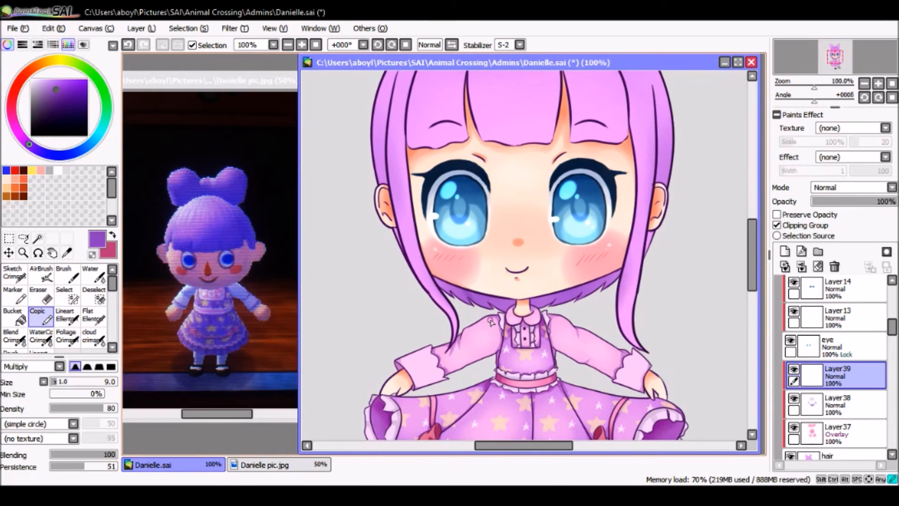
Step: Test a purple Copic stroke down the left part of the fringe, undo it and choose a darker purple
drag(440, 96, 439, 140)
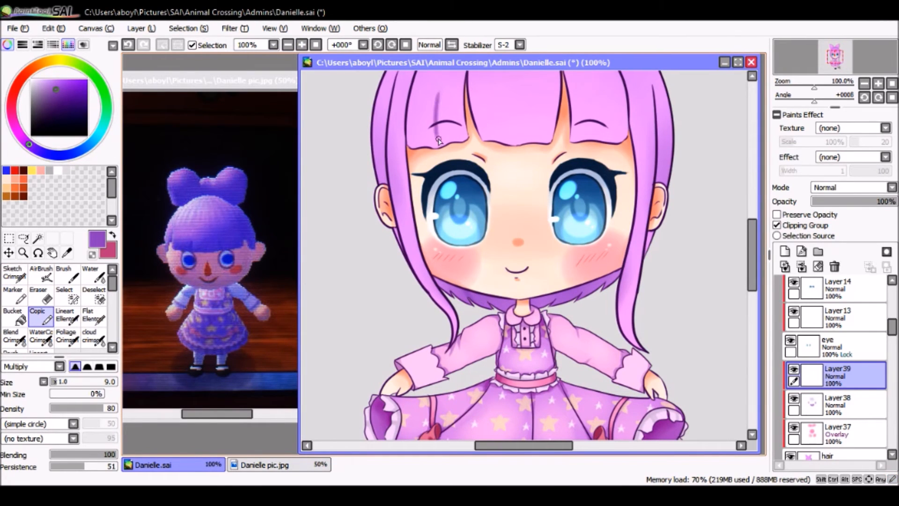
click(129, 45)
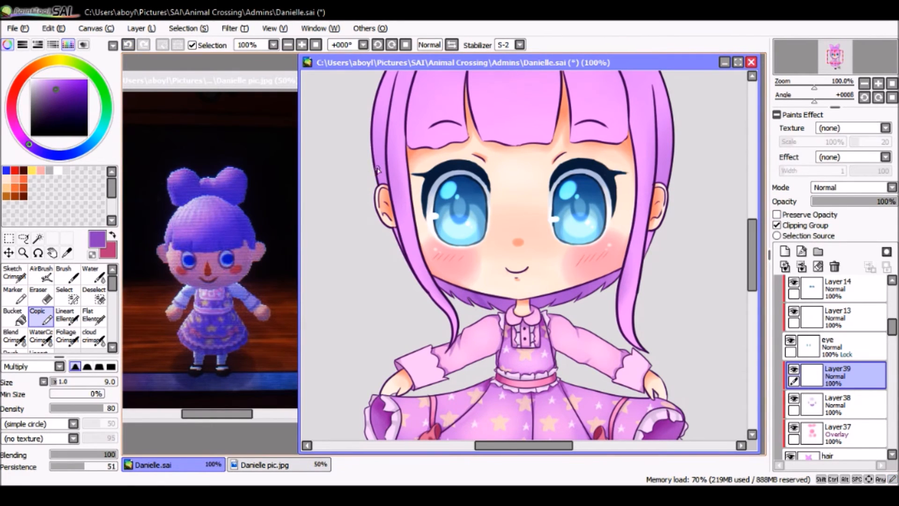
click(129, 45)
drag(58, 88, 57, 94)
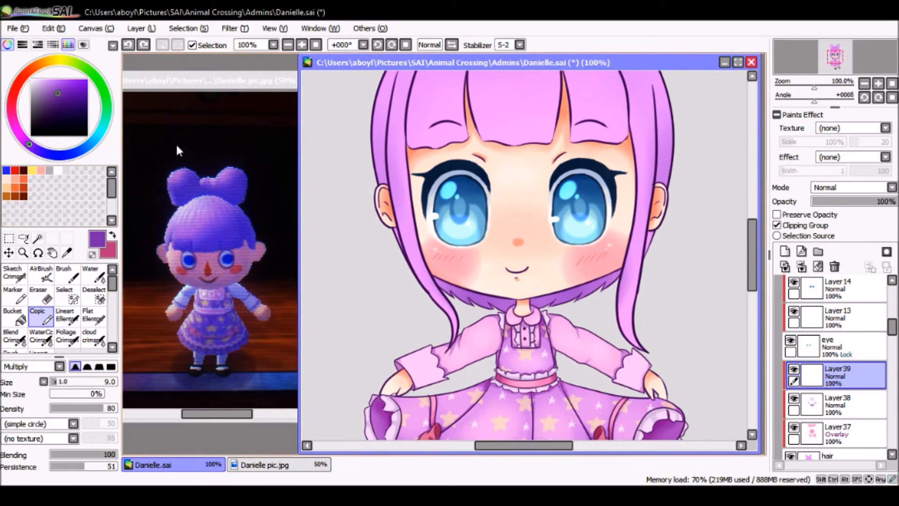
Step: Try the darker purple with a Copic stroke down the left part of the fringe
drag(466, 292, 475, 301)
drag(435, 97, 442, 144)
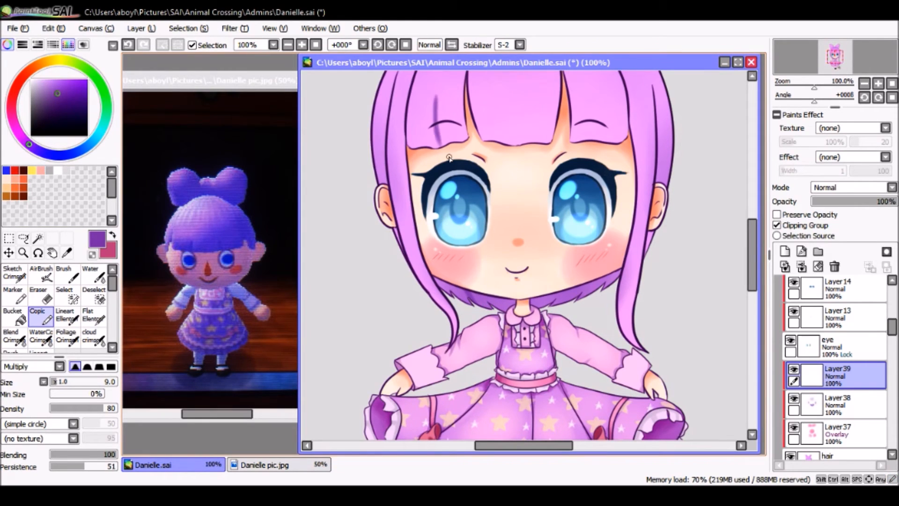
click(128, 45)
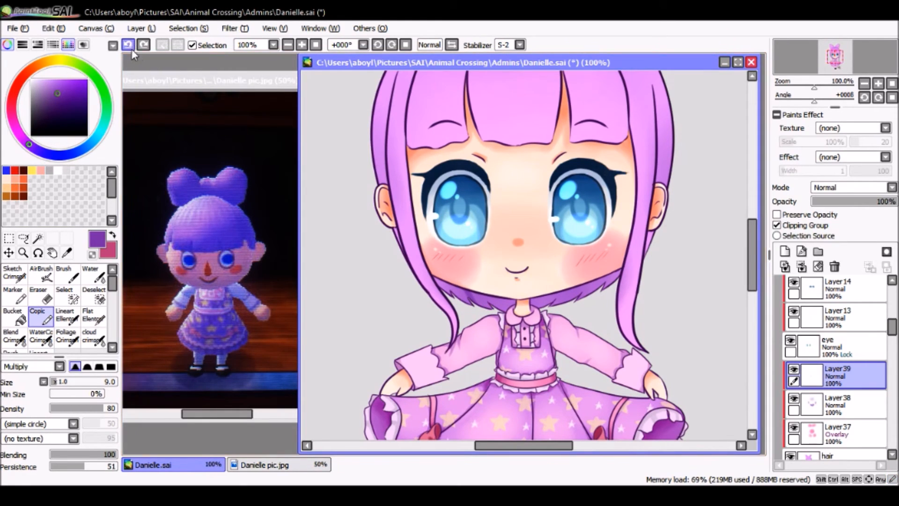
click(128, 45)
click(302, 45)
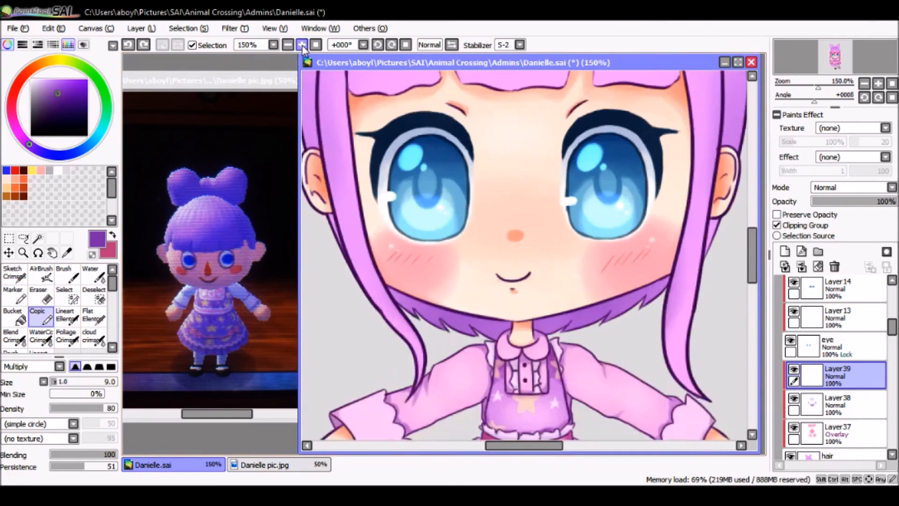
Step: Paint purple strand shadows in the back hair below the left side of the jaw with the Copic brush at size 4.3
click(302, 46)
click(302, 46)
drag(520, 446, 506, 445)
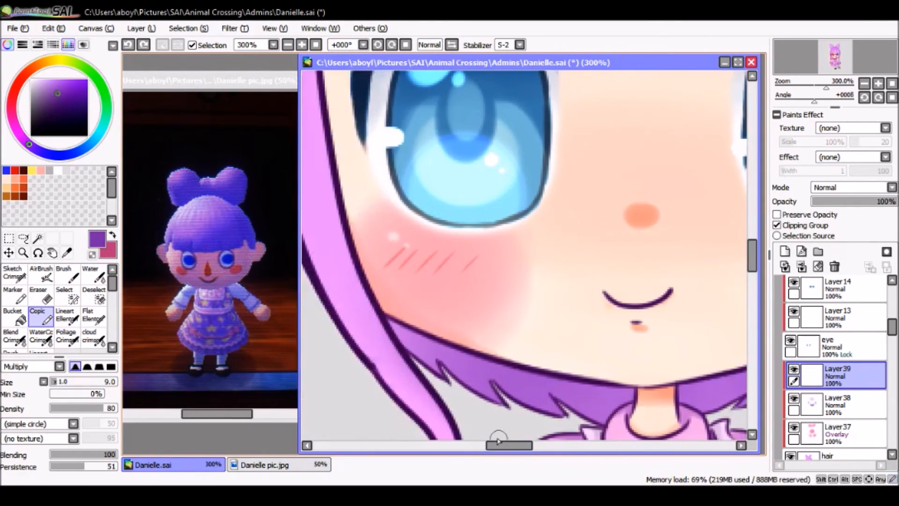
click(44, 382)
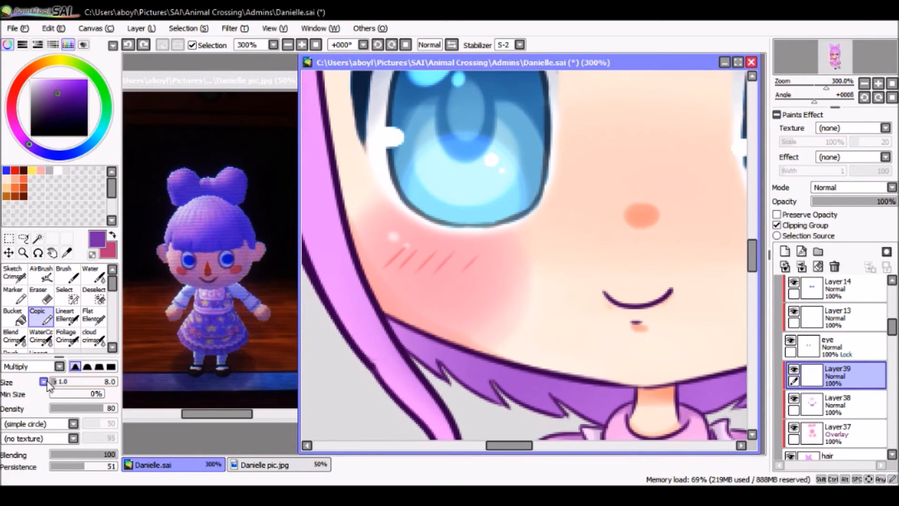
click(61, 395)
drag(103, 381, 86, 383)
drag(387, 309, 430, 384)
mouse_move(390, 314)
mouse_down()
mouse_move(464, 403)
mouse_move(422, 347)
mouse_move(459, 371)
mouse_move(410, 323)
mouse_move(468, 393)
mouse_up()
drag(475, 346, 505, 392)
mouse_move(424, 339)
mouse_down()
mouse_move(501, 369)
mouse_move(432, 344)
mouse_move(475, 366)
mouse_up()
drag(430, 342, 445, 365)
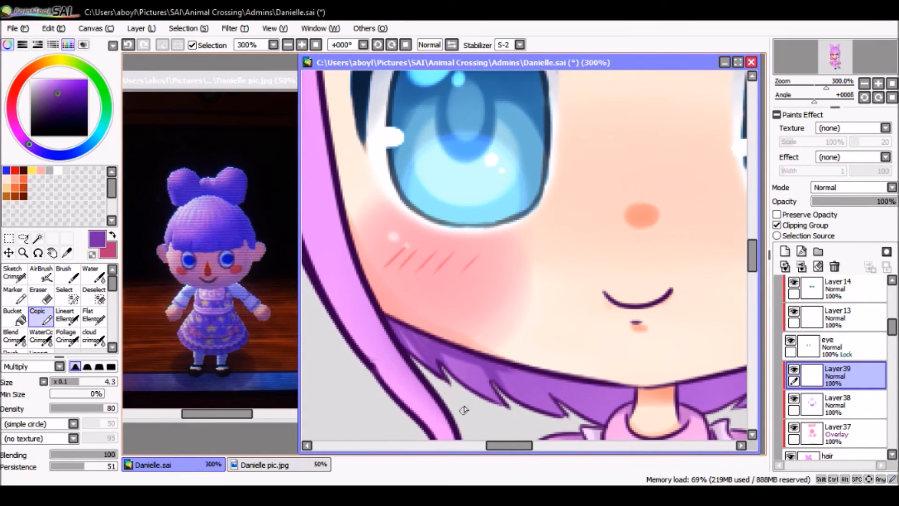
mouse_move(502, 360)
mouse_down()
mouse_move(532, 367)
mouse_move(519, 373)
mouse_move(565, 409)
mouse_up()
mouse_move(535, 376)
mouse_down()
mouse_move(566, 403)
mouse_move(596, 384)
mouse_up()
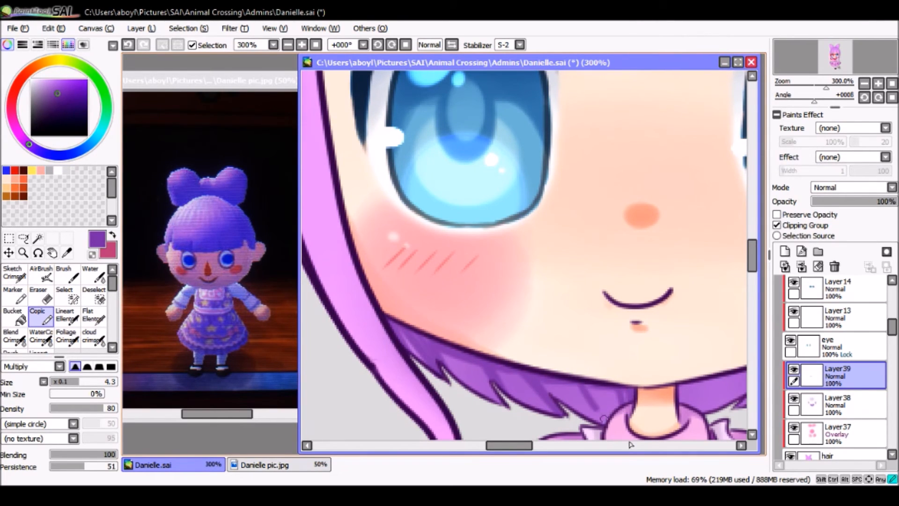
Step: Paint matching purple strand shadows in the back hair below the right side of the jaw
drag(508, 445, 533, 457)
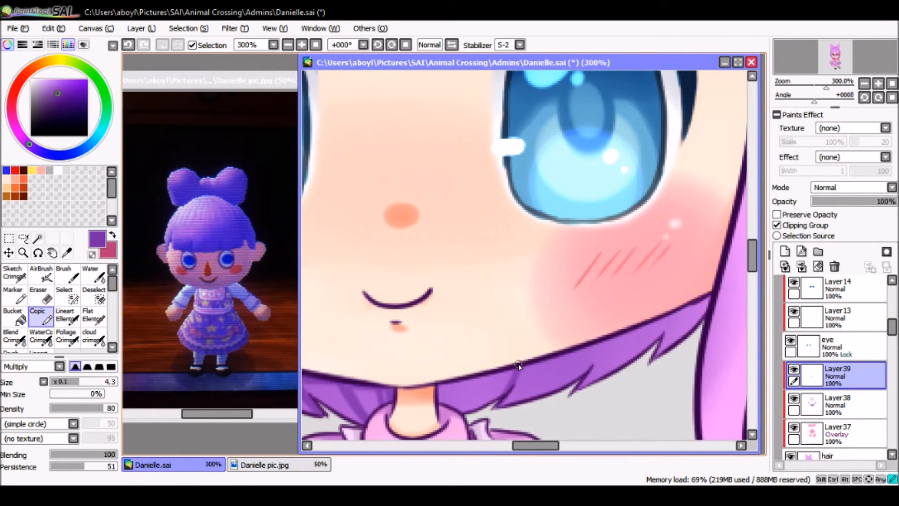
mouse_move(518, 364)
mouse_down()
mouse_move(707, 299)
mouse_move(573, 393)
mouse_up()
drag(608, 346, 592, 353)
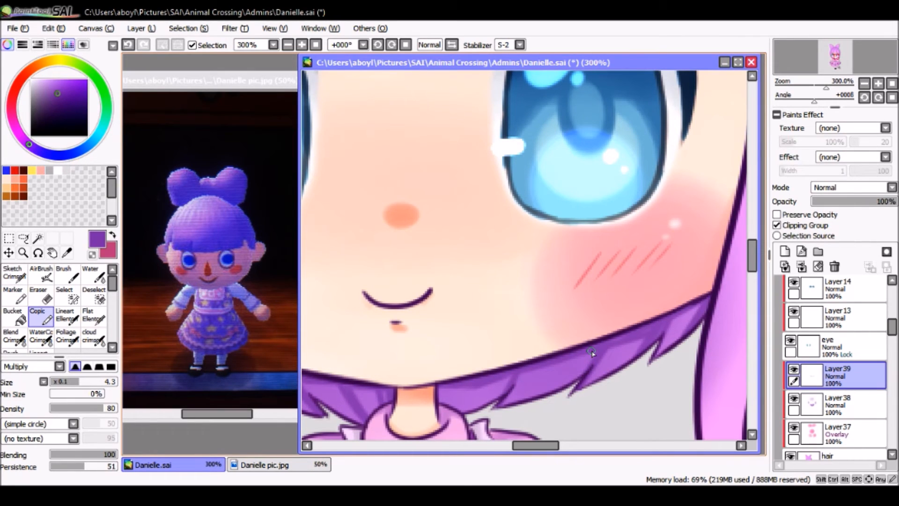
drag(564, 363, 520, 398)
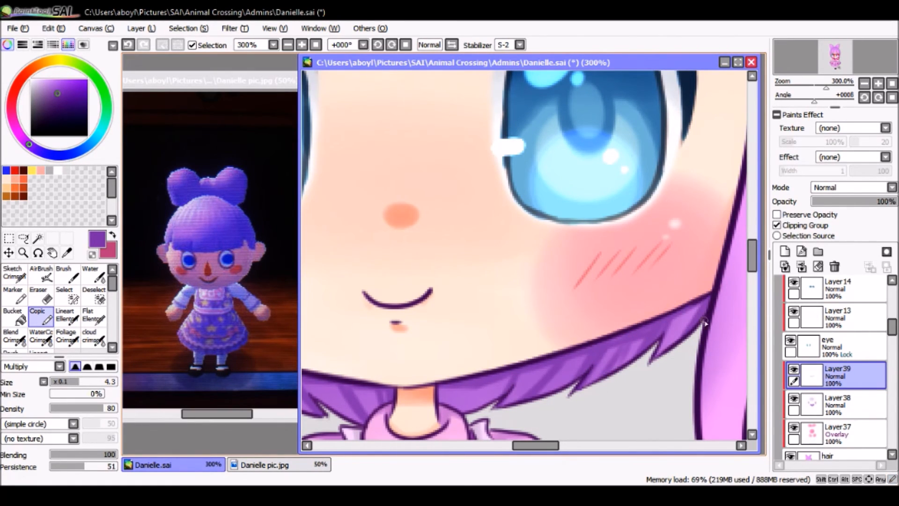
Step: Set the Copic brush to size 10 and paint two purple strands from the base of the hair bow to the central fringe partings
drag(749, 277, 748, 201)
click(287, 45)
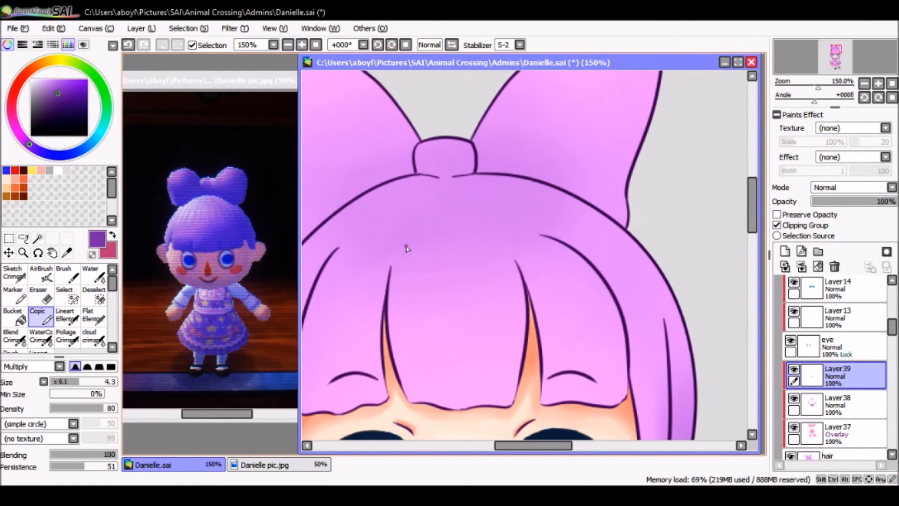
click(88, 381)
drag(444, 177, 391, 265)
drag(446, 177, 494, 216)
drag(470, 191, 515, 246)
mouse_move(491, 210)
mouse_down()
mouse_move(527, 277)
mouse_move(528, 300)
mouse_up()
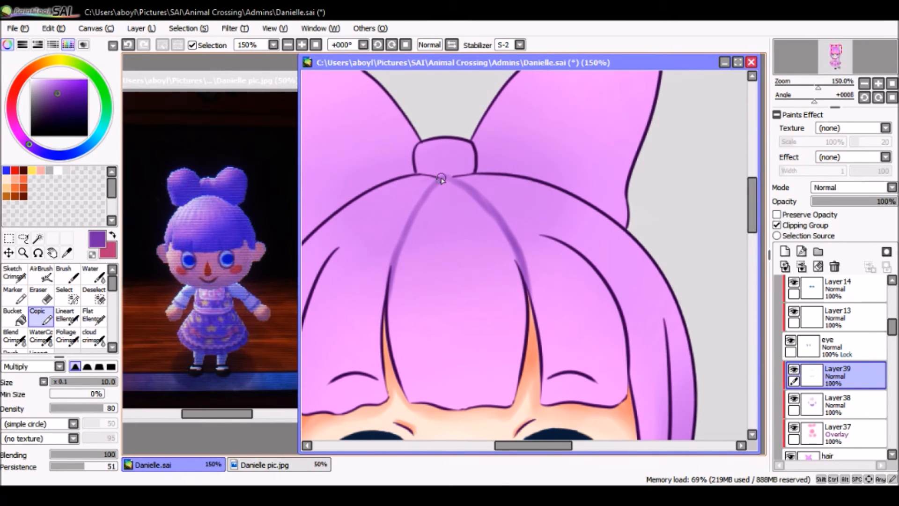
Step: Paint two outer purple strands curving from the bow's base towards the left and right fringe sections
mouse_move(441, 179)
mouse_down()
mouse_move(330, 238)
mouse_move(383, 201)
mouse_move(324, 266)
mouse_move(353, 228)
mouse_move(336, 249)
mouse_up()
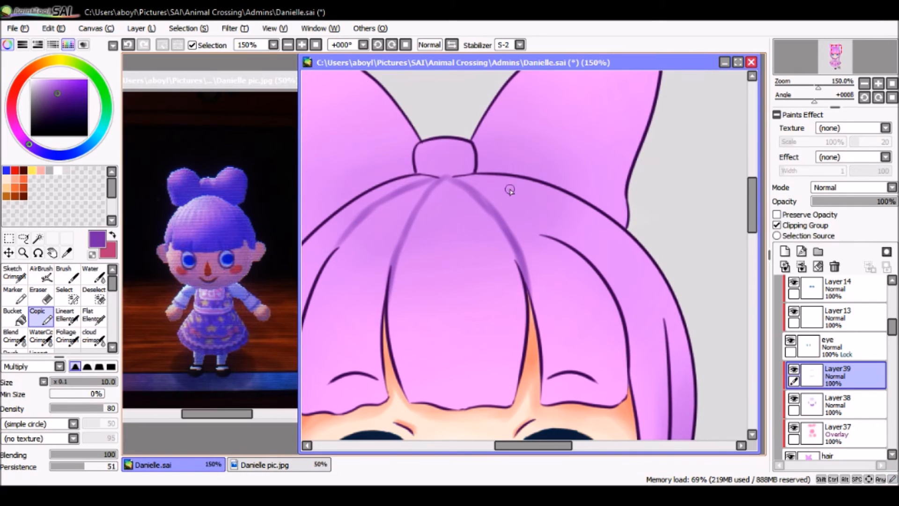
mouse_move(450, 181)
mouse_down()
mouse_move(505, 197)
mouse_move(538, 219)
mouse_up()
mouse_move(490, 193)
mouse_down()
mouse_move(574, 253)
mouse_move(535, 215)
mouse_move(573, 249)
mouse_up()
drag(550, 231, 558, 238)
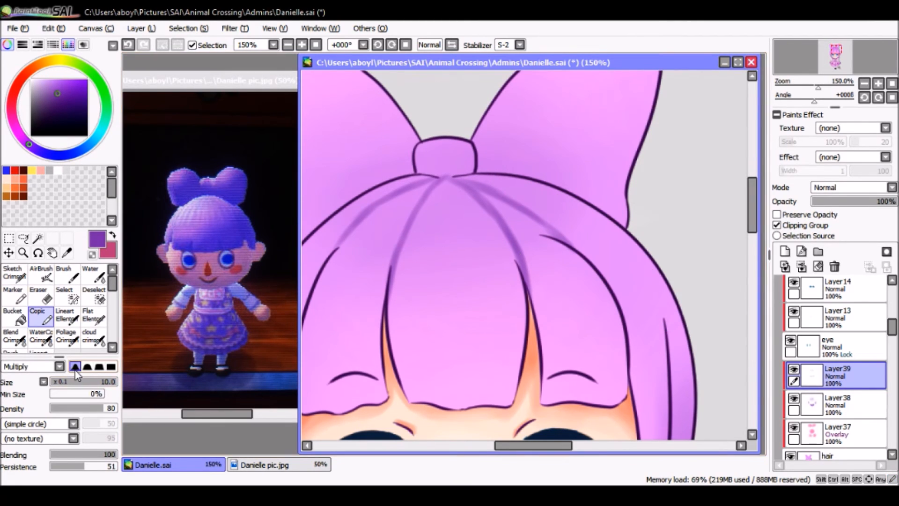
Step: Set the Copic brush to size 4 and paint two short tapering strands from the crown into the central fringe
click(79, 382)
drag(557, 445, 547, 444)
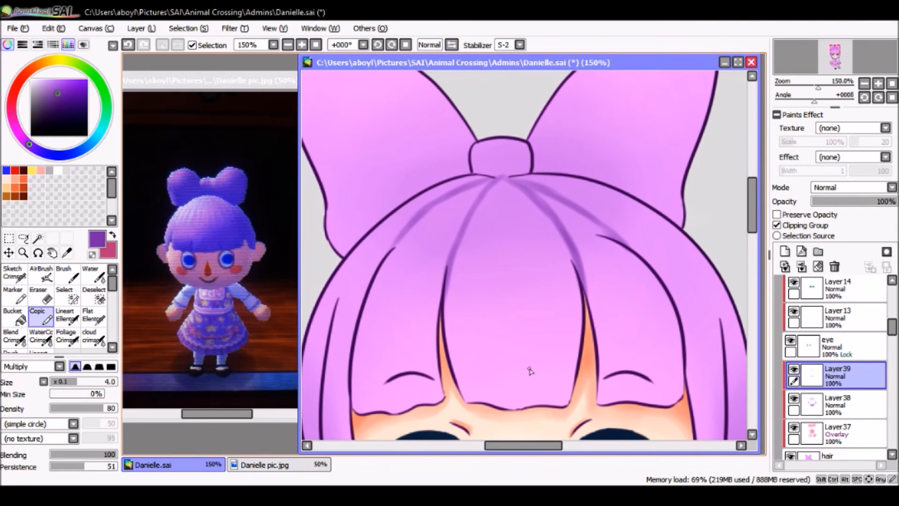
click(302, 45)
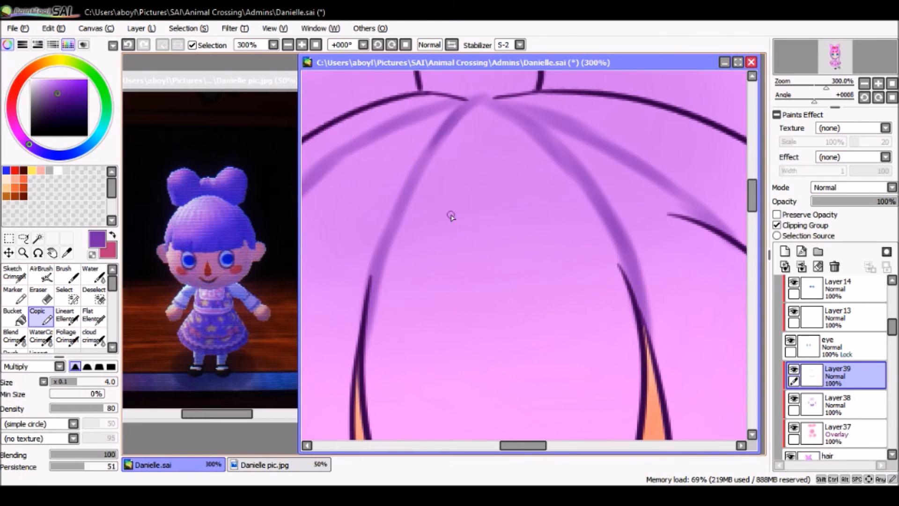
drag(474, 99, 467, 268)
drag(472, 106, 461, 216)
drag(483, 99, 471, 217)
drag(479, 122, 470, 260)
drag(470, 177, 473, 284)
mouse_move(474, 102)
mouse_down()
mouse_move(477, 134)
mouse_move(481, 96)
mouse_up()
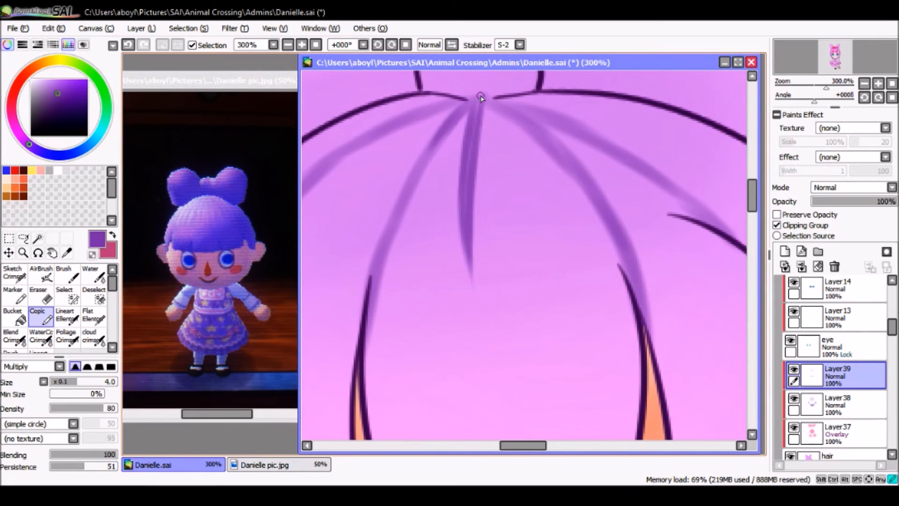
drag(480, 97, 522, 227)
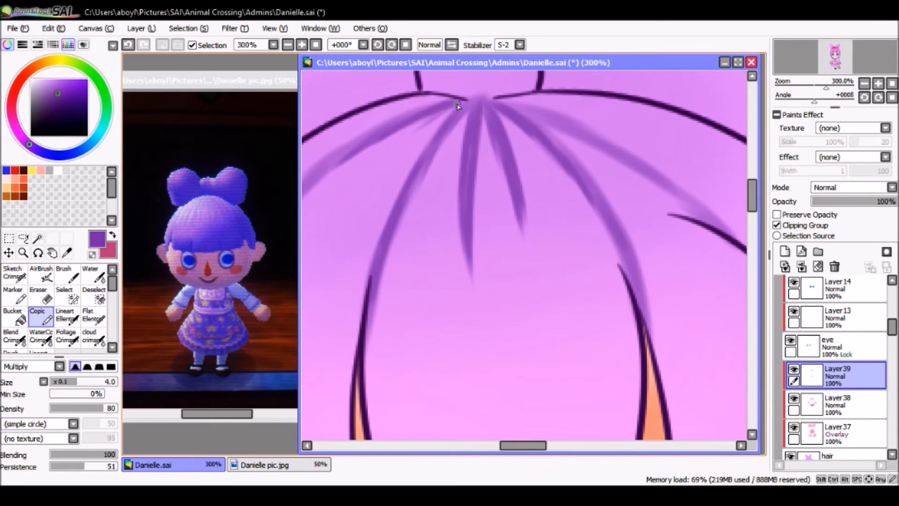
Step: Shade the left and lower edges of the central fringe in purple with the Copic brush at size 5.9
scroll(753, 207, down, 5)
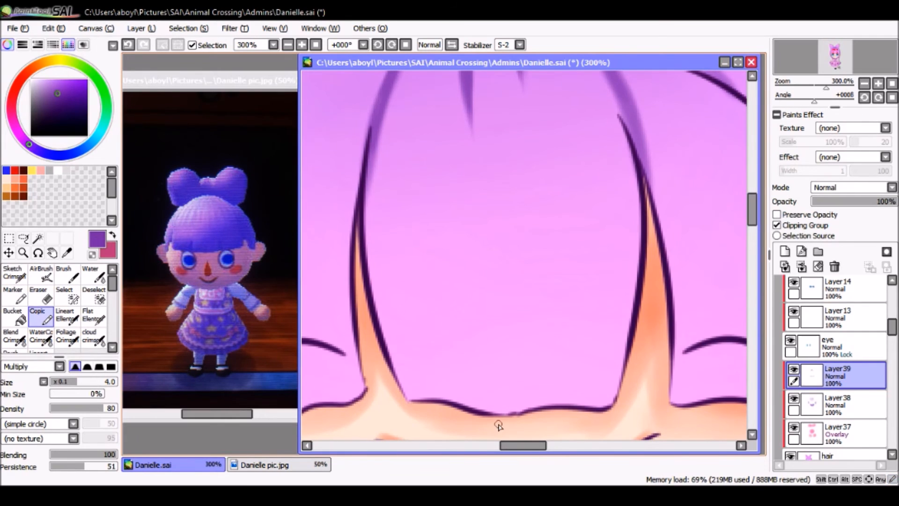
click(91, 382)
drag(364, 266, 433, 407)
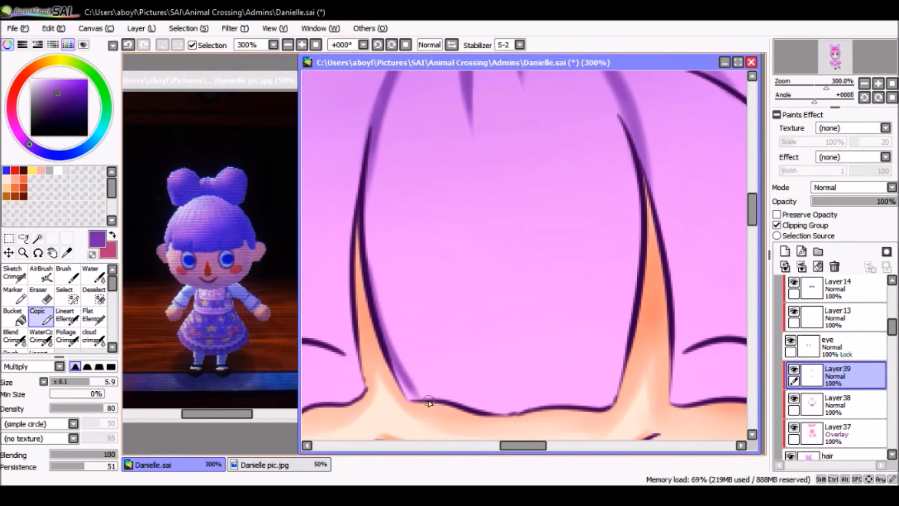
drag(388, 330, 423, 396)
drag(396, 369, 411, 399)
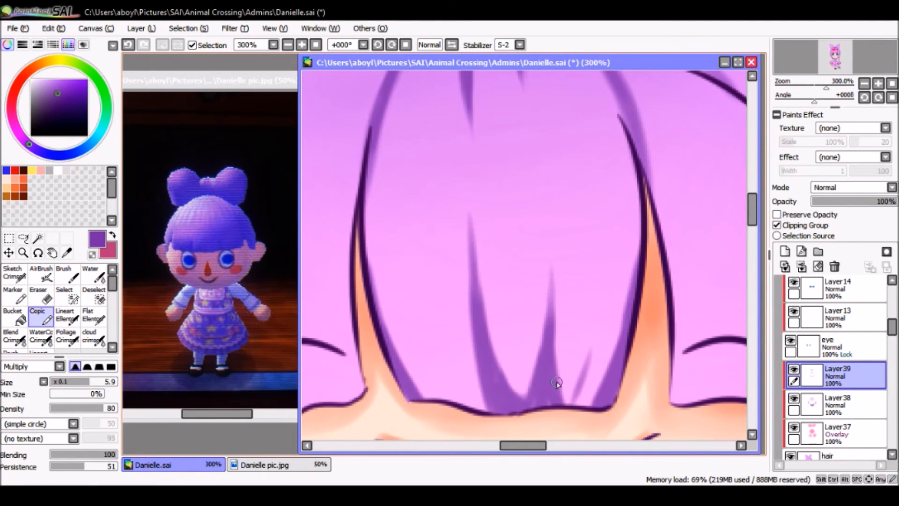
Step: Fill in the pointed purple shadows at the lower right tips of the central fringe
drag(558, 378, 570, 404)
mouse_move(576, 404)
mouse_down()
mouse_move(609, 378)
mouse_move(590, 329)
mouse_up()
drag(581, 387, 592, 324)
drag(570, 406, 589, 342)
drag(548, 381, 552, 398)
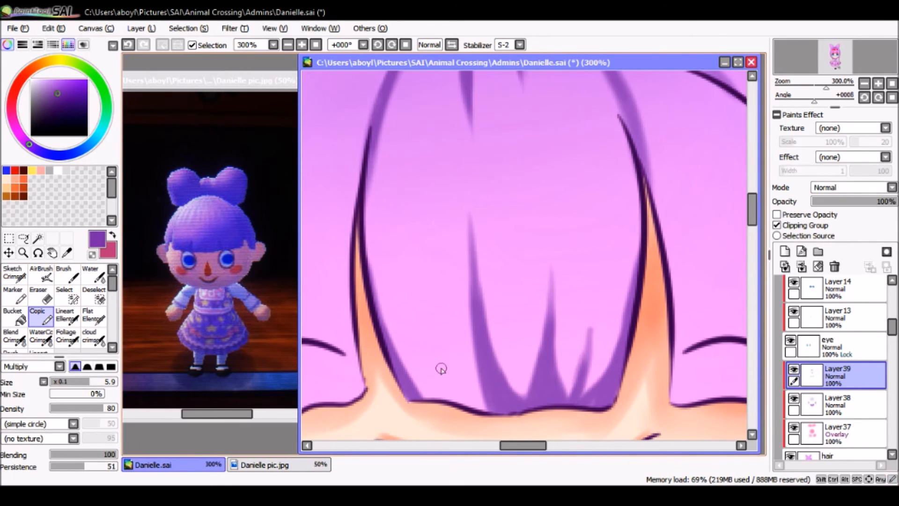
Step: Paint pointed purple shadows along the lower left tips of the central fringe and merge them into its edge shading
drag(430, 301, 446, 397)
mouse_move(433, 319)
mouse_down()
mouse_move(437, 356)
mouse_move(453, 397)
mouse_up()
mouse_move(443, 361)
mouse_down()
mouse_move(457, 387)
mouse_move(450, 392)
mouse_move(473, 407)
mouse_up()
mouse_move(431, 327)
mouse_down()
mouse_move(462, 391)
mouse_move(490, 413)
mouse_up()
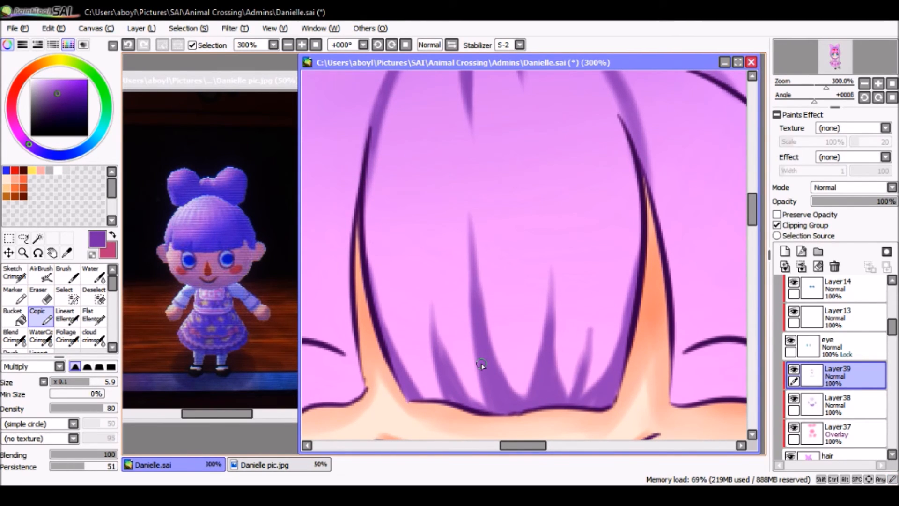
drag(482, 365, 485, 407)
drag(433, 349, 446, 413)
mouse_move(410, 381)
mouse_down()
mouse_move(401, 362)
mouse_move(428, 397)
mouse_up()
mouse_move(378, 322)
mouse_down()
mouse_move(429, 391)
mouse_move(461, 405)
mouse_up()
drag(455, 386, 472, 401)
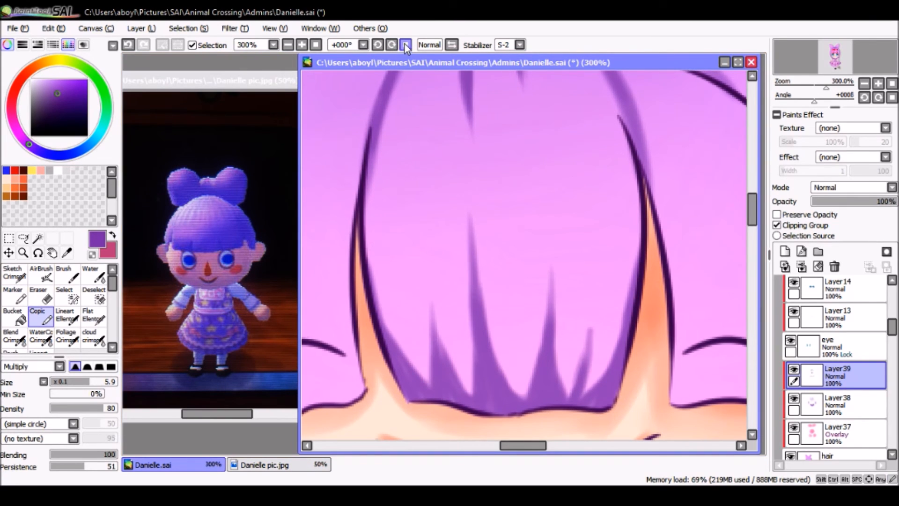
Step: Paint short vertical purple strokes for a shine band across the left half of the central fringe
click(315, 44)
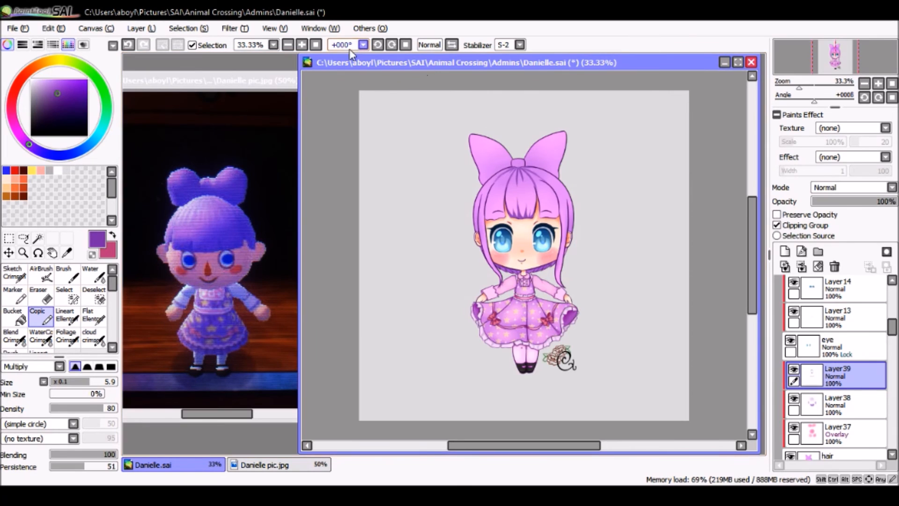
click(302, 44)
click(302, 45)
click(302, 45)
click(302, 44)
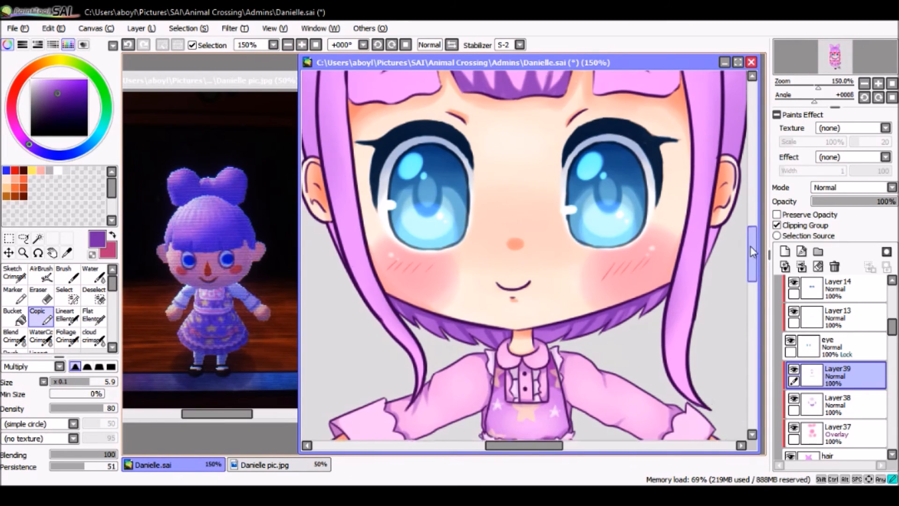
drag(751, 246, 751, 212)
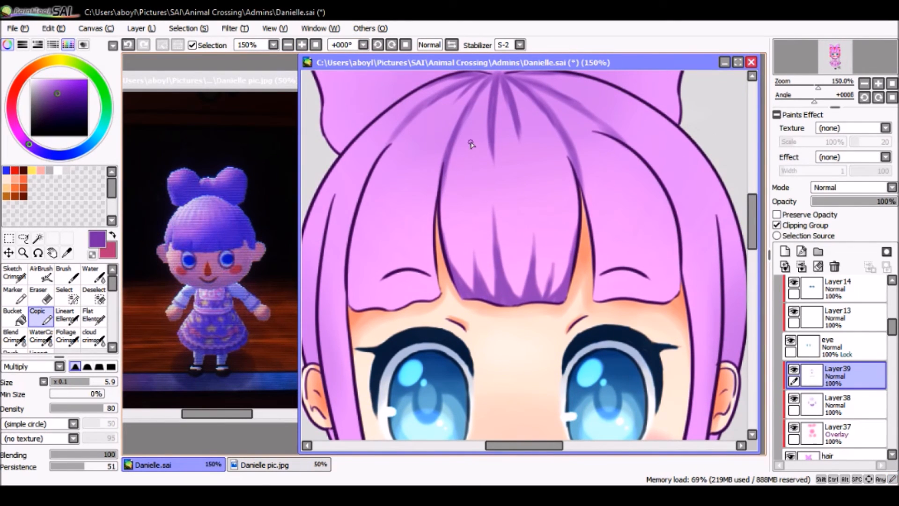
drag(468, 154, 471, 220)
drag(471, 153, 471, 226)
click(474, 187)
drag(465, 174, 464, 191)
drag(461, 182, 460, 192)
drag(457, 158, 453, 202)
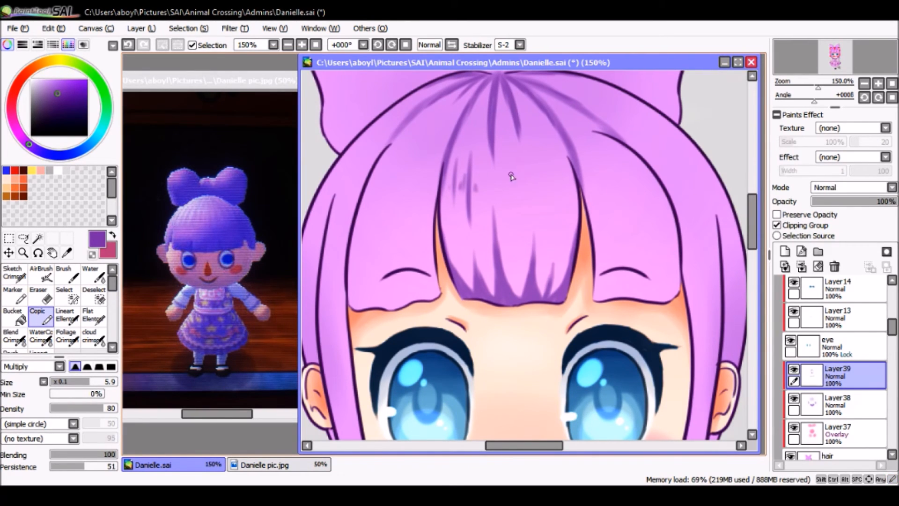
Step: Continue the band of short purple strokes across the right half of the central fringe
drag(513, 147, 518, 218)
mouse_move(496, 185)
mouse_down()
mouse_move(494, 197)
mouse_move(529, 190)
mouse_up()
mouse_move(531, 154)
mouse_down()
mouse_move(537, 203)
mouse_move(554, 184)
mouse_move(567, 205)
mouse_up()
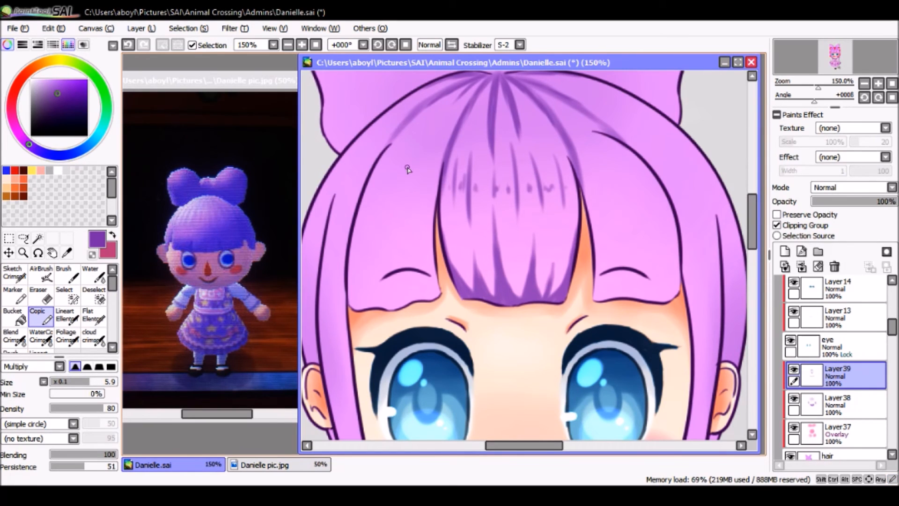
Step: Shade the left and right fringe sections with purple strands, pointed tip shadows and matching shine-band strokes
click(534, 495)
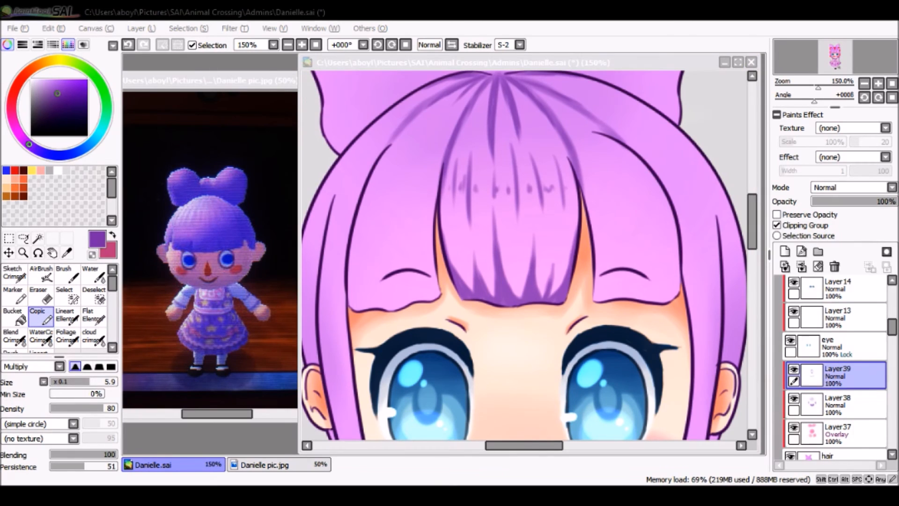
click(435, 252)
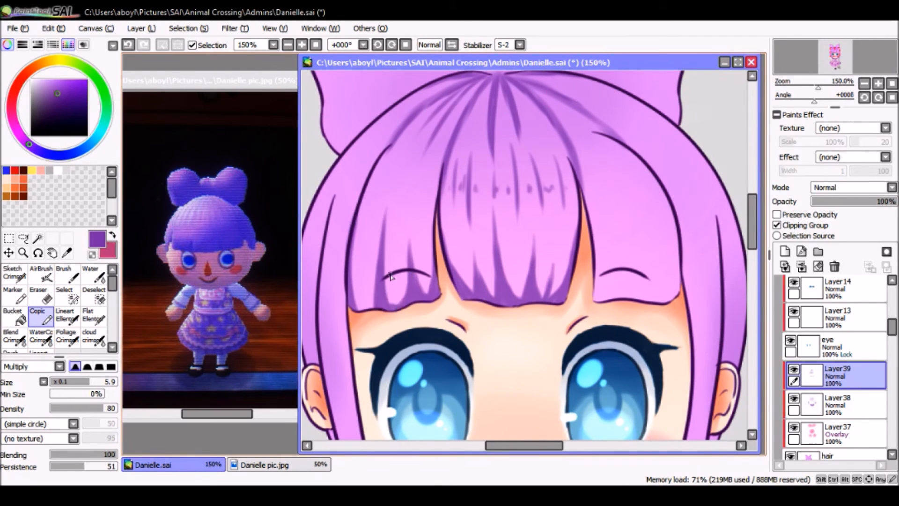
drag(396, 273, 395, 305)
drag(370, 238, 435, 120)
mouse_move(435, 173)
mouse_down()
mouse_move(426, 287)
mouse_move(440, 405)
mouse_up()
mouse_move(602, 290)
mouse_down()
mouse_move(594, 349)
mouse_move(548, 276)
mouse_up()
drag(639, 262, 652, 337)
drag(592, 234, 632, 225)
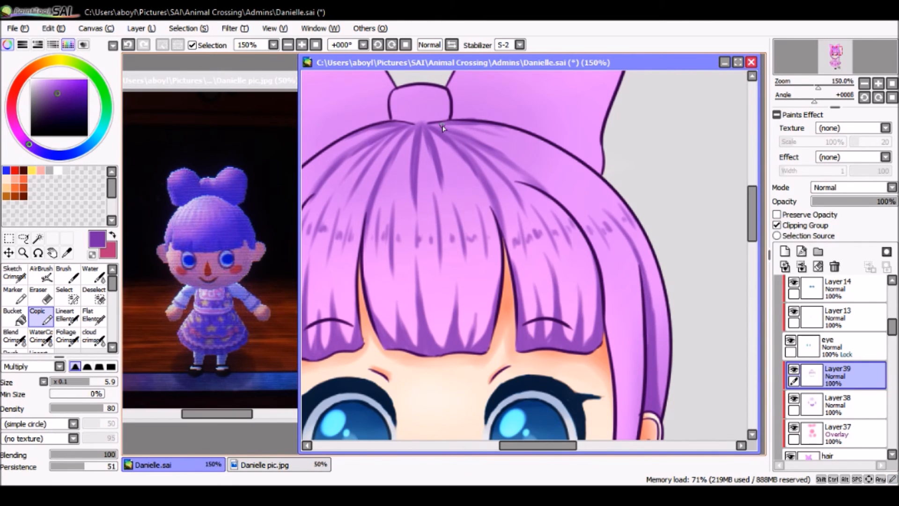
Step: Continue the purple Copic strand shading around the crown and over the remaining hair
drag(441, 128, 441, 264)
drag(477, 178, 477, 256)
drag(614, 117, 497, 165)
drag(421, 187, 555, 189)
drag(603, 219, 496, 220)
Step: Add a new layer above the hair shading, clip it to the hair and set its mode to Luminosity
scroll(495, 221, down, 5)
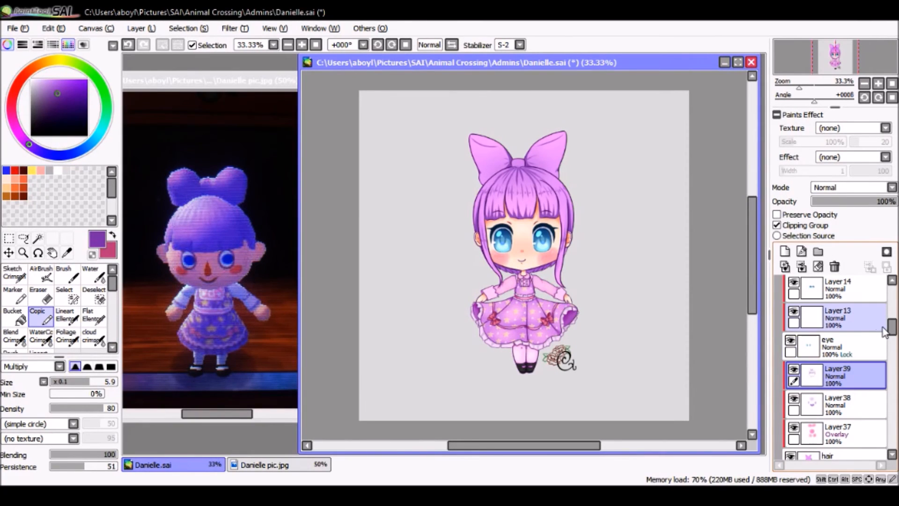
click(784, 251)
click(782, 226)
click(839, 188)
click(826, 238)
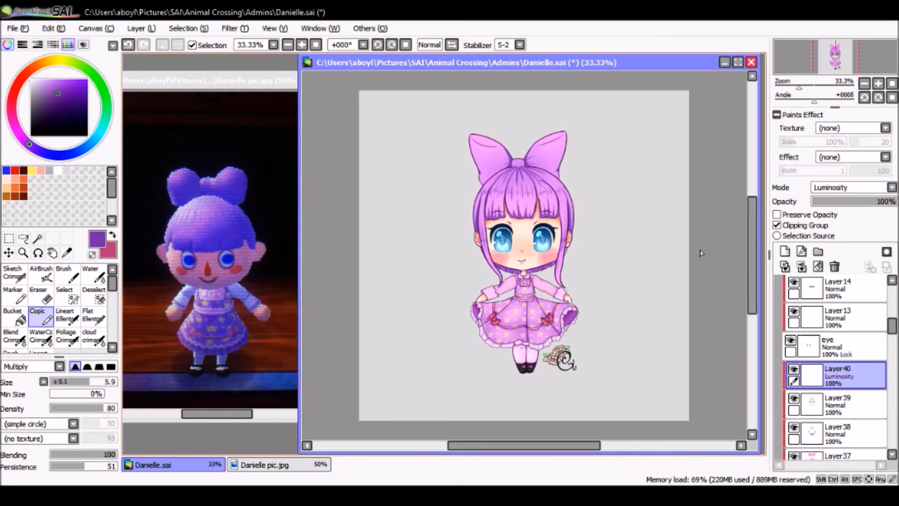
Step: Swap to the pink colour, test a highlight stroke on the left side lock of hair and undo it
click(301, 45)
click(302, 45)
click(302, 44)
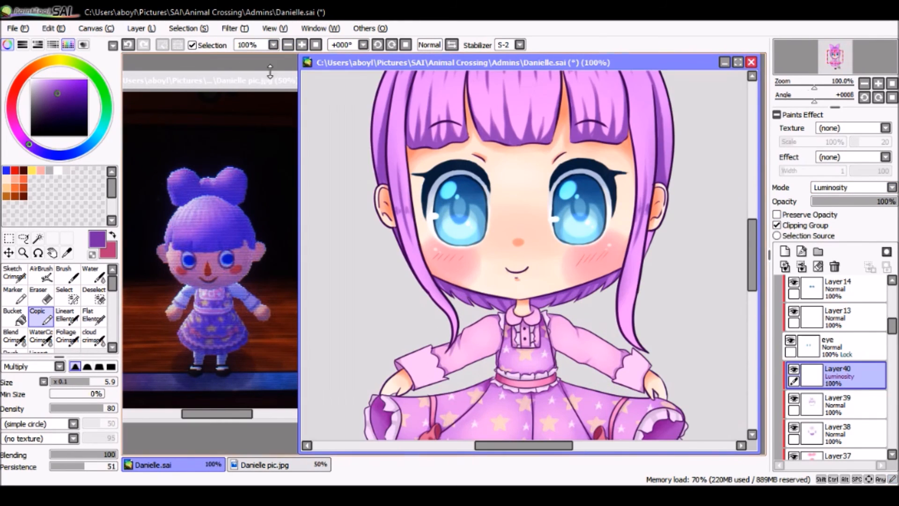
click(112, 235)
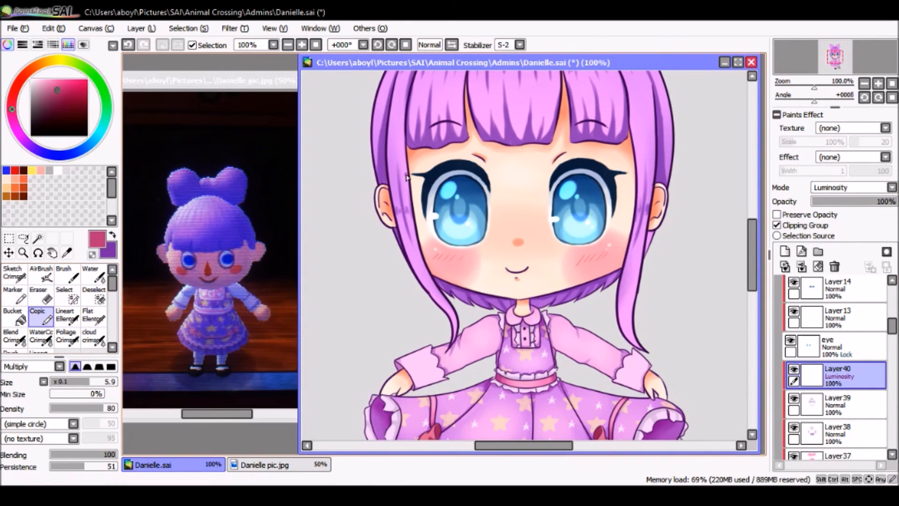
drag(393, 104, 392, 146)
click(128, 45)
Step: Test a darker crimson highlight stroke on the left side lock, undo it and choose a lighter crimson
click(67, 99)
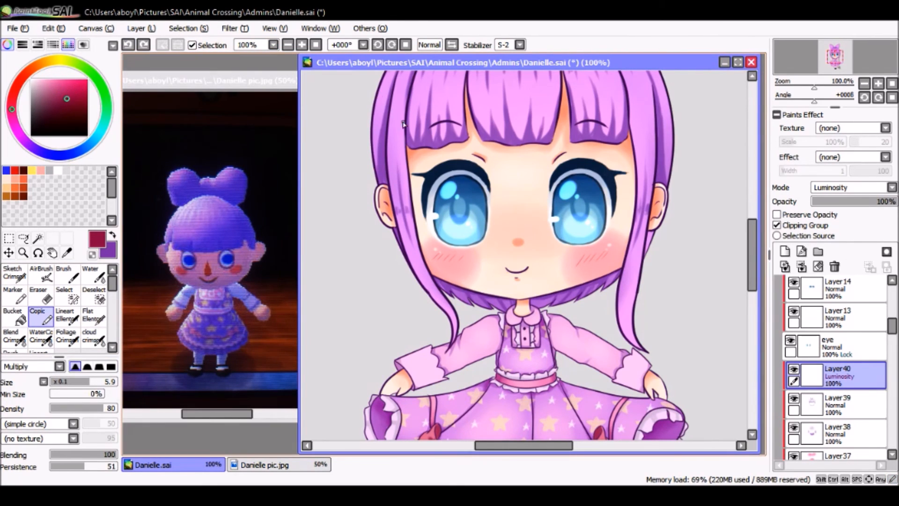
drag(396, 124, 403, 145)
click(127, 45)
click(58, 92)
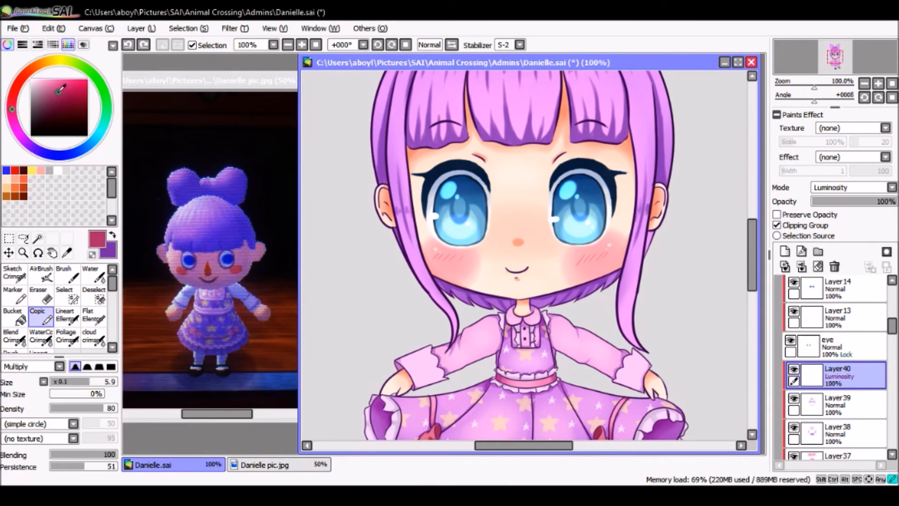
drag(396, 104, 400, 143)
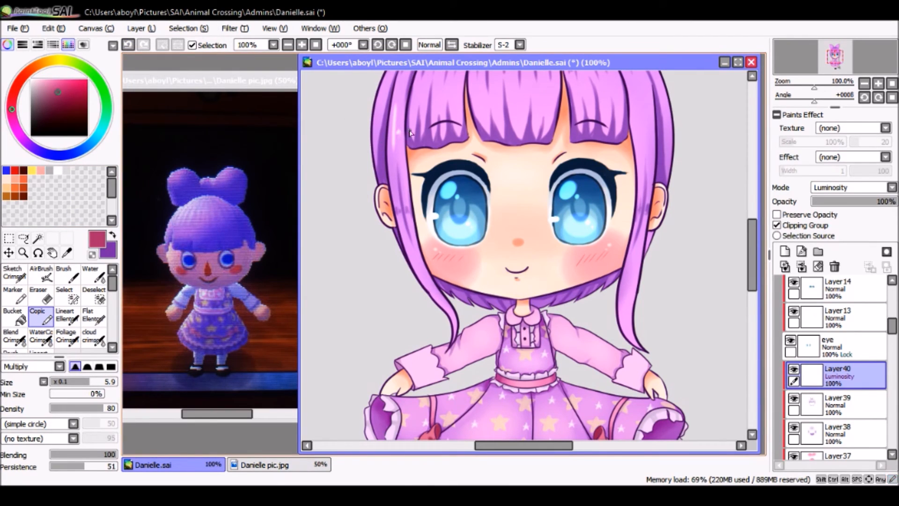
click(128, 46)
click(128, 46)
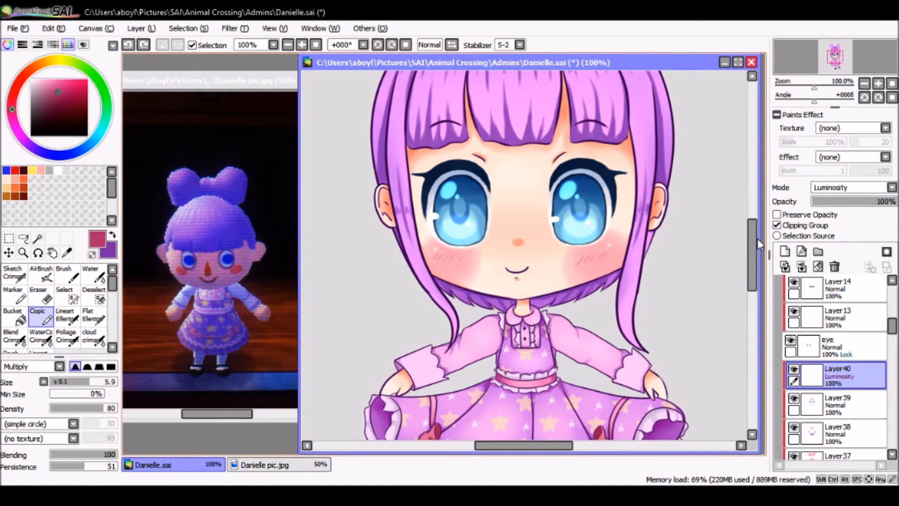
Step: Paint short Copic highlight strokes over the left side of the crown and the left fringe section, undoing and redoing the first stroke
drag(755, 256, 756, 229)
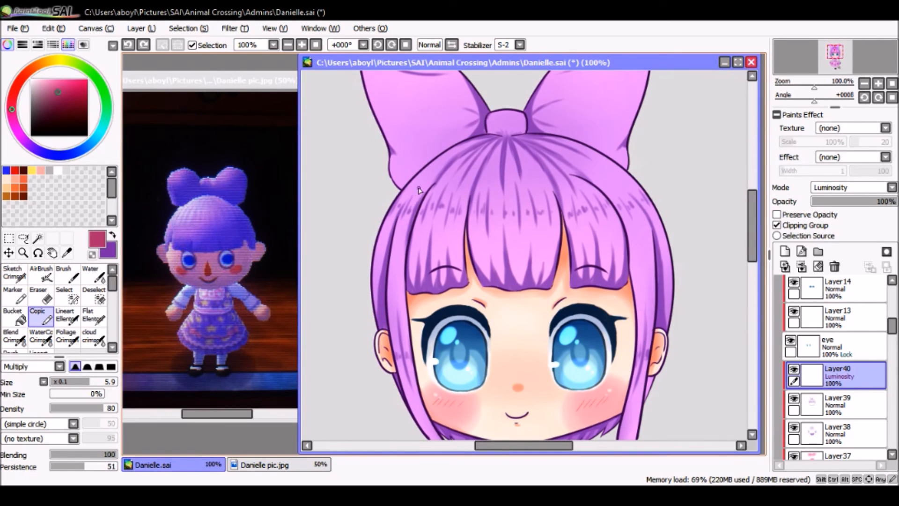
drag(420, 184, 399, 252)
click(129, 45)
drag(415, 187, 395, 239)
drag(407, 206, 402, 230)
drag(420, 210, 416, 228)
drag(430, 202, 426, 228)
drag(436, 213, 449, 238)
drag(473, 193, 472, 211)
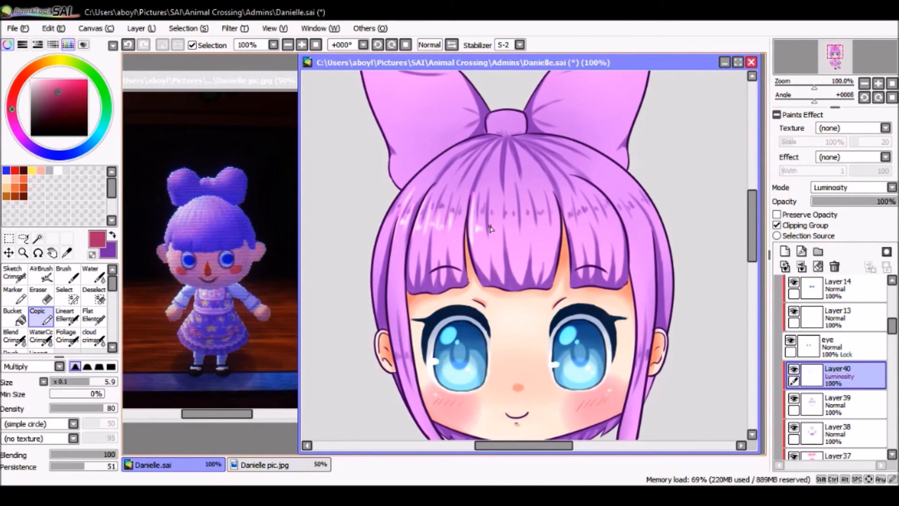
Step: Continue the highlight strokes across the middle and right fringe sections and out to both outer edges of the crown
drag(496, 204, 491, 234)
mouse_move(556, 188)
mouse_down()
mouse_move(550, 238)
mouse_move(510, 229)
mouse_move(521, 216)
mouse_move(516, 228)
mouse_move(526, 225)
mouse_up()
mouse_move(593, 187)
mouse_down()
mouse_move(615, 231)
mouse_move(597, 212)
mouse_move(602, 224)
mouse_up()
drag(601, 220, 602, 229)
drag(596, 226, 596, 231)
drag(615, 183, 645, 246)
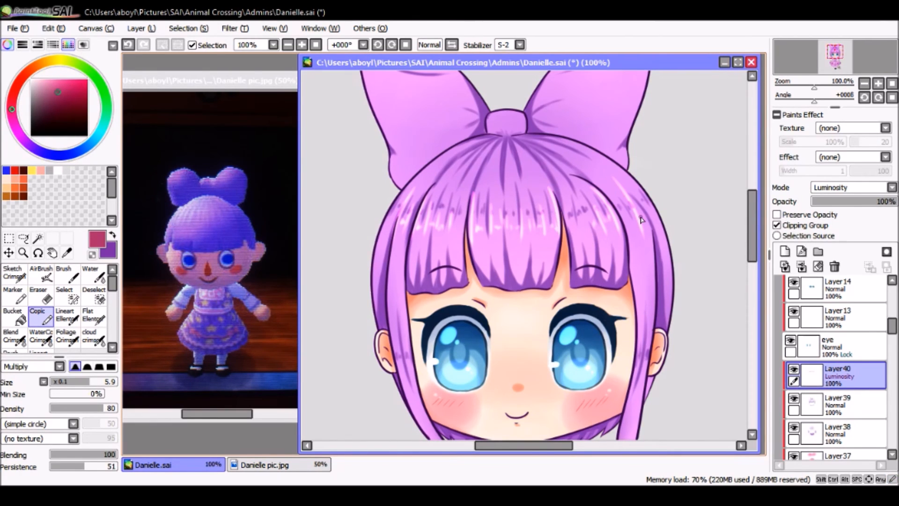
drag(641, 221, 630, 213)
mouse_move(402, 192)
mouse_down()
mouse_move(388, 223)
mouse_move(398, 230)
mouse_up()
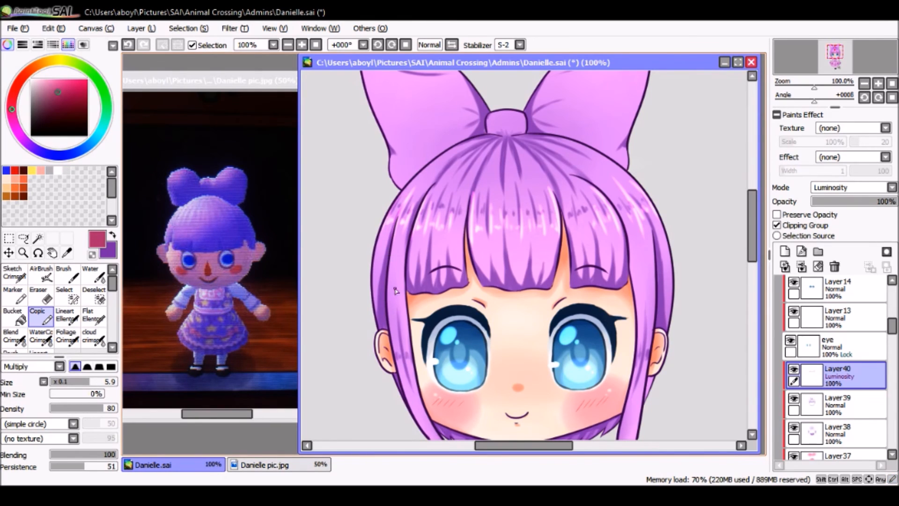
Step: Add highlight strokes to both long side locks beside the ears
scroll(703, 240, down, 3)
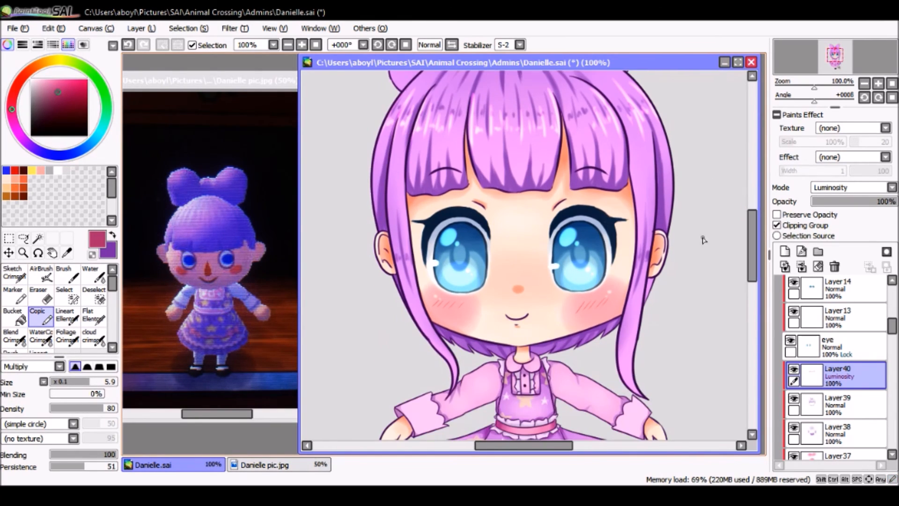
mouse_move(652, 230)
mouse_down()
mouse_move(651, 254)
mouse_move(641, 205)
mouse_move(642, 250)
mouse_move(641, 229)
mouse_up()
drag(642, 229, 640, 229)
drag(387, 193, 398, 263)
mouse_move(395, 231)
mouse_down()
mouse_move(403, 239)
mouse_move(405, 225)
mouse_move(407, 241)
mouse_up()
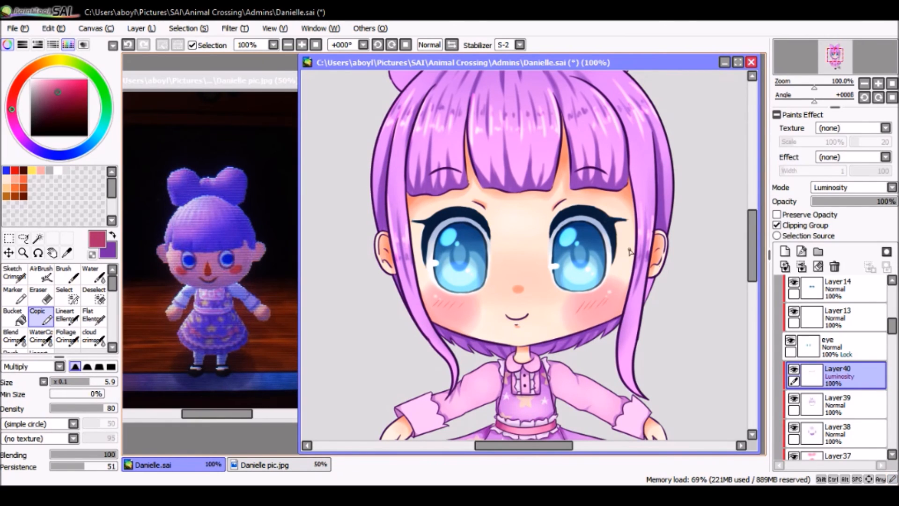
Step: Paint highlight strokes on both loops and the knot of the hair bow
drag(748, 249, 747, 213)
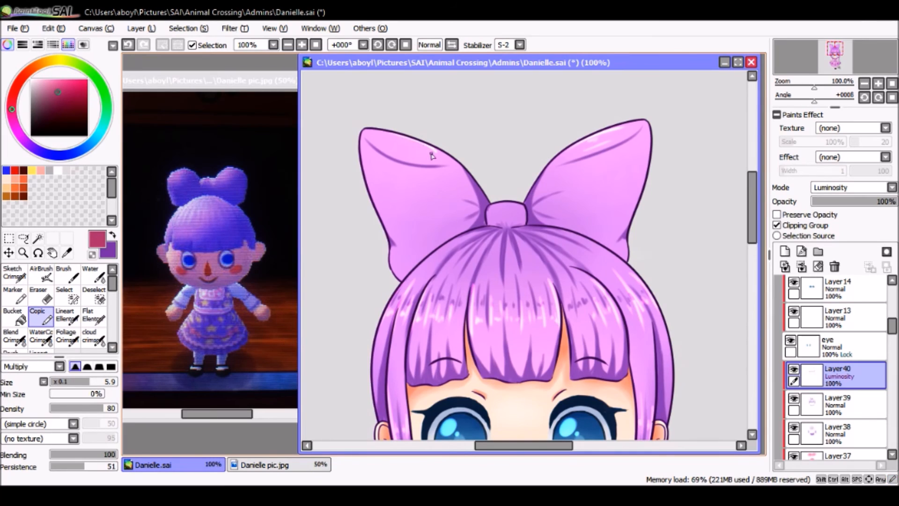
mouse_move(406, 142)
mouse_down()
mouse_move(398, 141)
mouse_move(415, 148)
mouse_move(409, 157)
mouse_up()
drag(504, 211, 520, 215)
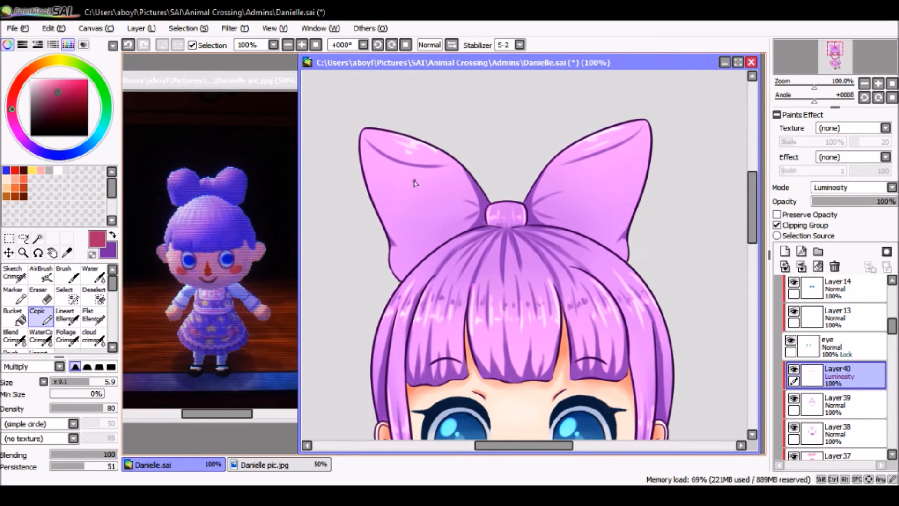
mouse_move(387, 174)
mouse_down()
mouse_move(472, 178)
mouse_move(407, 193)
mouse_move(427, 197)
mouse_move(409, 207)
mouse_move(417, 210)
mouse_move(442, 202)
mouse_up()
drag(585, 190, 624, 171)
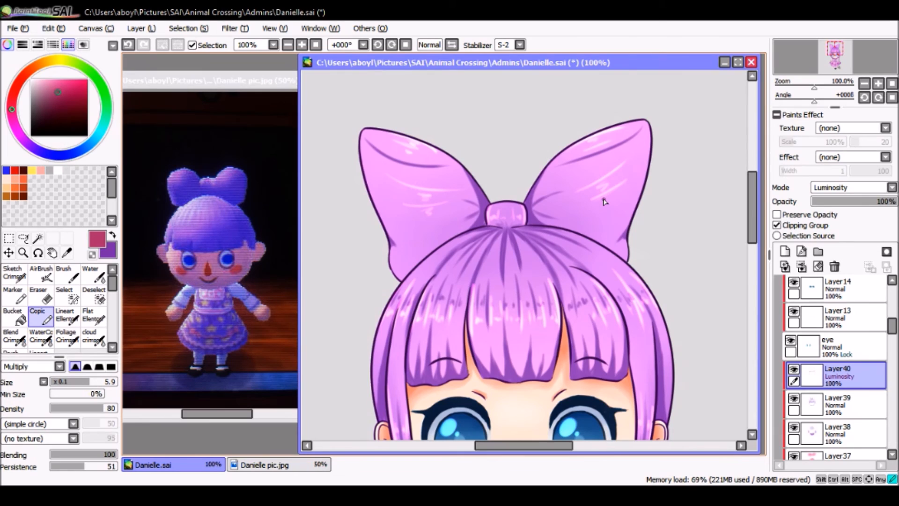
drag(573, 216, 617, 210)
drag(411, 223, 436, 219)
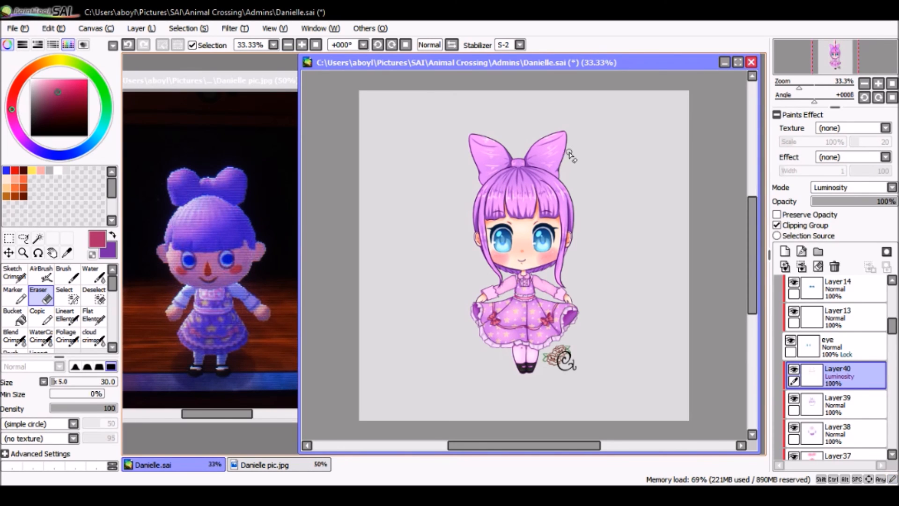
click(302, 45)
click(302, 45)
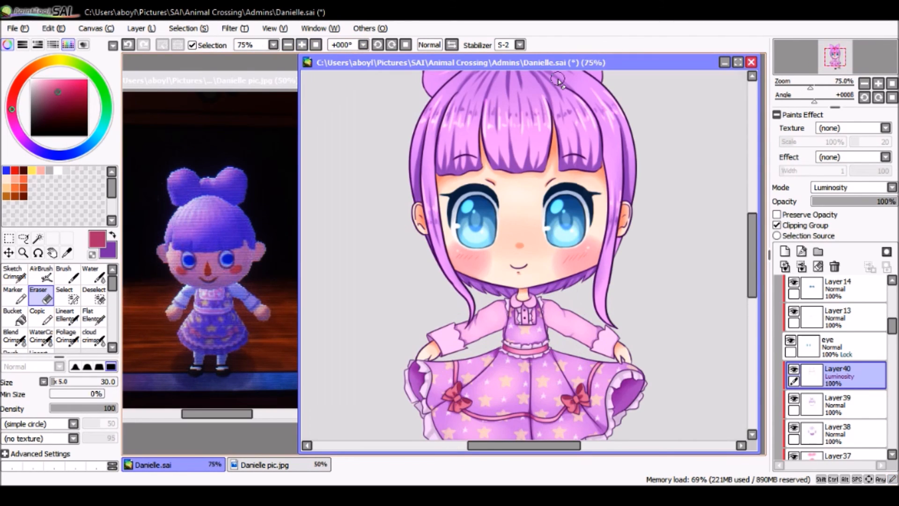
drag(750, 234, 747, 204)
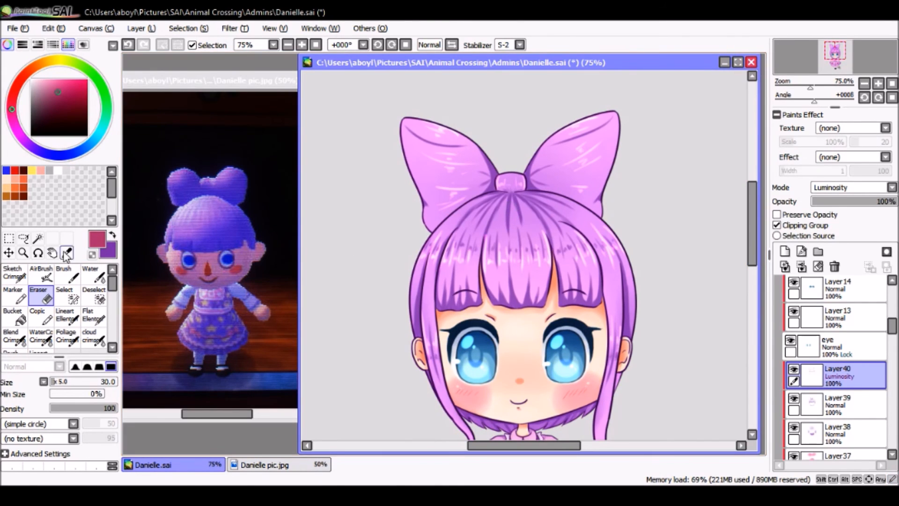
Step: Switch to the Copic brush and add a new layer above Layer17 at the top of the colour folder
click(36, 316)
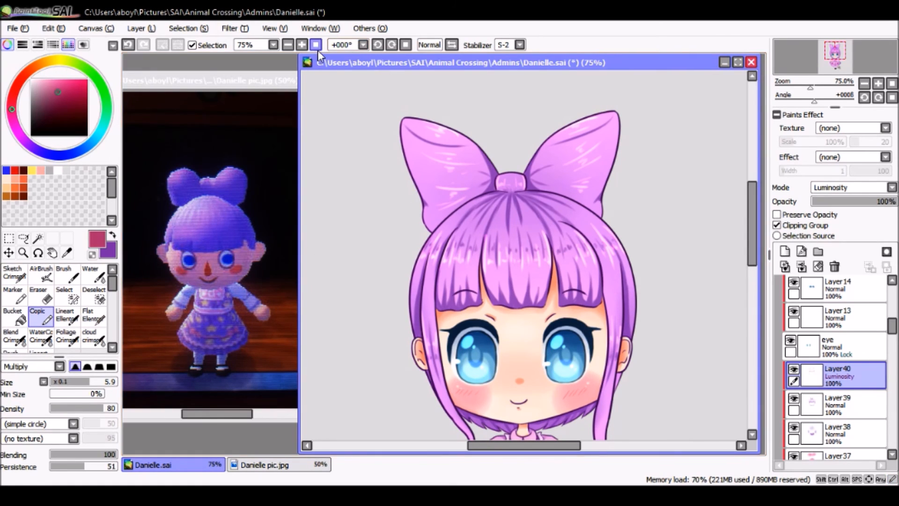
scroll(302, 108, down, 3)
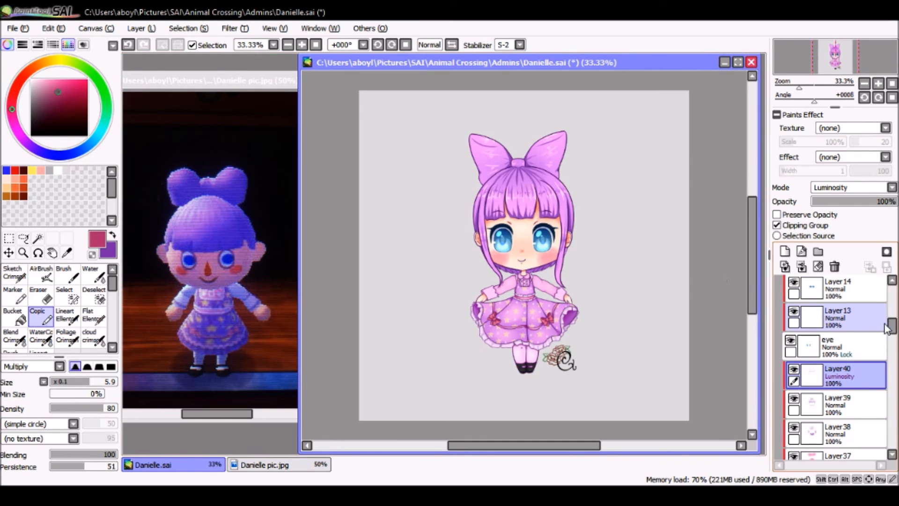
drag(891, 325, 892, 310)
click(855, 333)
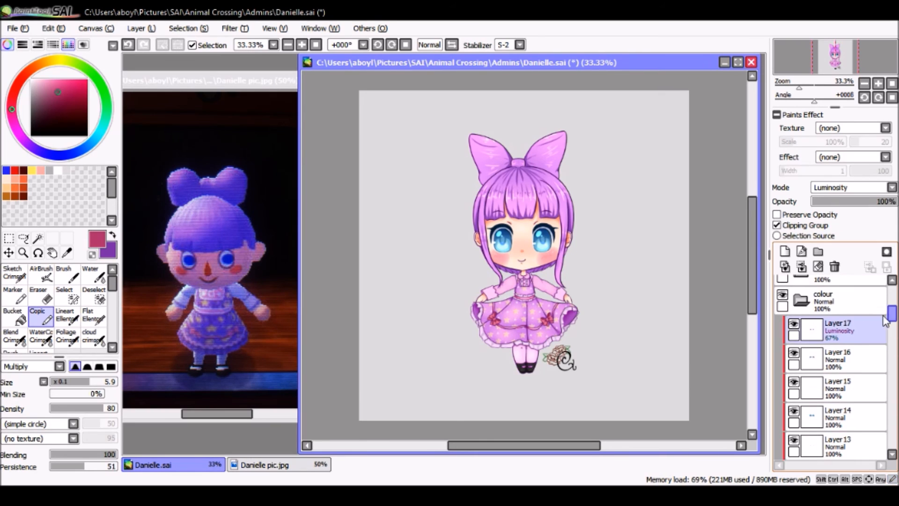
click(785, 251)
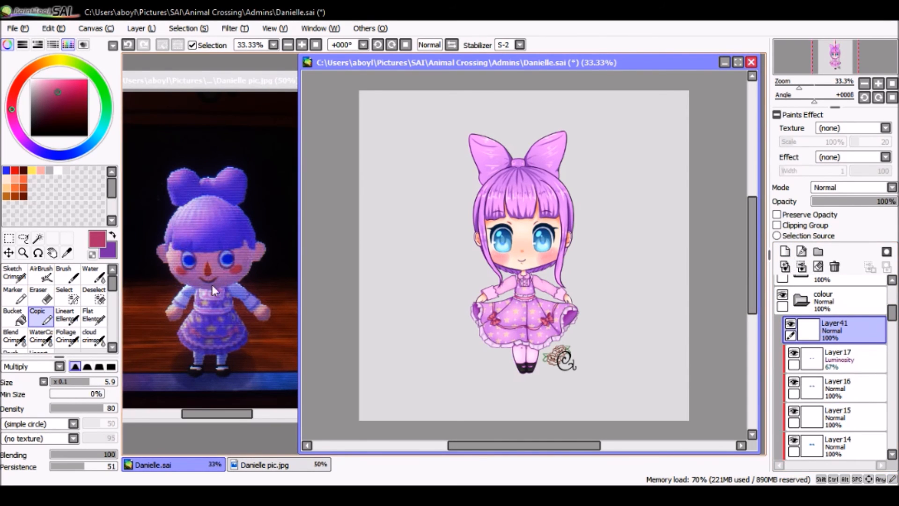
Step: Sample a colour from the middle of the skirt and lighten it to a very pale pink for the dress highlights
click(302, 45)
click(302, 45)
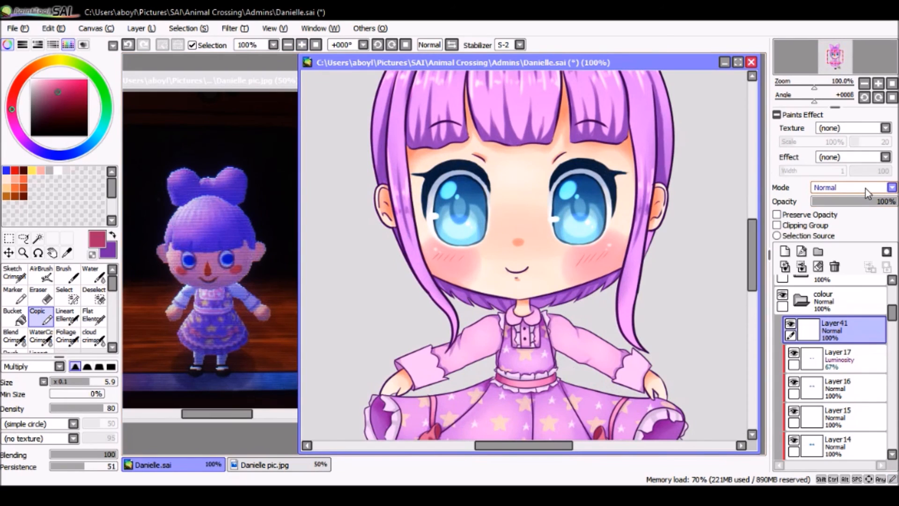
drag(754, 231, 757, 257)
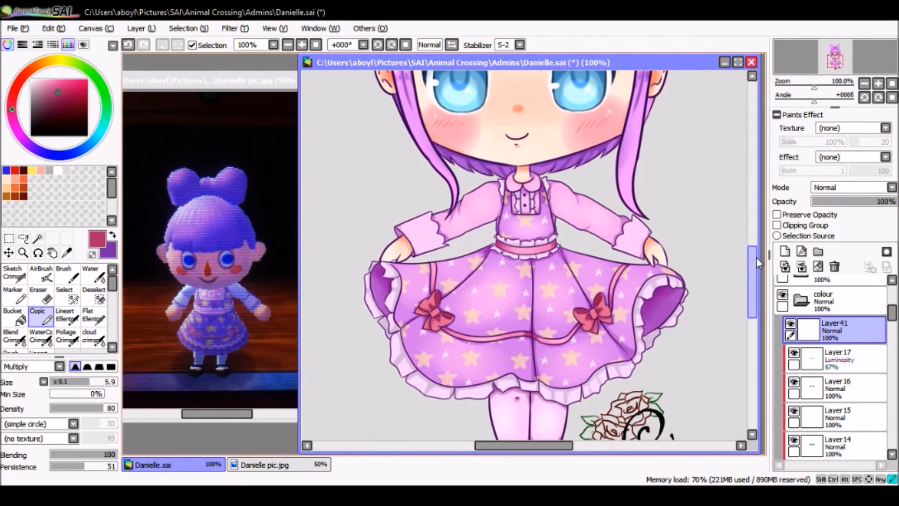
alt+click(507, 308)
click(39, 80)
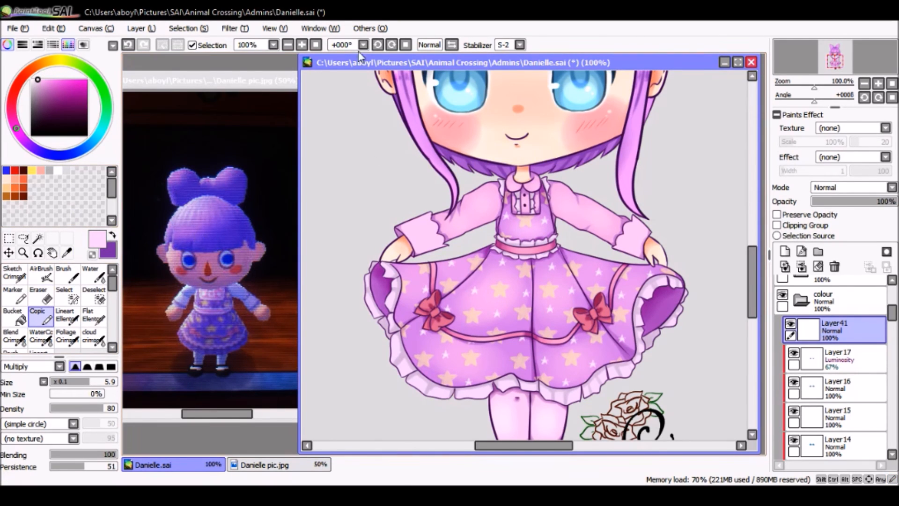
Step: Paint pale pink highlights on the right red bow and along the left skirt seam and the skirt's upper left edge
click(306, 45)
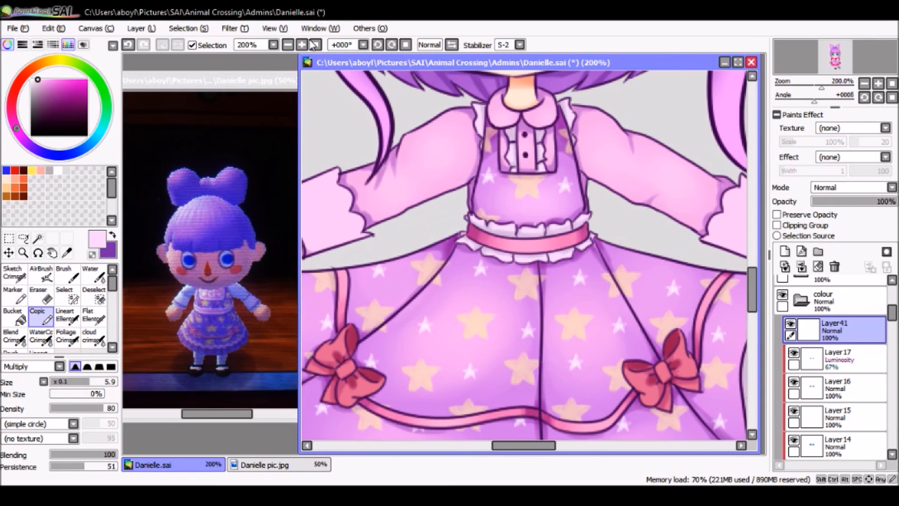
drag(523, 445, 533, 446)
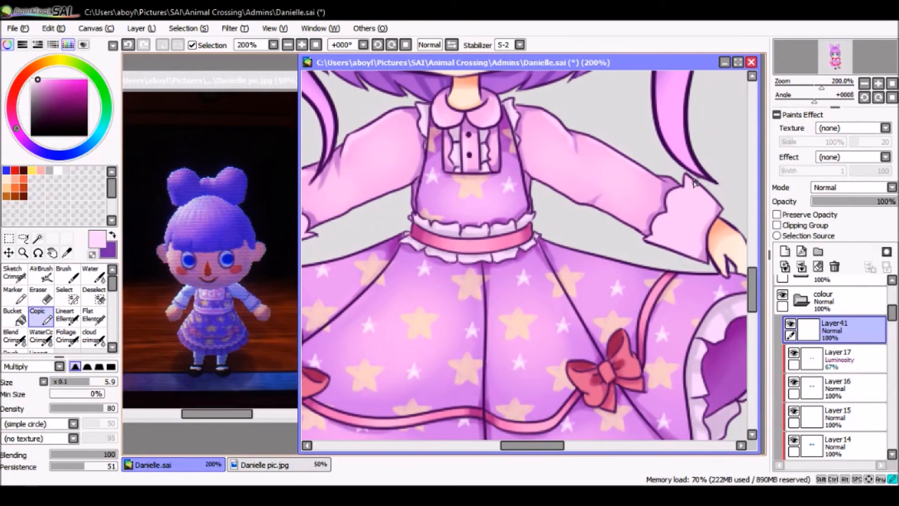
drag(754, 289, 753, 300)
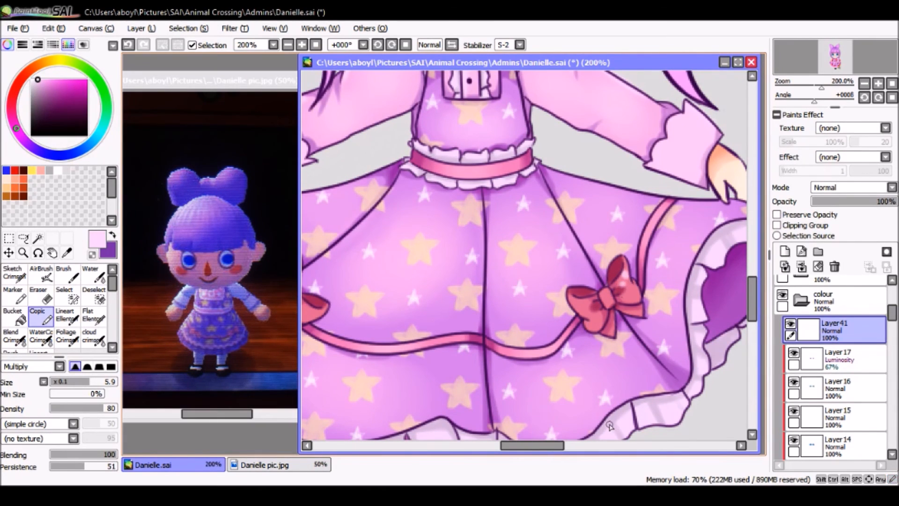
drag(556, 446, 515, 446)
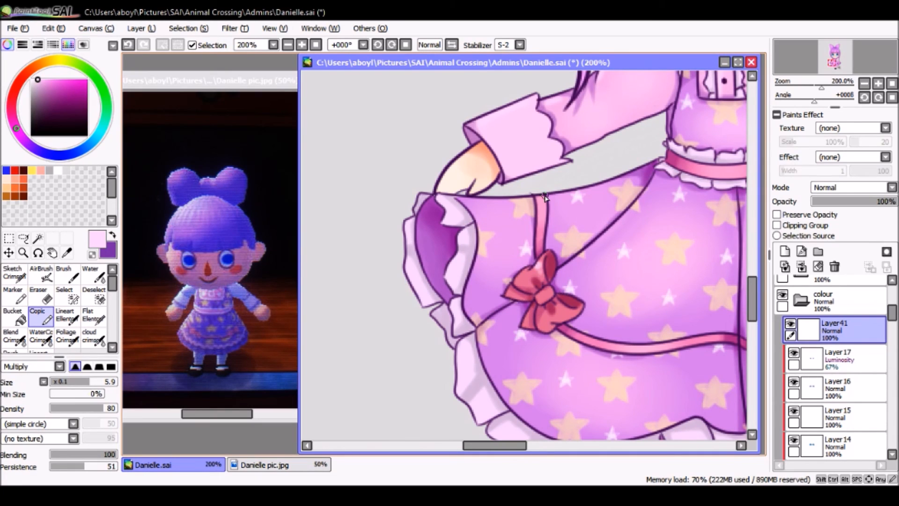
drag(543, 195, 461, 200)
drag(636, 210, 554, 273)
drag(515, 305, 486, 324)
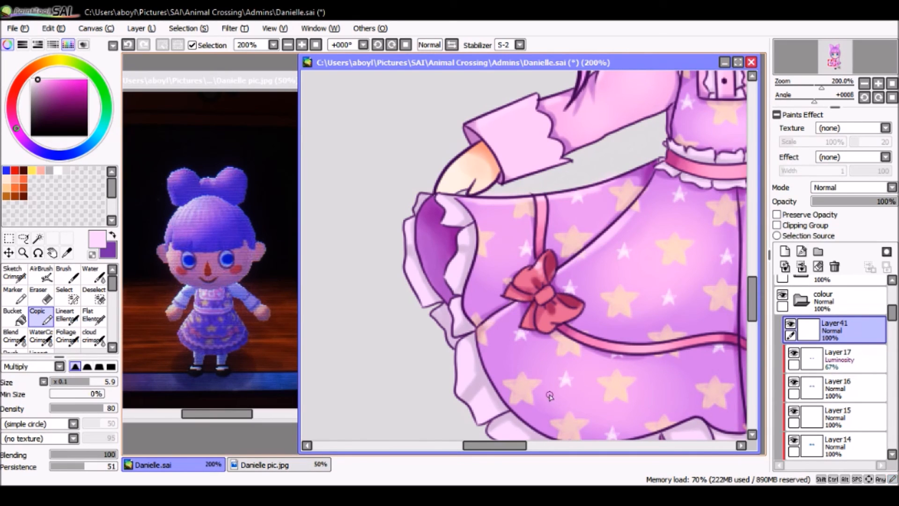
Step: Paint pale pink highlight lines along the centre seam and the right seam of the skirt
click(533, 446)
drag(531, 450, 533, 450)
drag(577, 214, 574, 282)
drag(576, 239, 577, 414)
drag(658, 219, 687, 284)
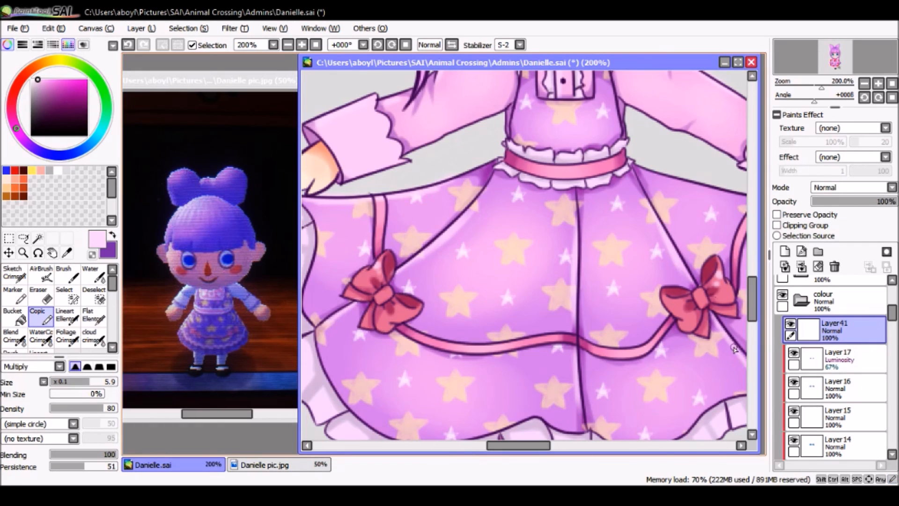
drag(533, 446, 554, 447)
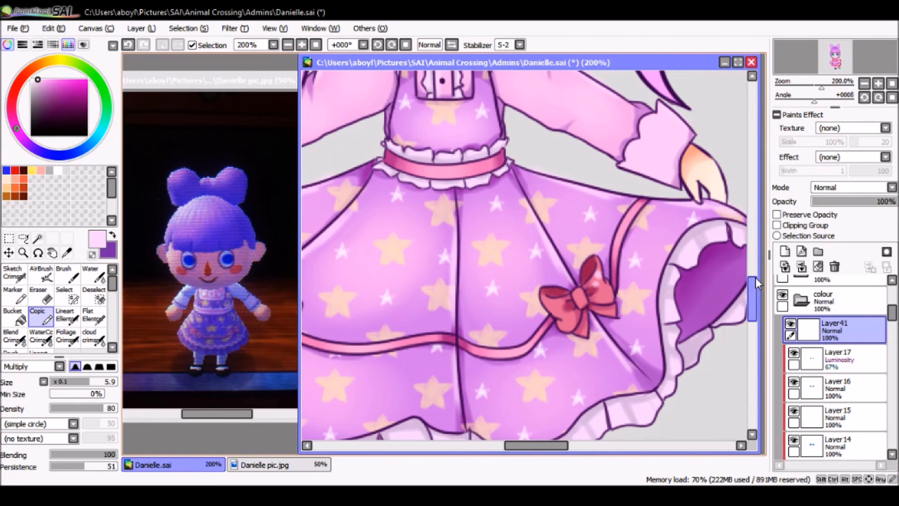
drag(557, 448, 569, 447)
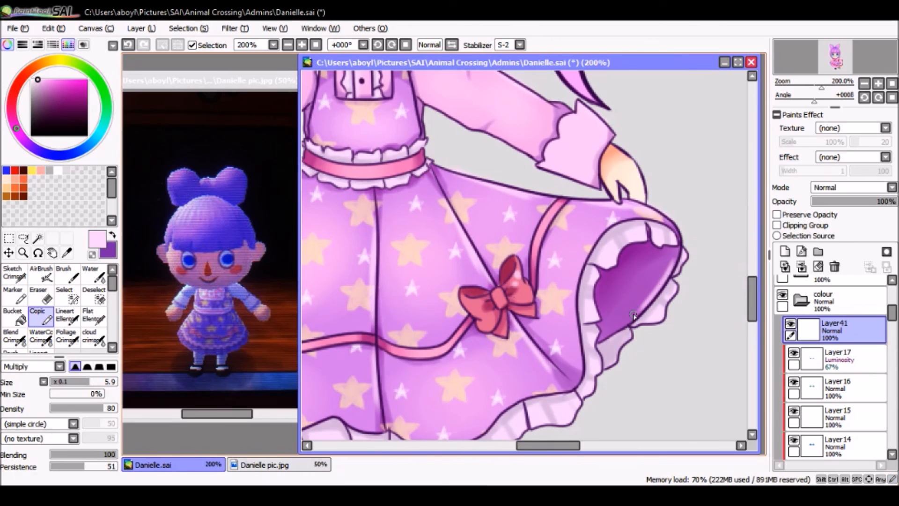
Step: Check the whole figure and add a small pale pink highlight stroke at the top of the shoes between the legs
click(287, 44)
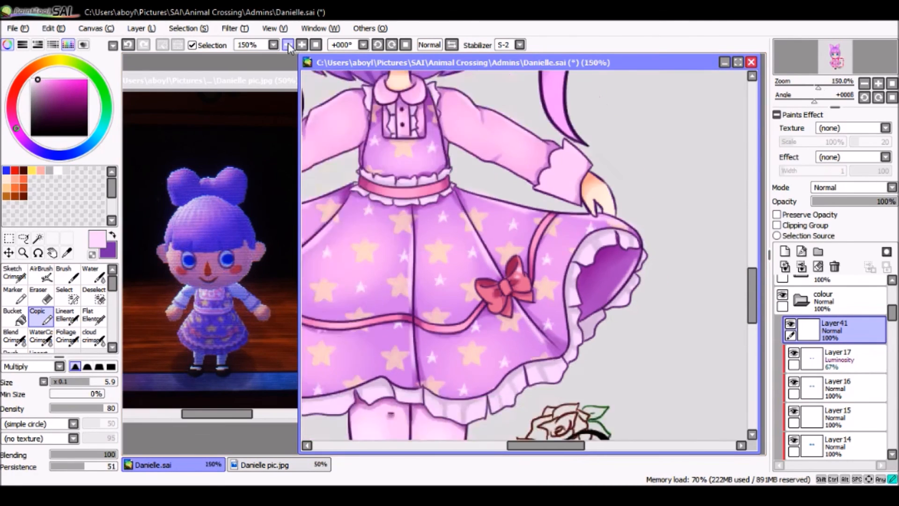
click(288, 45)
click(287, 45)
click(287, 45)
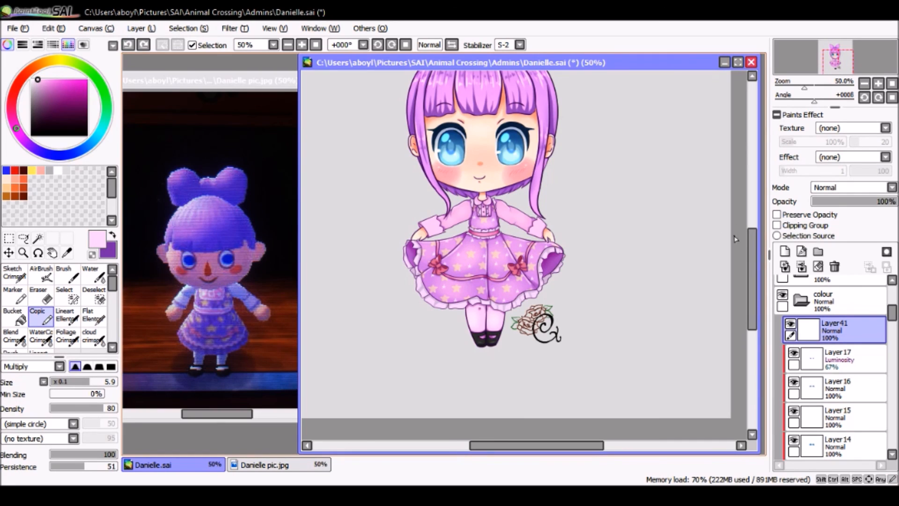
drag(755, 258, 754, 263)
click(303, 45)
click(303, 45)
click(303, 45)
drag(756, 299, 754, 321)
drag(406, 284, 409, 290)
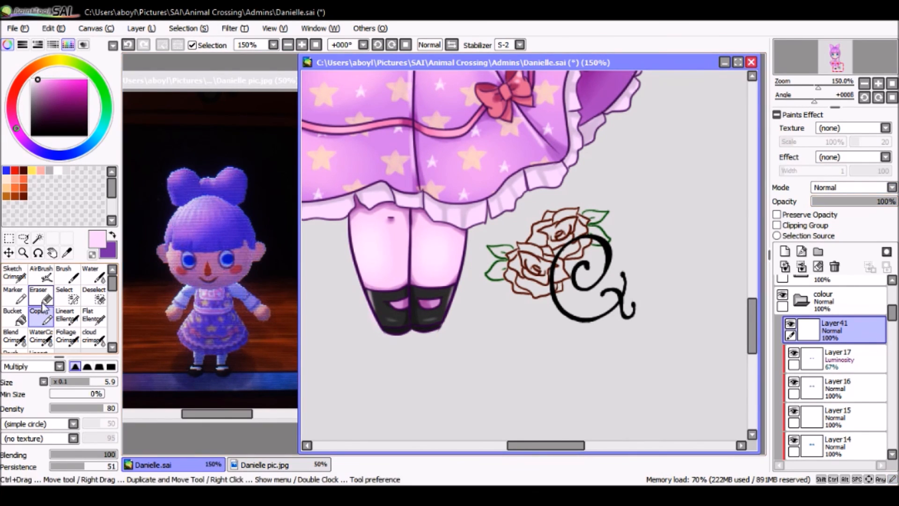
Step: Switch to the Blend Crimson brush at size 35 for the shoe highlights
click(14, 336)
drag(80, 382, 55, 381)
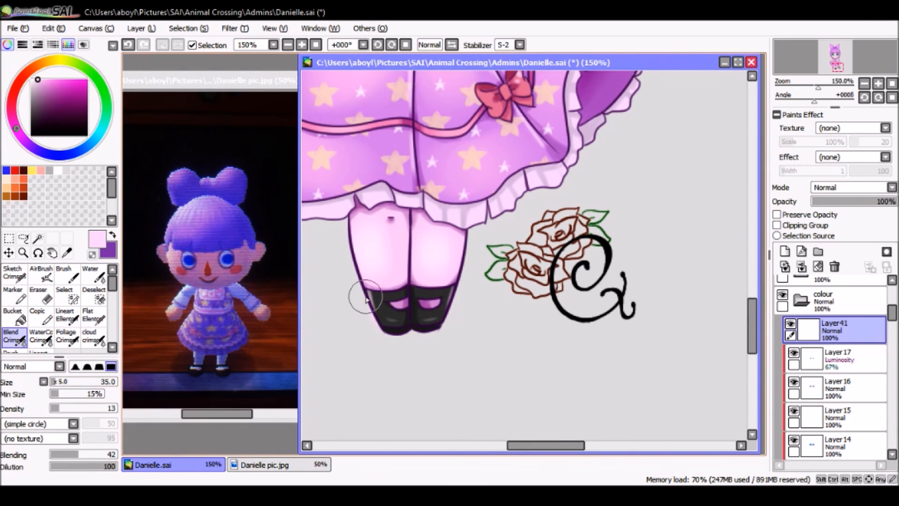
scroll(365, 297, down, 5)
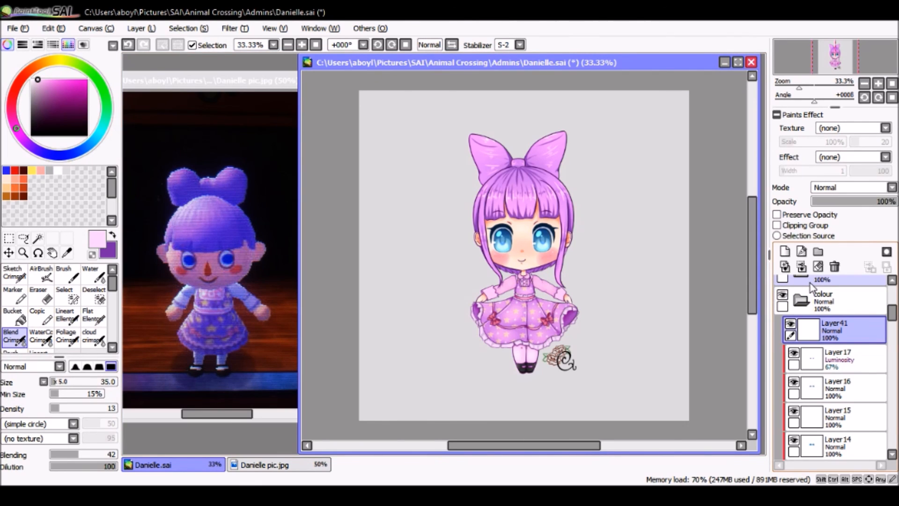
Step: Try brightening the eye highlights on Layer17 and undo the adjustment
click(853, 358)
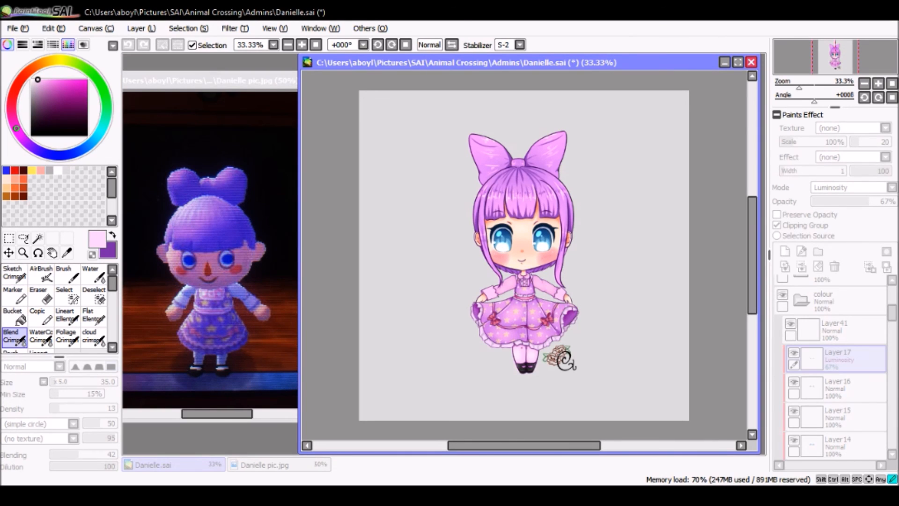
click(405, 387)
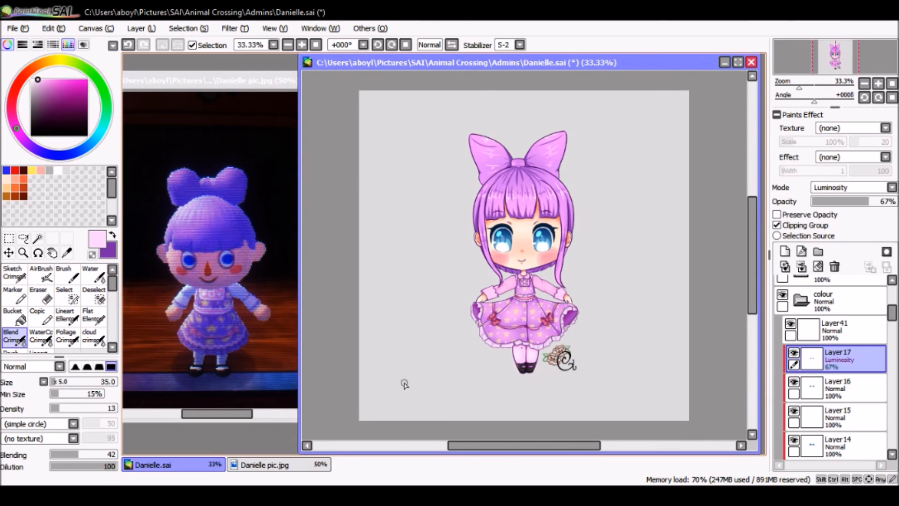
click(129, 45)
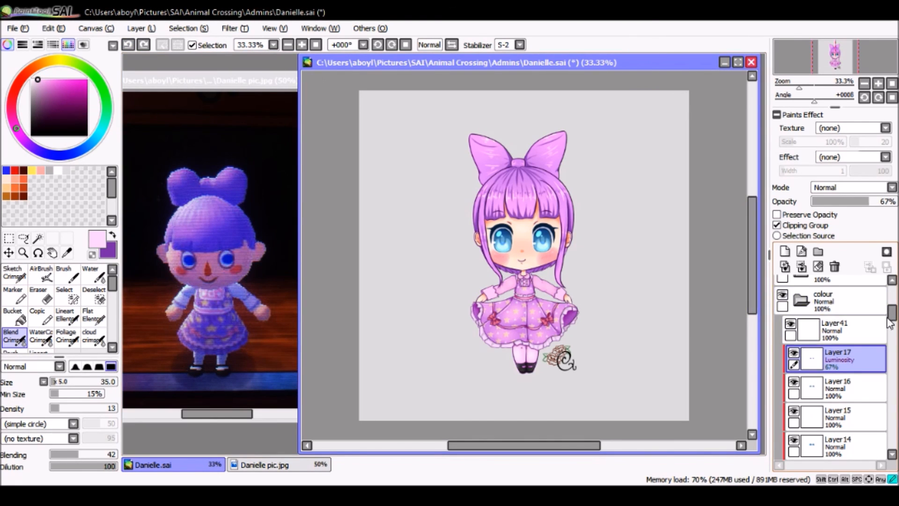
Step: Brighten the hair and bow highlights on the Luminosity layer Layer40 with a colour adjustment
scroll(889, 323, down, 5)
click(849, 388)
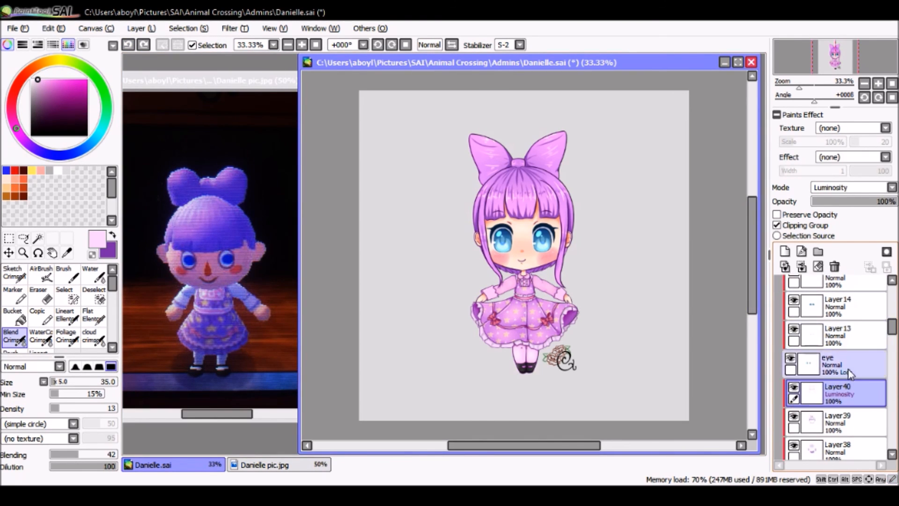
key(ctrl+u)
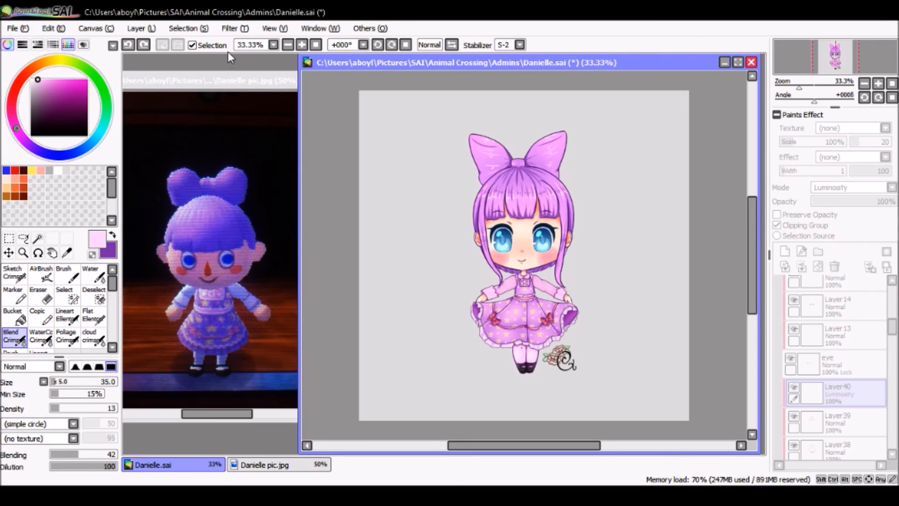
drag(478, 200, 500, 187)
drag(556, 182, 567, 199)
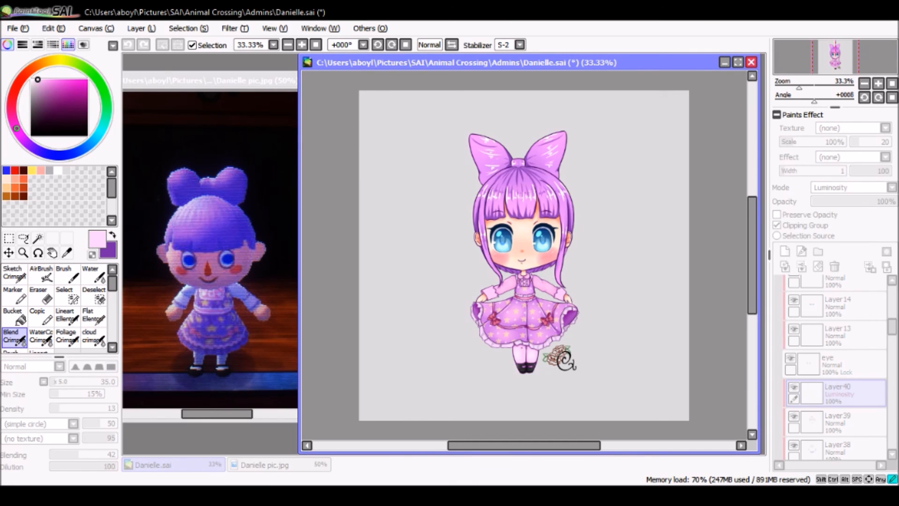
click(534, 349)
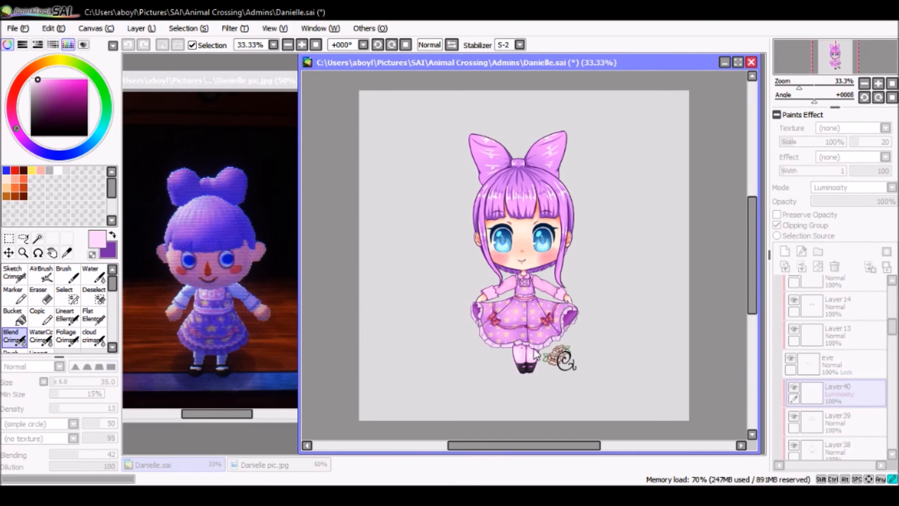
Step: Duplicate the collapsed colour folder, merge the copy into a single layer and hide the original folder
click(834, 266)
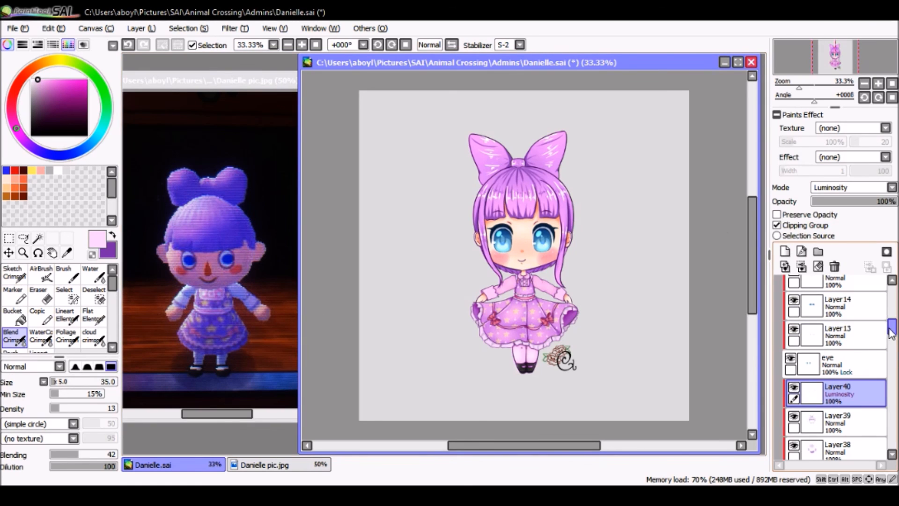
scroll(842, 356, up, 4)
click(868, 335)
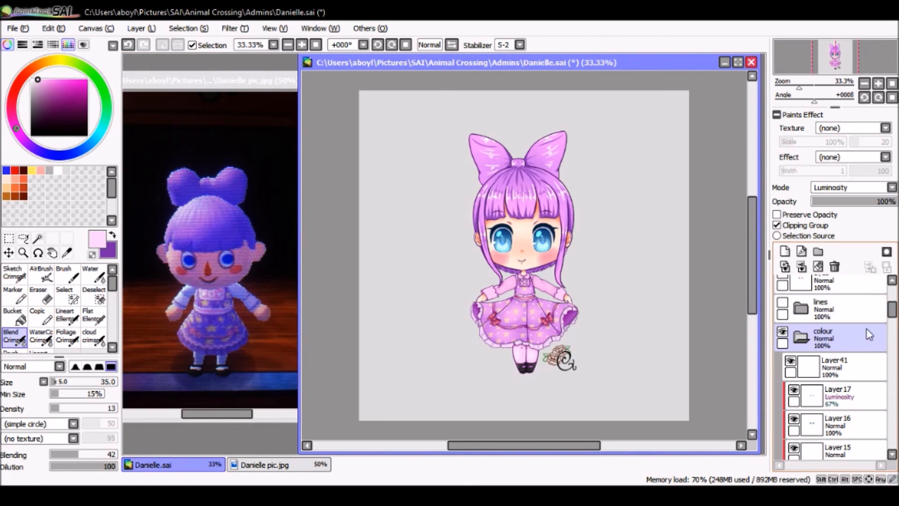
click(809, 338)
click(824, 336)
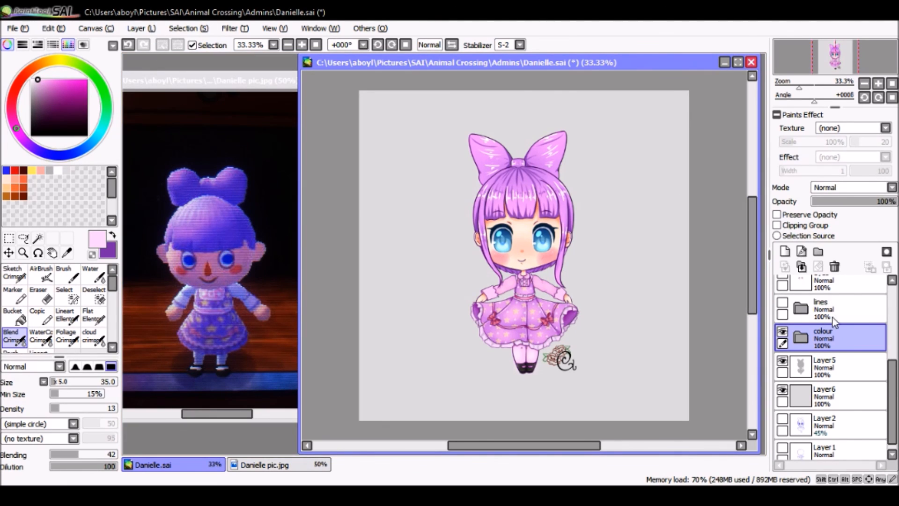
drag(840, 338, 818, 252)
click(801, 269)
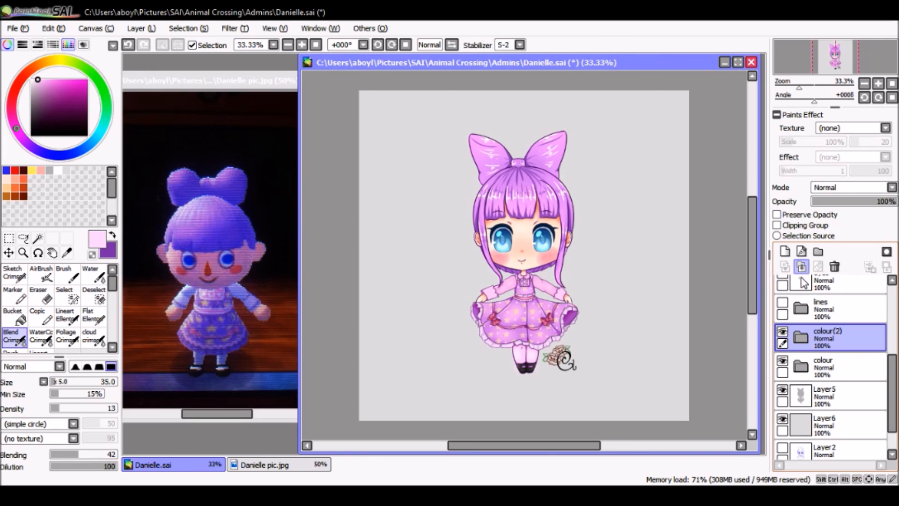
click(783, 361)
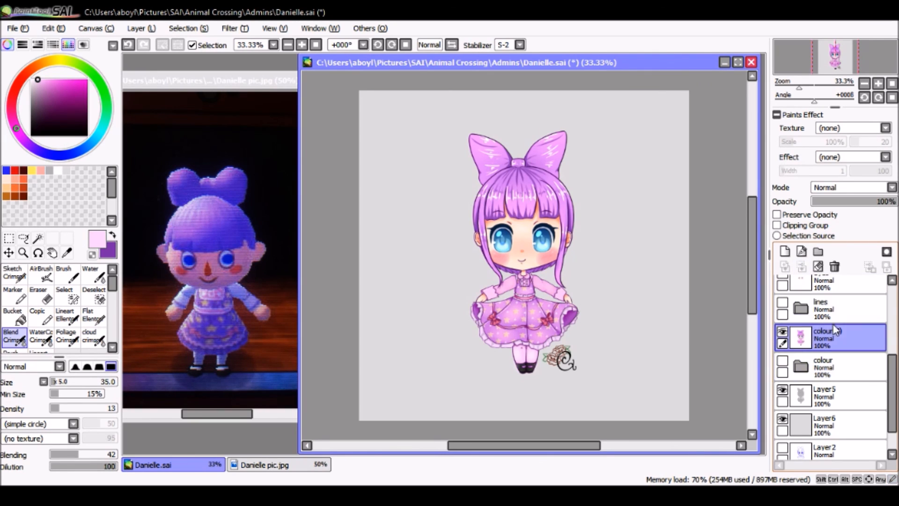
Step: Move the merged colour(2) layer directly beneath lines(2) and add a new layer clipped to it
scroll(894, 378, up, 2)
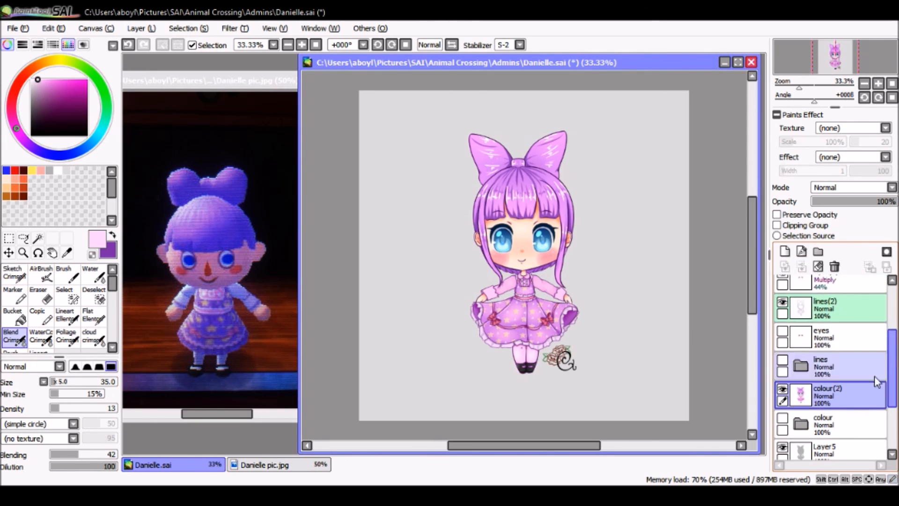
drag(846, 393, 815, 352)
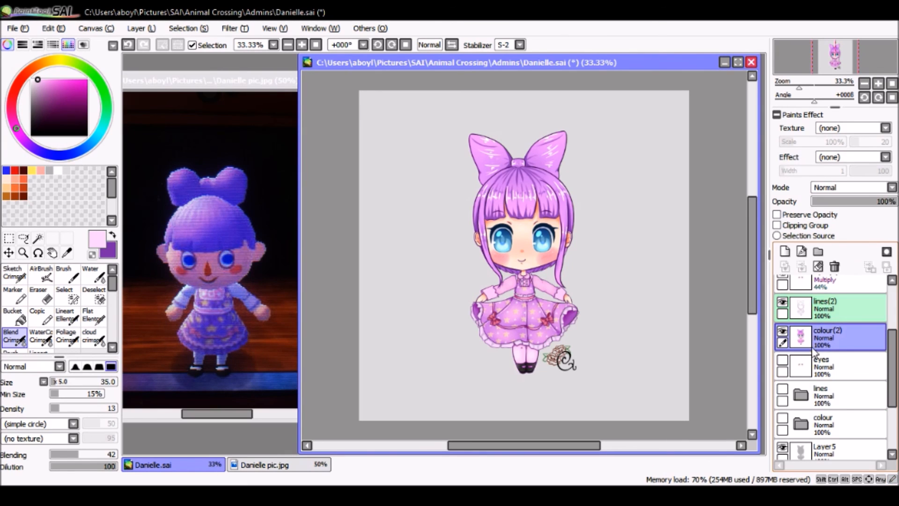
click(785, 252)
click(777, 225)
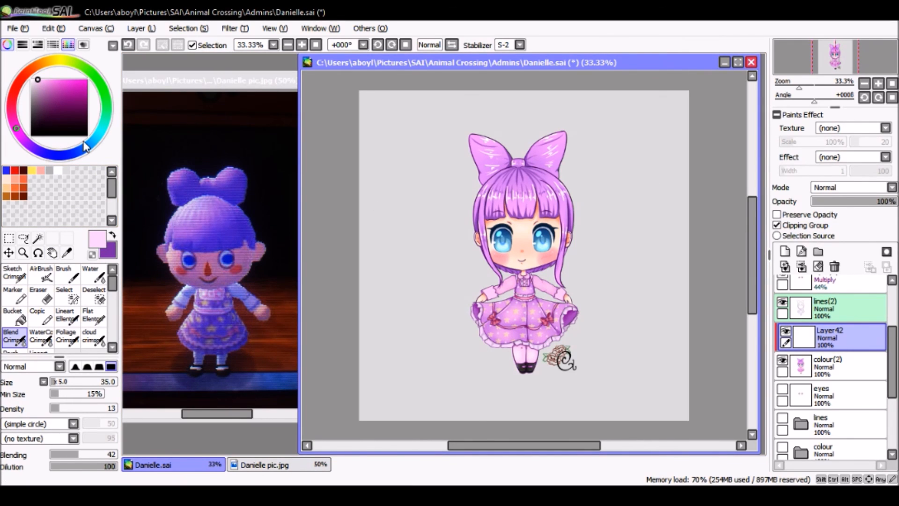
Step: Airbrush soft pink tints over the figure at size 245 on the clipped layer, using Overlay mode
click(65, 80)
click(41, 274)
drag(83, 381, 83, 382)
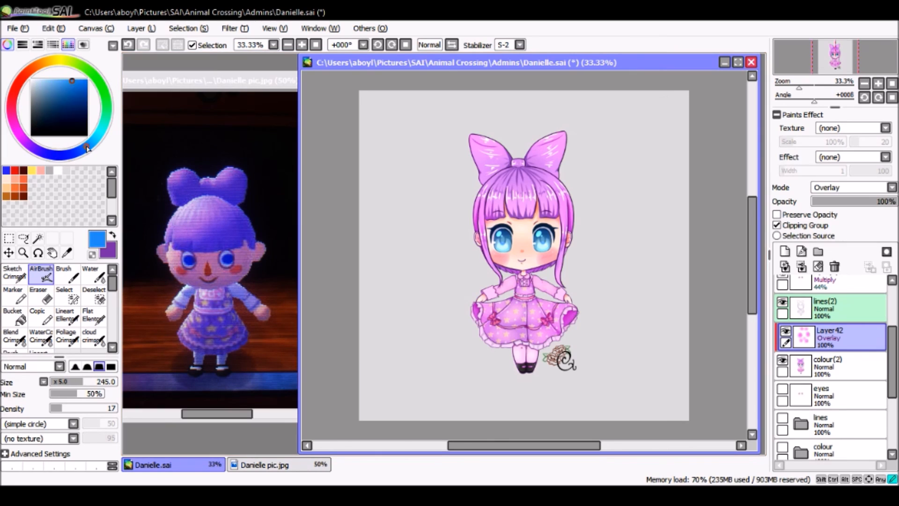
Step: Airbrush light blue and yellow tints at size 110 on the Overlay layer and merge it into colour(2)
click(91, 142)
drag(83, 382, 68, 381)
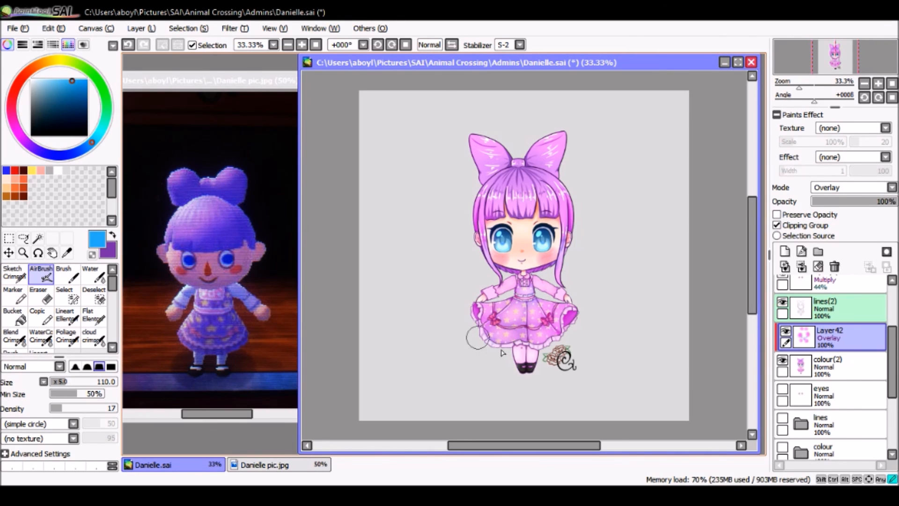
click(32, 170)
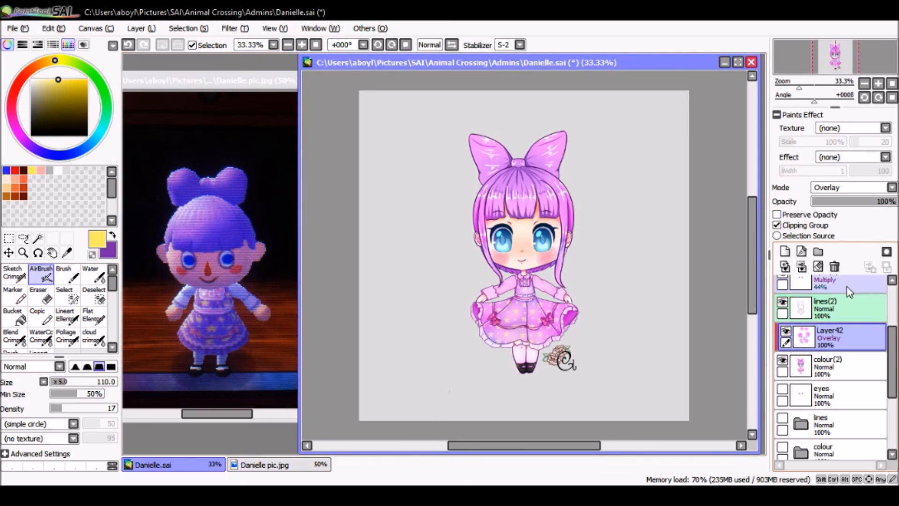
click(805, 267)
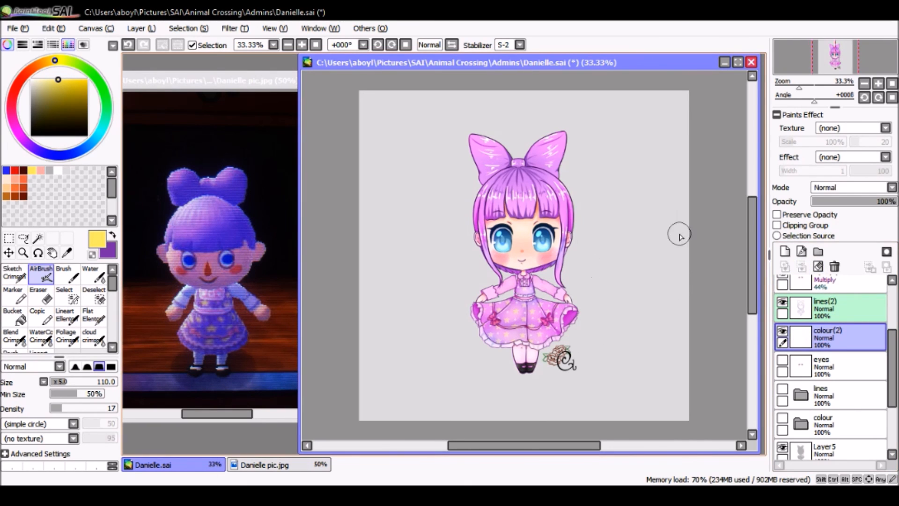
Step: Turn off Selection Source on lines(2) and add a new layer above it as a clipping group
click(839, 307)
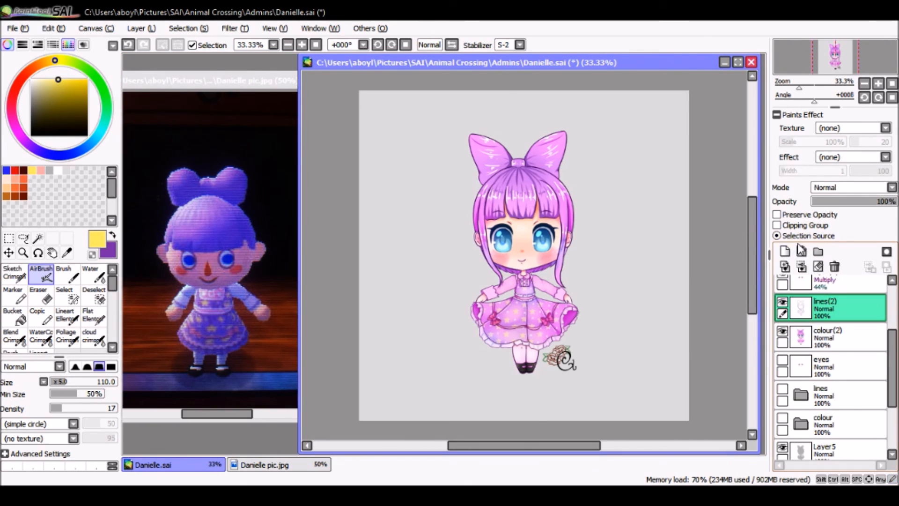
click(785, 251)
click(819, 333)
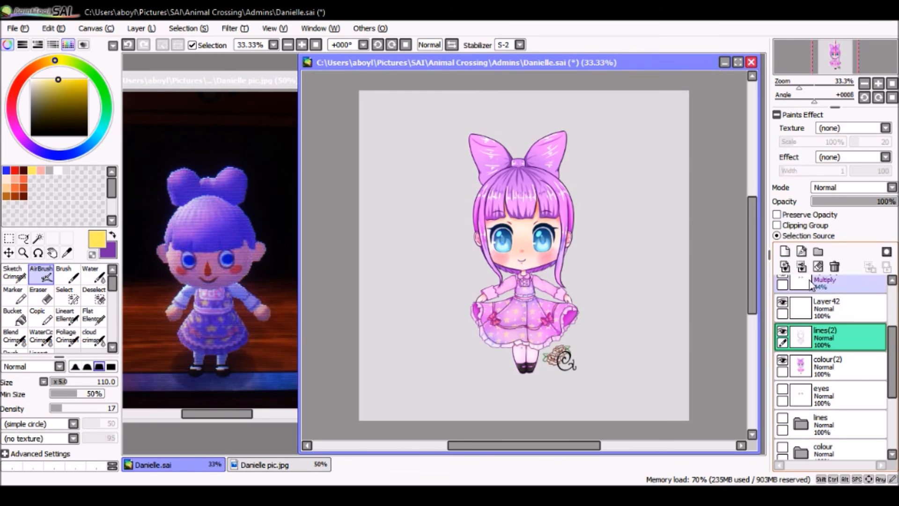
click(797, 235)
click(820, 320)
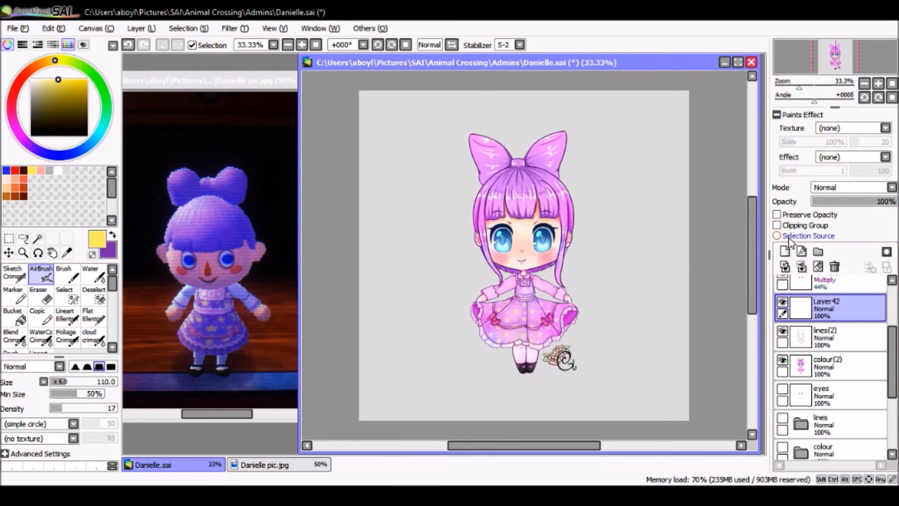
click(778, 226)
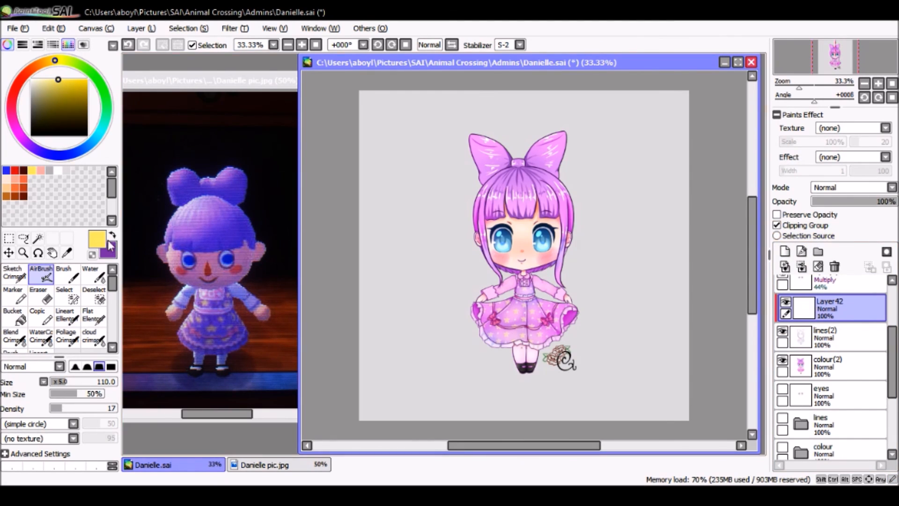
Step: Airbrush purple over the hair and bow outlines at size 320 on the clipped layer
click(24, 140)
drag(67, 102, 58, 91)
click(93, 381)
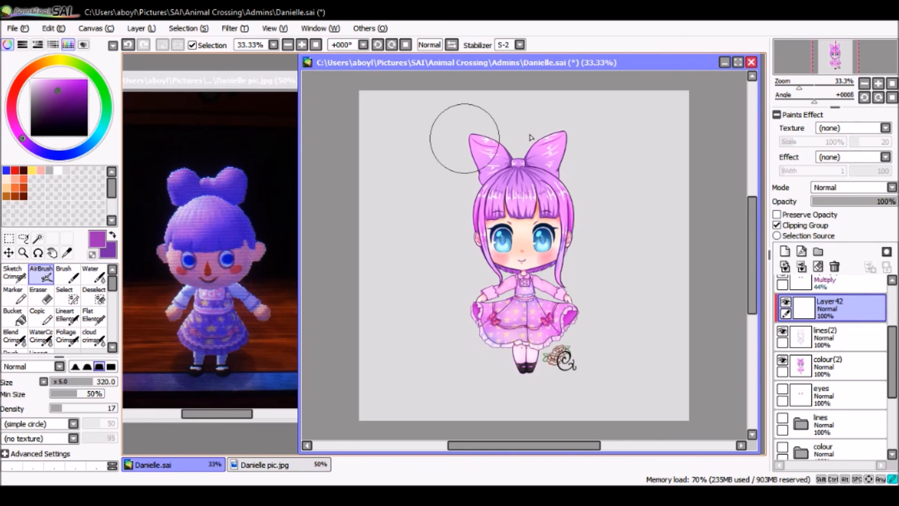
scroll(531, 137, up, 3)
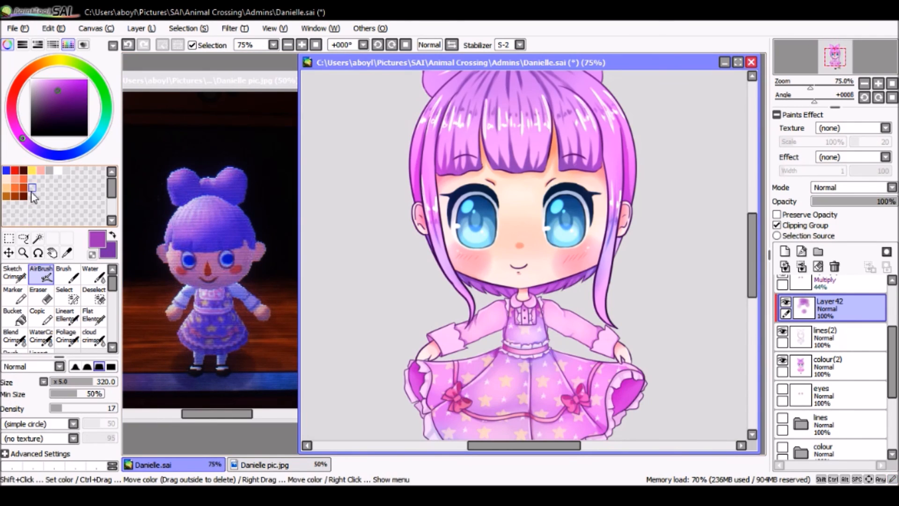
Step: Tint the skin, leg and red bow outlines with orange and pinkish red at airbrush size 70, and merge the layer into lines(2)
click(15, 187)
click(16, 188)
click(22, 187)
click(15, 187)
click(75, 380)
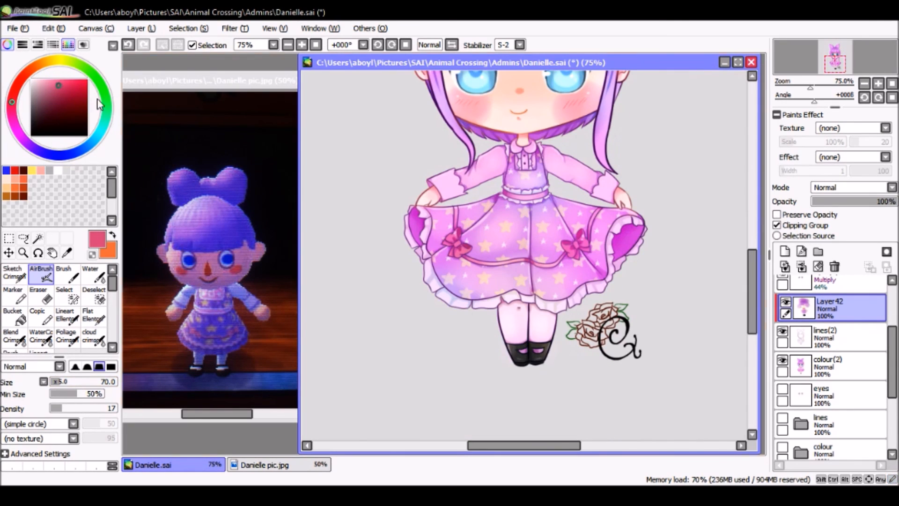
mouse_move(516, 319)
mouse_down()
mouse_move(492, 331)
mouse_move(529, 333)
mouse_move(520, 325)
mouse_move(547, 318)
mouse_up()
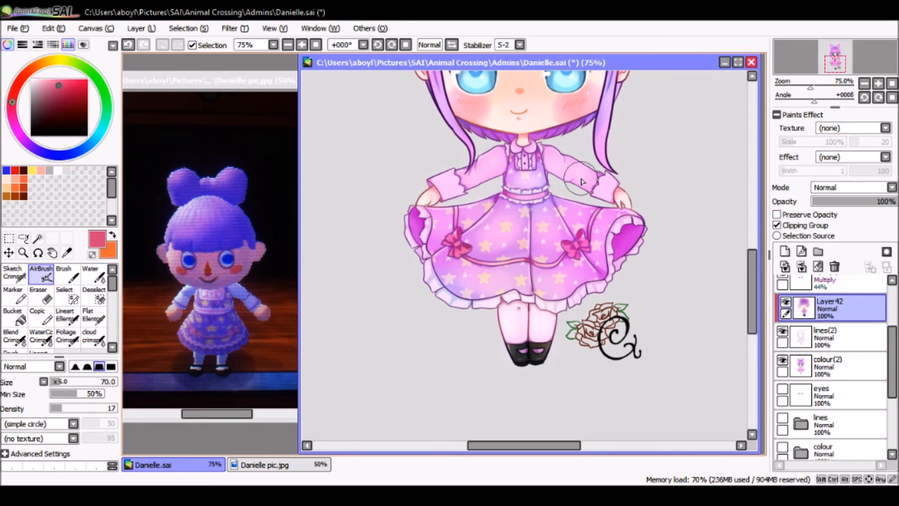
scroll(581, 182, down, 3)
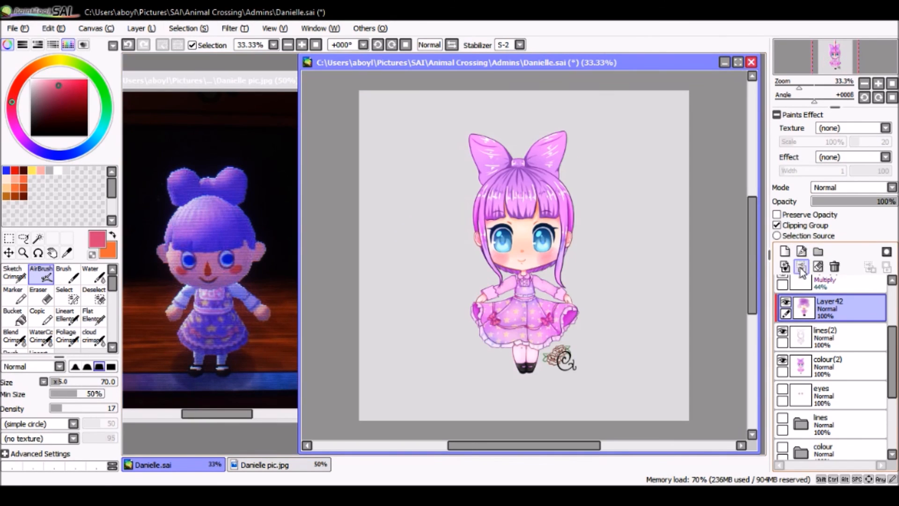
click(802, 266)
Step: Hide the grey silhouette Layer5 and the grey background Layer6 to leave the character on white
drag(890, 349, 891, 325)
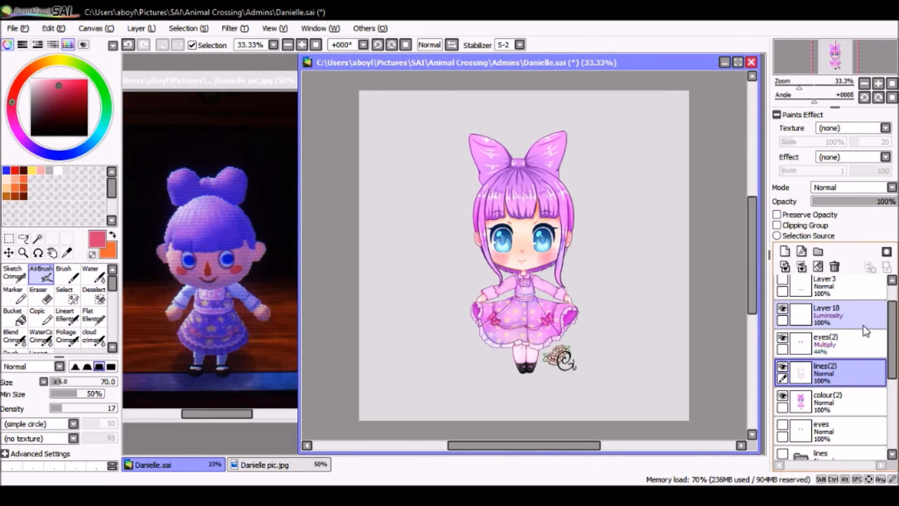
drag(892, 328, 895, 313)
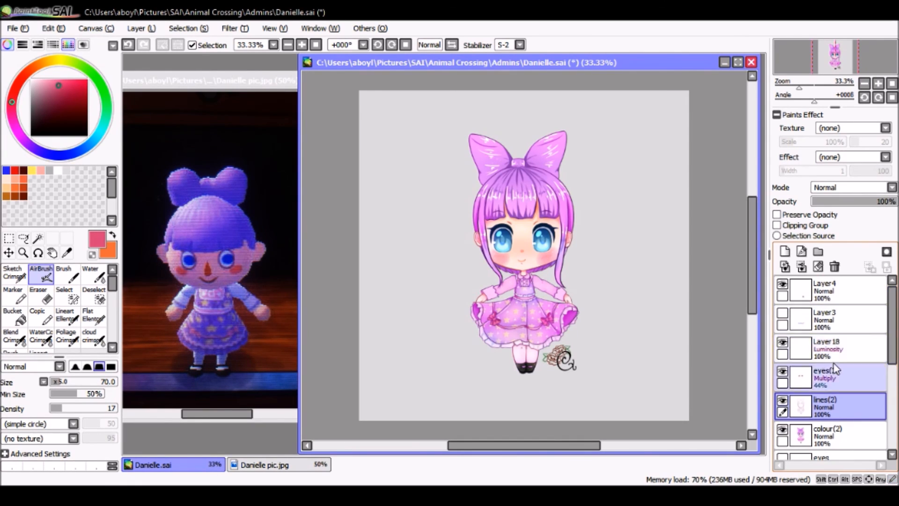
drag(892, 340, 892, 396)
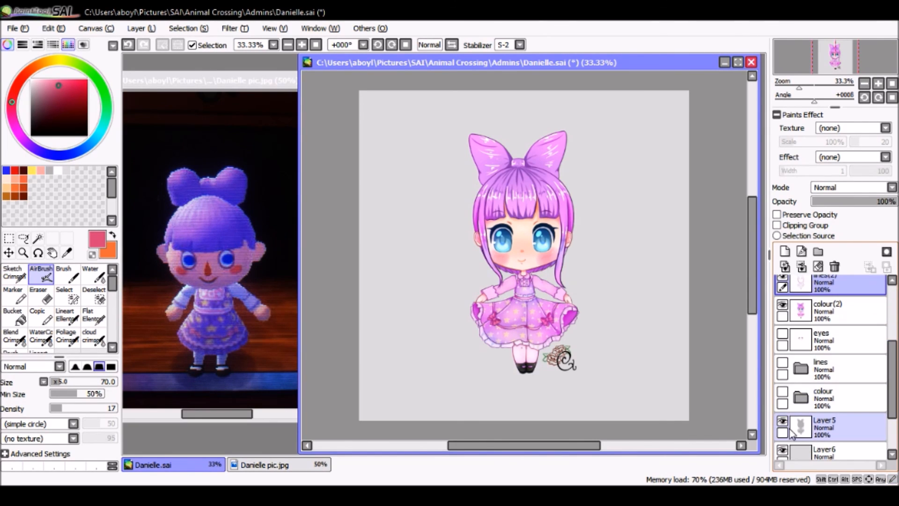
click(783, 449)
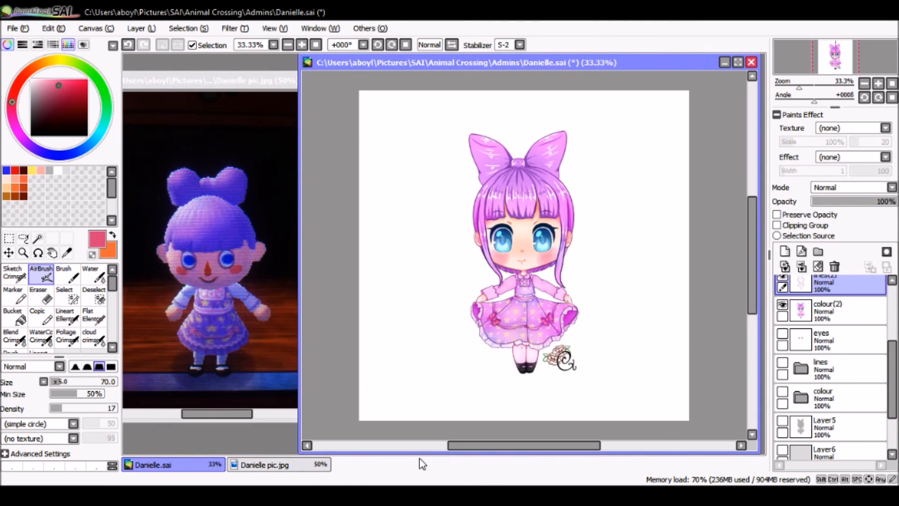
click(422, 495)
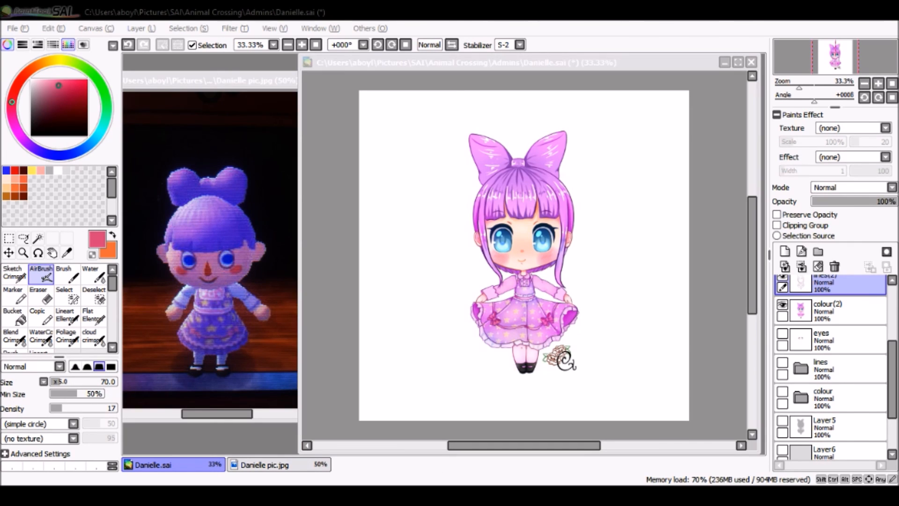